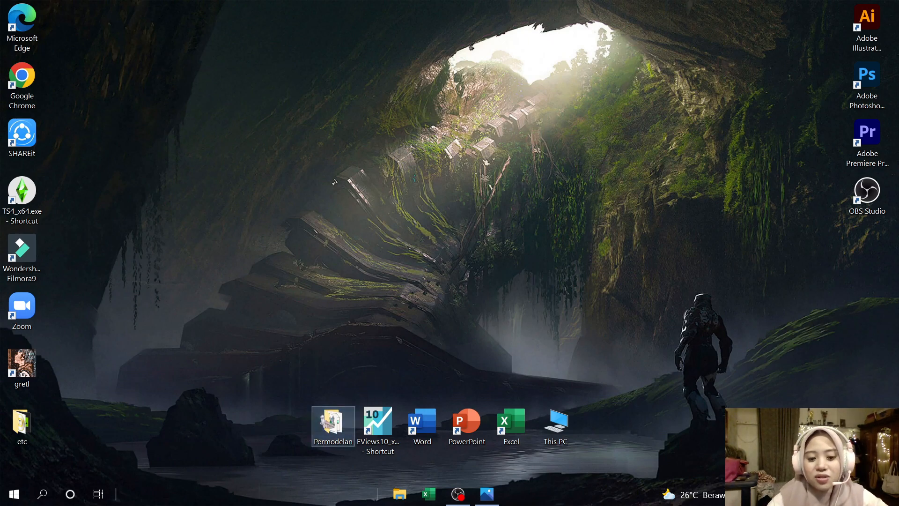
Step: Open the workbook Data Time Series Gretl MA-ES.xlsx from the Permodelan folder
double_click(333, 424)
double_click(274, 235)
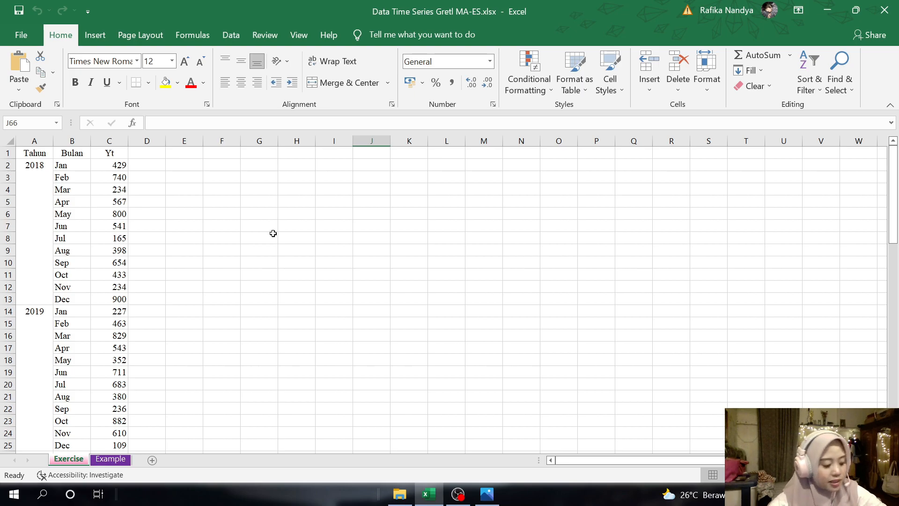
click(116, 152)
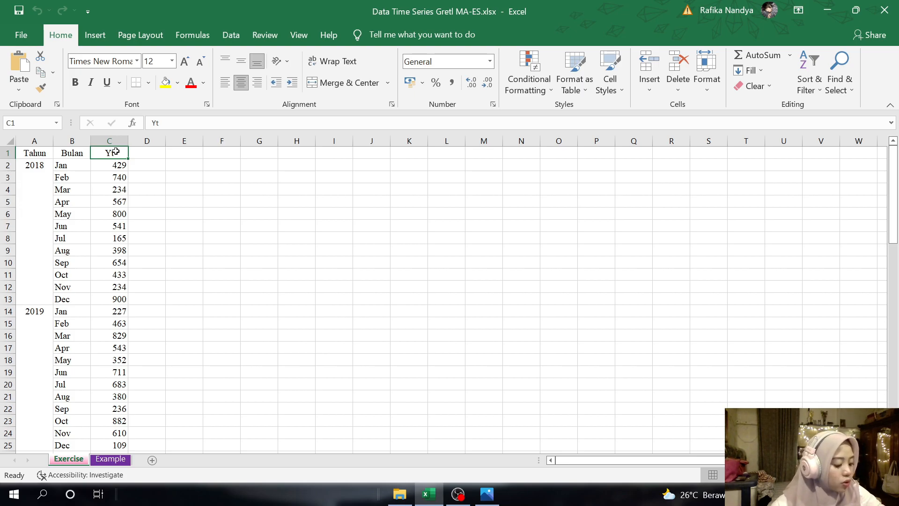
Step: Enter the heading "MA(3)" in cell D1, beside the Yt column
click(140, 150)
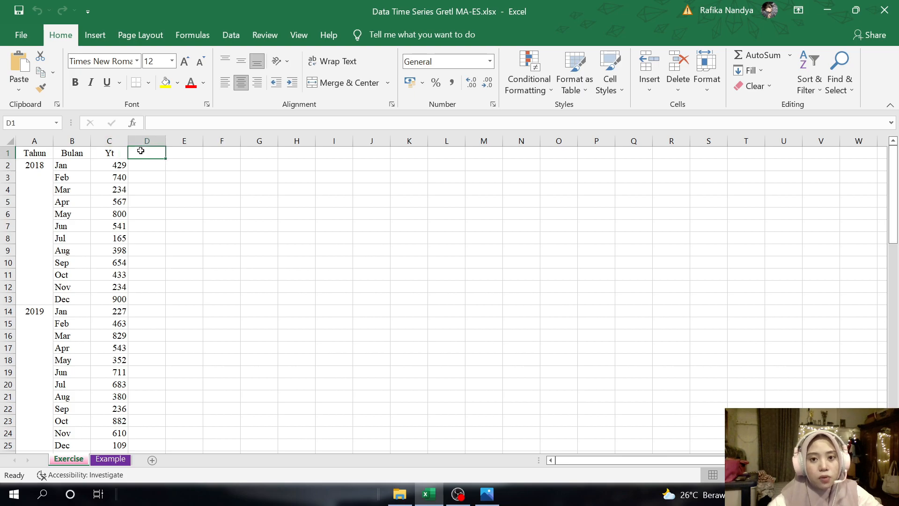
text(MA(3))
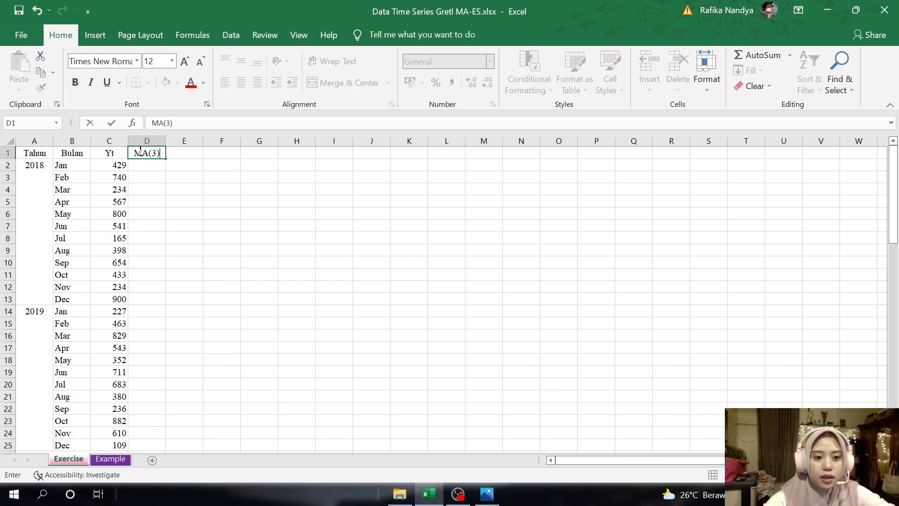
key(Return)
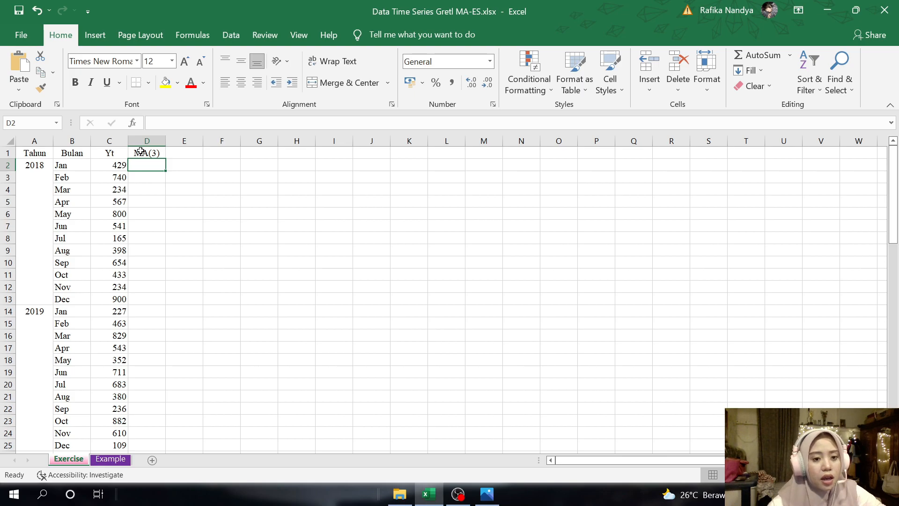
Step: Enter the formula =AVERAGE(C2:C4) in cell D4 to calculate the first three-month moving average
click(141, 187)
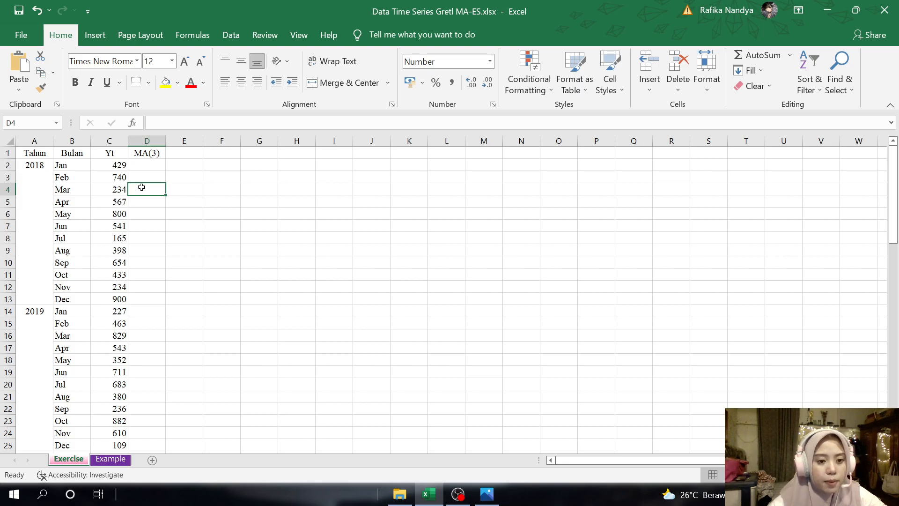
text(=)
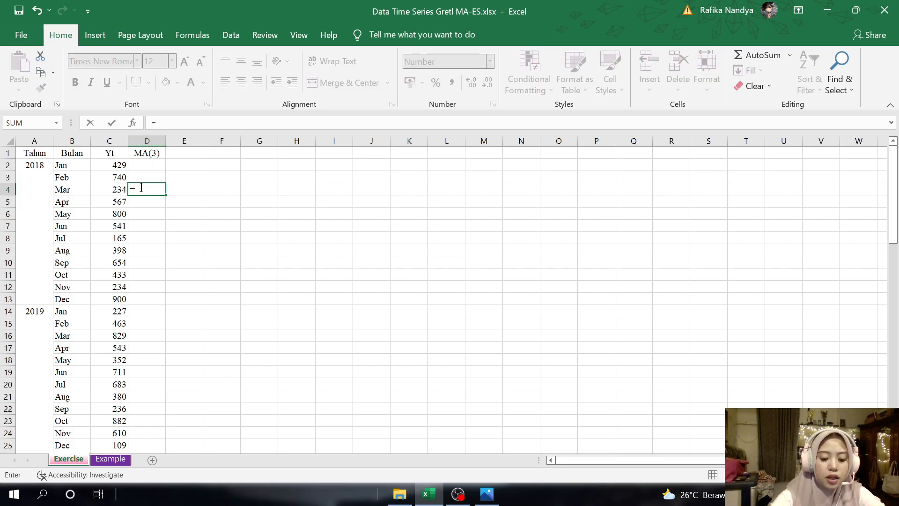
text(AVER)
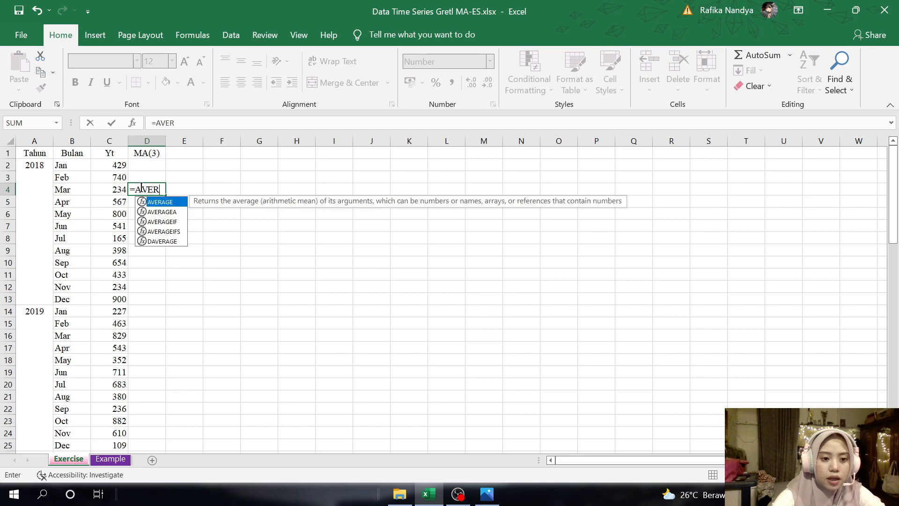
text(AGE()
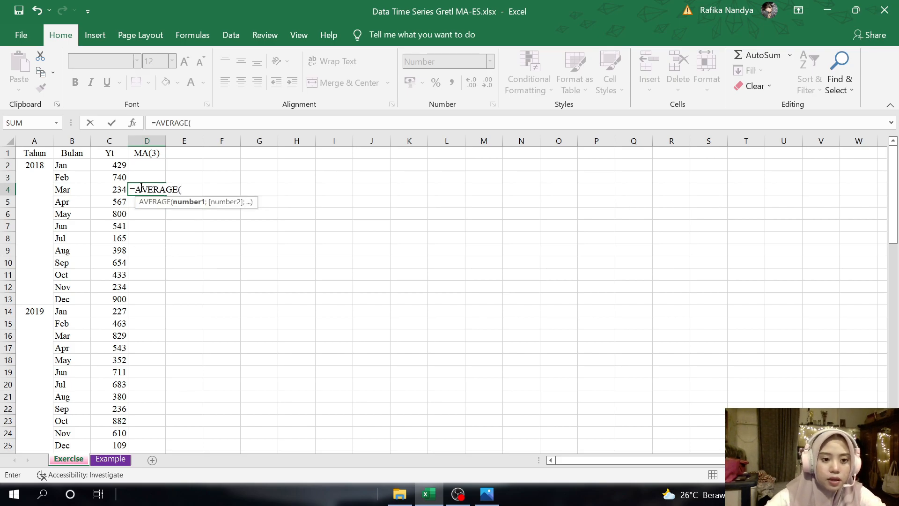
drag(117, 164, 117, 189)
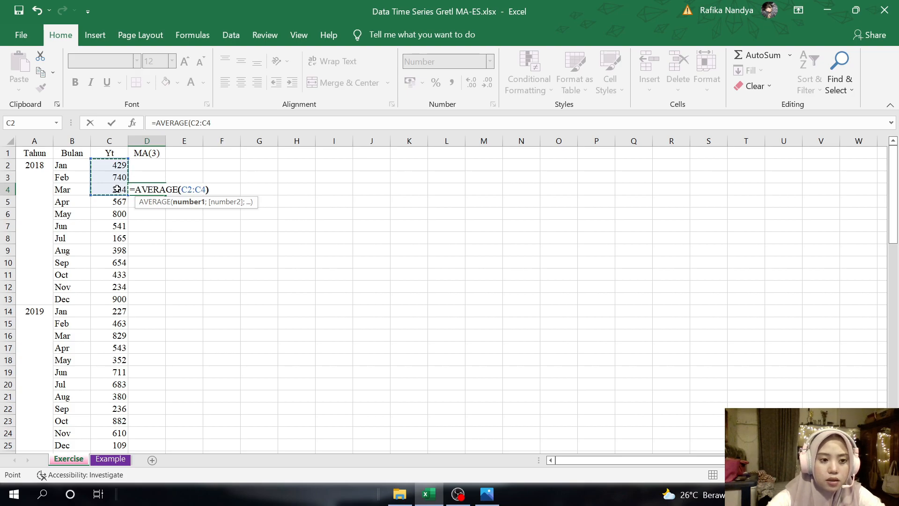
text())
key(Return)
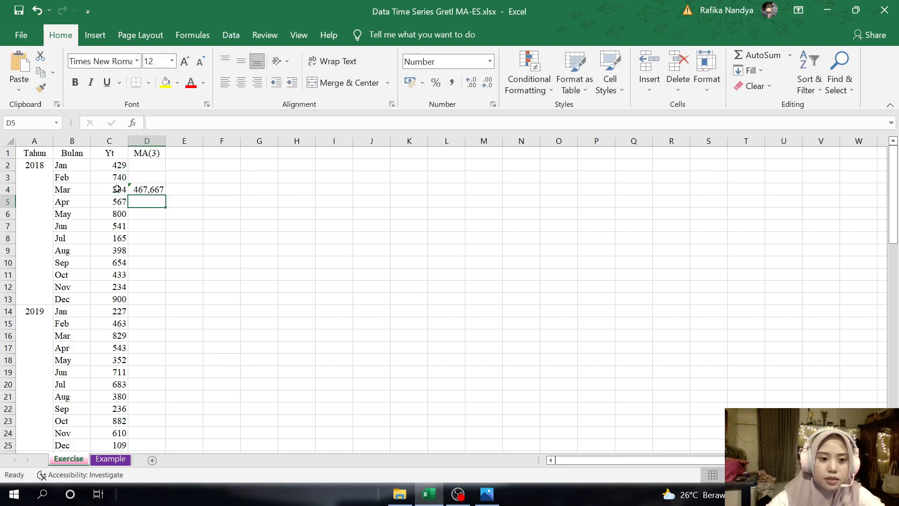
Step: Fill the moving-average formula from D4 down to D37 and widen column D slightly
click(159, 188)
drag(167, 194, 157, 434)
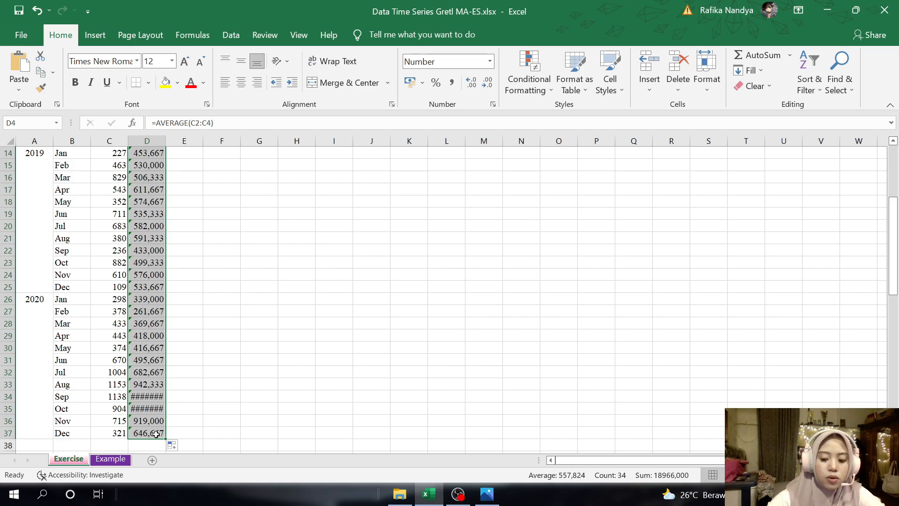
drag(165, 141, 168, 143)
scroll(236, 253, up, 5)
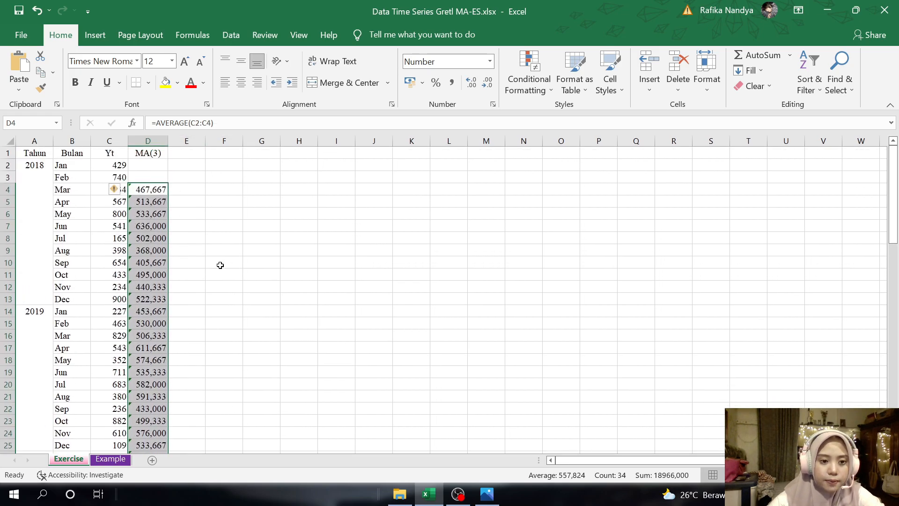
Step: Enter the heading "Forecast" in italics in cell E1
click(182, 155)
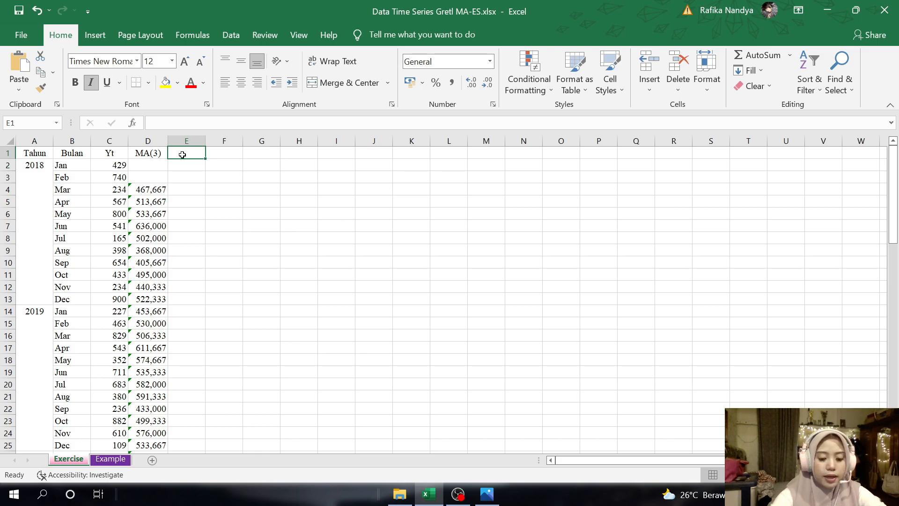
text(F)
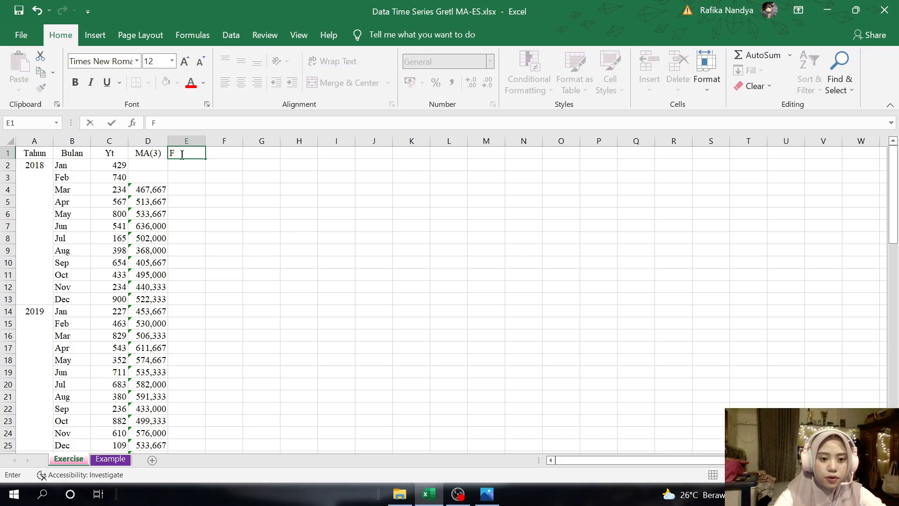
key(ctrl+i)
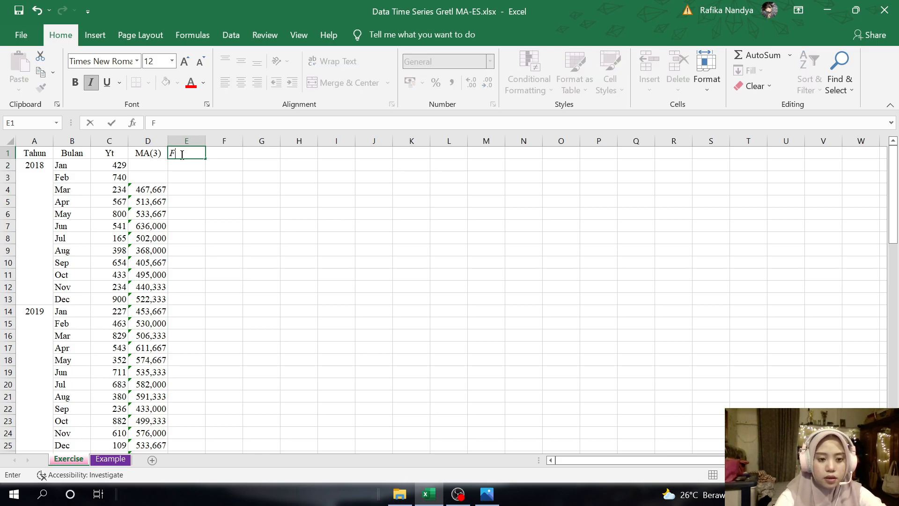
text(orecast)
key(ctrl+Return)
key(Return)
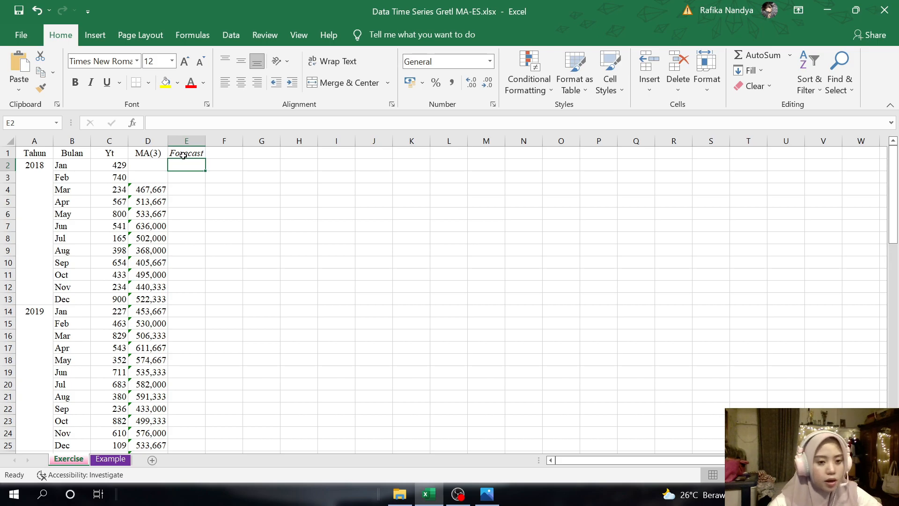
Step: Enter =D4 in cell E5 as the first forecast and fill it down to E37
click(183, 201)
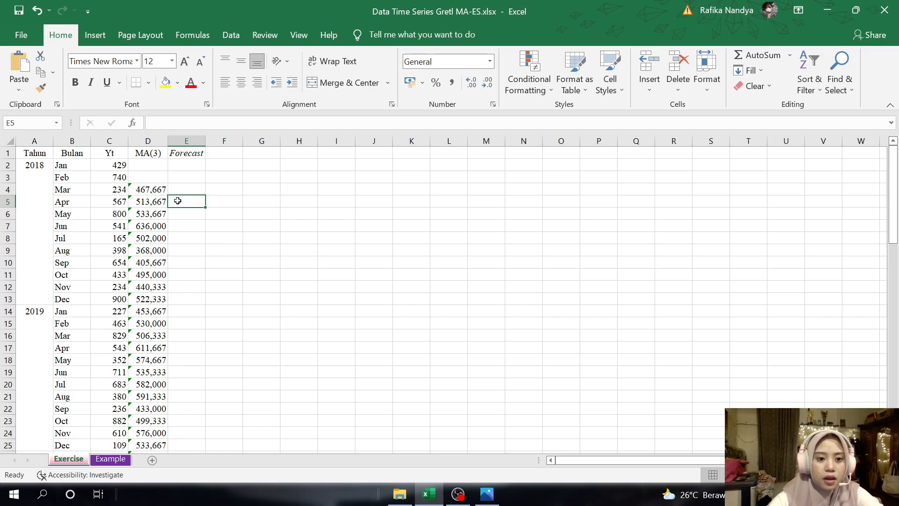
text(=)
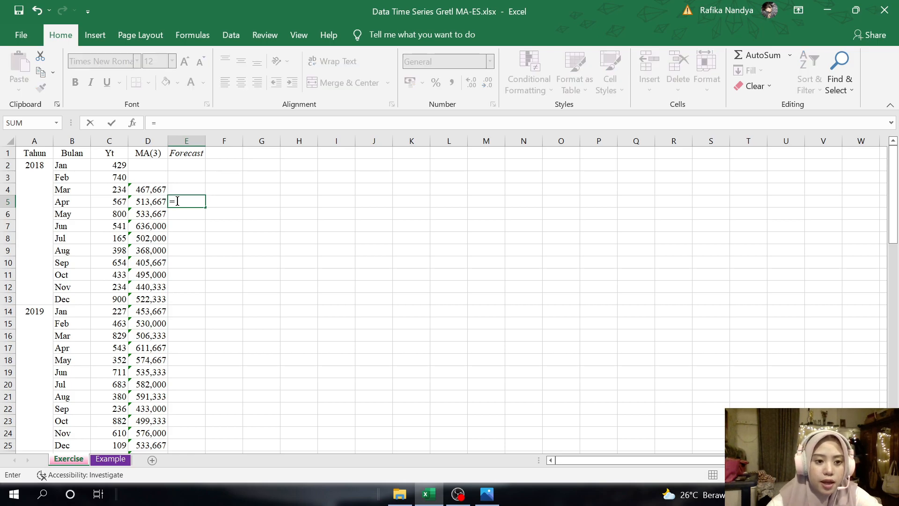
click(152, 189)
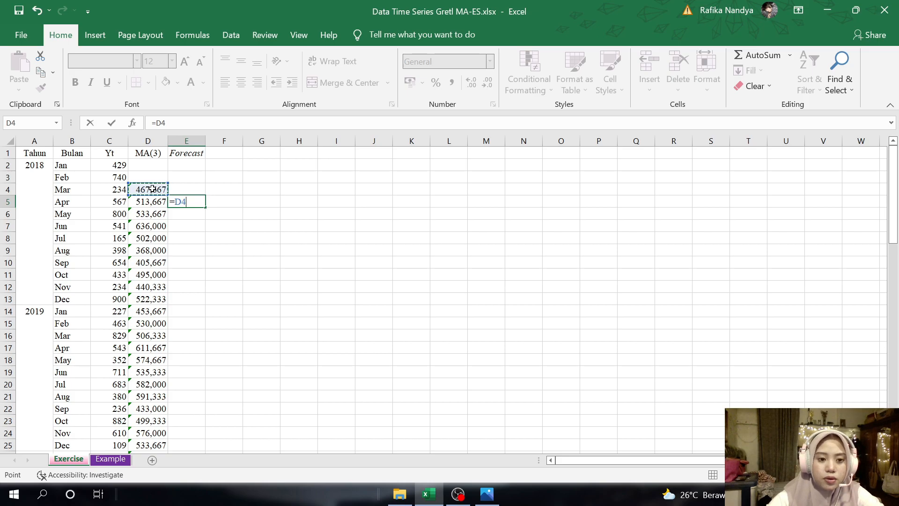
key(Return)
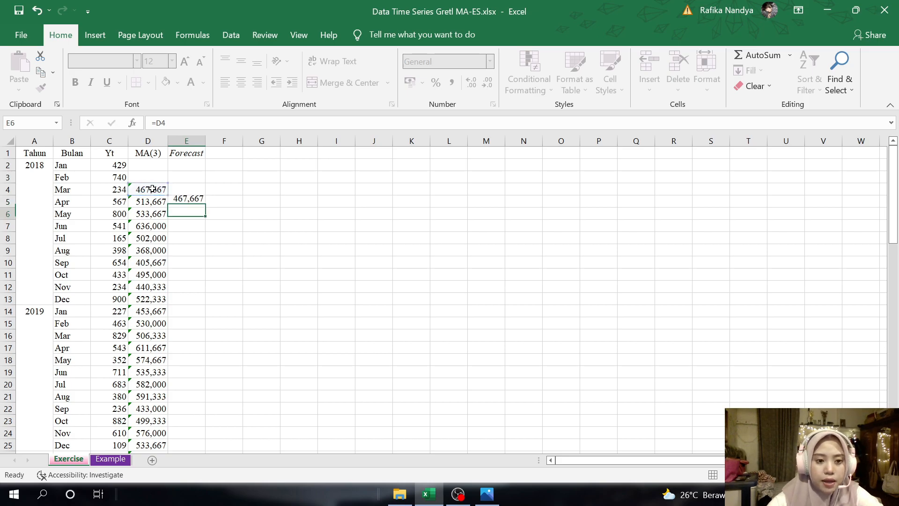
click(186, 202)
drag(207, 206, 202, 434)
scroll(203, 304, up, 5)
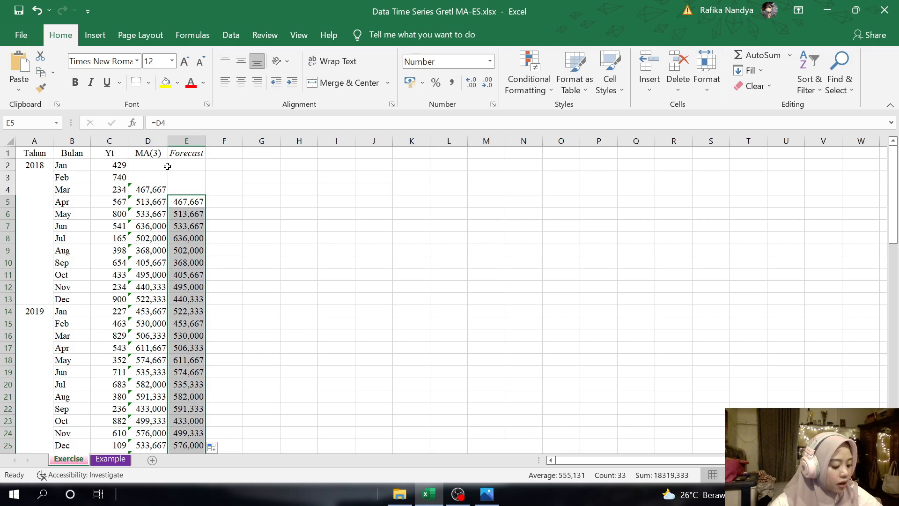
Step: Insert a basic 2-D line chart of the Yt and MA(3) data in C1:D37, and widen column E slightly
drag(114, 153, 155, 409)
drag(205, 141, 209, 141)
scroll(180, 275, up, 5)
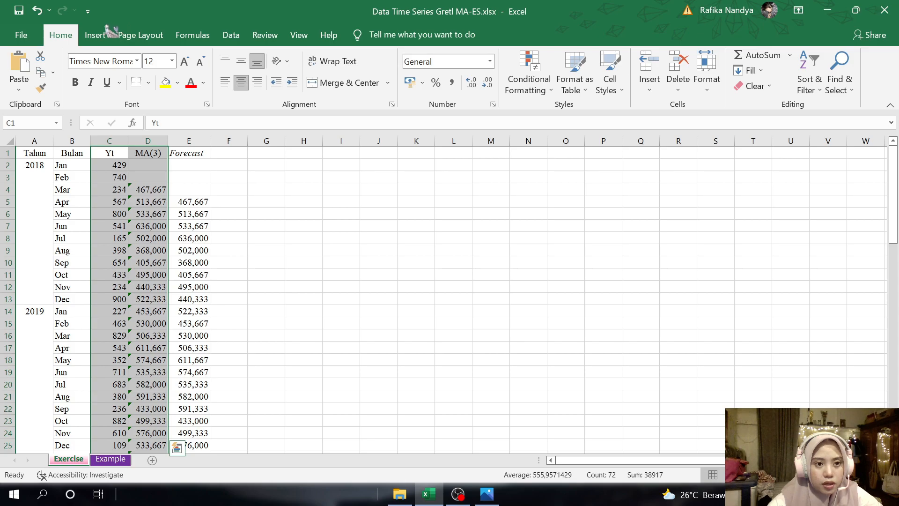
click(94, 34)
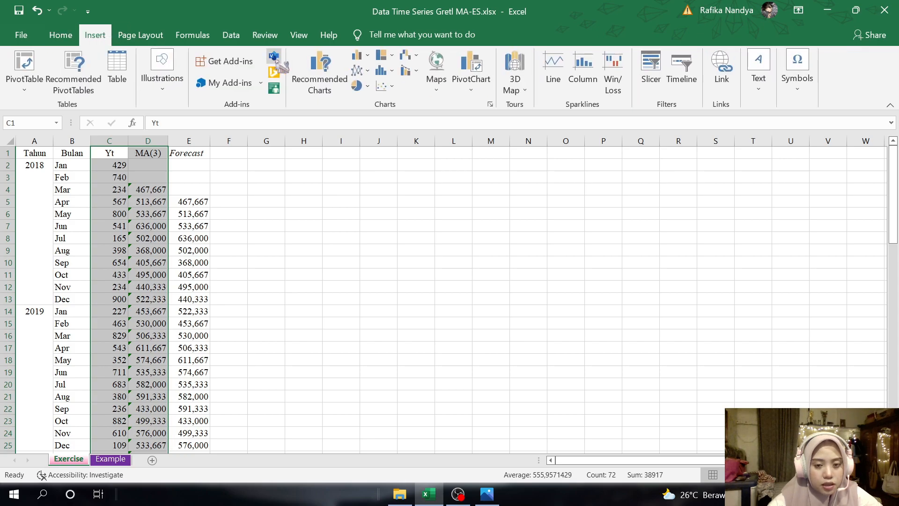
click(368, 78)
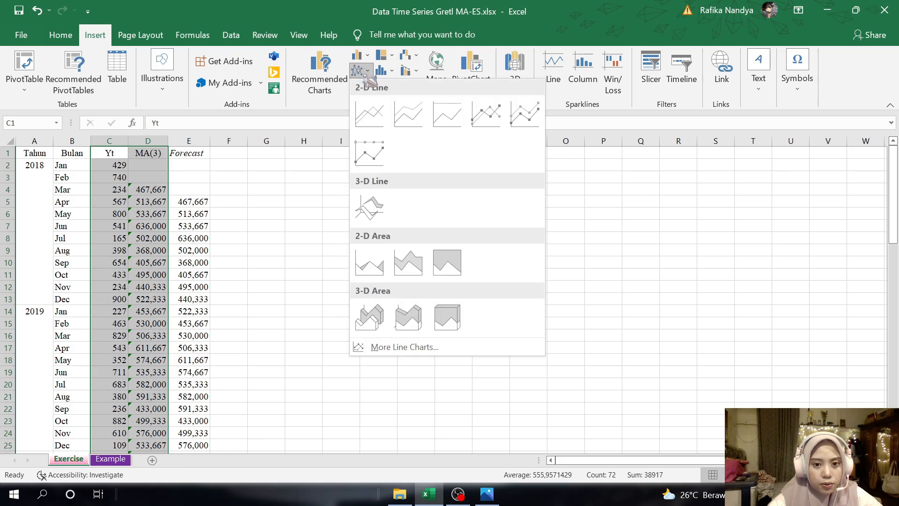
click(371, 125)
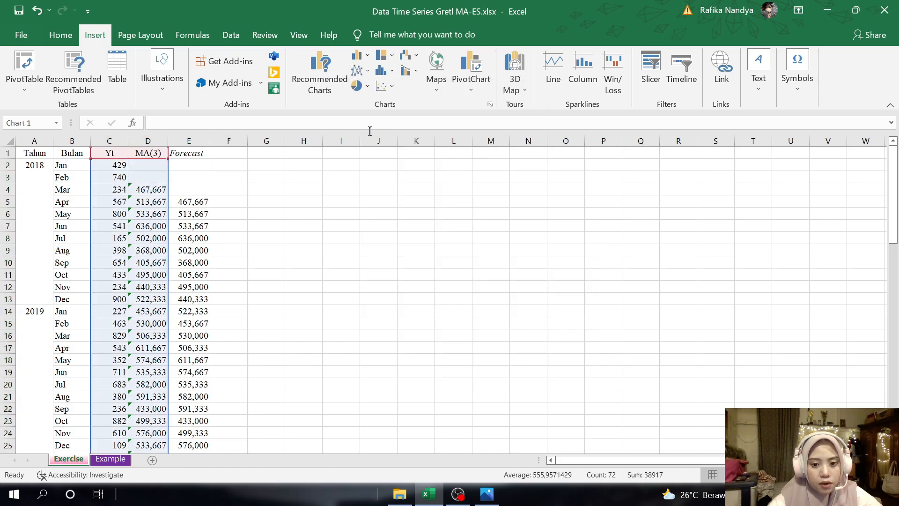
key(Delete)
key(ctrl+z)
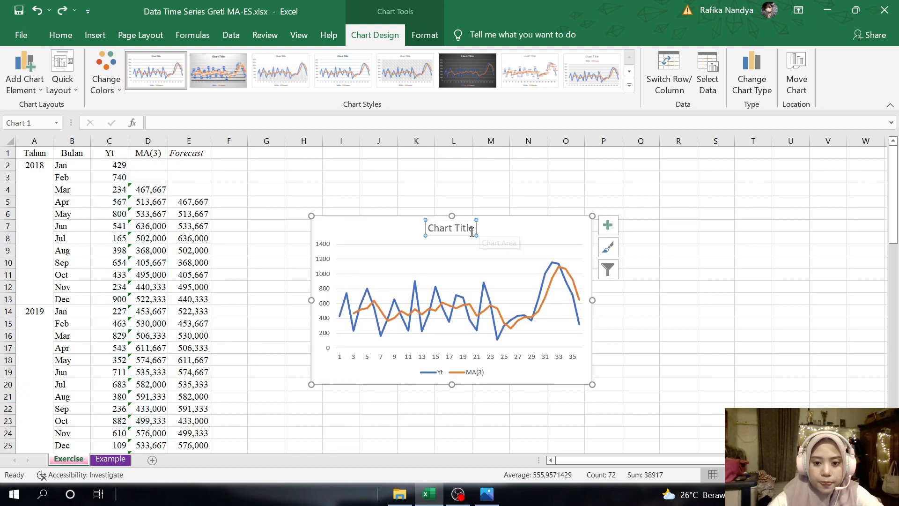
Step: Replace the chart title with "MA (3)" and move the chart below the data, starting at row 39
key(BackSpace)
key(BackSpace)
key(BackSpace)
key(BackSpace)
key(BackSpace)
key(BackSpace)
key(BackSpace)
key(BackSpace)
key(BackSpace)
key(BackSpace)
key(BackSpace)
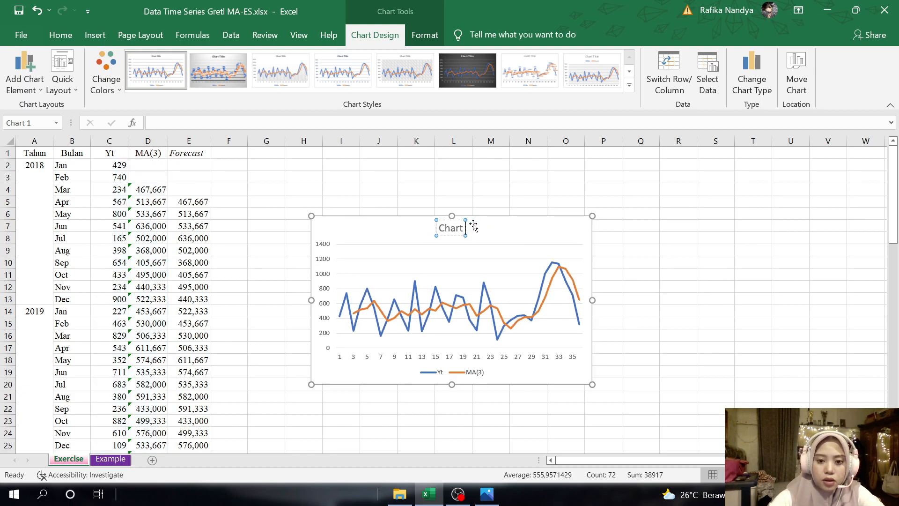
text(MA (3)
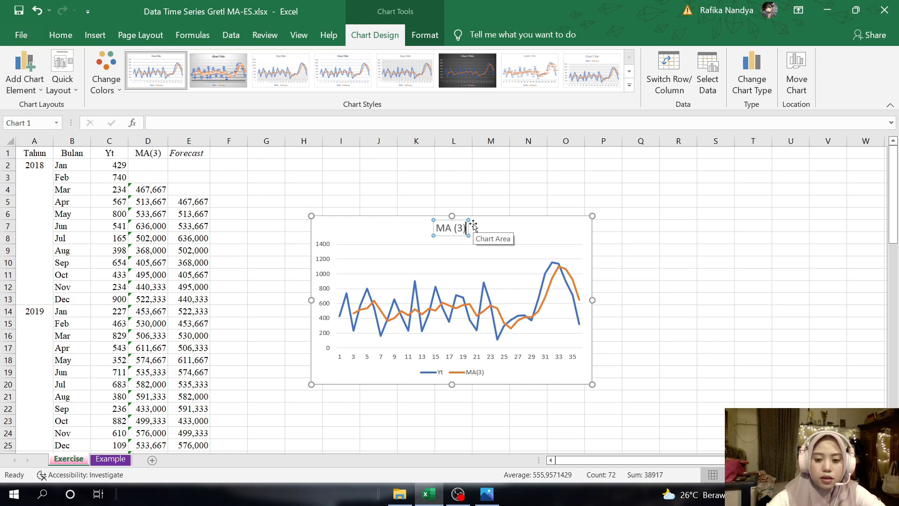
drag(401, 231, 149, 361)
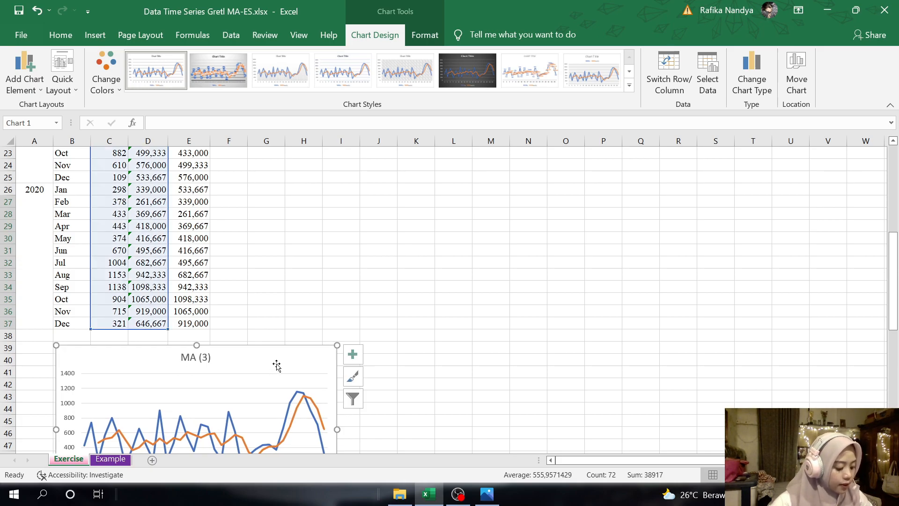
scroll(375, 355, down, 5)
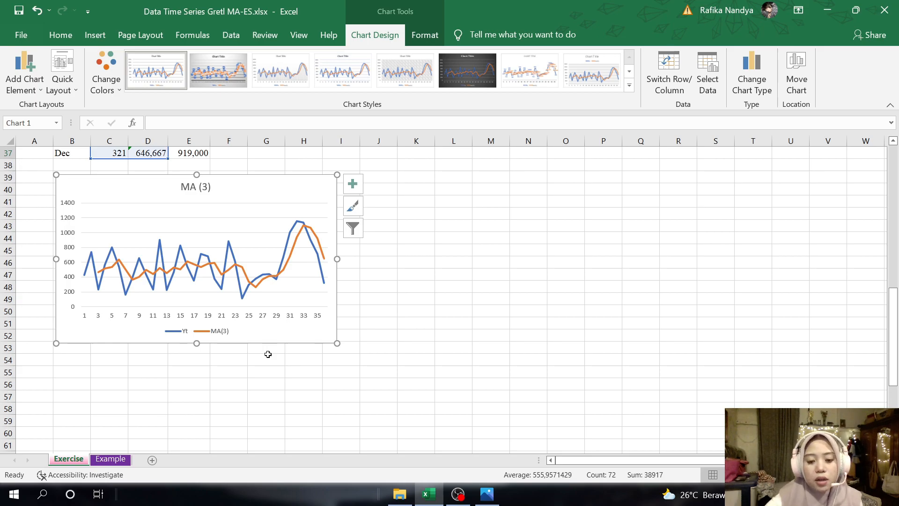
Step: Launch gretl and browse to the Permodelan folder on the Desktop to open a user data file
click(429, 494)
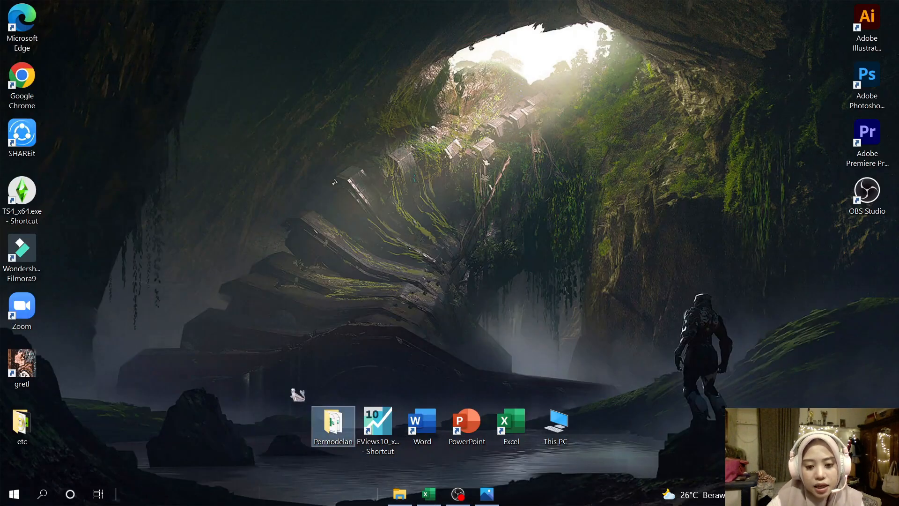
double_click(24, 366)
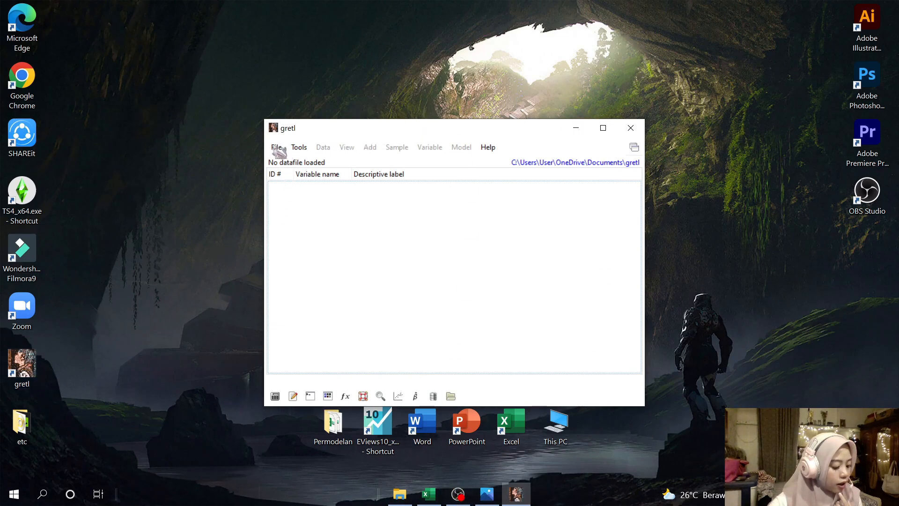
click(277, 148)
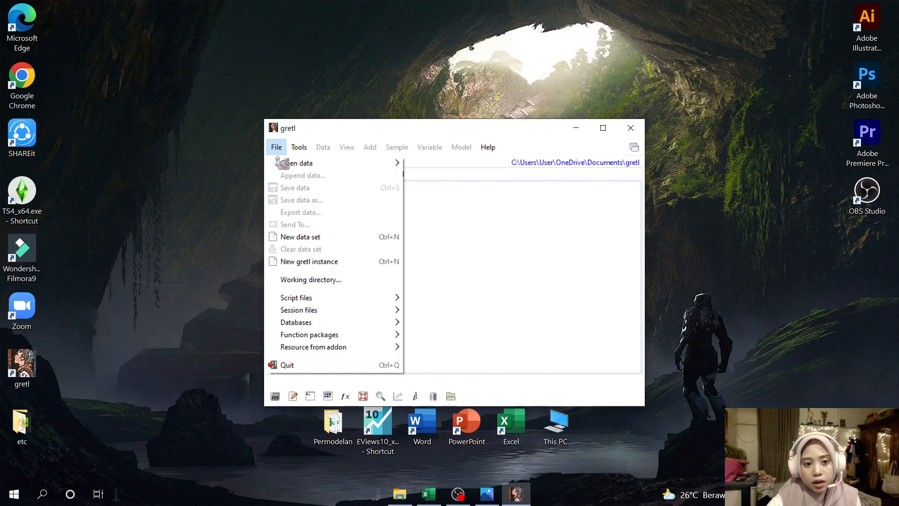
mouse_move(283, 164)
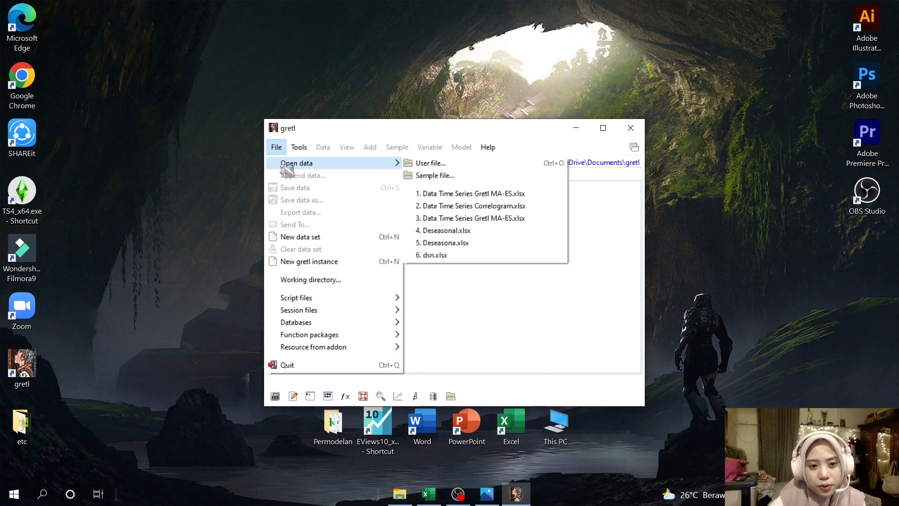
click(421, 163)
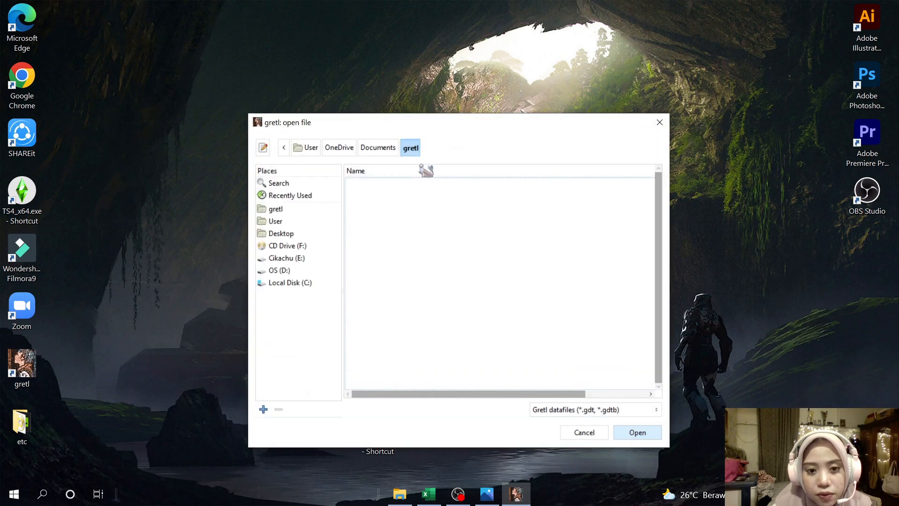
click(280, 233)
click(383, 198)
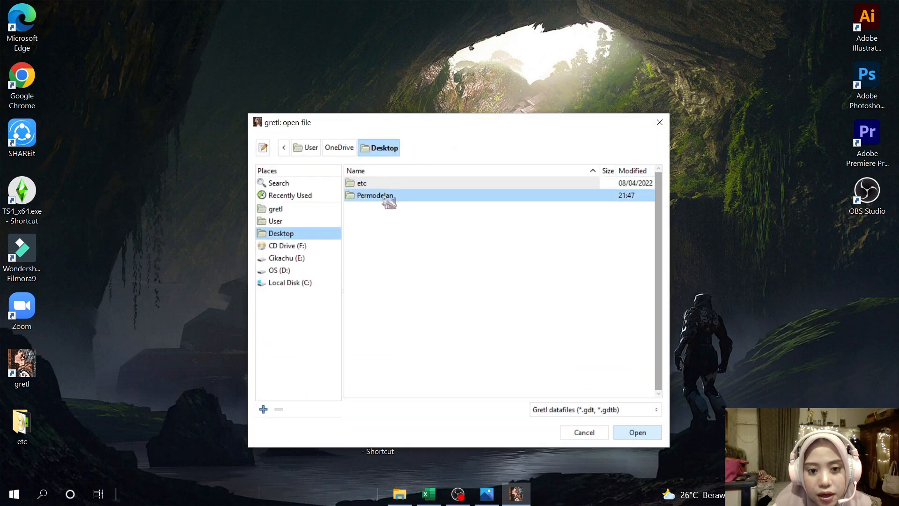
double_click(389, 203)
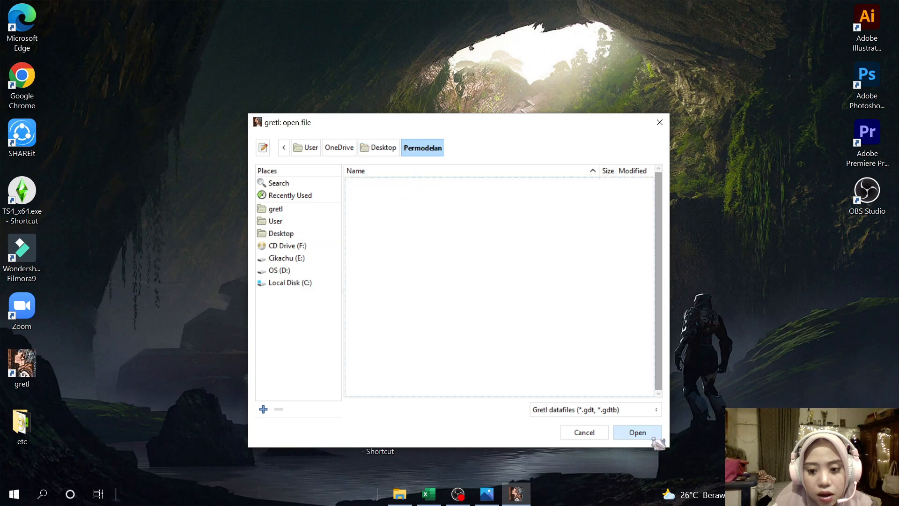
Step: List Excel files (*.xlsx), open Data Time Series Gretl MA-ES.xlsx, and import the Exercise sheet starting at column 1, row 1
click(615, 410)
scroll(608, 466, down, 3)
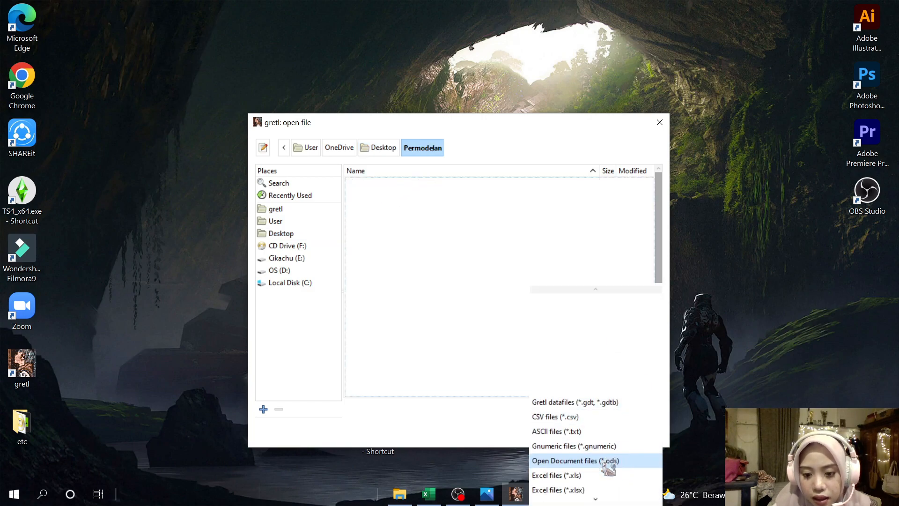
click(608, 473)
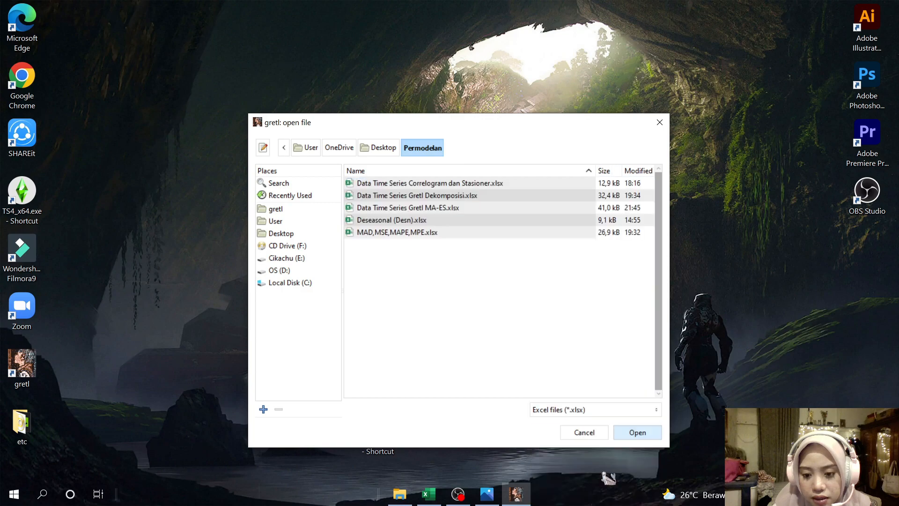
click(443, 210)
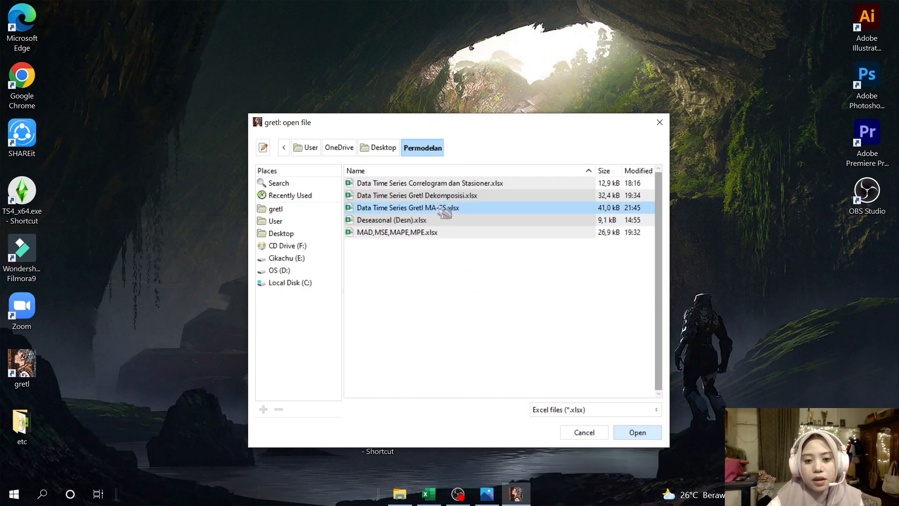
click(633, 434)
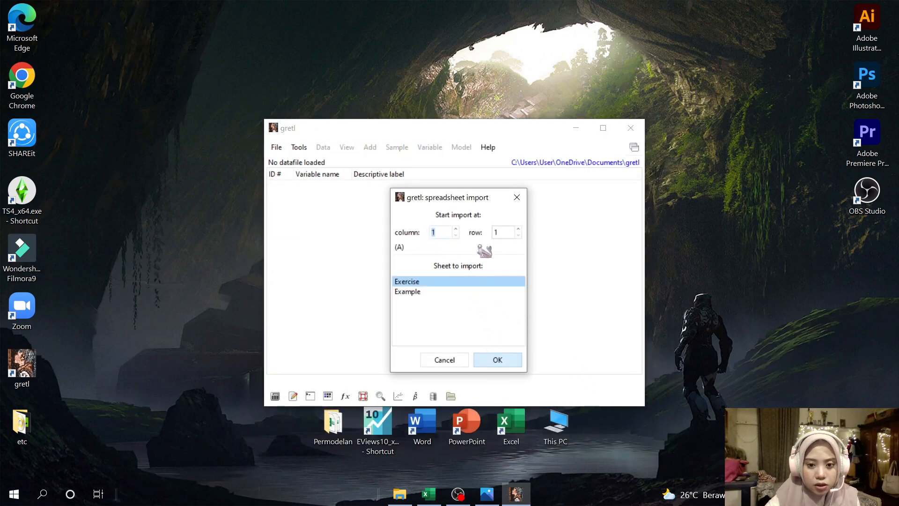
click(515, 360)
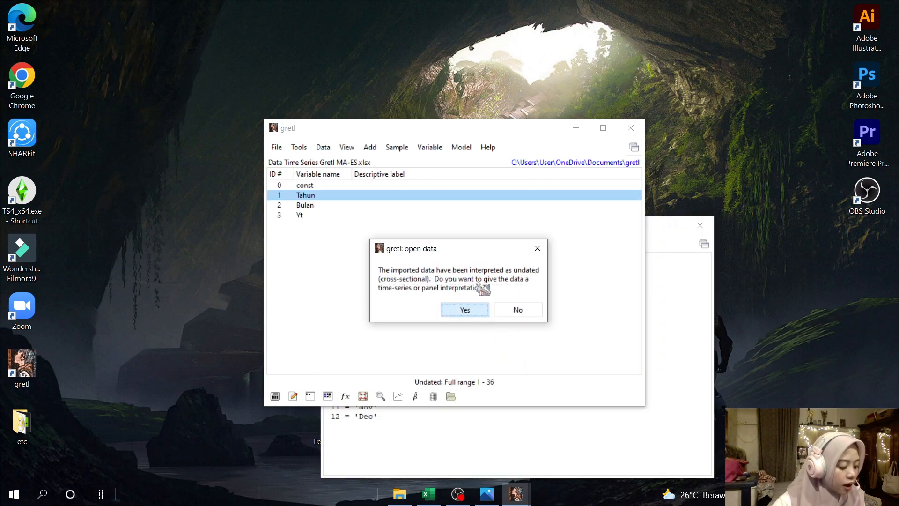
Step: Give the imported data a time series structure with monthly frequency
click(466, 309)
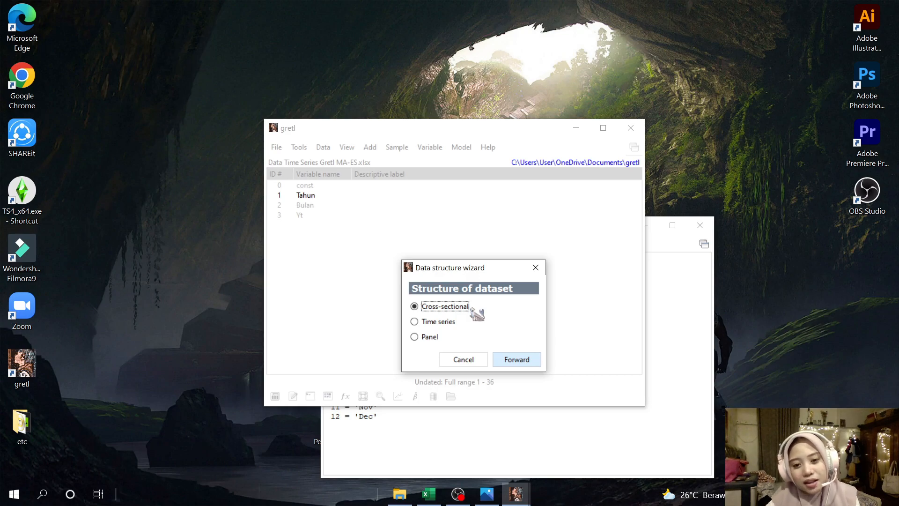
click(457, 322)
click(517, 359)
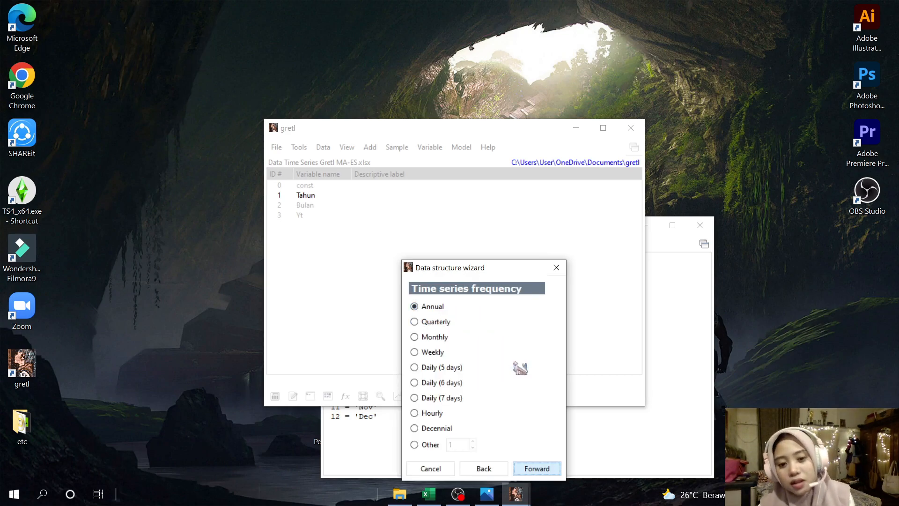
click(445, 337)
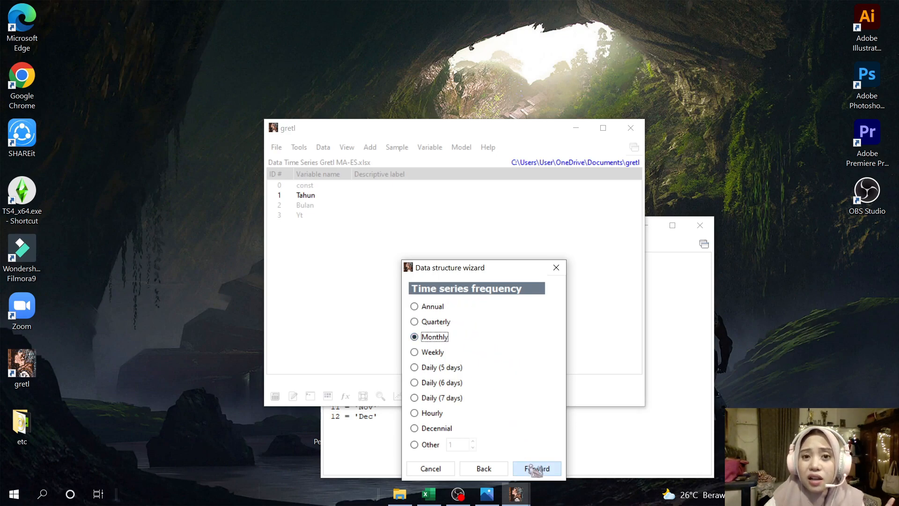
click(537, 469)
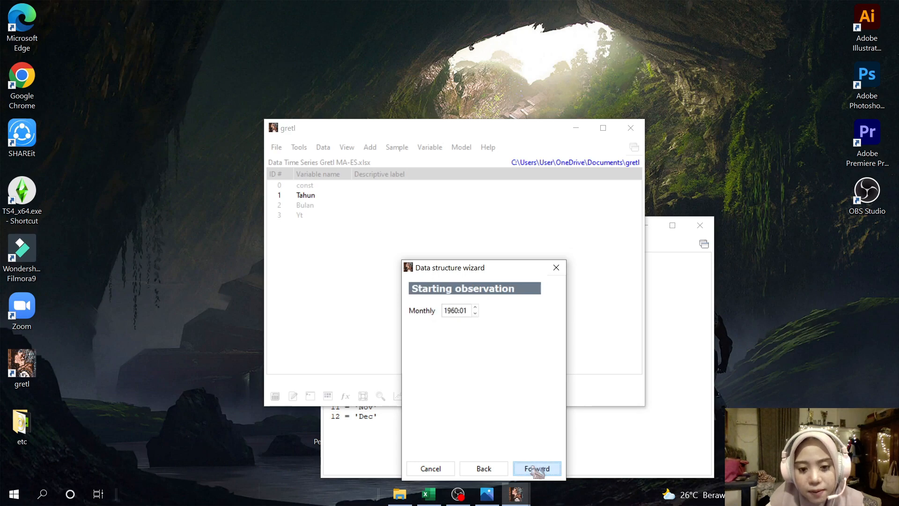
Step: Set the starting observation to 2018:01 and apply the dataset structure
click(456, 311)
key(BackSpace)
key(BackSpace)
key(BackSpace)
key(BackSpace)
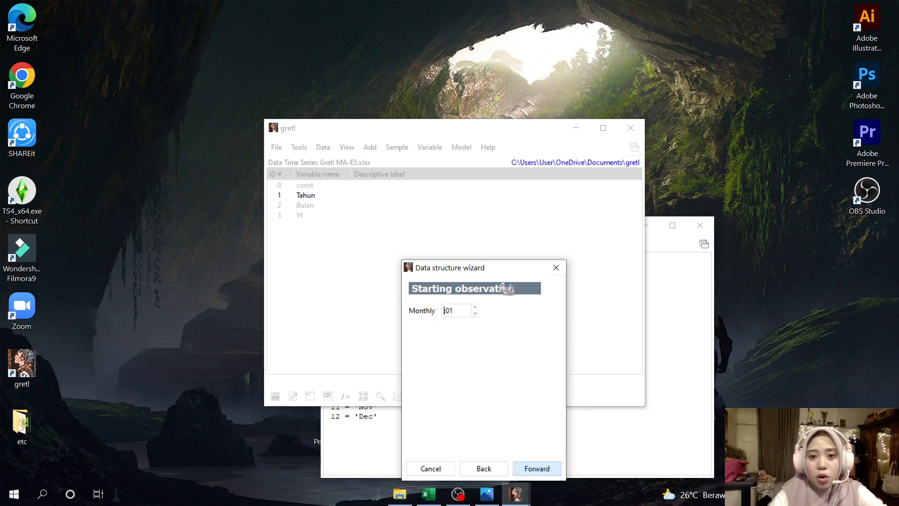
text(2018)
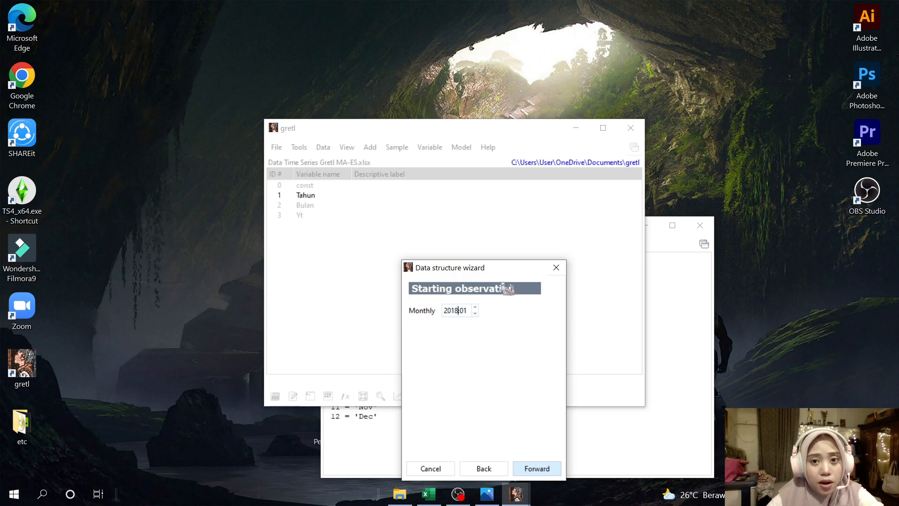
click(544, 470)
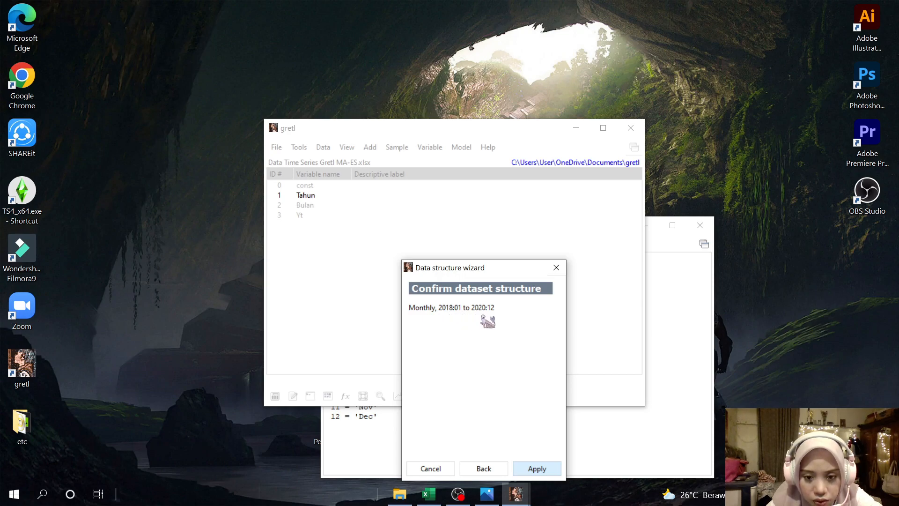
click(538, 468)
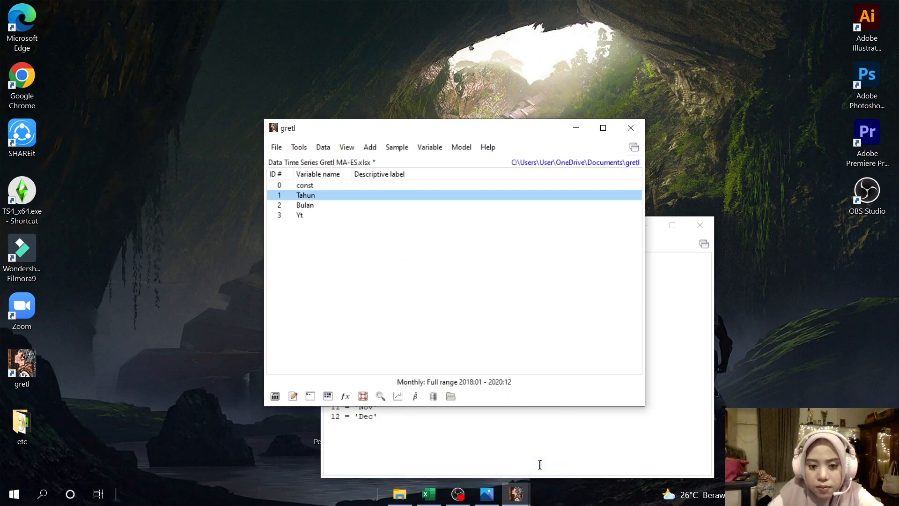
Step: Start a simple moving average filter on the Yt series with 3 observations in the average
click(325, 215)
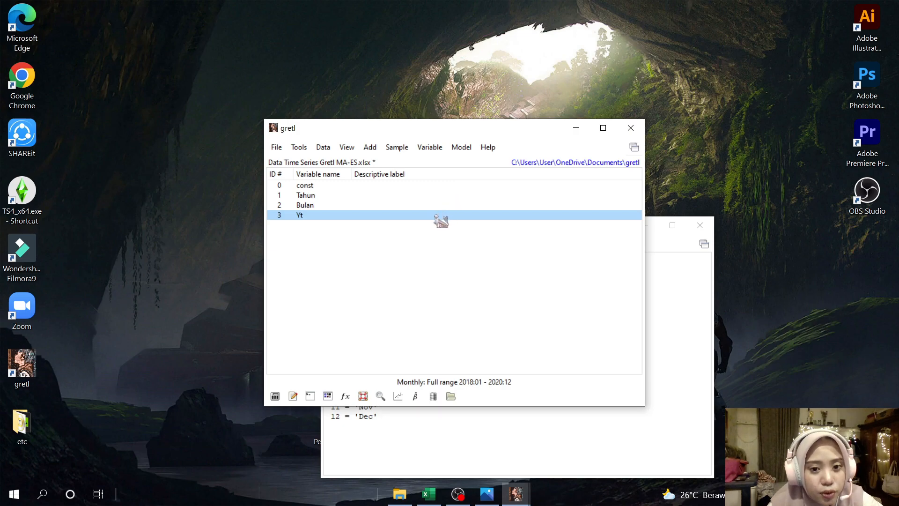
click(430, 148)
mouse_move(509, 369)
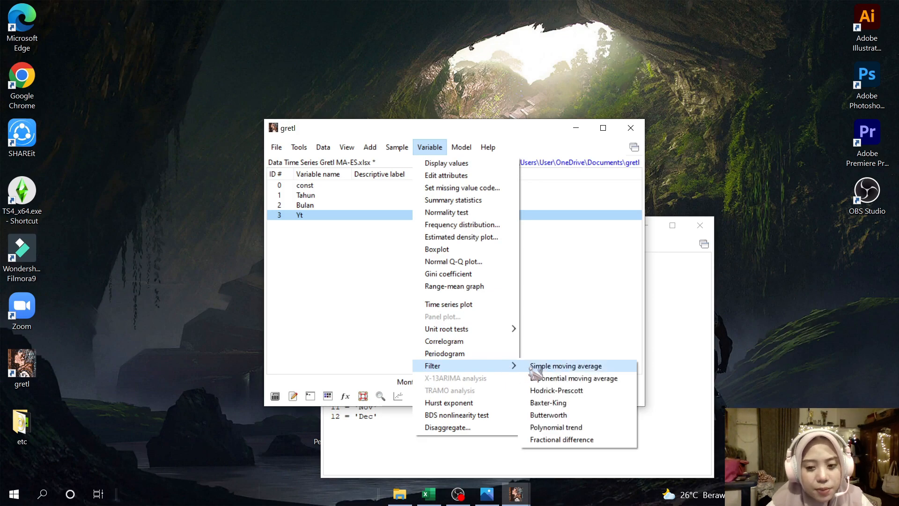
click(533, 369)
drag(502, 301, 430, 146)
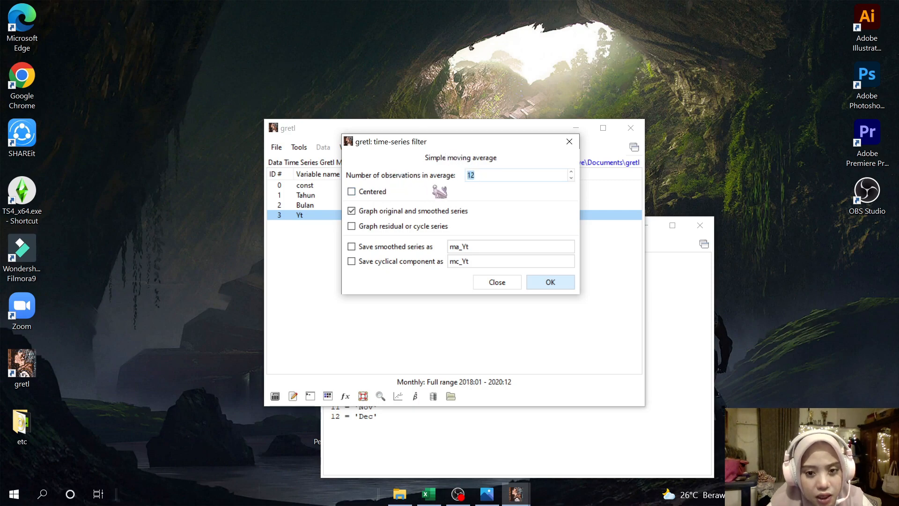
click(483, 174)
key(BackSpace)
key(BackSpace)
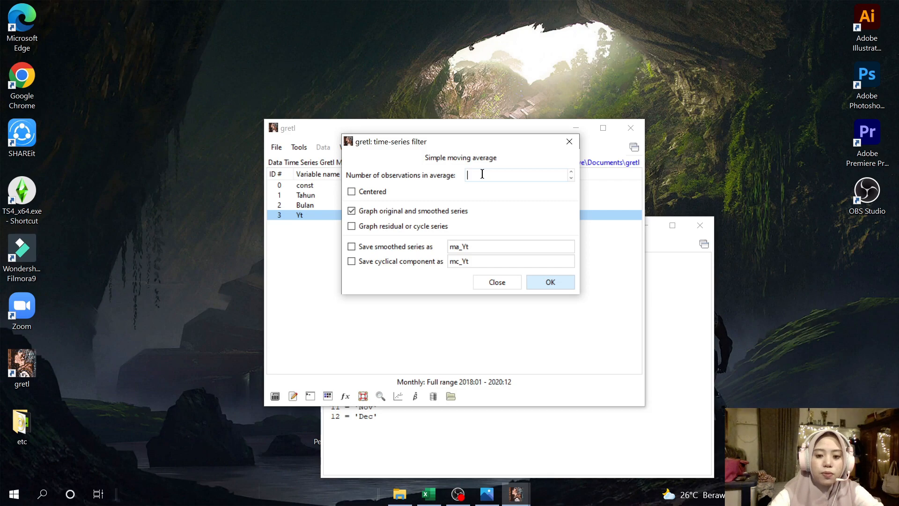
Step: Include the residual graph, save the smoothed series as ma_Yt and the cyclical component as mc_Yt, then run the filter and close its dialog
click(378, 226)
click(378, 247)
click(377, 261)
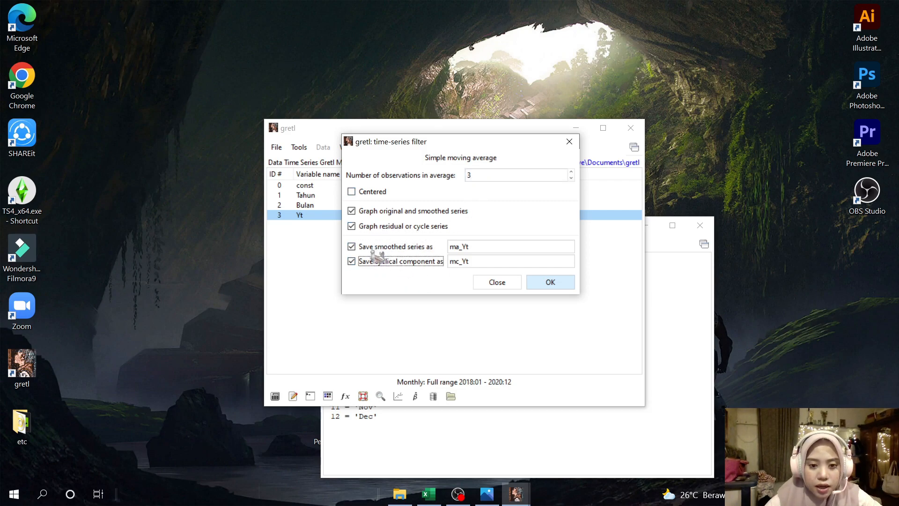
click(549, 282)
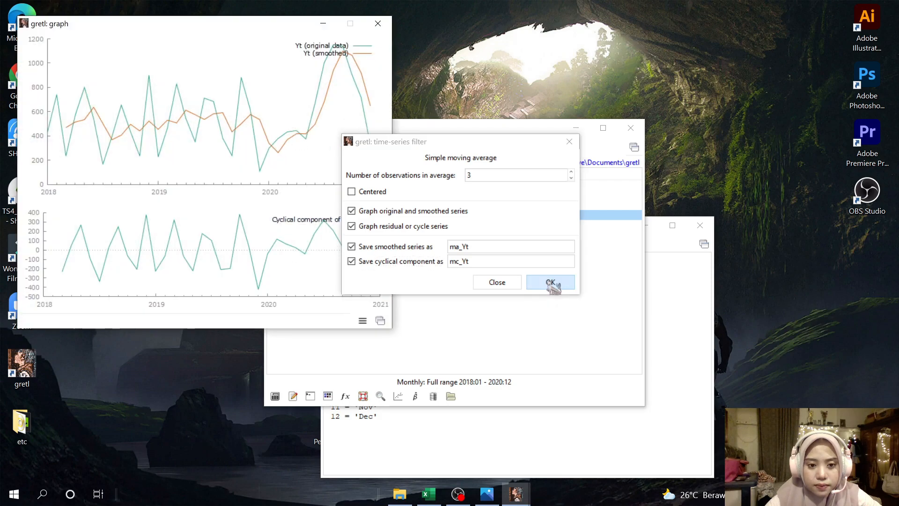
click(511, 281)
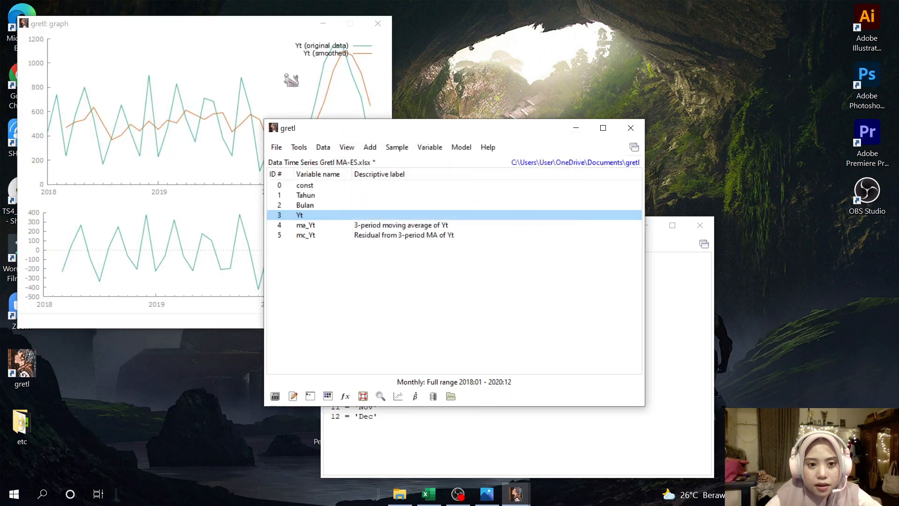
Step: Move the gretl graph window beside the Excel chart for comparison and copy the graph to the clipboard in color
drag(271, 26, 529, 108)
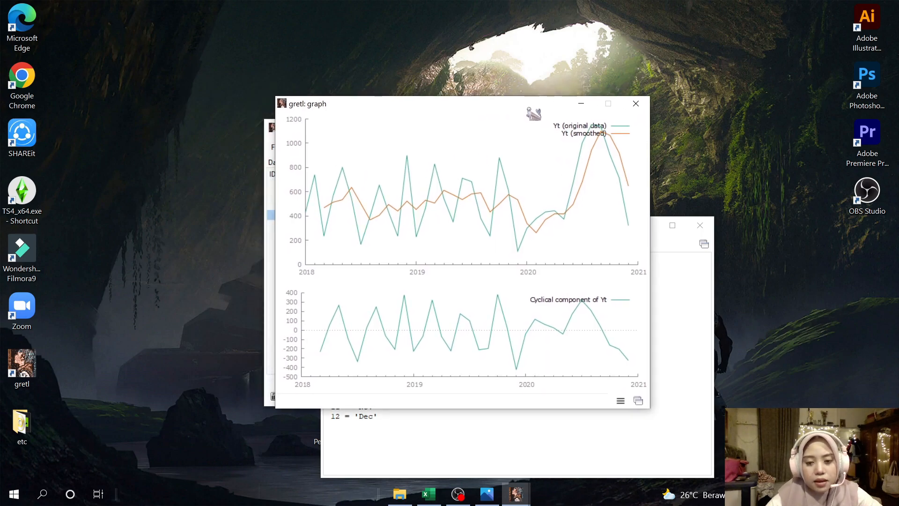
click(438, 501)
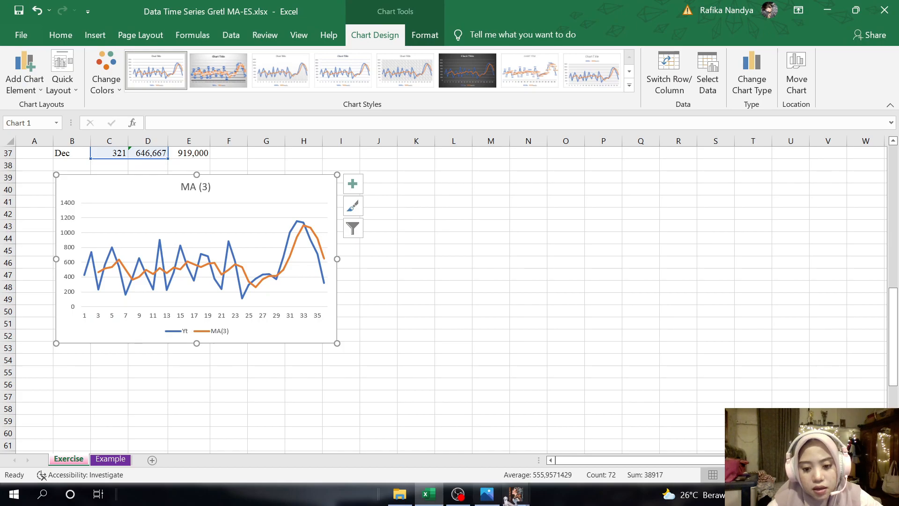
click(610, 451)
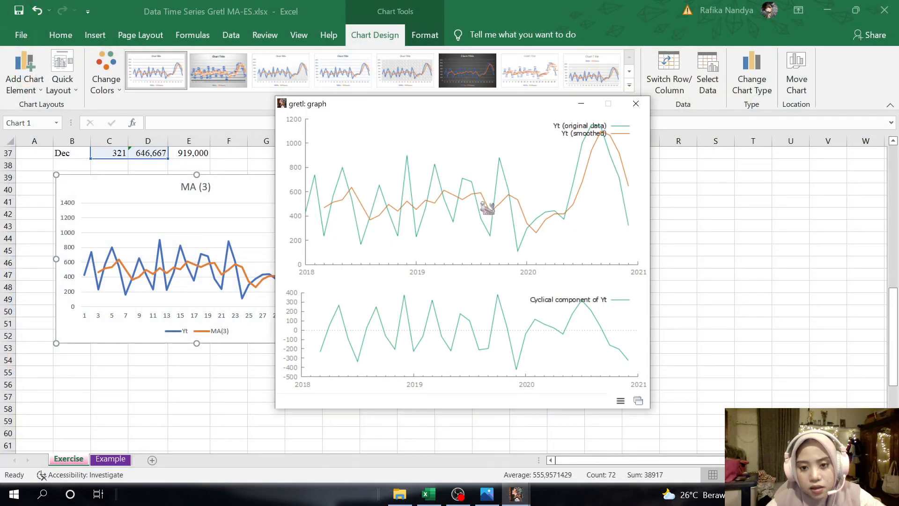
right_click(446, 132)
mouse_move(532, 185)
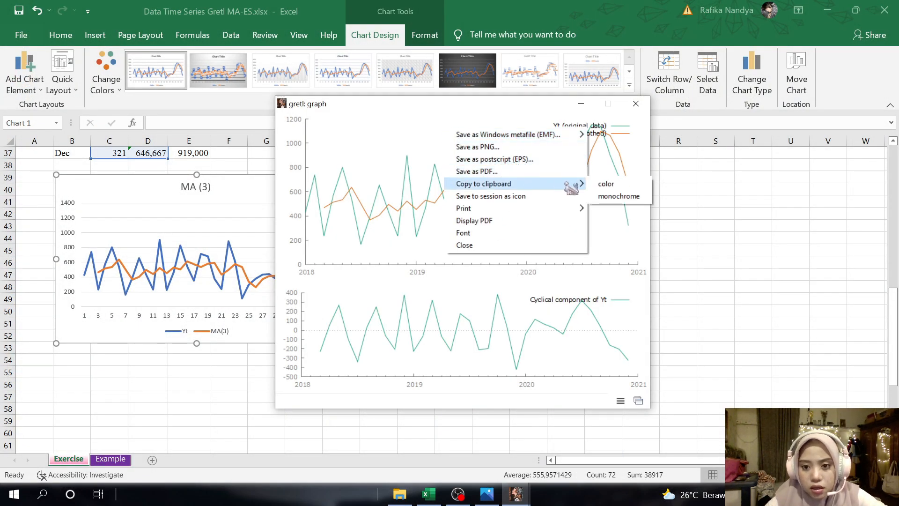
click(606, 184)
Step: Switch to Excel, paste the gretl graph into the Exercise sheet at cell B55, and shrink it to about seven columns wide
click(79, 374)
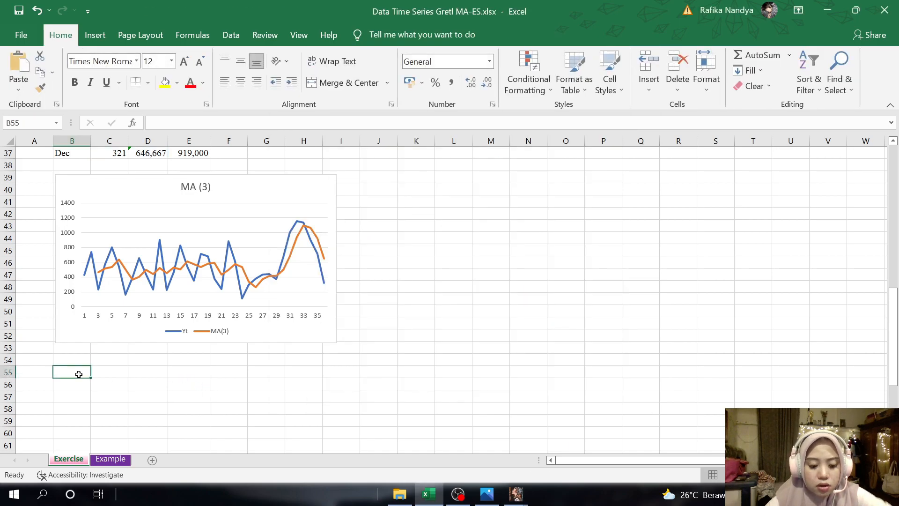
key(ctrl+v)
drag(51, 280, 403, 390)
scroll(395, 407, down, 2)
drag(337, 381, 154, 248)
scroll(486, 426, down, 2)
drag(467, 426, 280, 255)
Step: Move the pasted graph directly below the MA (3) chart so that it starts at cell B55
scroll(446, 338, up, 2)
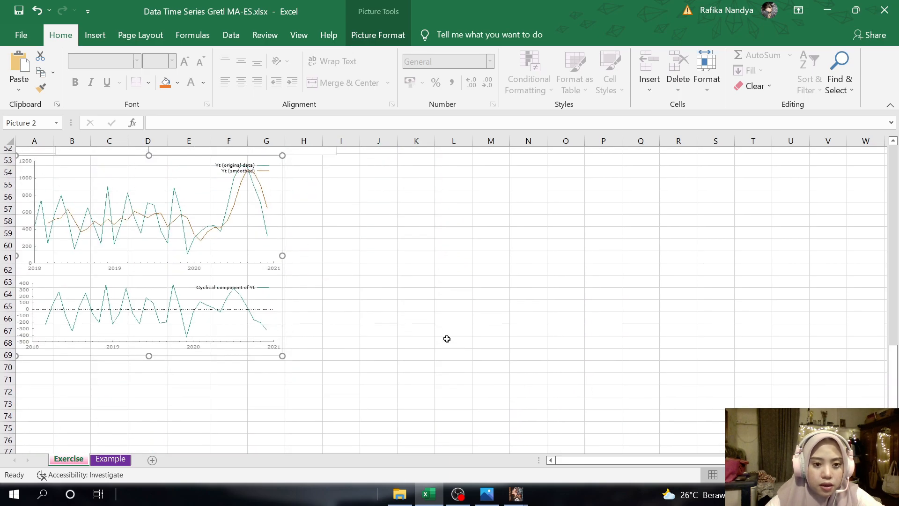
drag(169, 287, 204, 309)
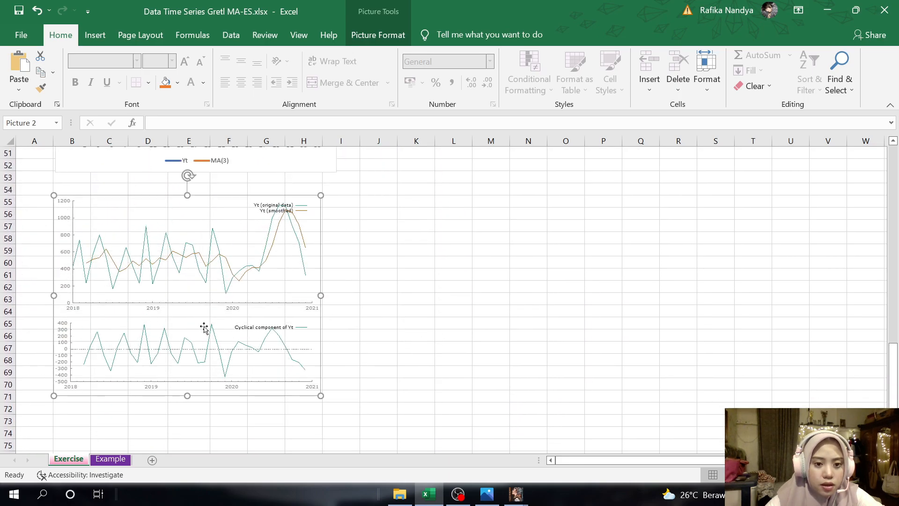
scroll(204, 327, up, 5)
scroll(197, 272, down, 2)
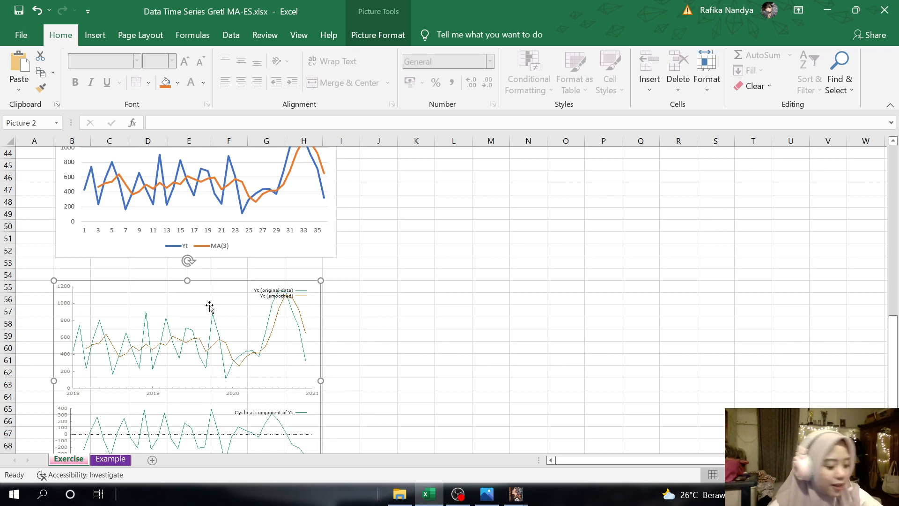
Step: Enter the heading ES (a=0,5) in cell F1 and widen column F to fit it
scroll(249, 295, up, 14)
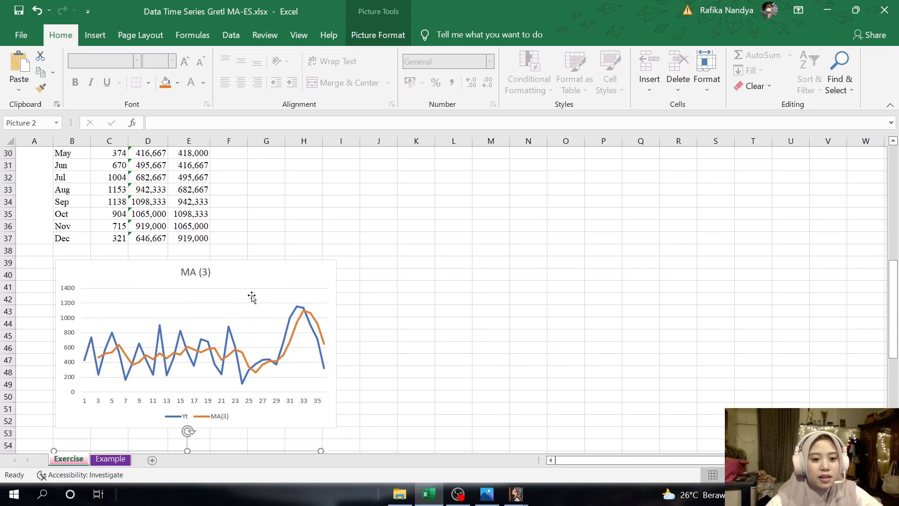
click(227, 157)
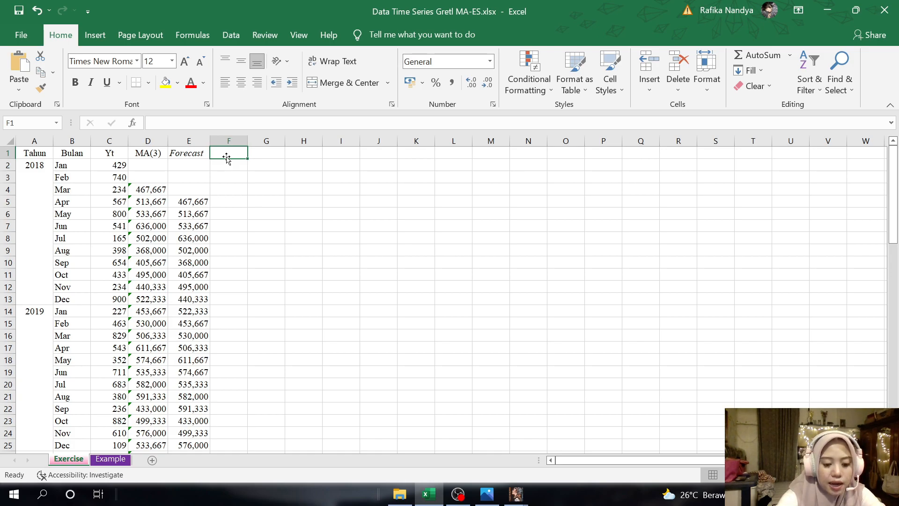
text(ES ()
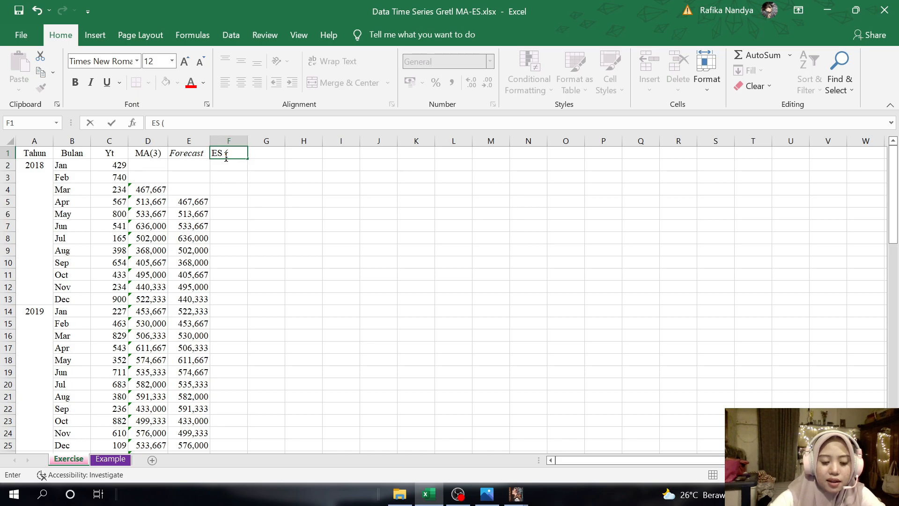
text(a=0,5)
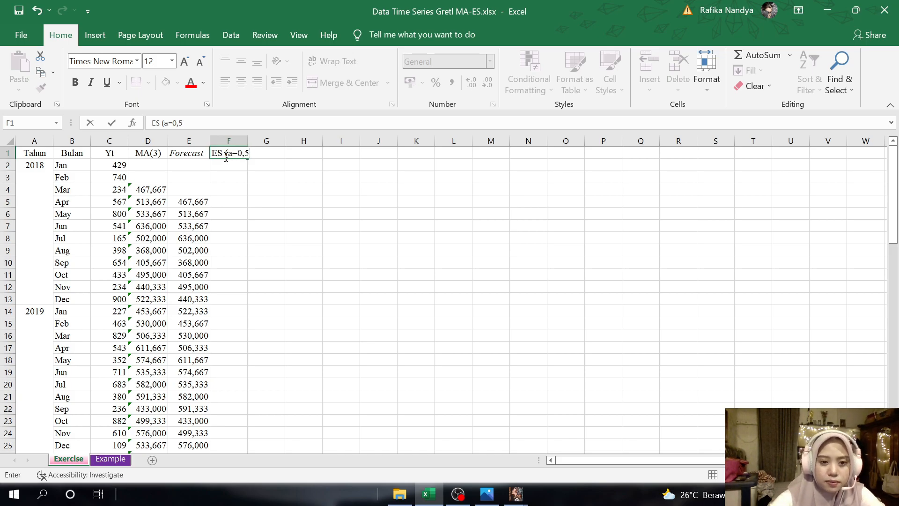
text())
key(Return)
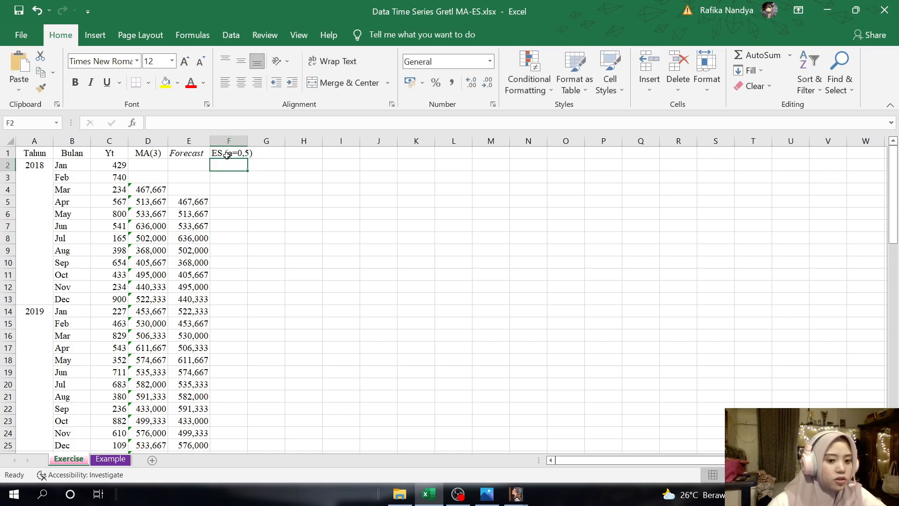
drag(245, 144, 257, 144)
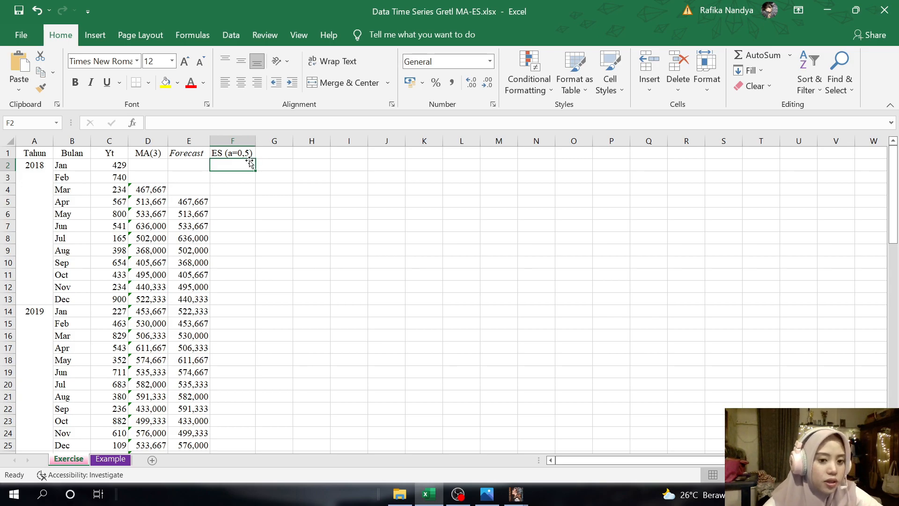
Step: Insert a blank row directly below the headers and calculate the average of C3:C5 in cell F2
click(5, 165)
click(649, 71)
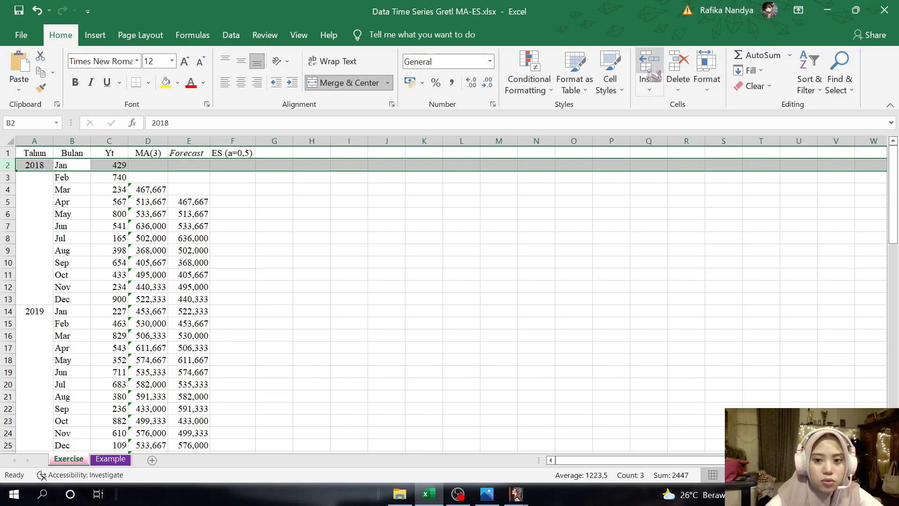
click(231, 166)
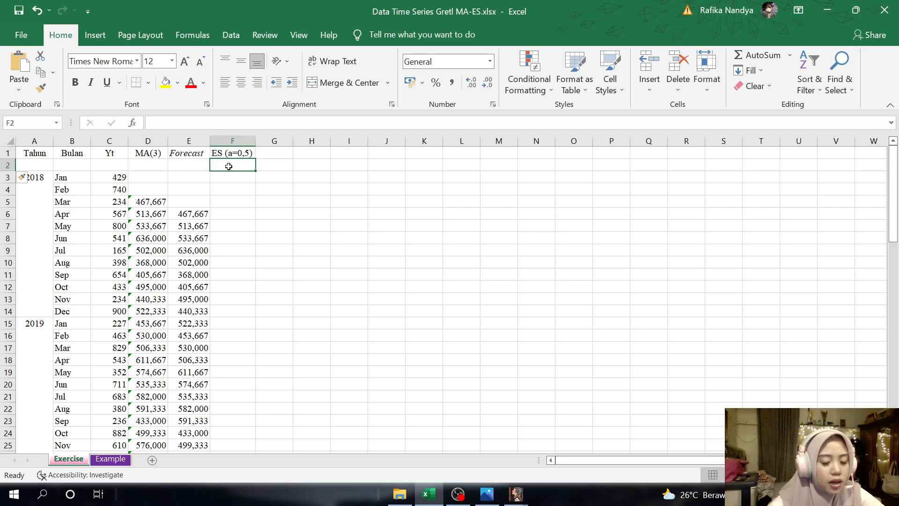
text(=)
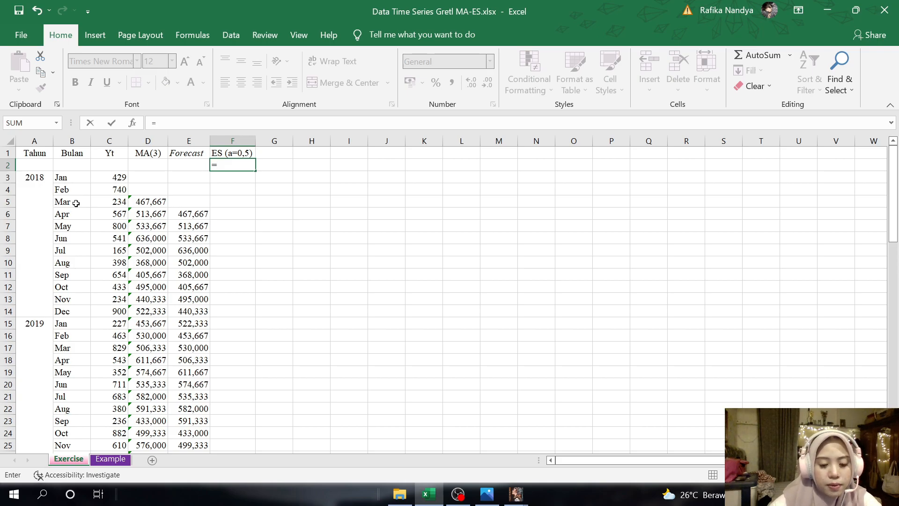
text(AVERAG)
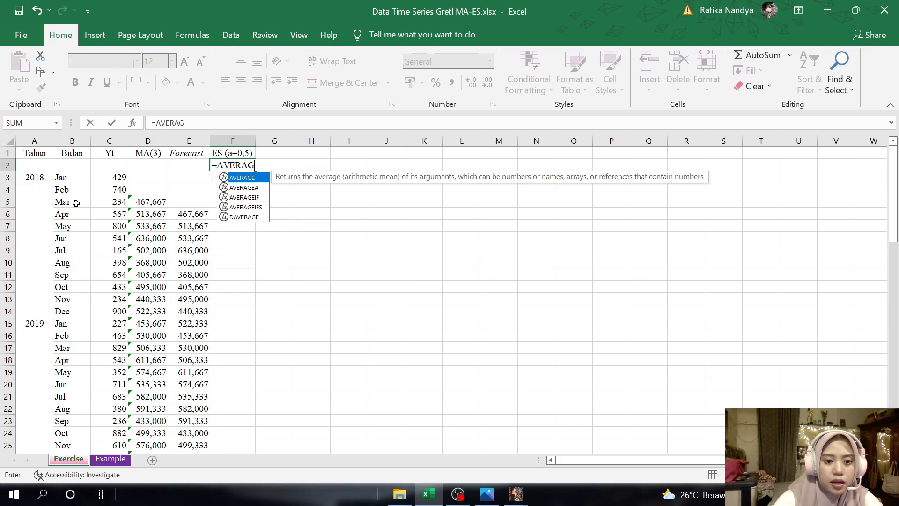
text(E()
drag(119, 177, 119, 202)
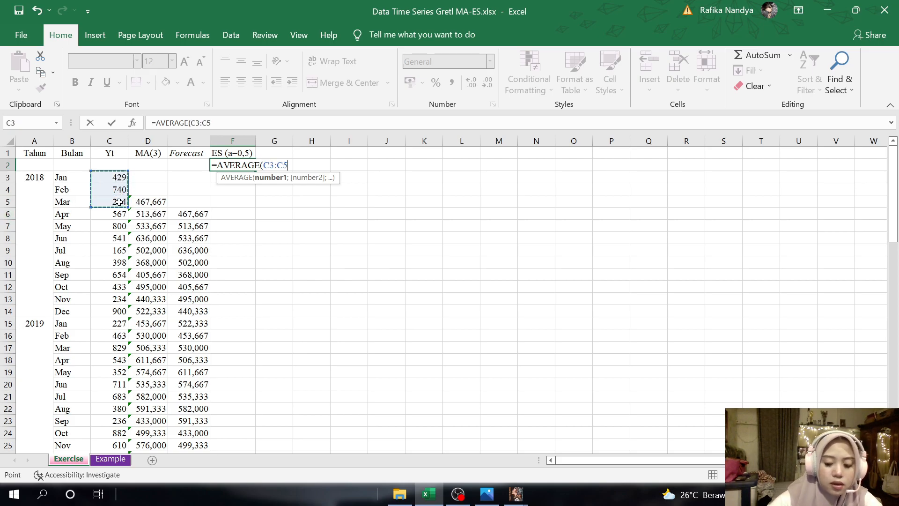
text())
key(Return)
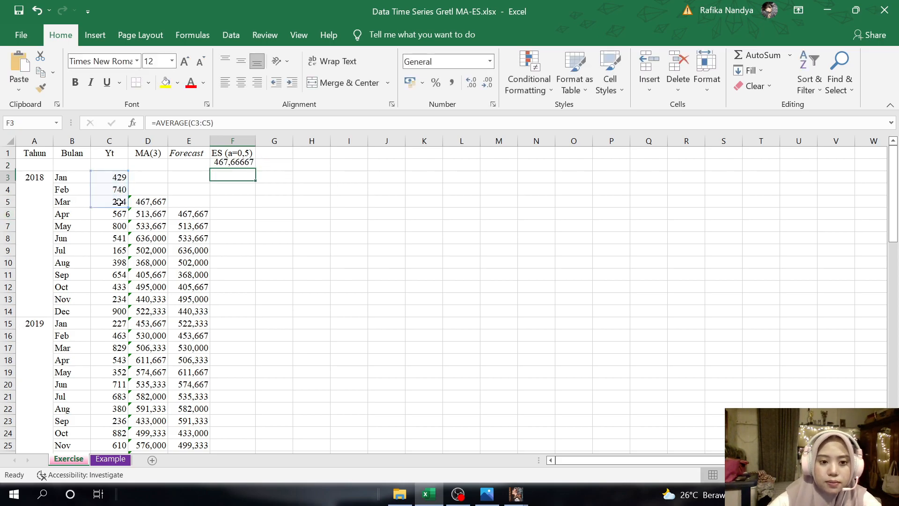
Step: Fill cell F2, the initial smoothing value, with light green
click(219, 167)
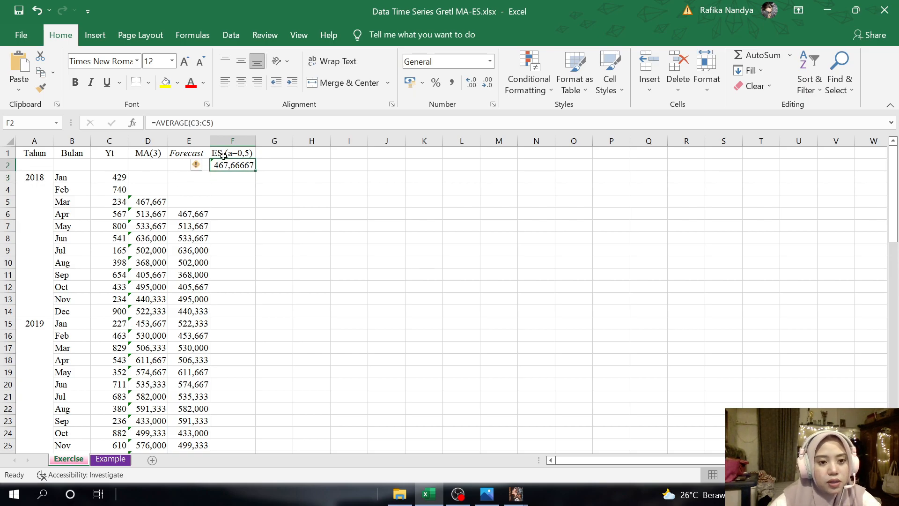
click(177, 85)
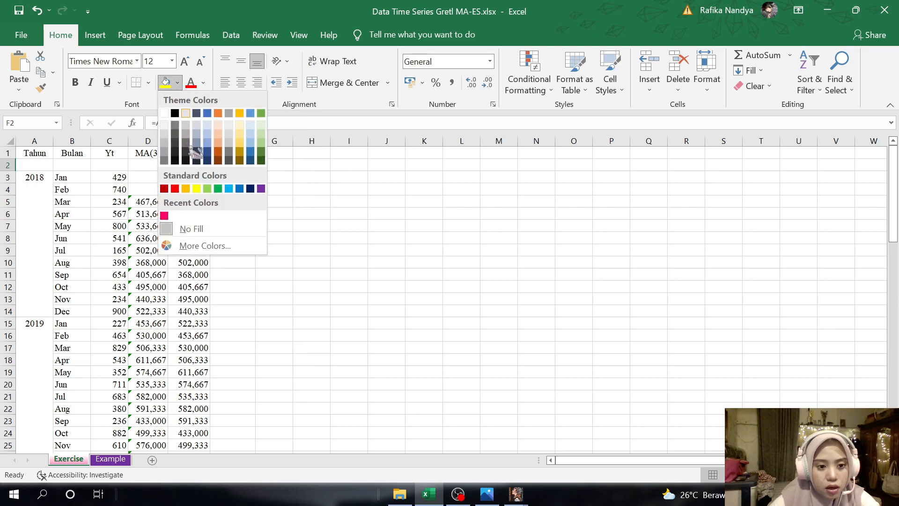
click(207, 189)
Step: Switch to Photos to consult the exponential smoothing formula in Rumus ES.png, and return to Excel with cell F3 selected
click(223, 177)
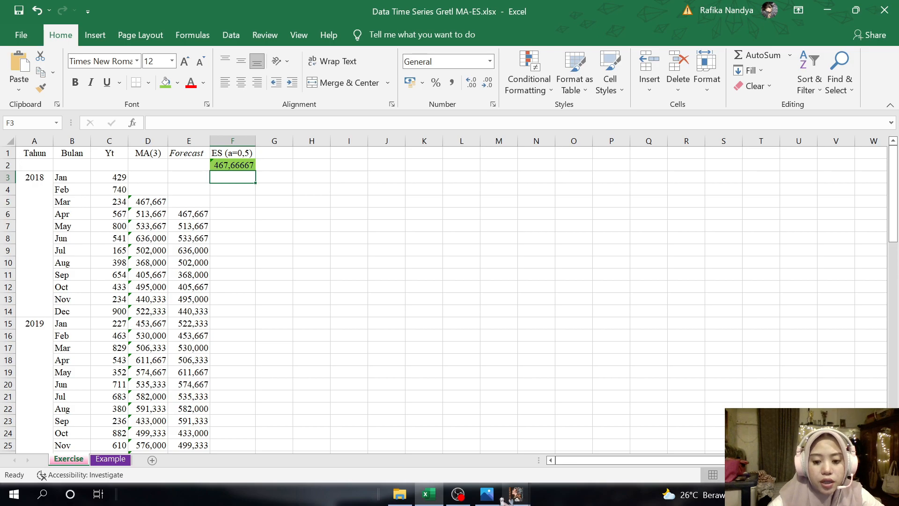
click(487, 495)
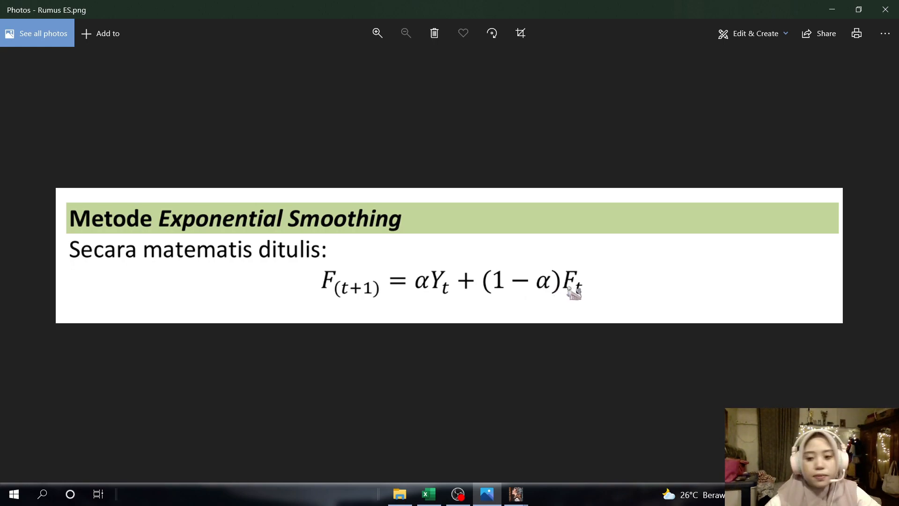
click(832, 9)
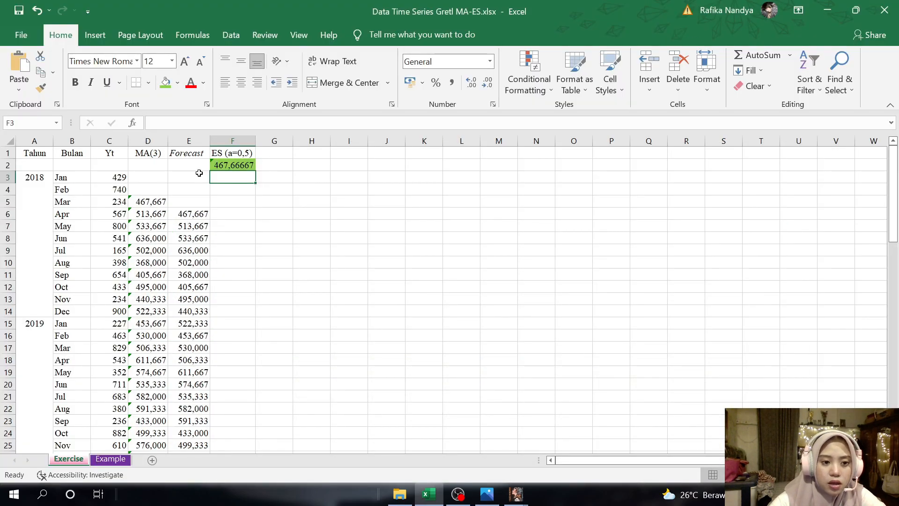
Step: Enter the exponential smoothing formula =0,5*C3+0,5*F2 in cell F3
text(=0,)
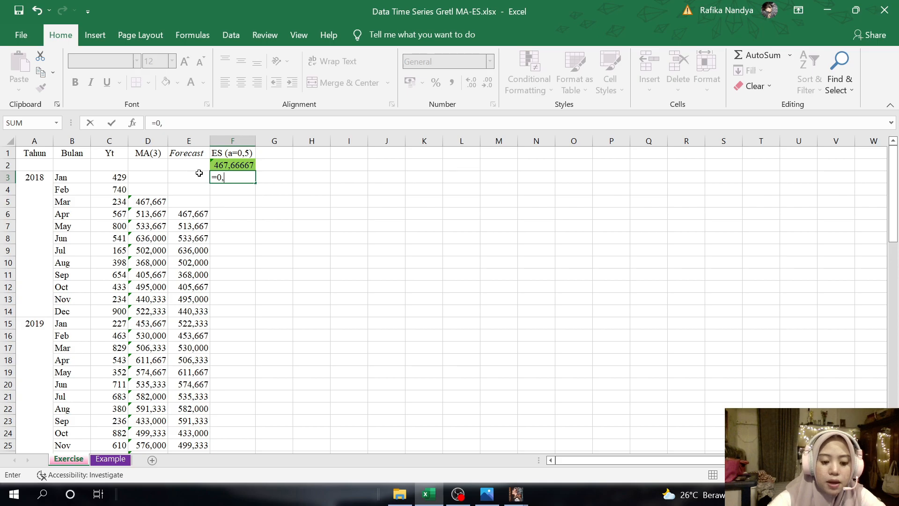
text(5*)
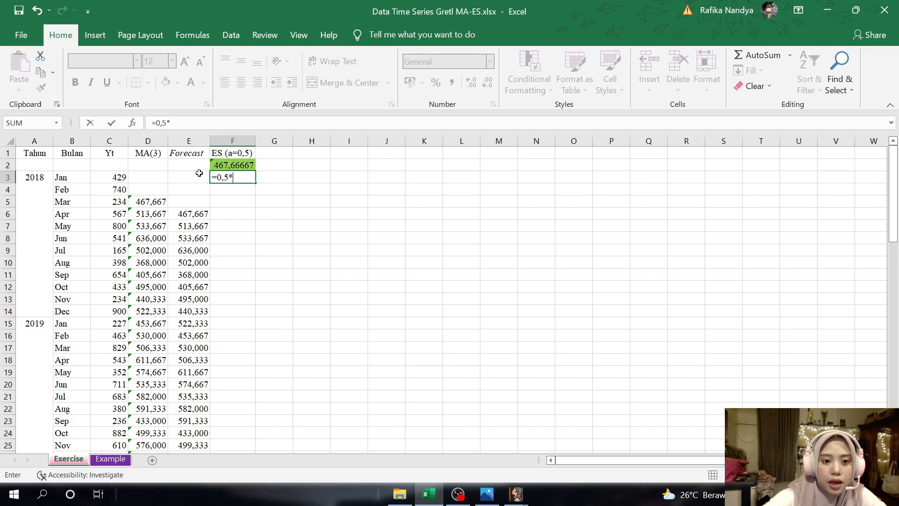
click(103, 177)
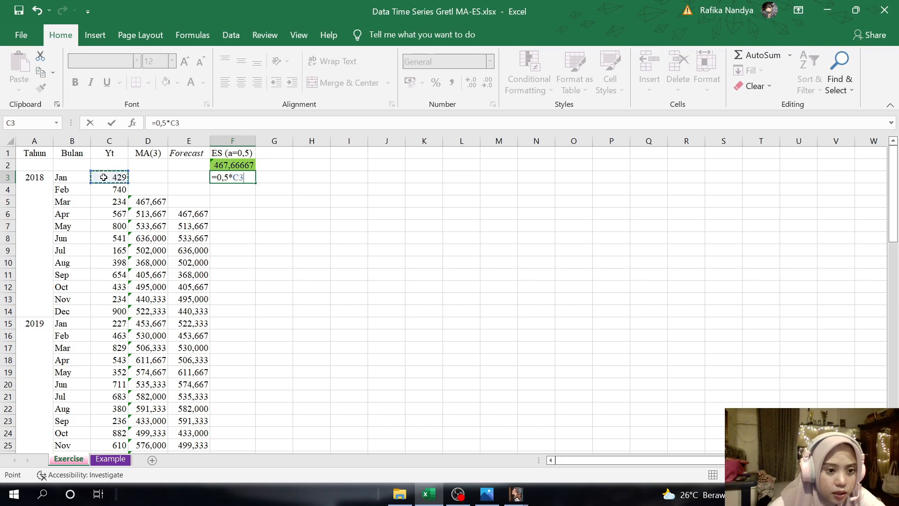
text(+)
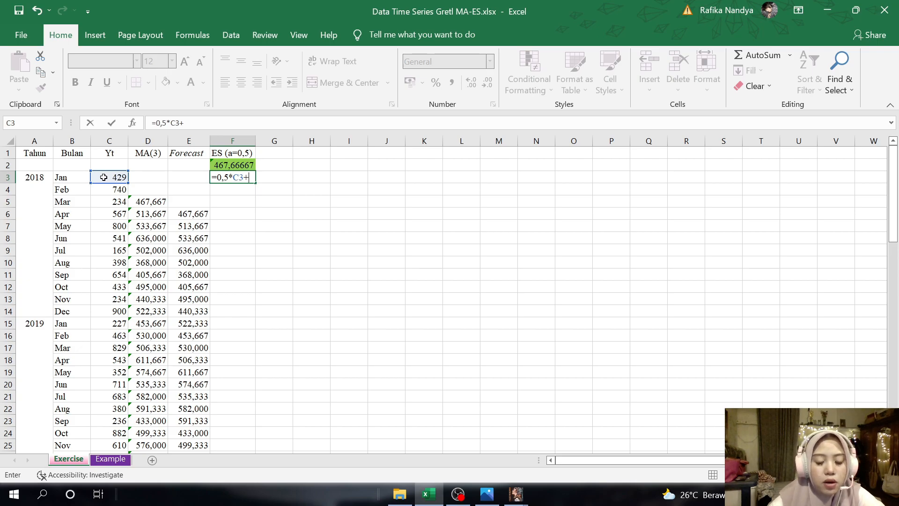
text(0,5)
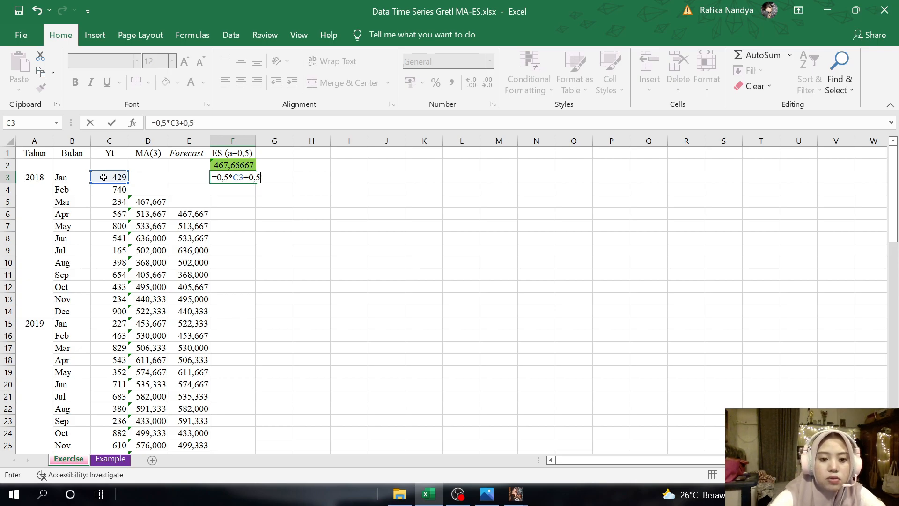
text(*)
click(231, 164)
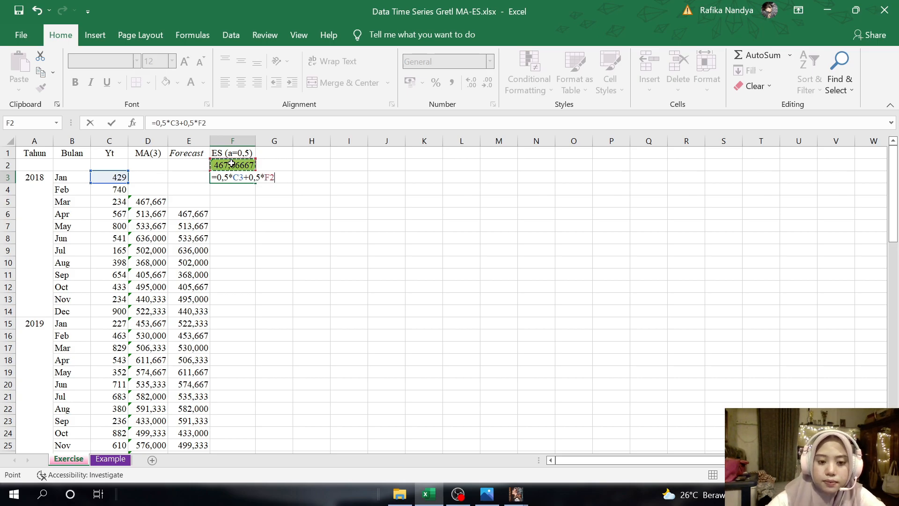
key(Return)
Step: Fill the smoothing formula from F3 down to F38, the last month of 2020
click(245, 179)
drag(256, 183, 250, 429)
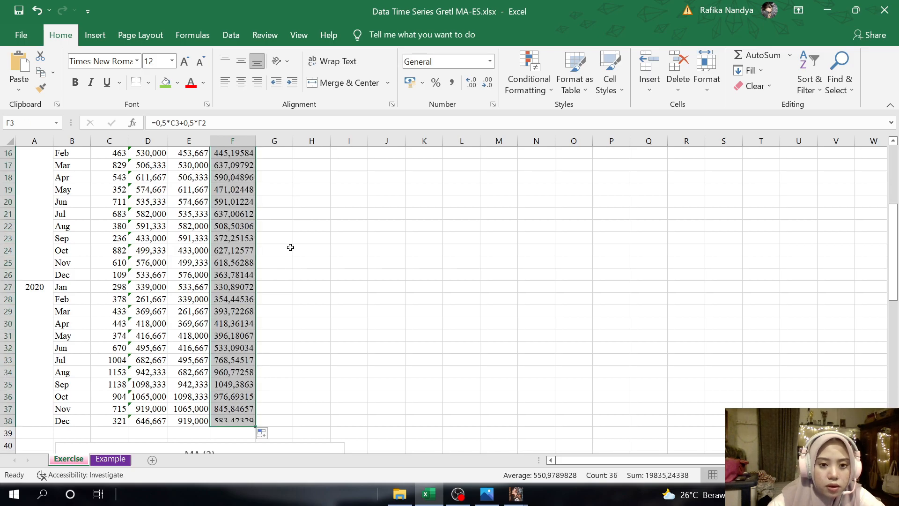
scroll(303, 255, up, 5)
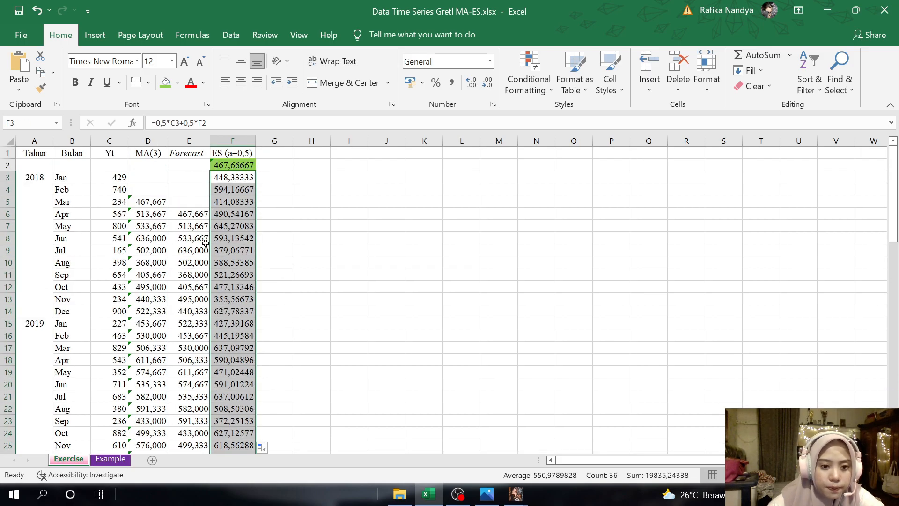
Step: Reduce the smoothing values in F2:F38 to three decimal places
click(221, 214)
click(241, 139)
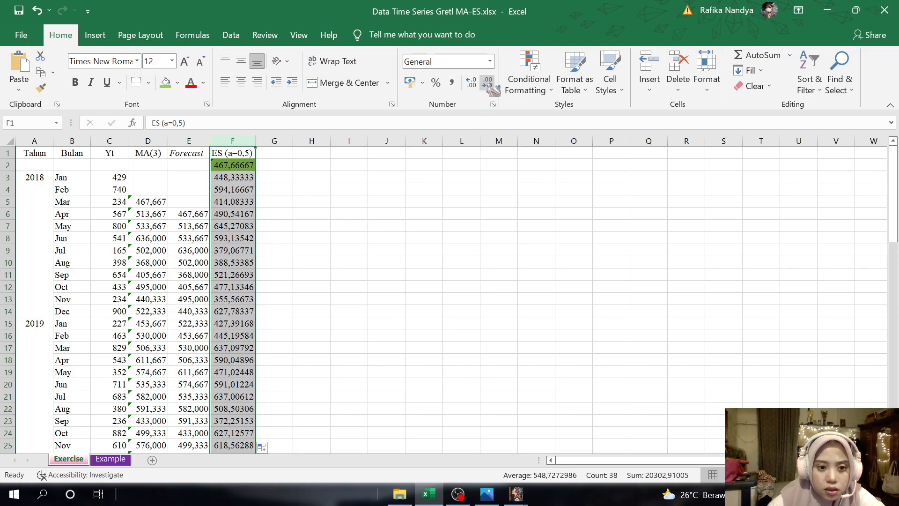
click(274, 189)
drag(239, 167, 243, 437)
scroll(243, 437, up, 5)
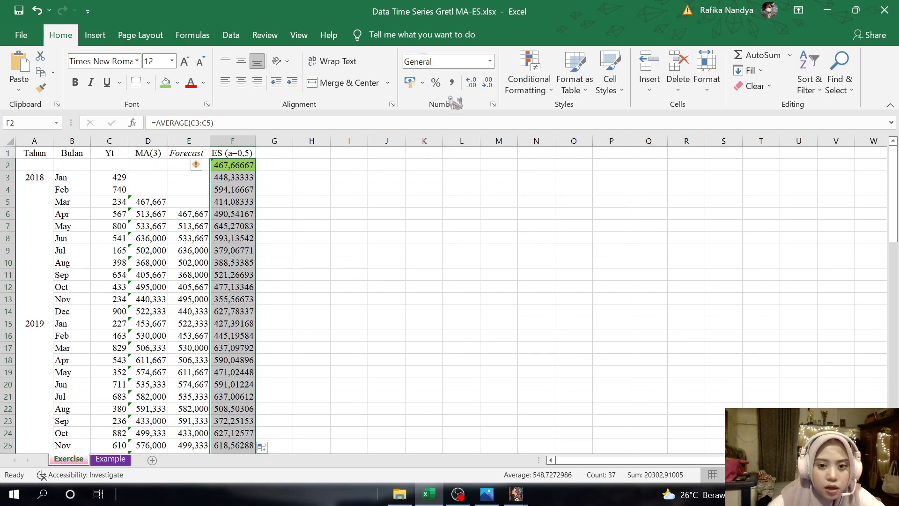
click(488, 85)
click(487, 84)
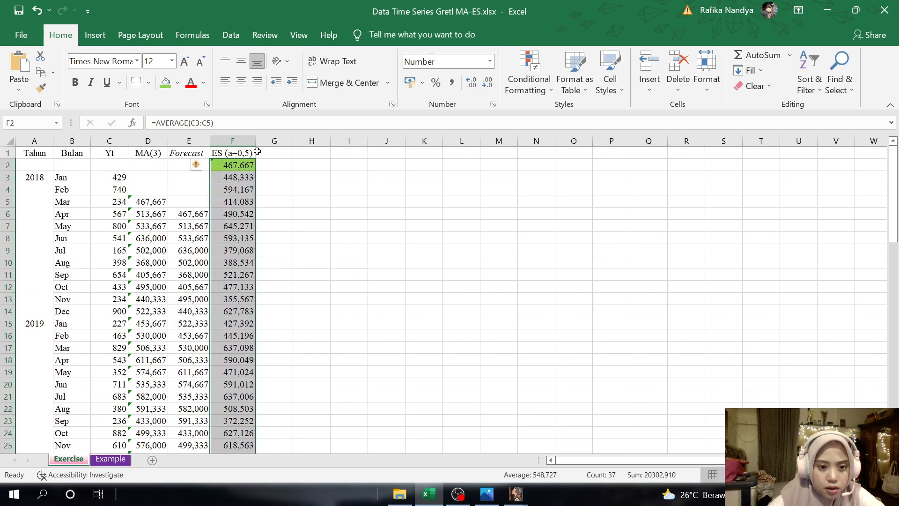
click(286, 257)
Step: Enter the italic heading Forecast in cell G1 beside the exponential smoothing column
click(267, 156)
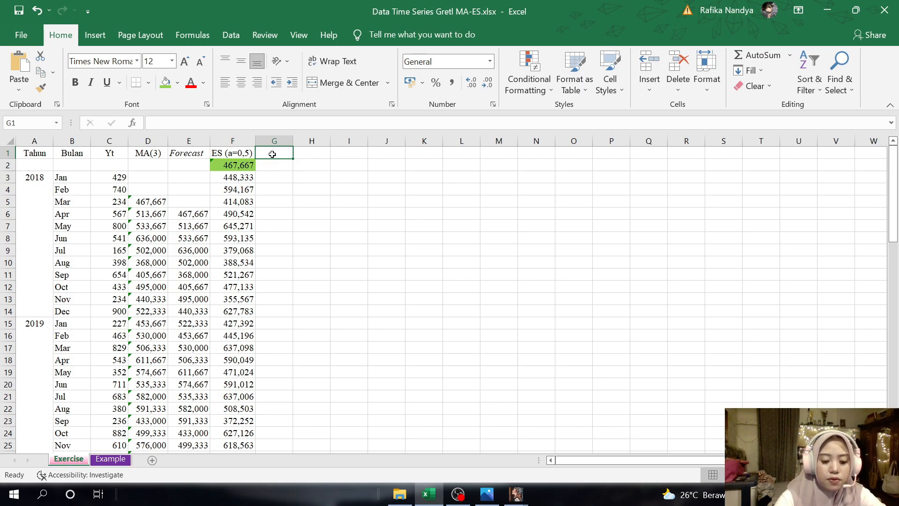
key(ctrl+i)
text(f)
key(BackSpace)
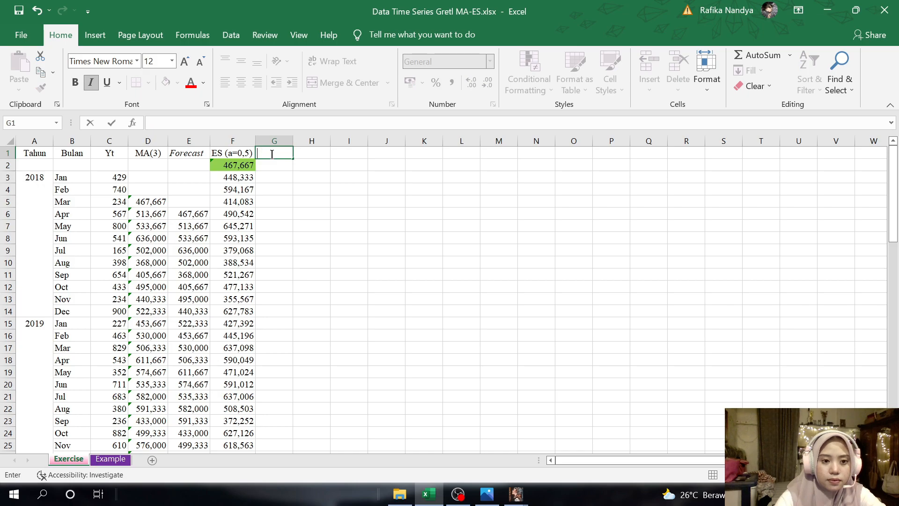
text(FoR)
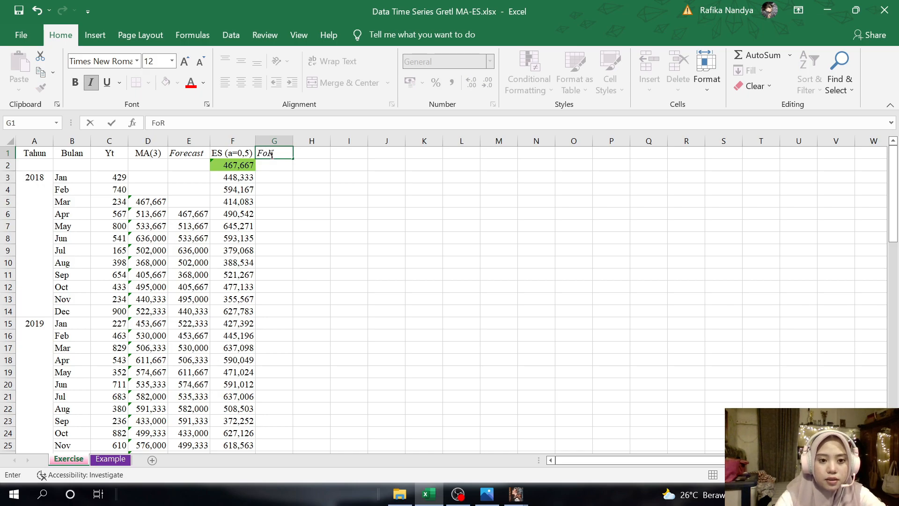
key(BackSpace)
text(recast)
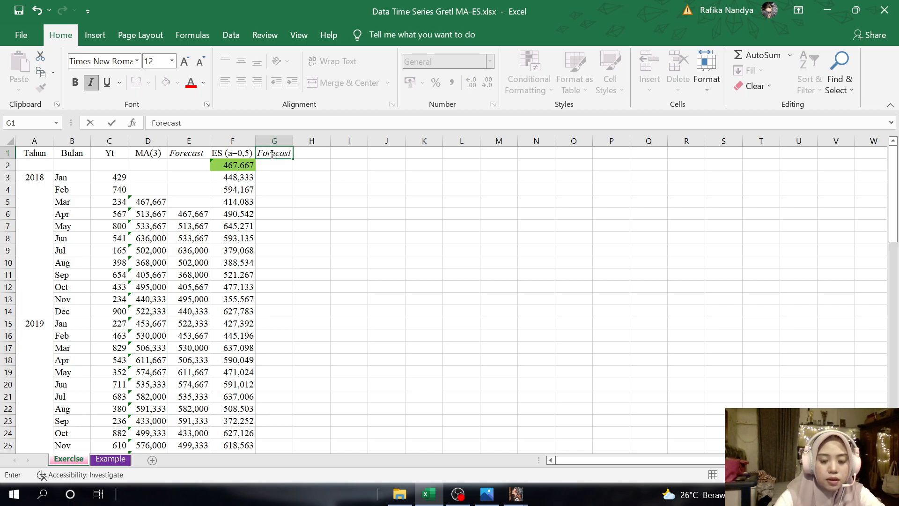
key(Return)
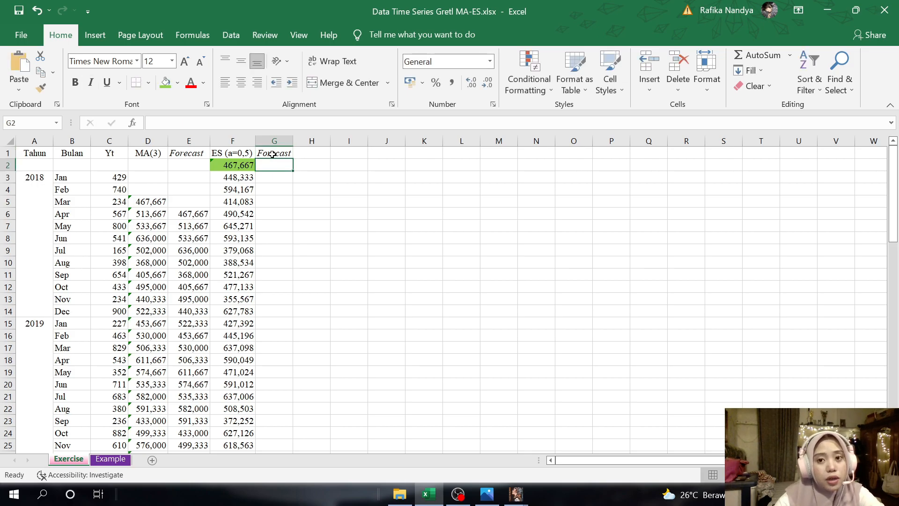
Step: Enter the formula =F2 in cell G3 as the first exponential smoothing forecast
click(281, 177)
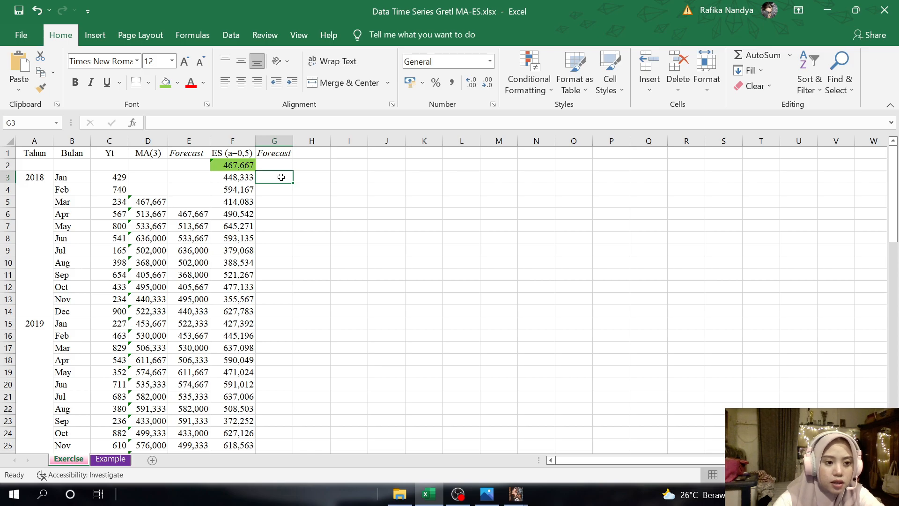
text(=)
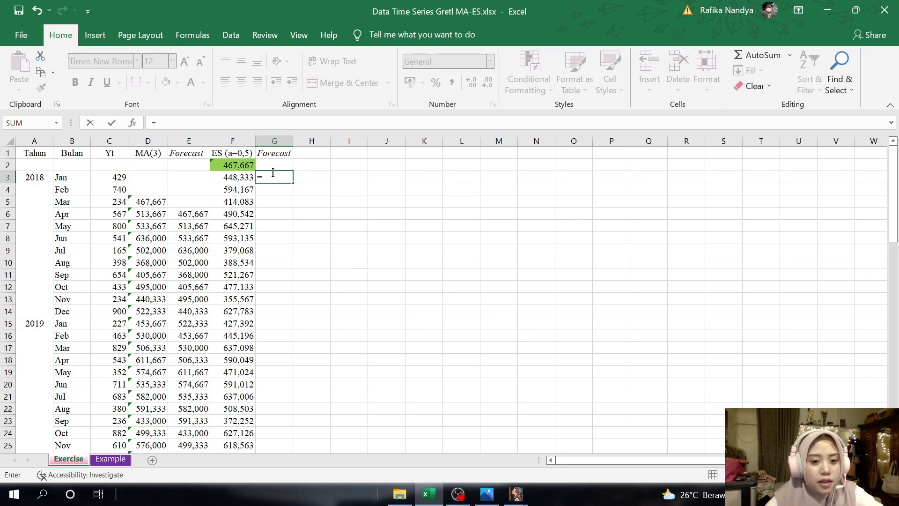
click(242, 166)
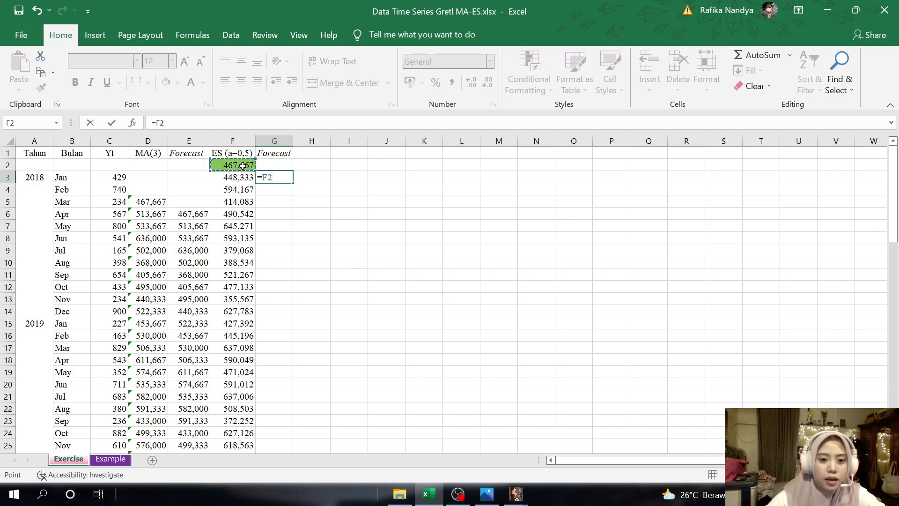
key(Return)
Step: Fill the forecast formula from G3 down to G38, the December 2020 row
click(283, 180)
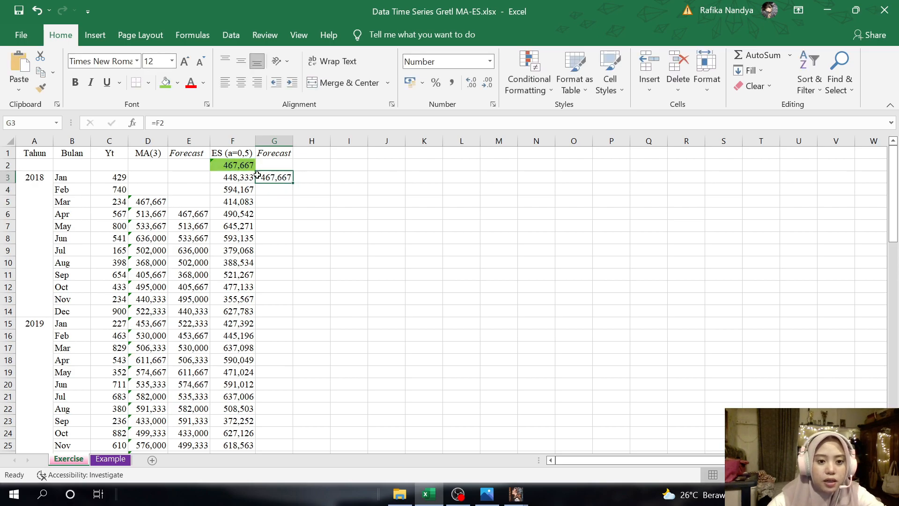
drag(293, 184, 283, 435)
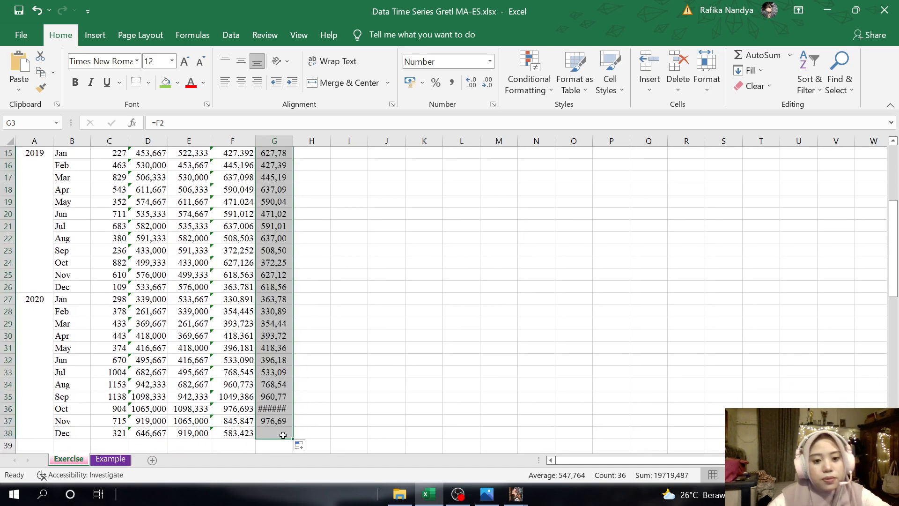
scroll(309, 367, up, 5)
click(323, 188)
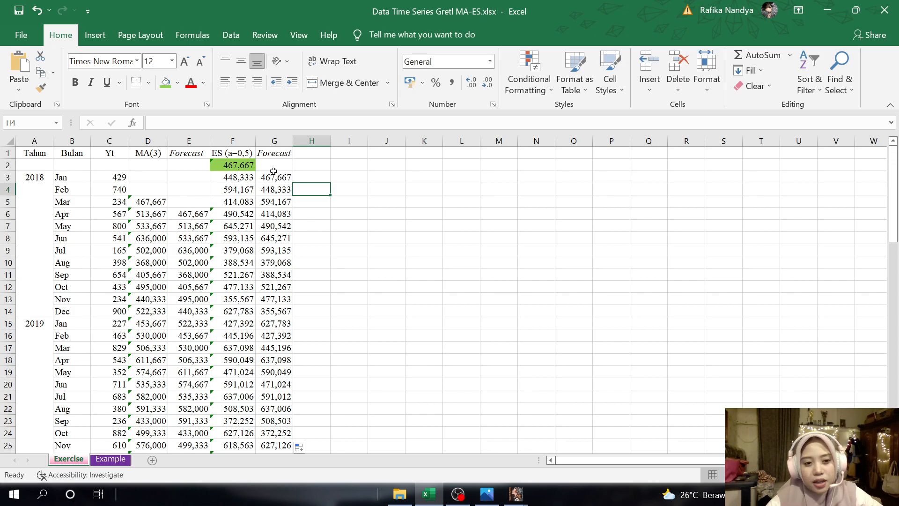
Step: Widen column G slightly and insert a basic 2-D line chart of the exponential smoothing and forecast data in F1:G38
drag(236, 156, 283, 421)
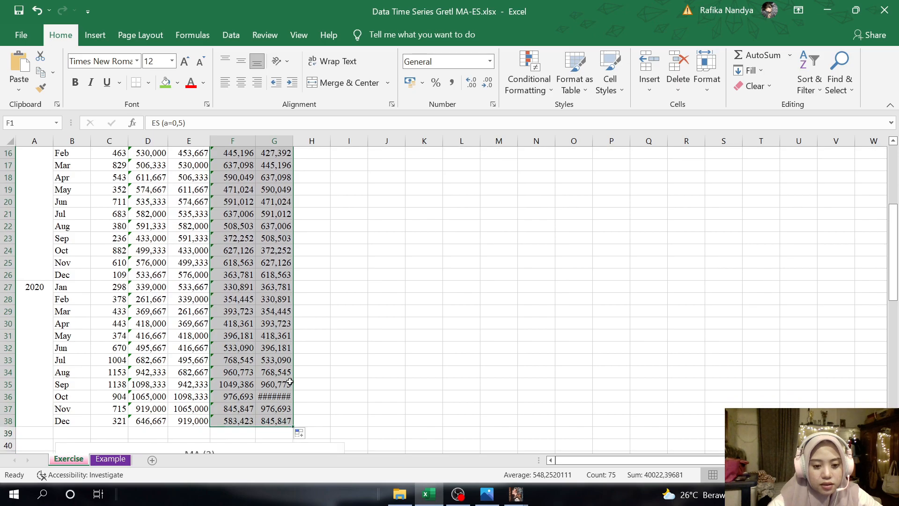
drag(293, 141, 300, 141)
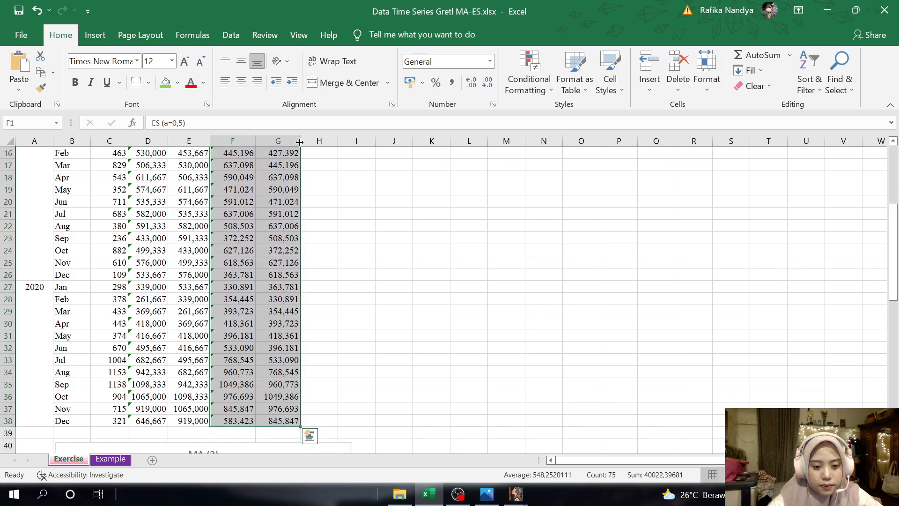
click(95, 37)
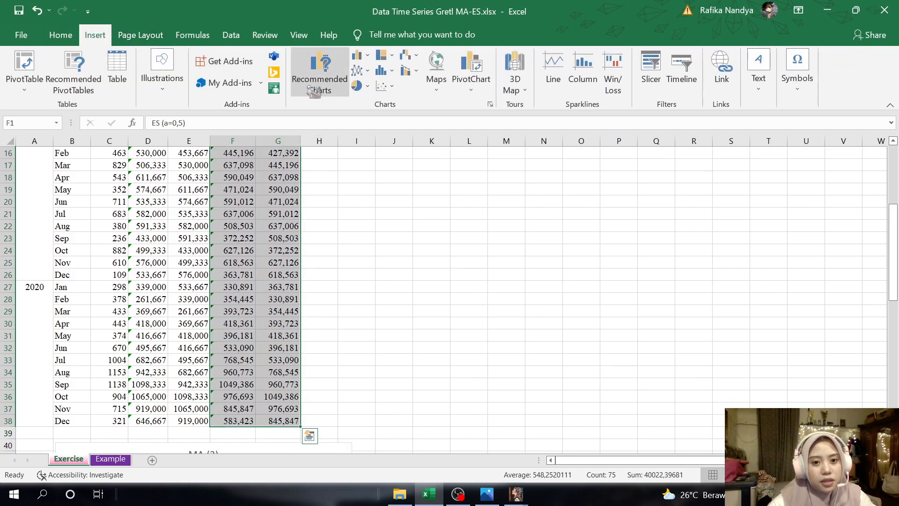
click(365, 72)
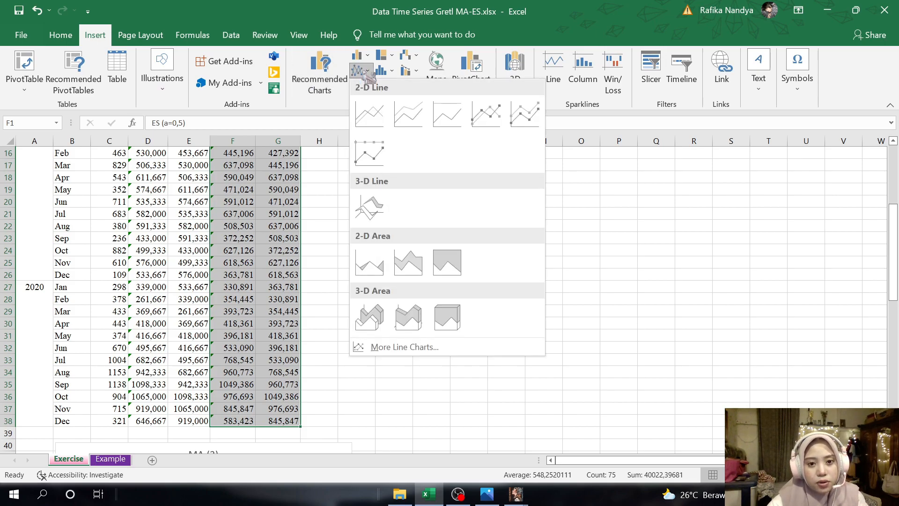
click(369, 123)
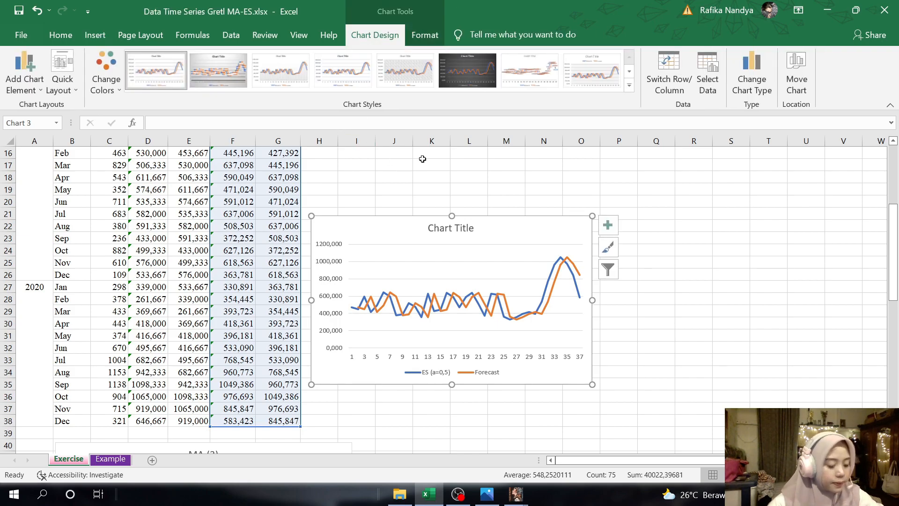
Step: Replace the new line chart's title with ES
click(439, 231)
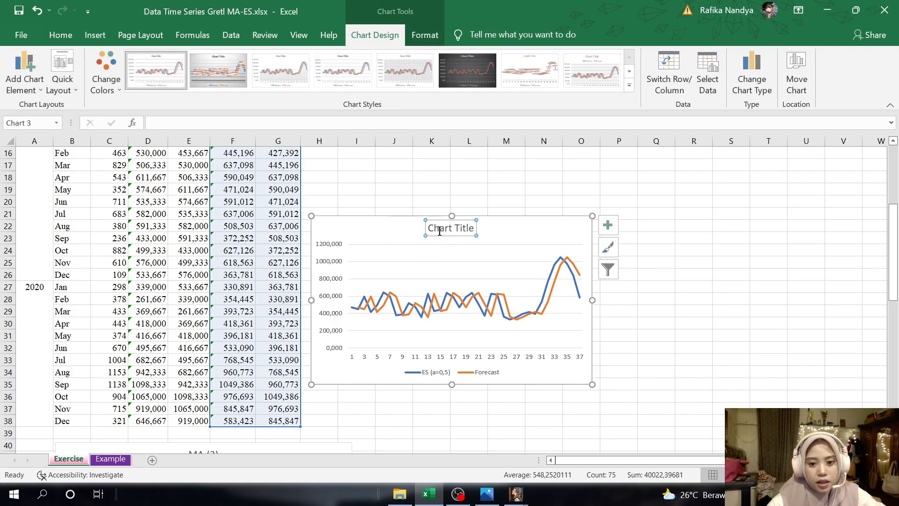
click(470, 225)
key(BackSpace)
key(BackSpace)
key(BackSpace)
key(BackSpace)
key(BackSpace)
key(BackSpace)
key(BackSpace)
key(BackSpace)
key(BackSpace)
key(BackSpace)
key(BackSpace)
text(ES)
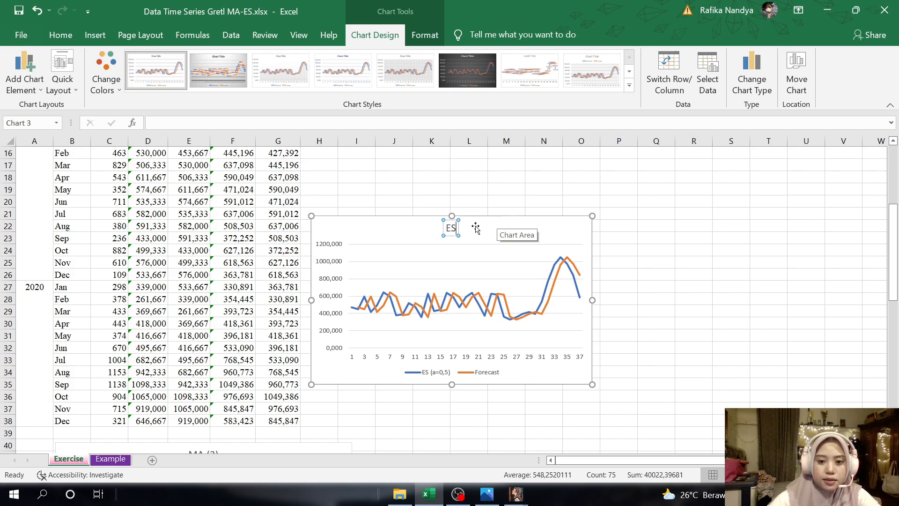
Step: Move the ES chart below the data, beside the MA (3) chart and level with its upper edge
click(405, 229)
drag(404, 229, 471, 293)
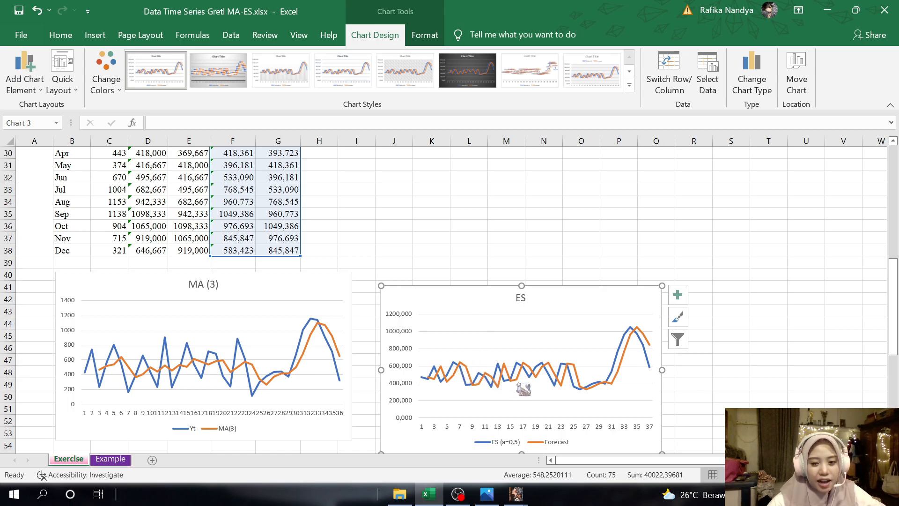
mouse_move(577, 378)
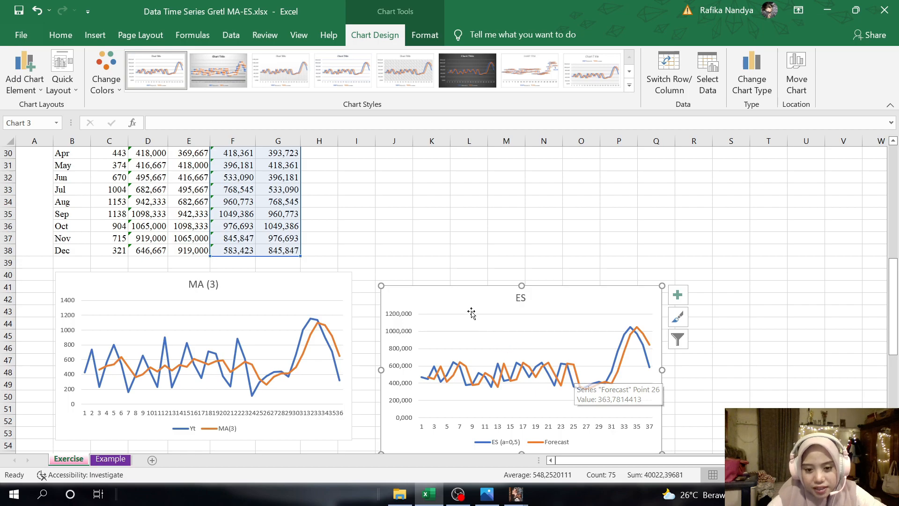
drag(465, 301, 468, 290)
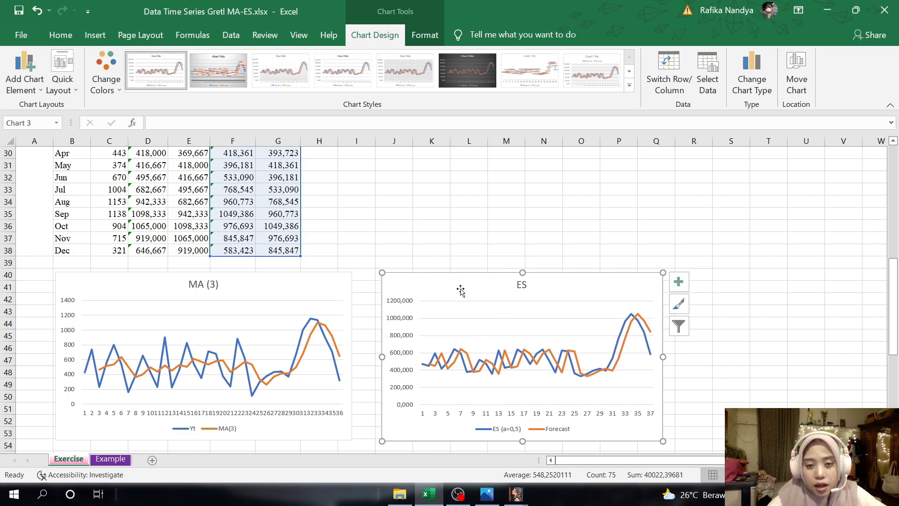
Step: Add a series to the ES chart's data source, named from cell C1 (Yt) with values from C3:C38
right_click(460, 289)
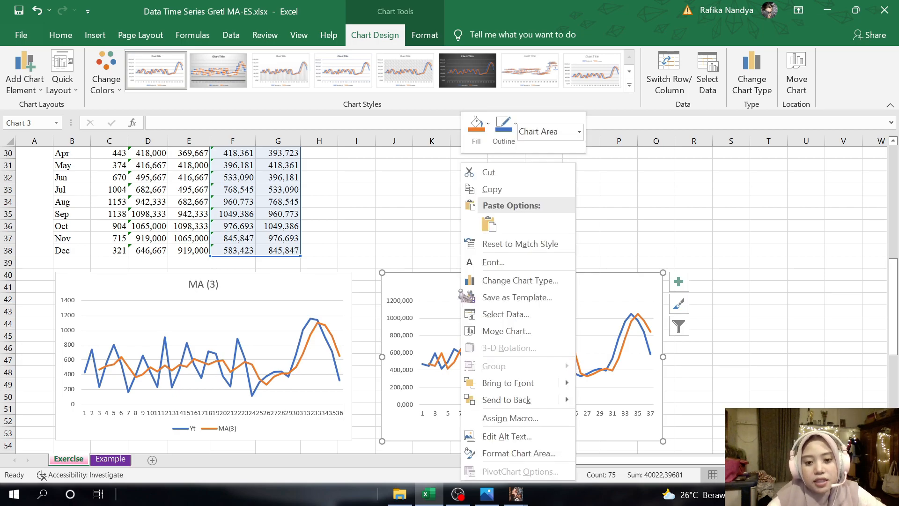
click(493, 313)
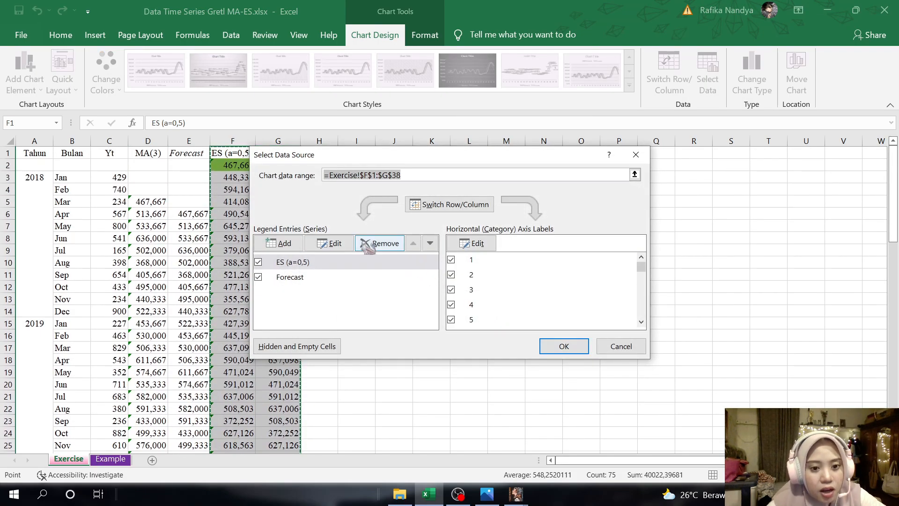
click(296, 246)
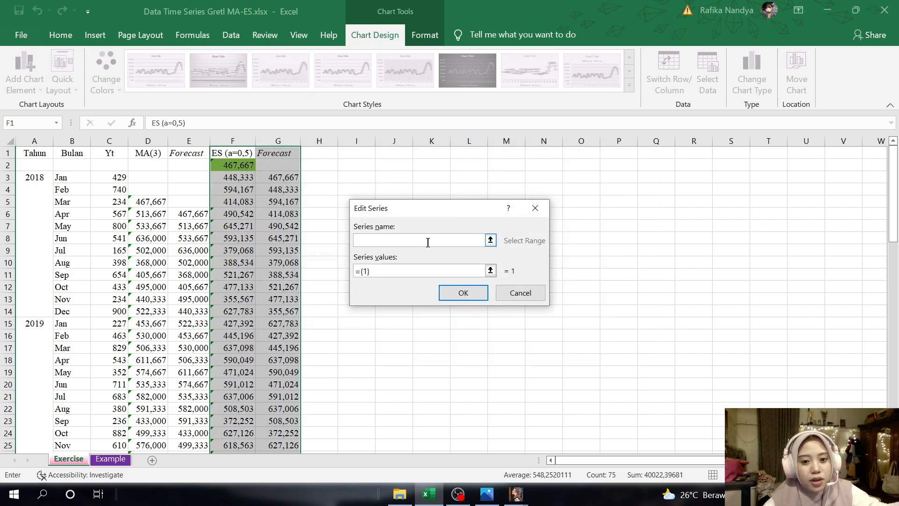
click(490, 240)
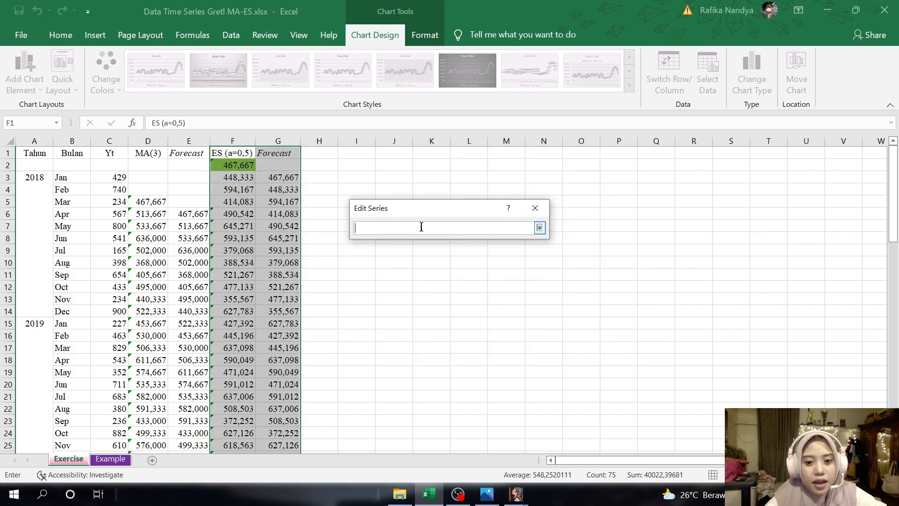
click(115, 153)
click(539, 228)
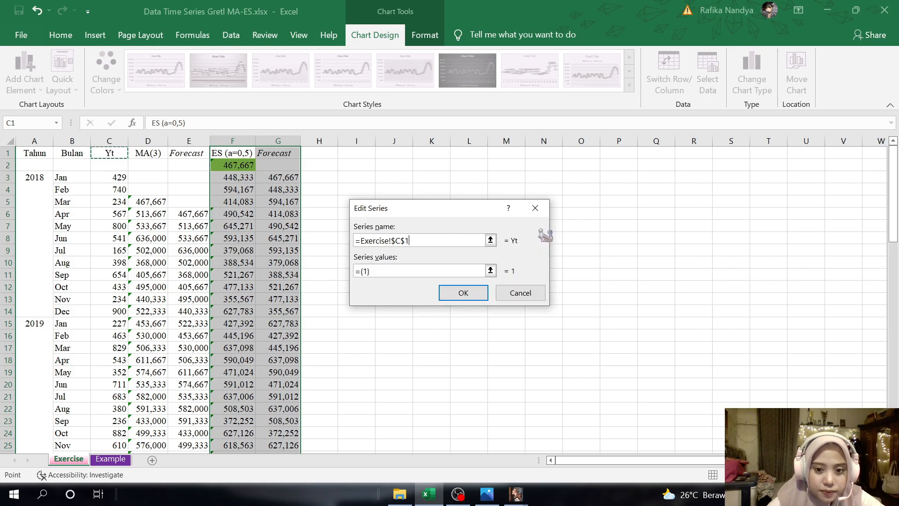
click(490, 271)
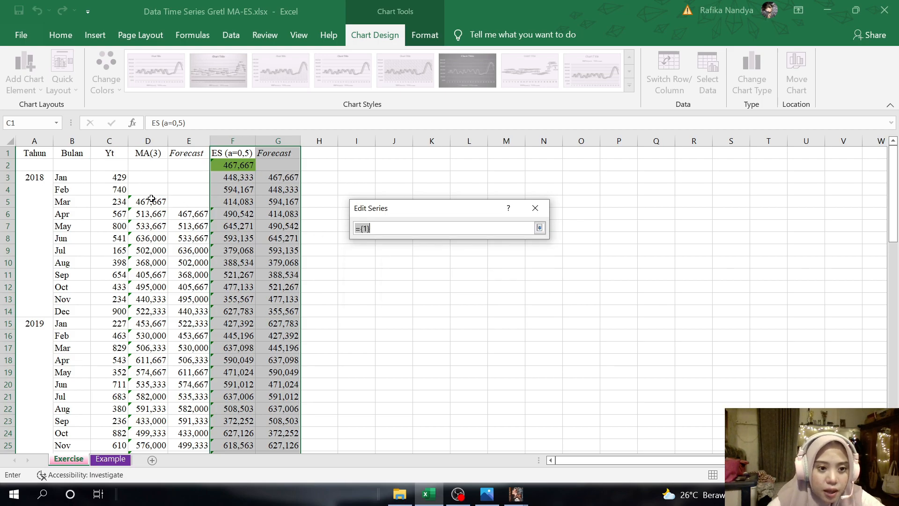
drag(120, 177, 119, 422)
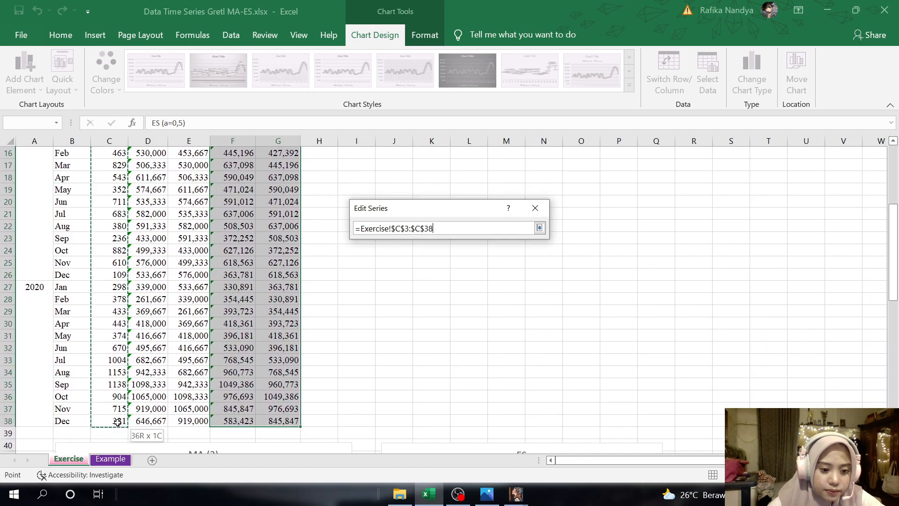
click(539, 227)
click(467, 294)
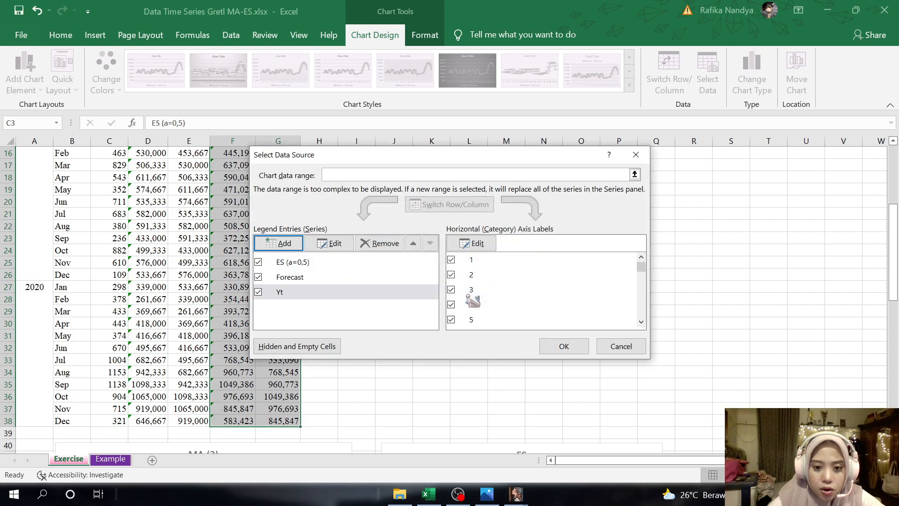
Step: Set the ES chart's horizontal axis labels to the year and month range A1:B38 and apply the data source changes
click(472, 251)
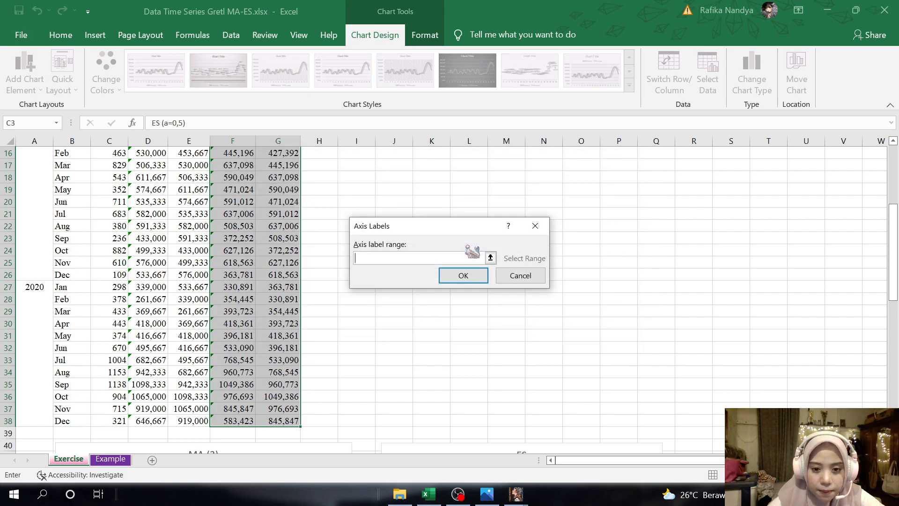
scroll(139, 202, up, 5)
drag(31, 154, 75, 399)
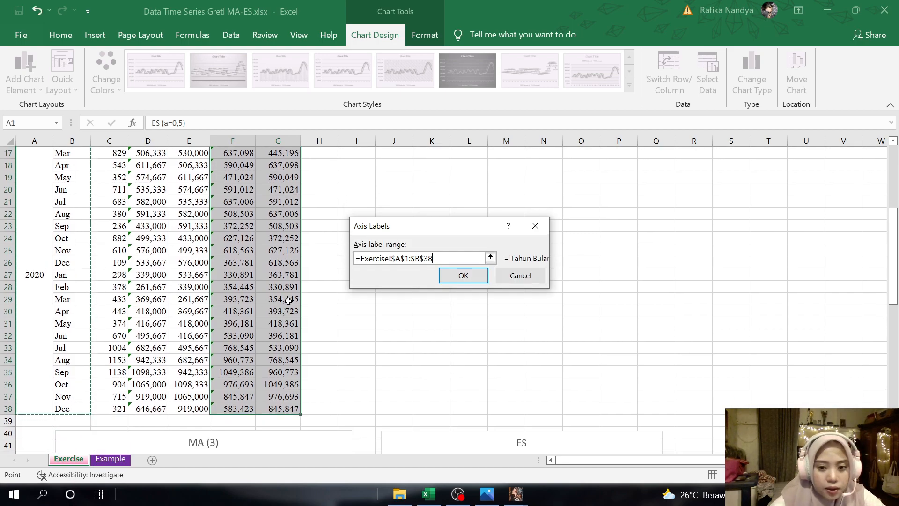
click(463, 275)
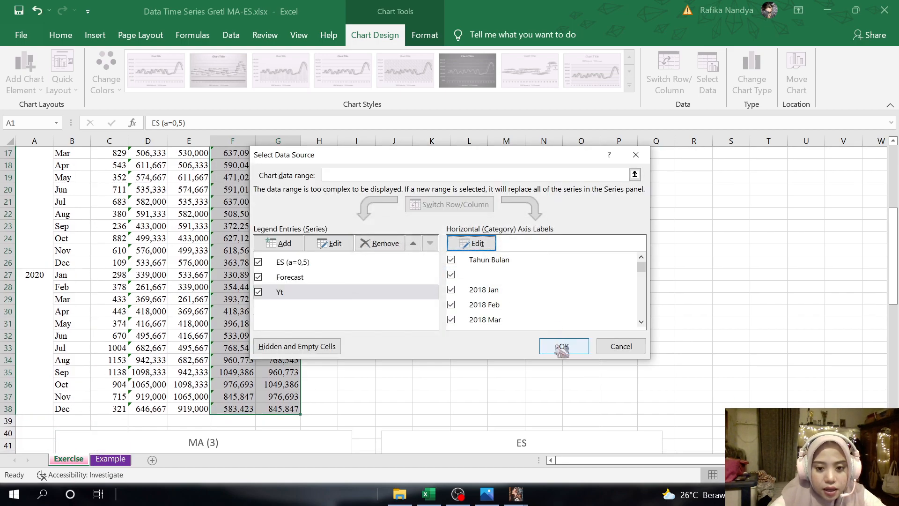
click(562, 346)
scroll(352, 326, down, 5)
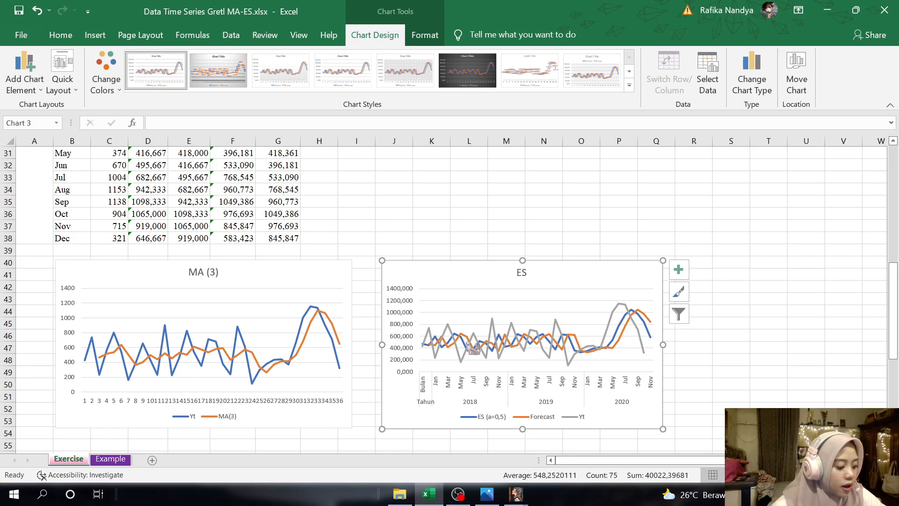
mouse_move(614, 327)
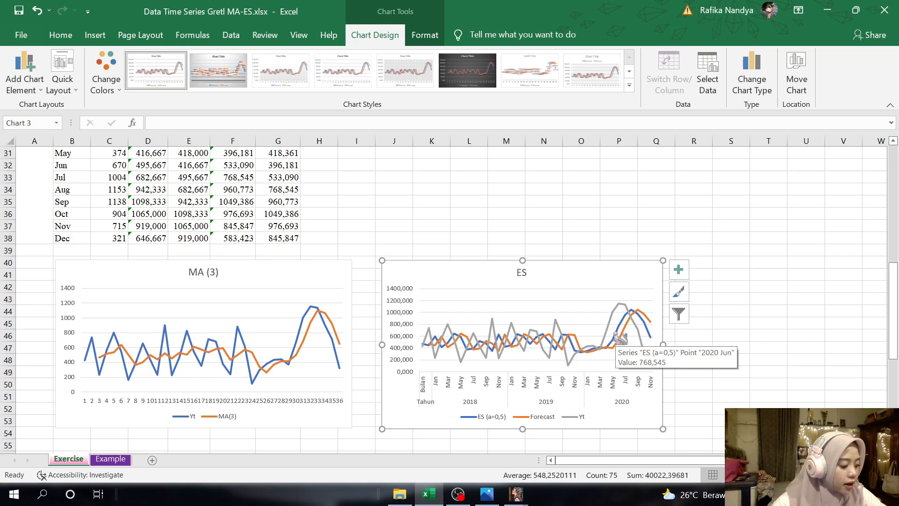
click(467, 236)
scroll(465, 234, up, 10)
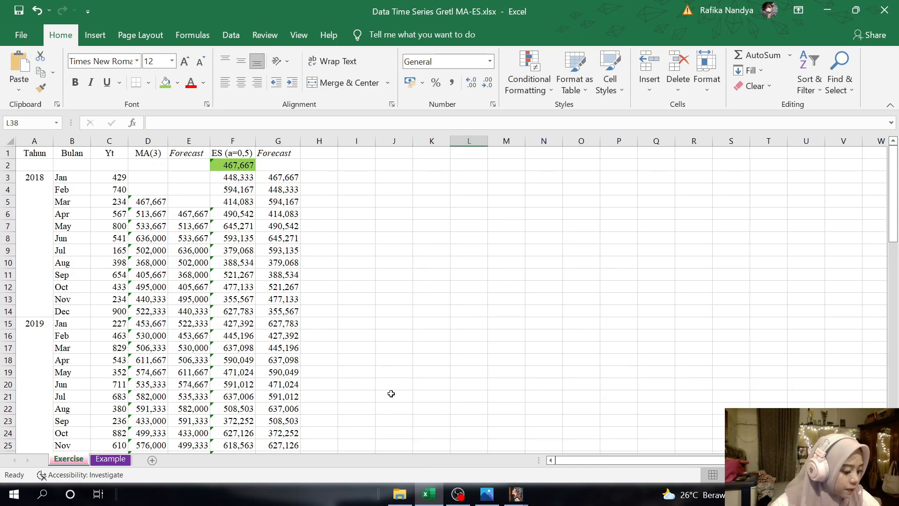
Step: Switch to gretl, closing its string table and graph windows and bringing the main window forward
mouse_move(516, 494)
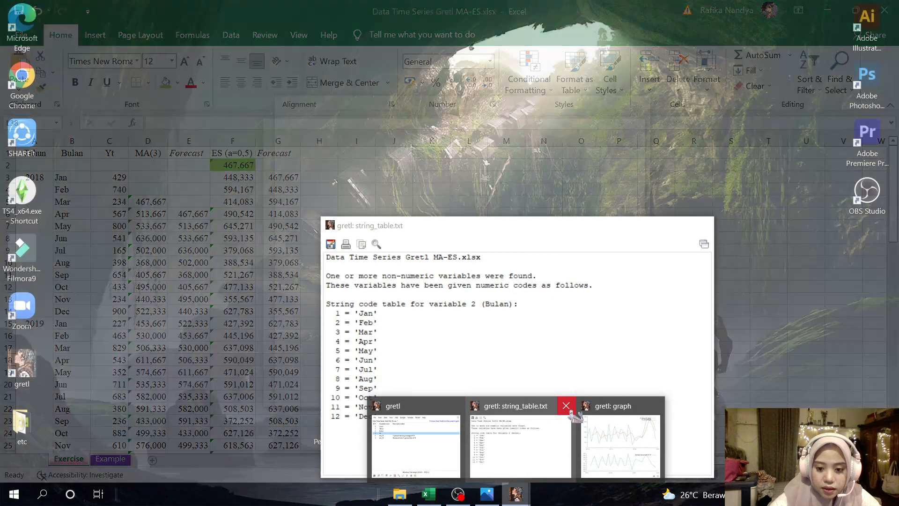
click(566, 406)
click(603, 405)
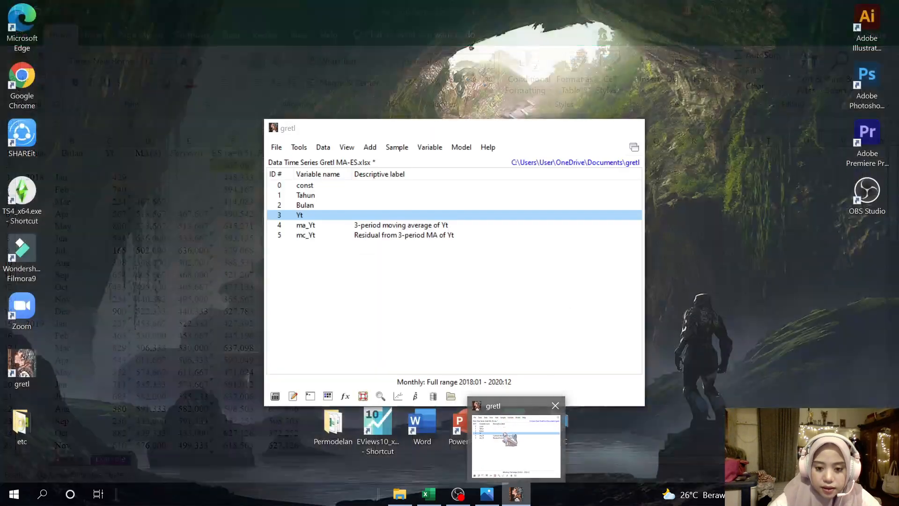
click(510, 438)
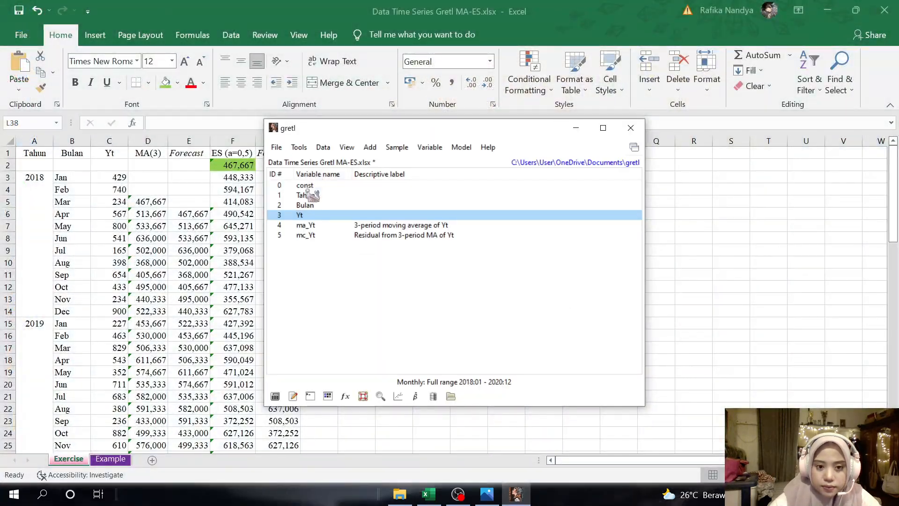
Step: Open the exponential moving average filter for Yt, setting the current observation weight to 0,5 and the initial value to the mean of the first 3 observations
click(428, 150)
mouse_move(449, 367)
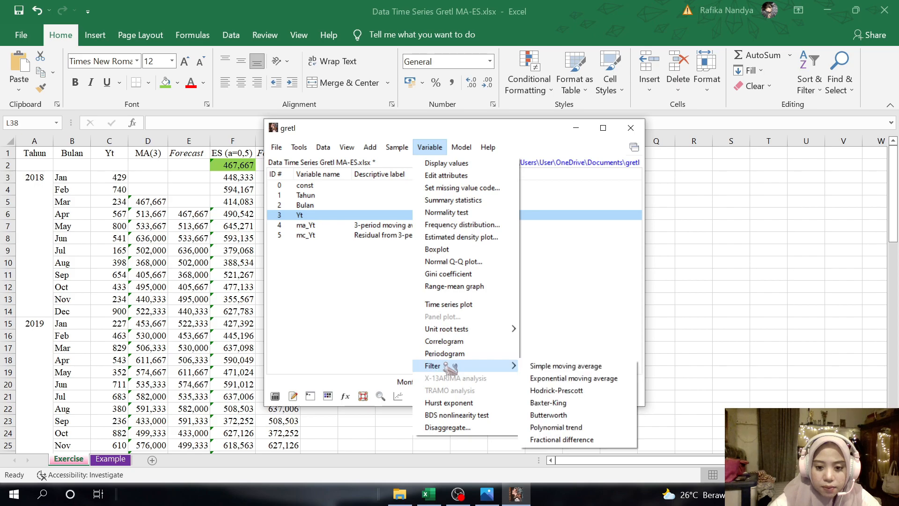
click(547, 380)
drag(532, 294, 447, 133)
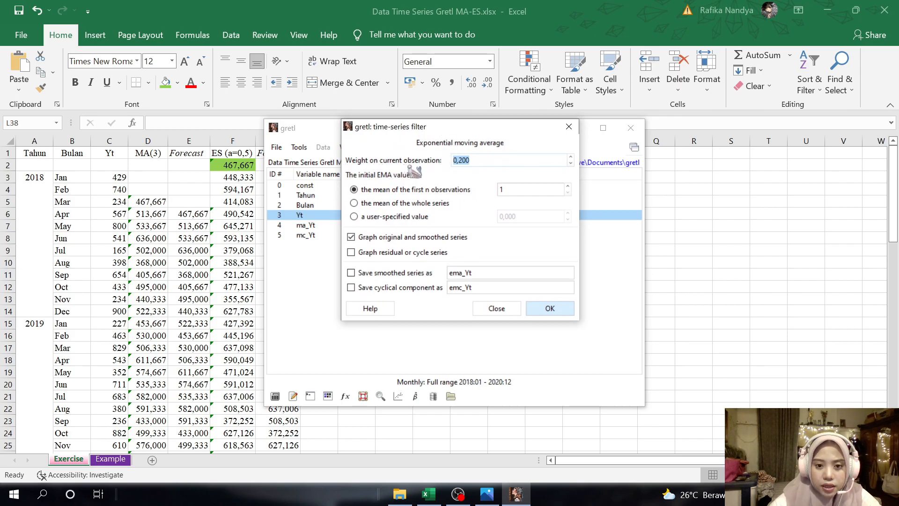
click(480, 162)
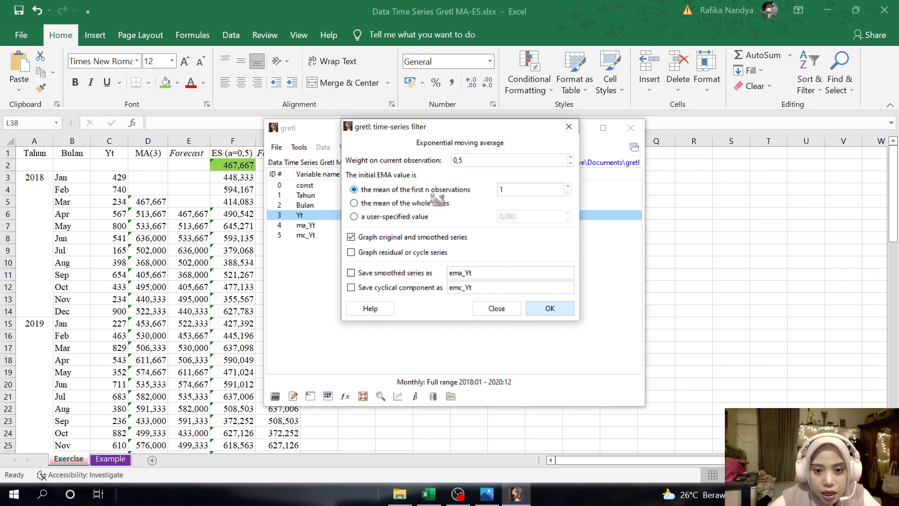
click(515, 191)
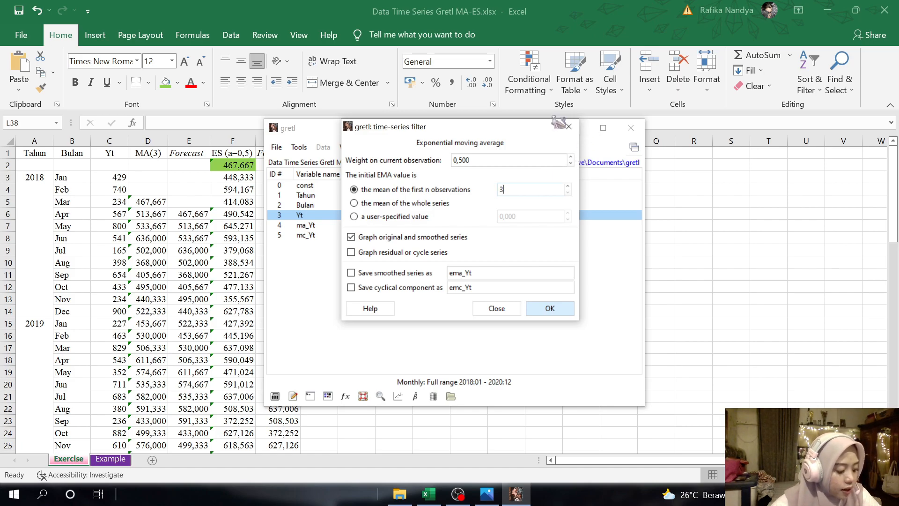
Step: Run the filter with the residual series graphed, saving the smoothed series as ema_Yt and the cyclical component as emc_Yt, and close its dialog
click(396, 252)
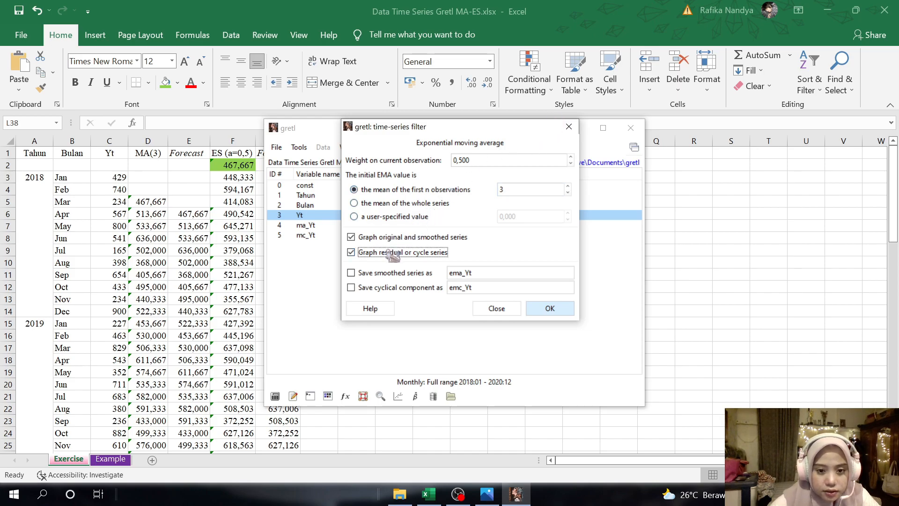
click(391, 276)
click(393, 287)
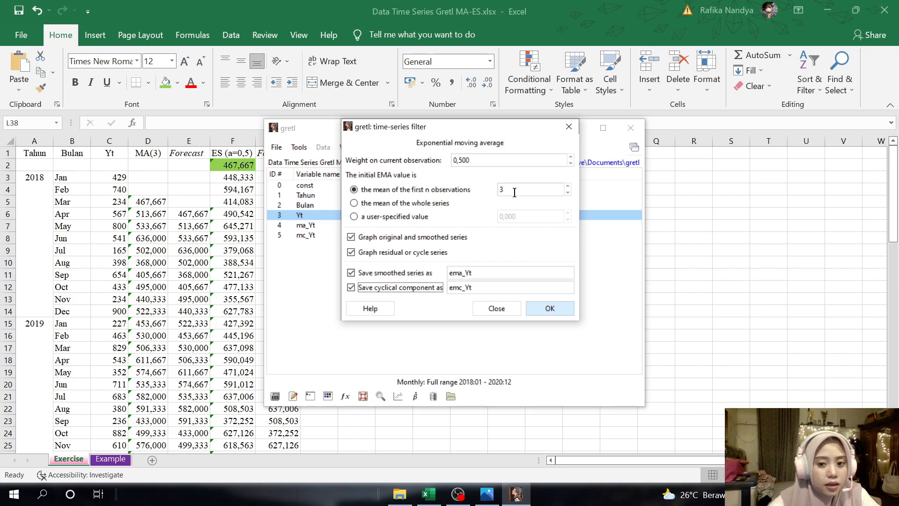
click(551, 309)
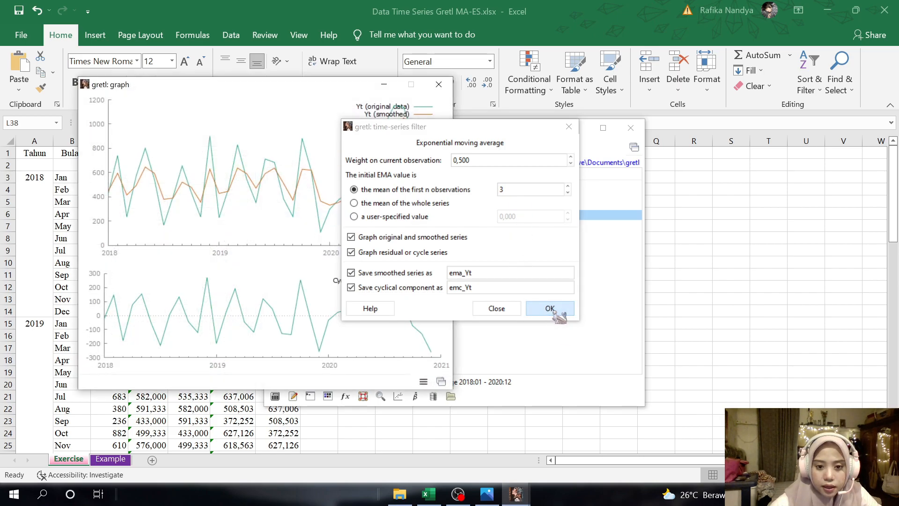
click(497, 308)
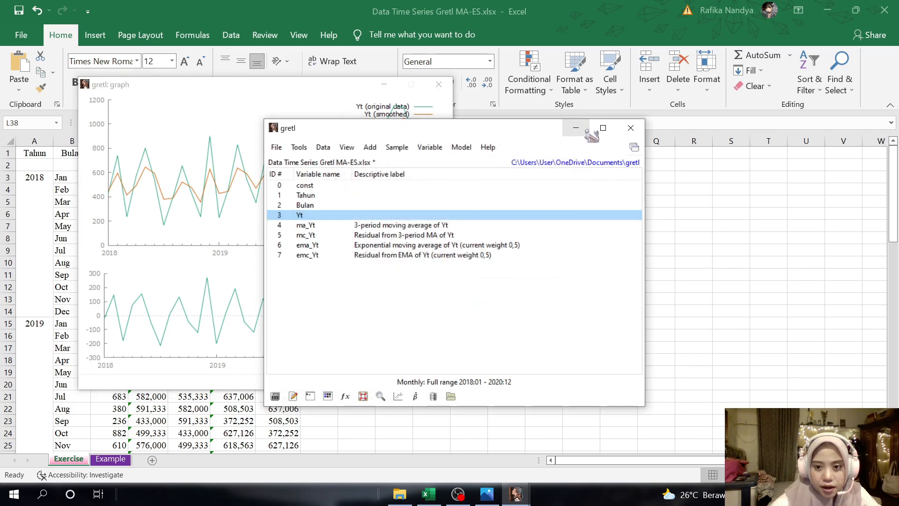
Step: Minimize the main gretl window and copy the exponential smoothing graph of Yt to the clipboard
click(579, 127)
drag(277, 88, 407, 201)
scroll(626, 244, down, 7)
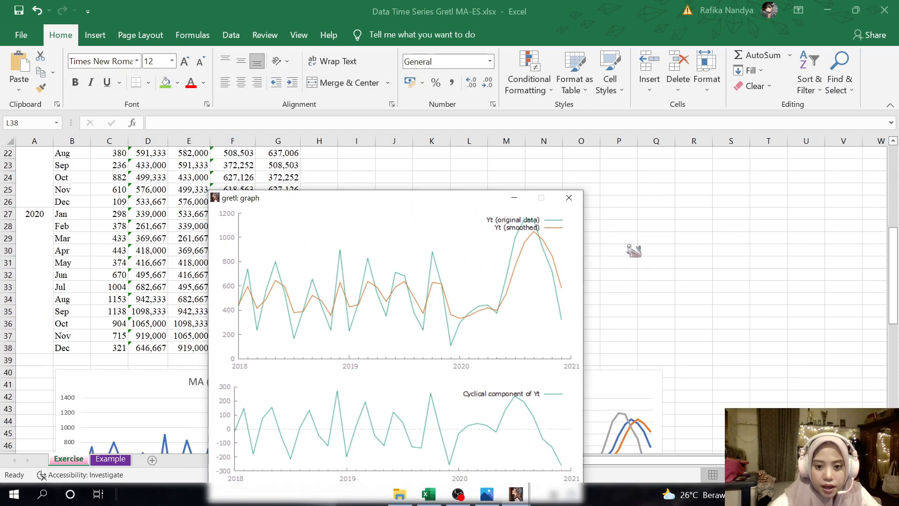
drag(332, 218, 558, 243)
scroll(363, 250, down, 2)
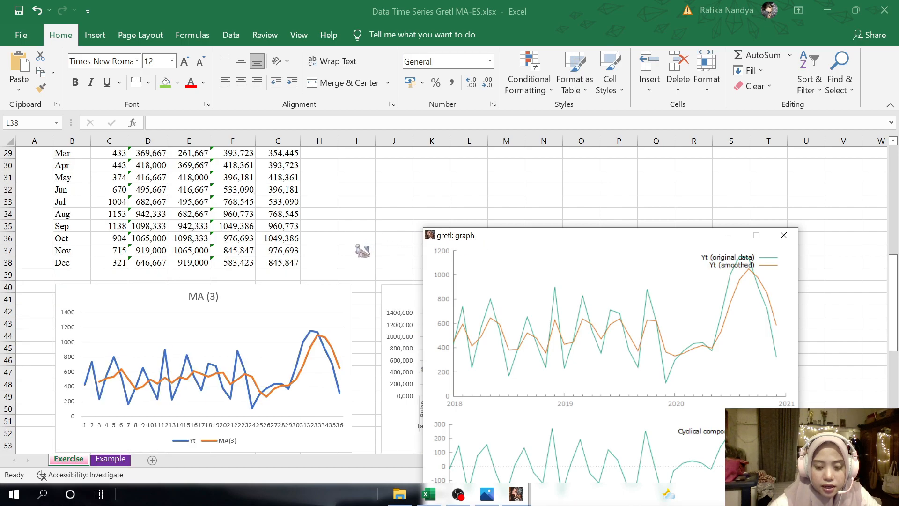
scroll(362, 251, down, 2)
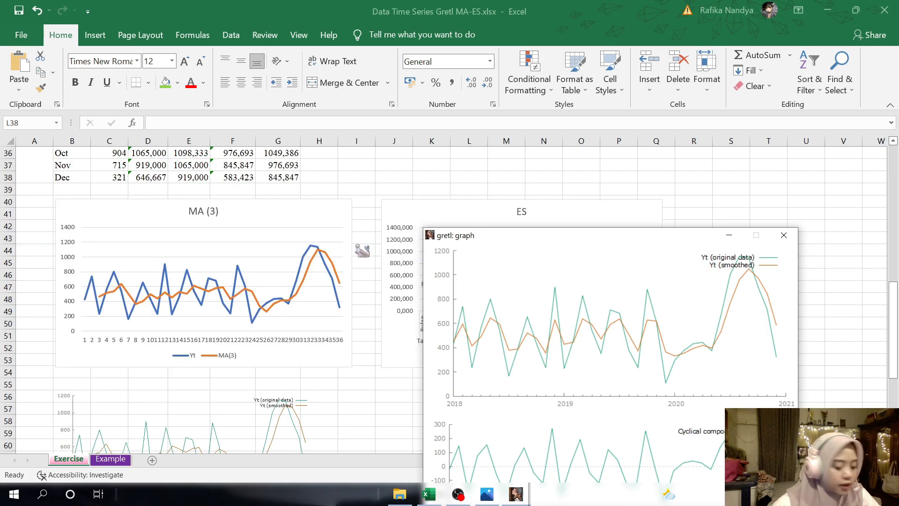
right_click(533, 279)
mouse_move(621, 333)
click(681, 334)
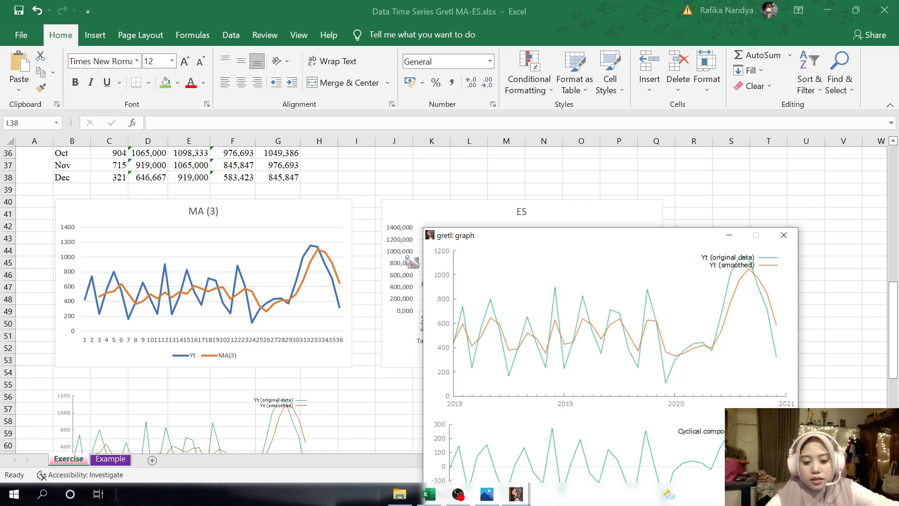
Step: Paste the copied graph at cell J56 in the Excel sheet, shrink it to about the ES chart's width and place it beneath that chart
click(400, 325)
scroll(406, 361, down, 5)
click(396, 227)
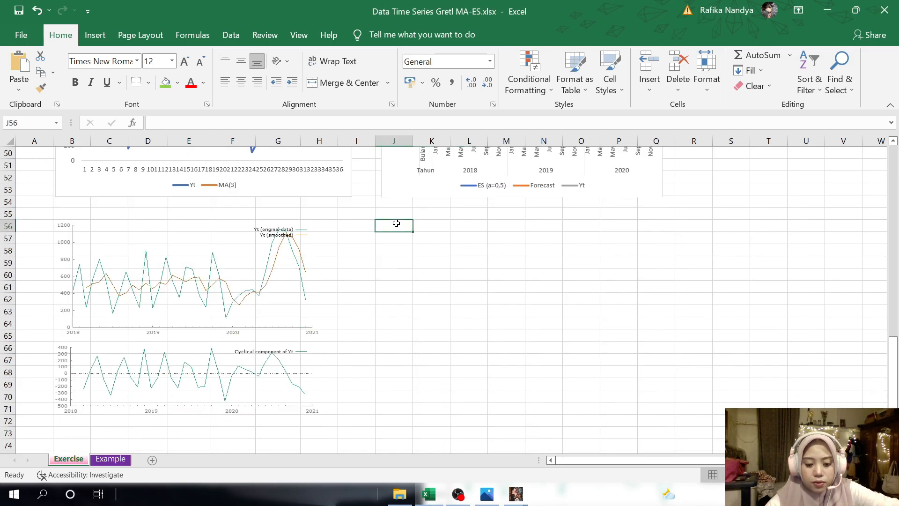
key(ctrl+v)
drag(429, 242, 479, 201)
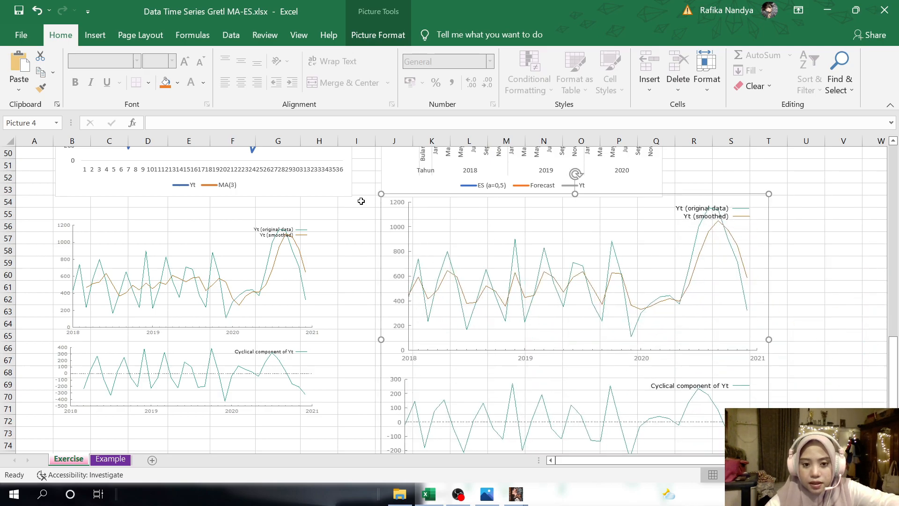
drag(381, 194, 487, 251)
drag(550, 286, 450, 254)
Step: Delete the Forecast series from the ES chart and compare the chart with the pasted gretl graph
scroll(486, 281, up, 2)
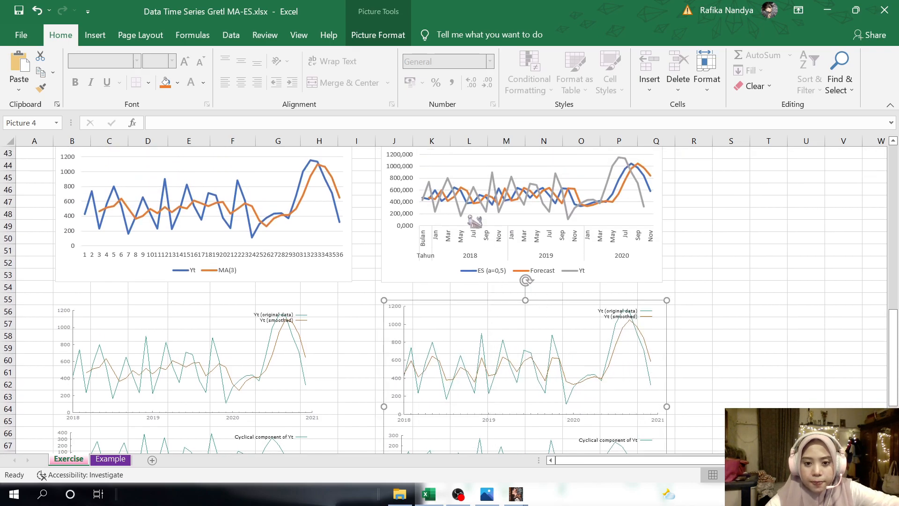
scroll(474, 220, up, 2)
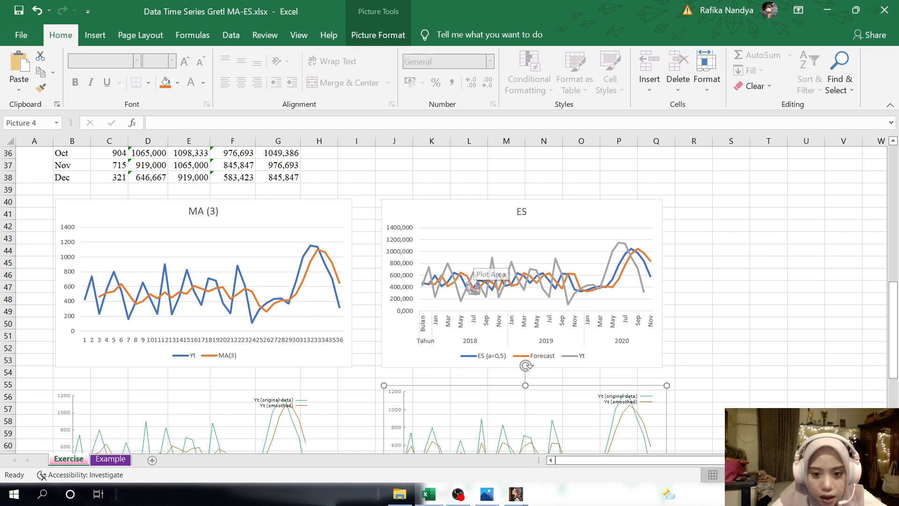
mouse_move(477, 293)
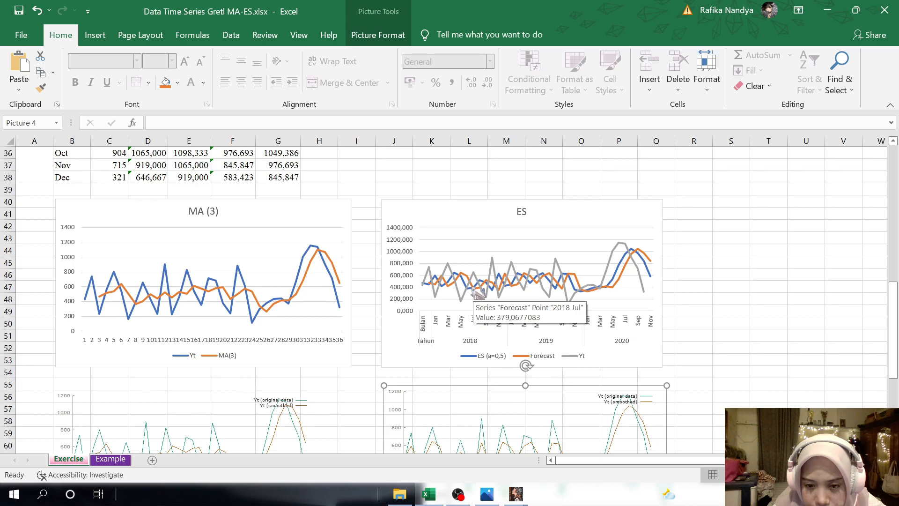
click(624, 282)
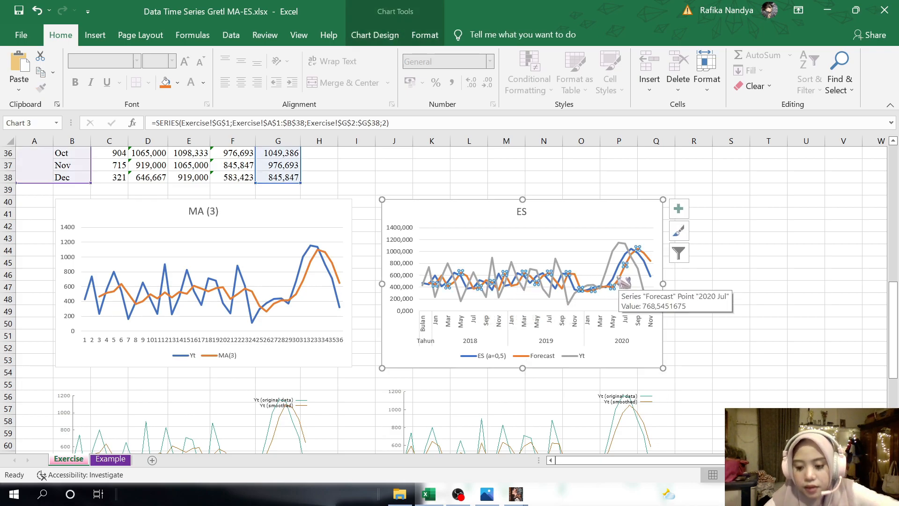
key(Delete)
scroll(624, 281, down, 2)
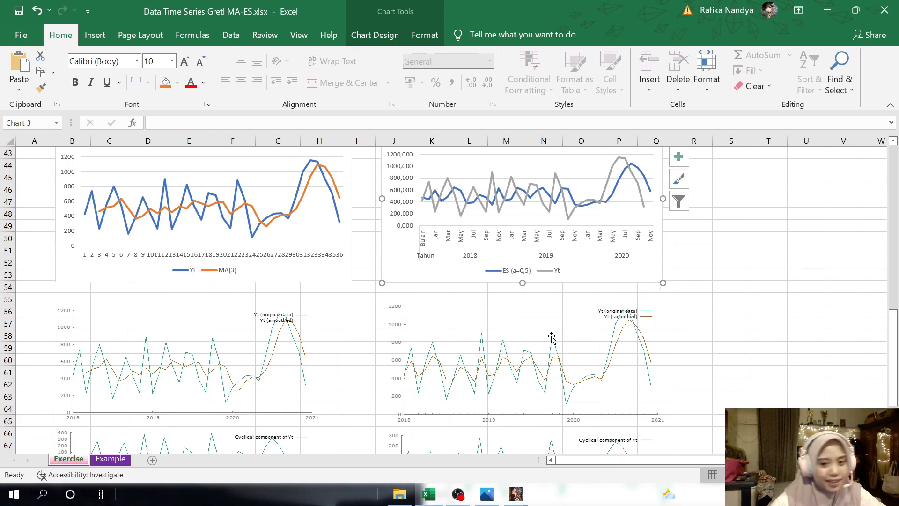
scroll(497, 371, up, 5)
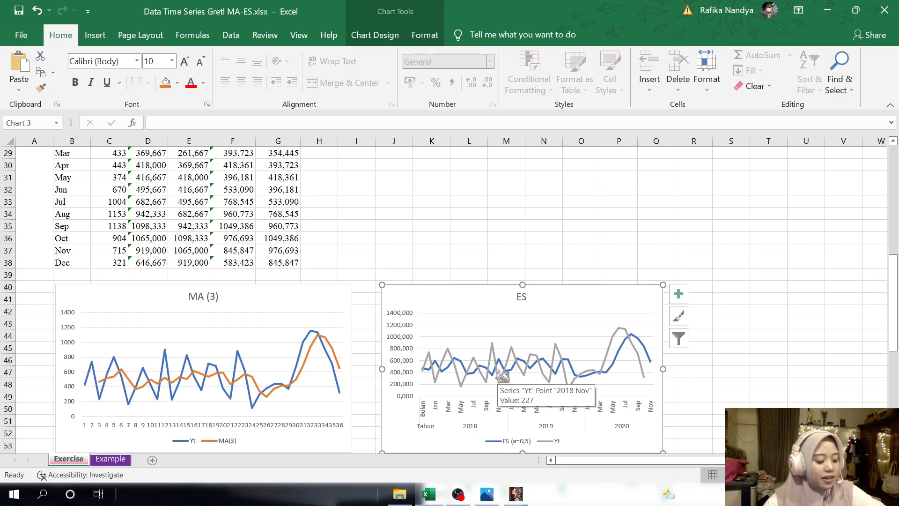
Step: Open the workbook MAD,MSE,MAPE,MPE.xlsx from the Permodelan folder on the desktop
key(super+d)
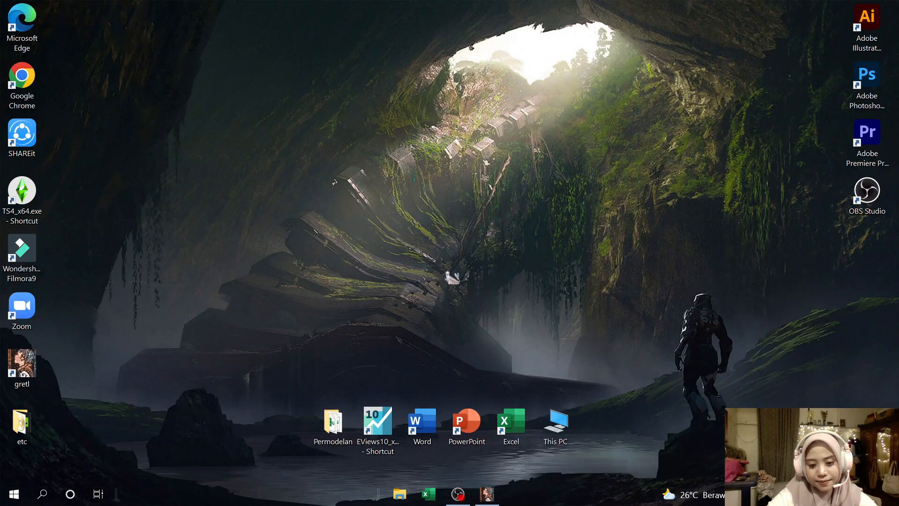
double_click(333, 421)
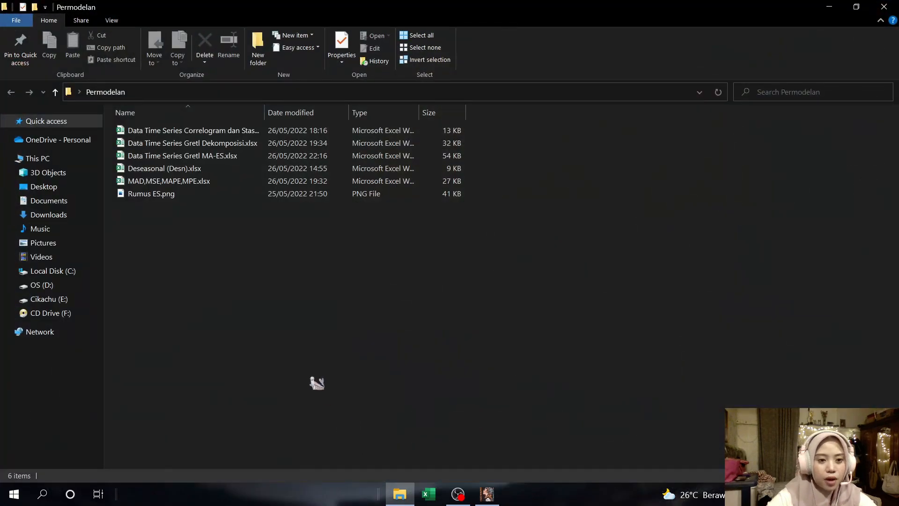
double_click(225, 182)
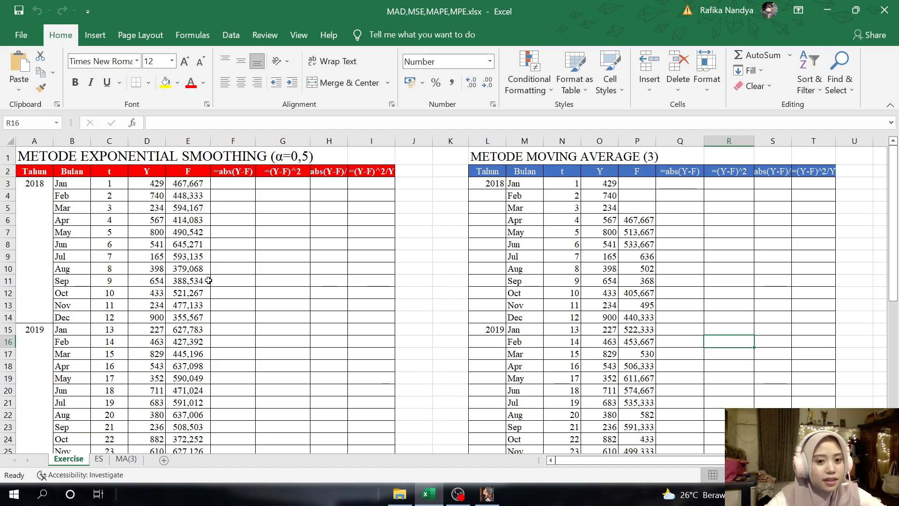
Step: Enter the absolute error formula =ABS(D3-E3) in cell F3 of the exponential smoothing table
click(230, 182)
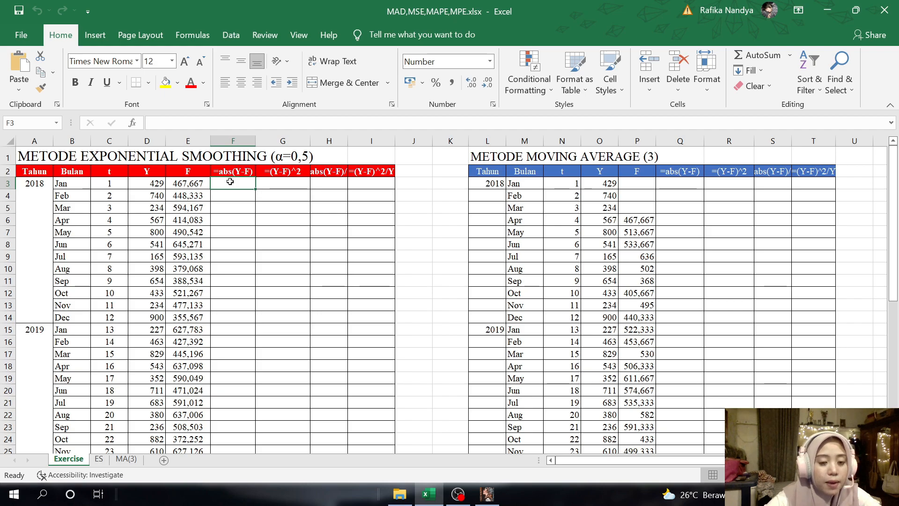
text(=)
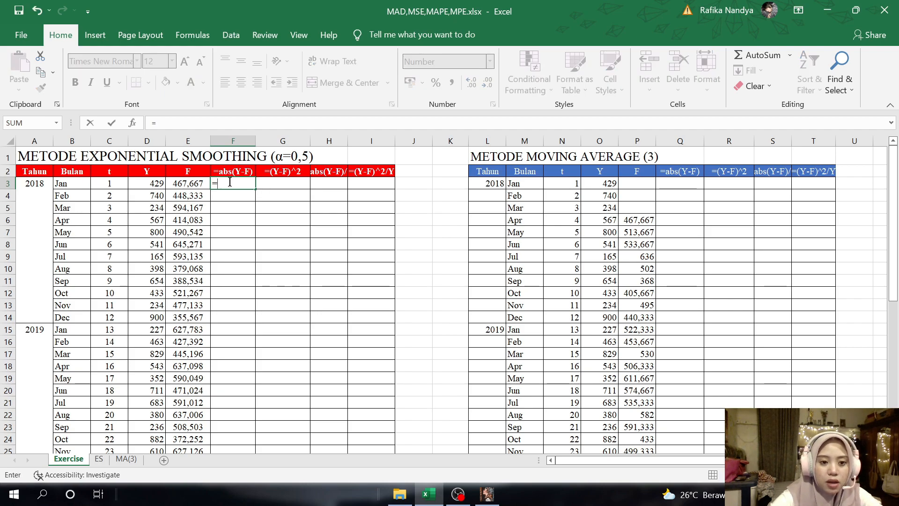
text(a)
key(Tab)
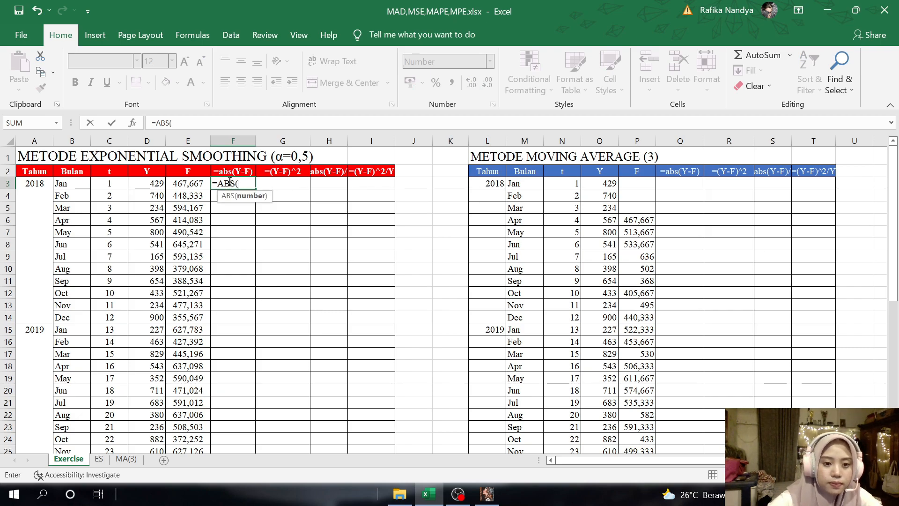
click(145, 184)
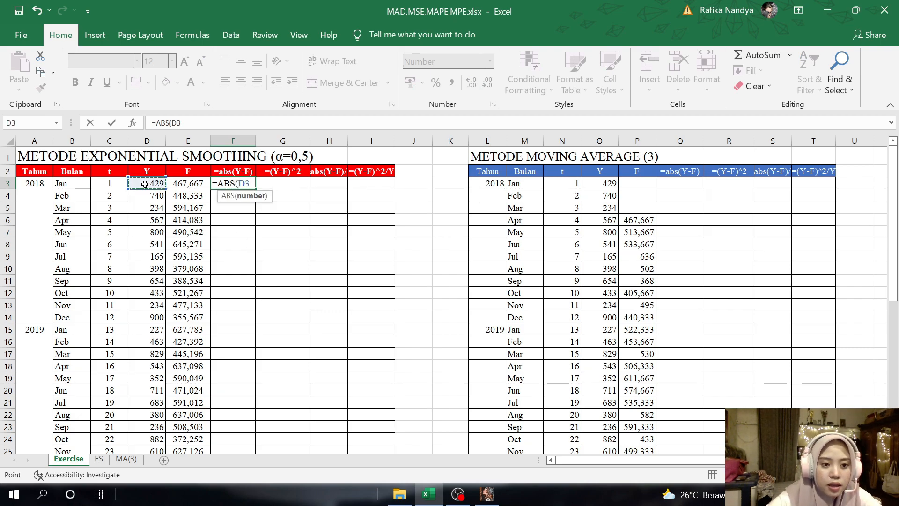
text(-)
click(182, 183)
text())
key(Return)
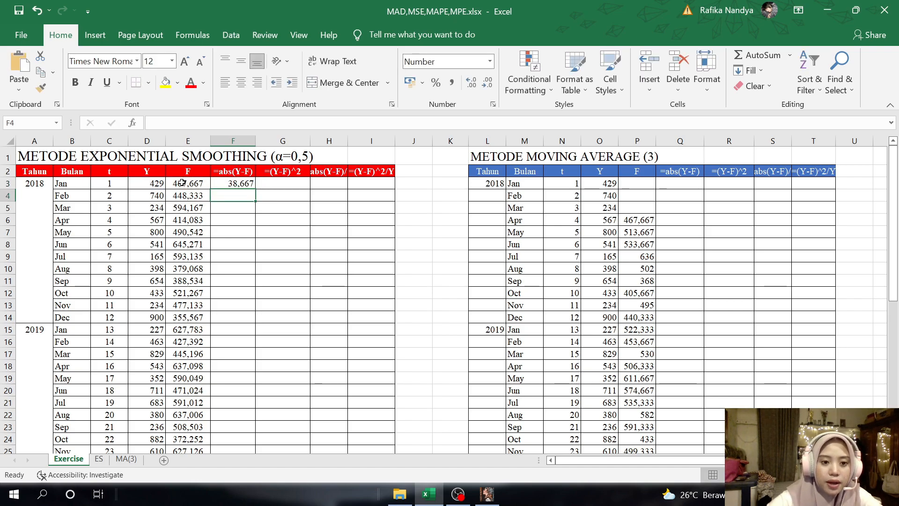
Step: Fill the absolute error formula from F3 down through F38
click(248, 187)
drag(256, 192, 247, 426)
scroll(266, 251, up, 5)
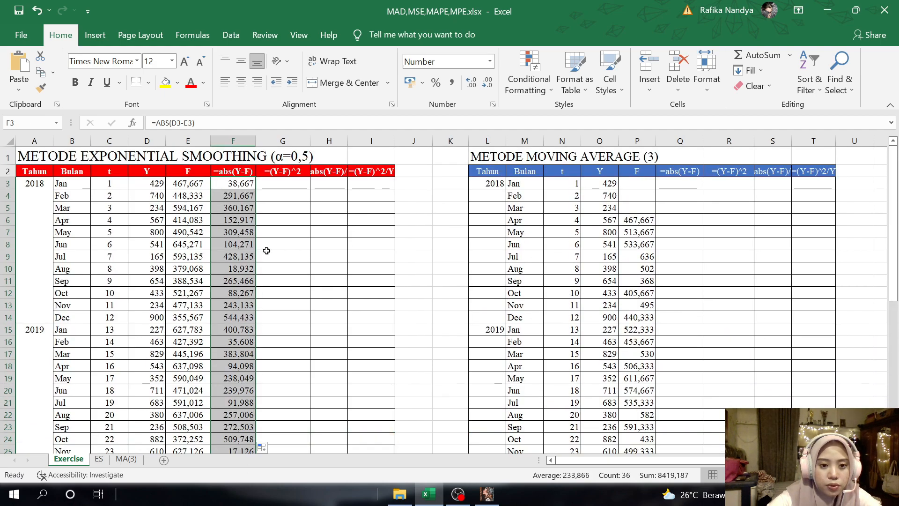
Step: Enter the squared error formula =(D3-E3)^2 in cell G3 of the exponential smoothing table
click(279, 183)
text(=)
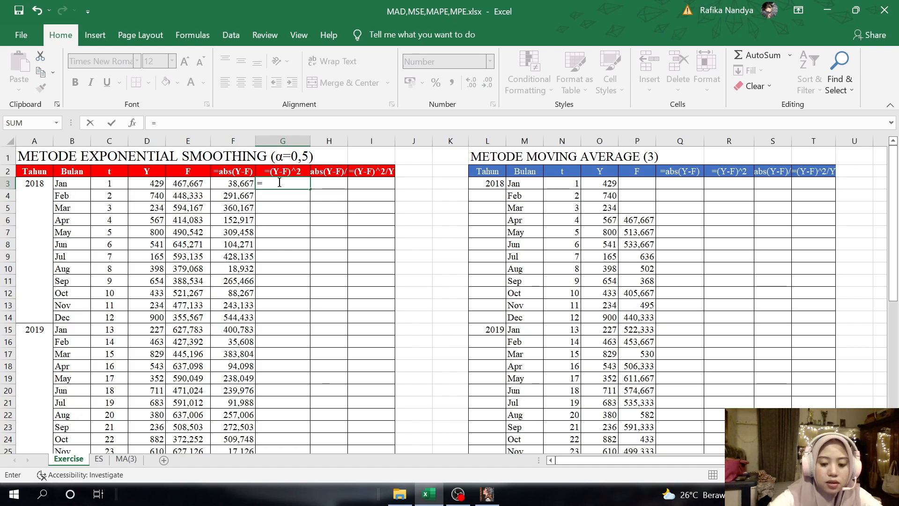
text(()
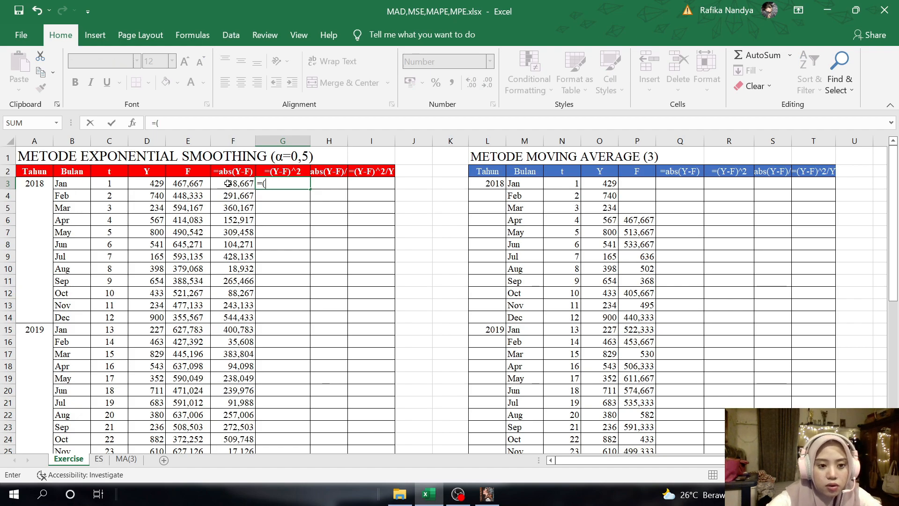
click(145, 182)
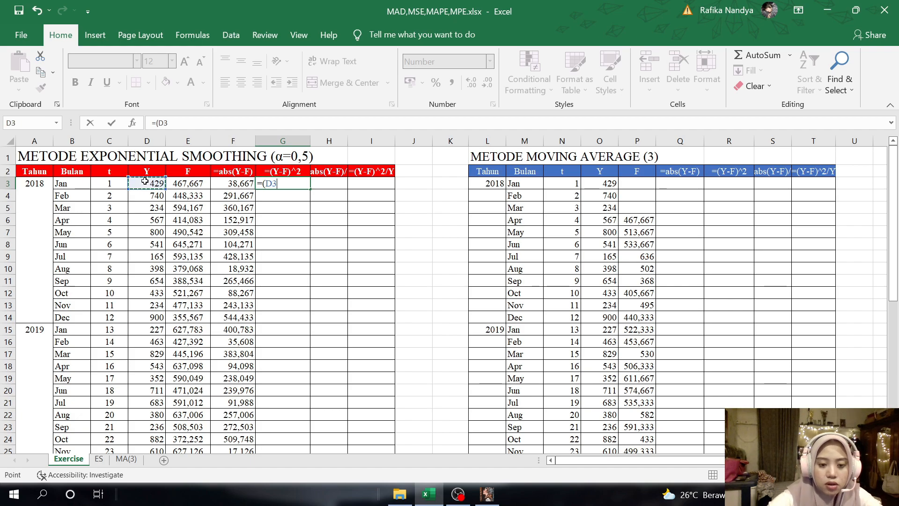
key(BackSpace)
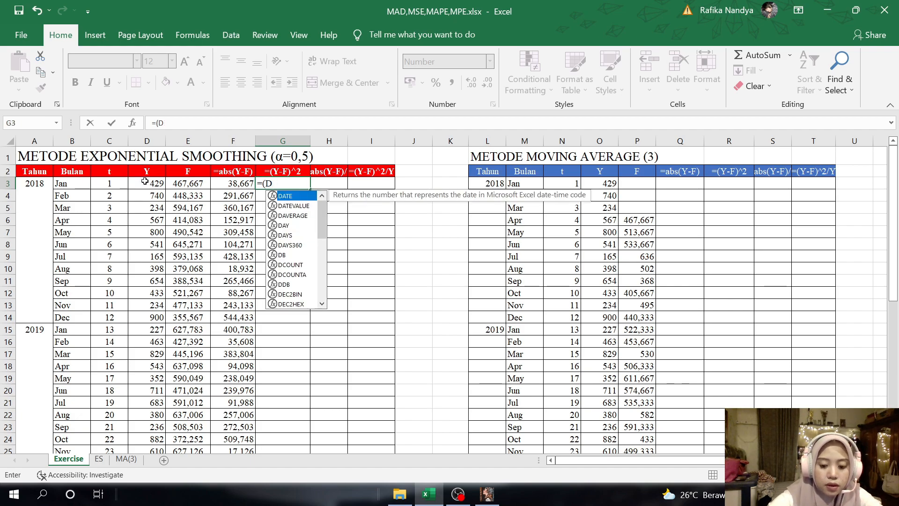
text(3-)
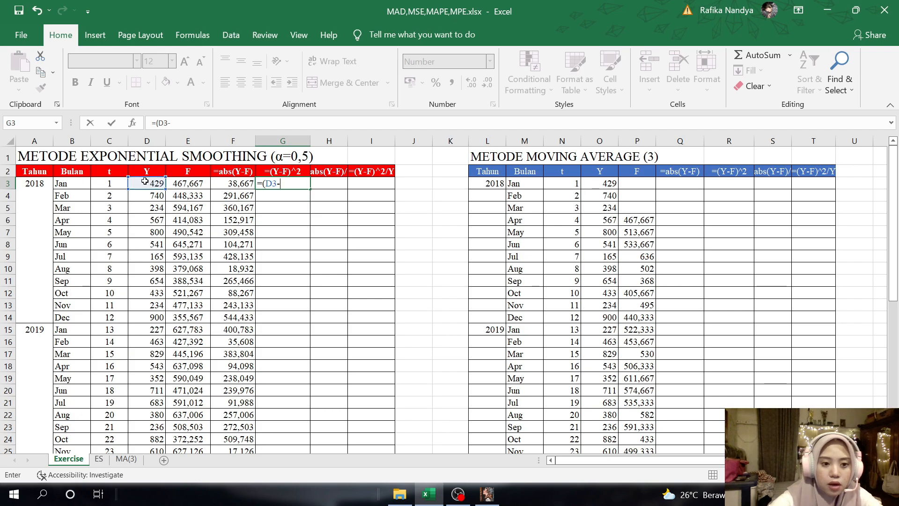
click(187, 184)
text()^2)
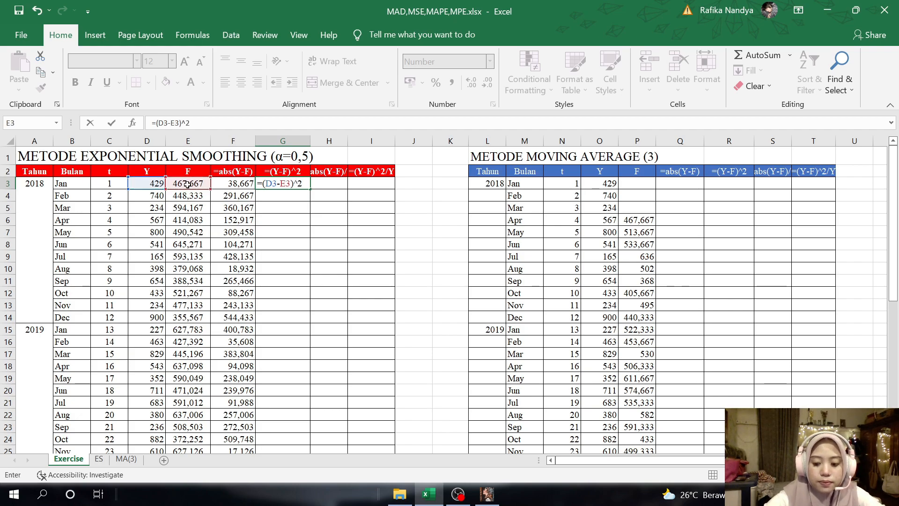
key(Return)
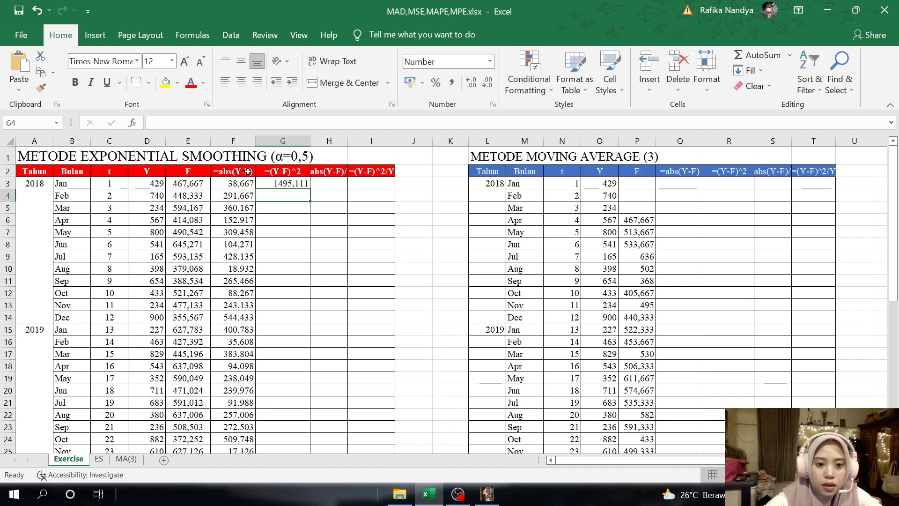
Step: Fill the squared error formula from G3 down through G38
click(303, 186)
mouse_move(310, 189)
mouse_down()
mouse_move(303, 451)
mouse_move(303, 438)
mouse_up()
scroll(303, 422, up, 5)
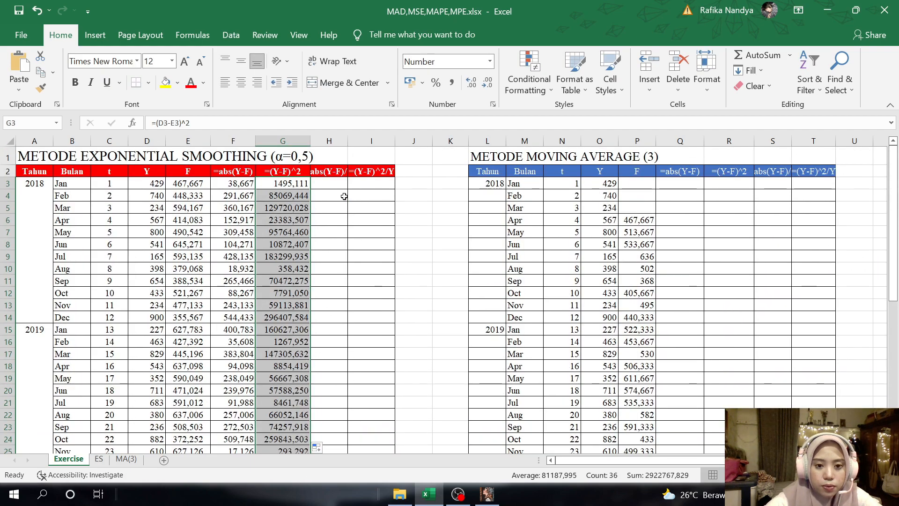
Step: Widen column H to fit its header and enter the absolute percentage error formula =ABS(D3-E3)/D3 in cell H3
drag(351, 144, 362, 144)
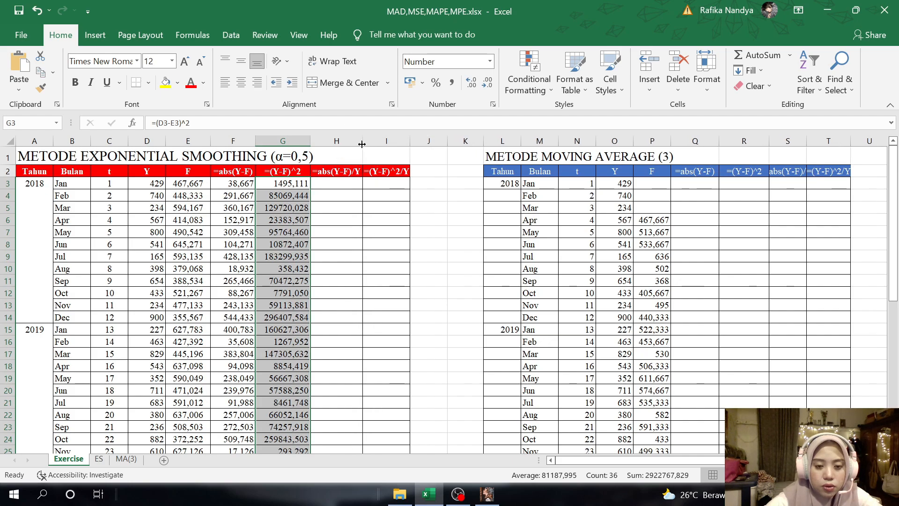
click(333, 183)
text(=ABS)
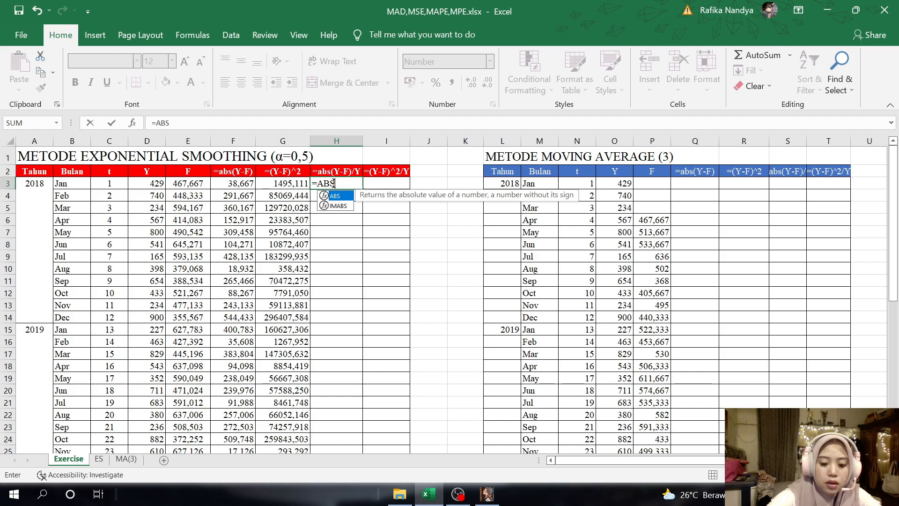
text(()
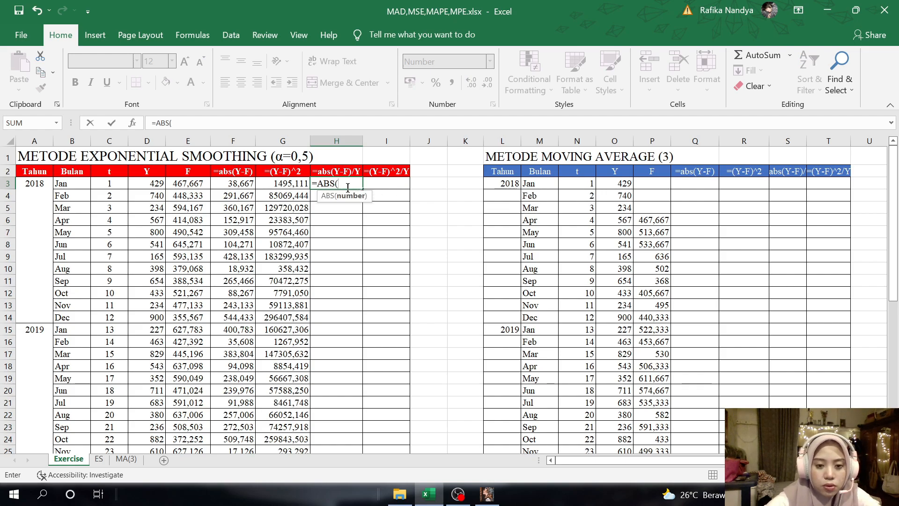
click(152, 186)
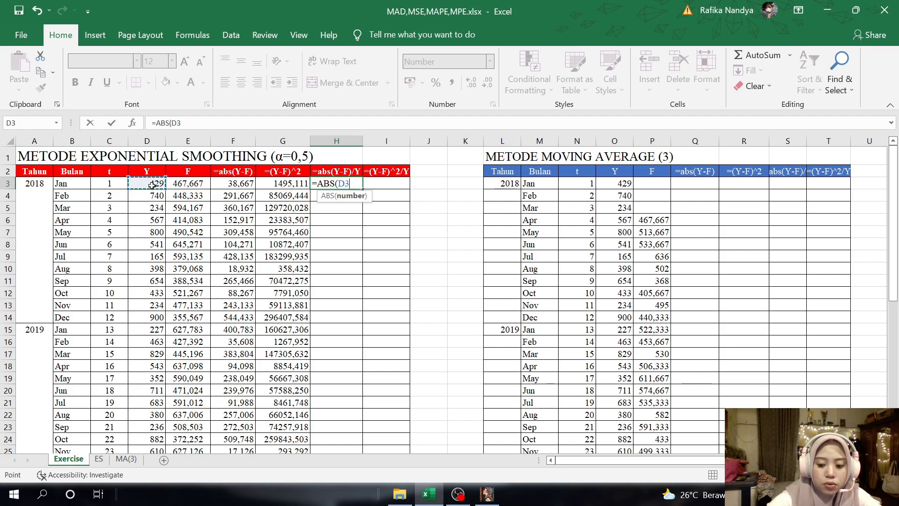
text(-)
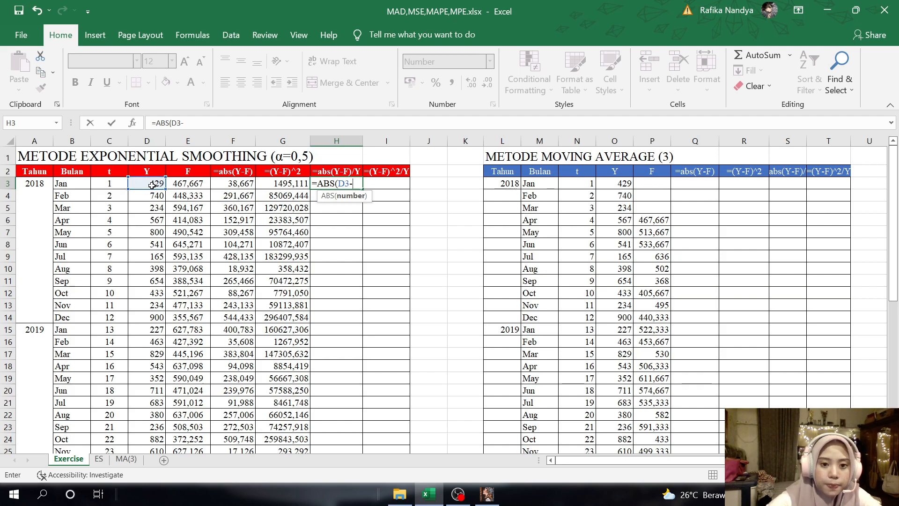
click(181, 185)
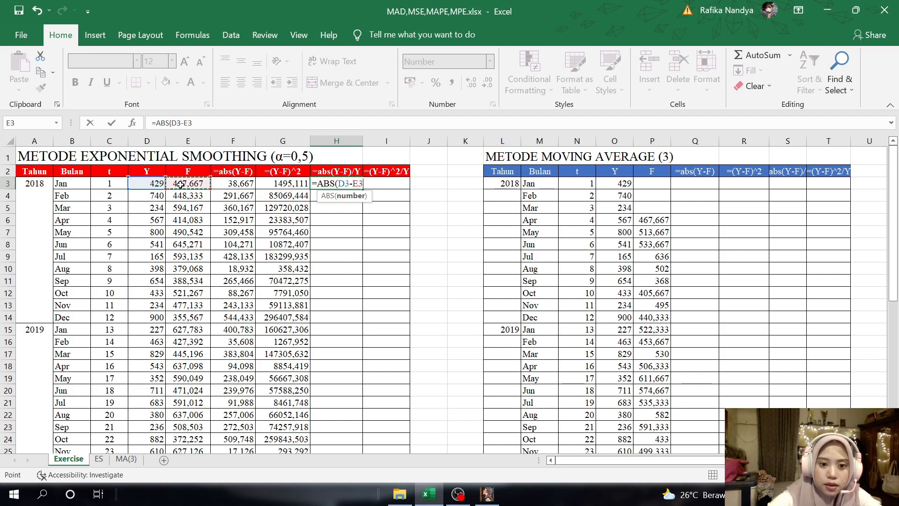
text()/)
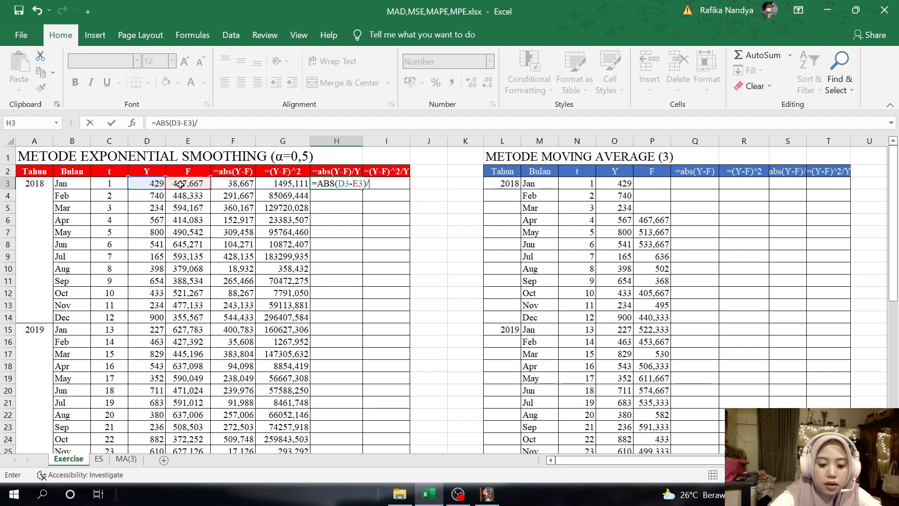
click(150, 187)
key(Return)
Step: Fill the absolute percentage error formula from H3 down through H38
click(353, 183)
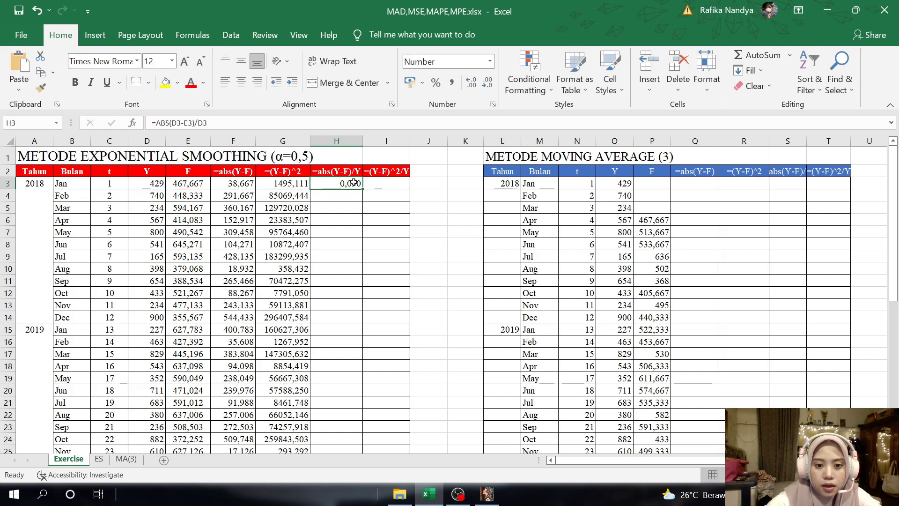
drag(362, 190, 351, 423)
scroll(356, 422, up, 5)
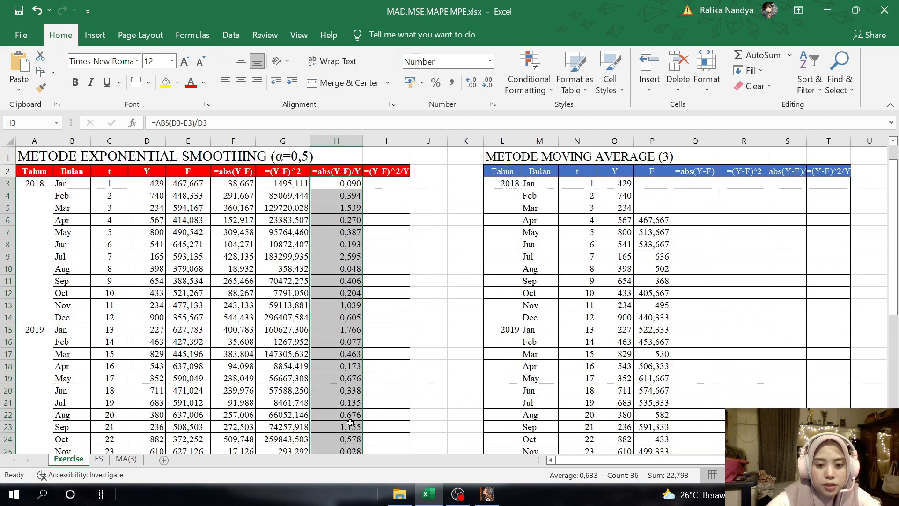
Step: Widen column I slightly and enter the formula =(D3-E3)^2/D3 in cell I3 of the exponential smoothing table
click(387, 183)
drag(410, 141, 415, 141)
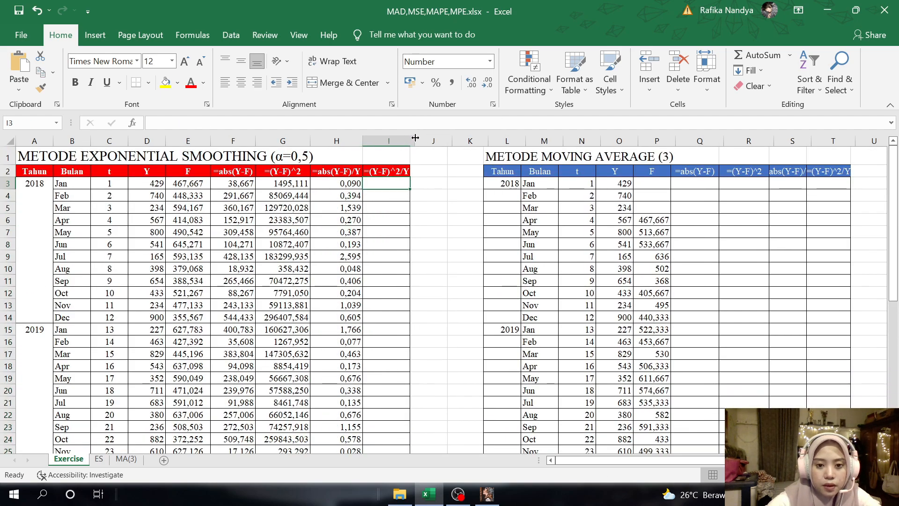
text(=)
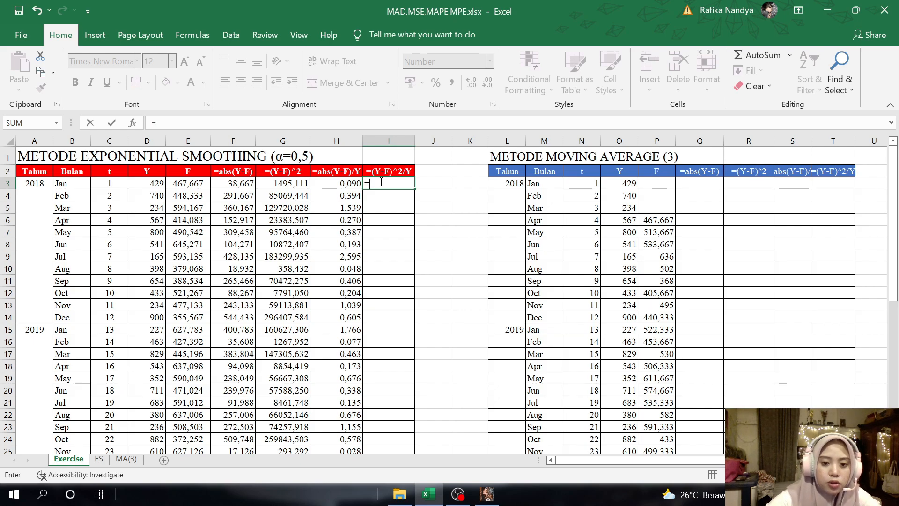
text(()
click(148, 184)
text(-)
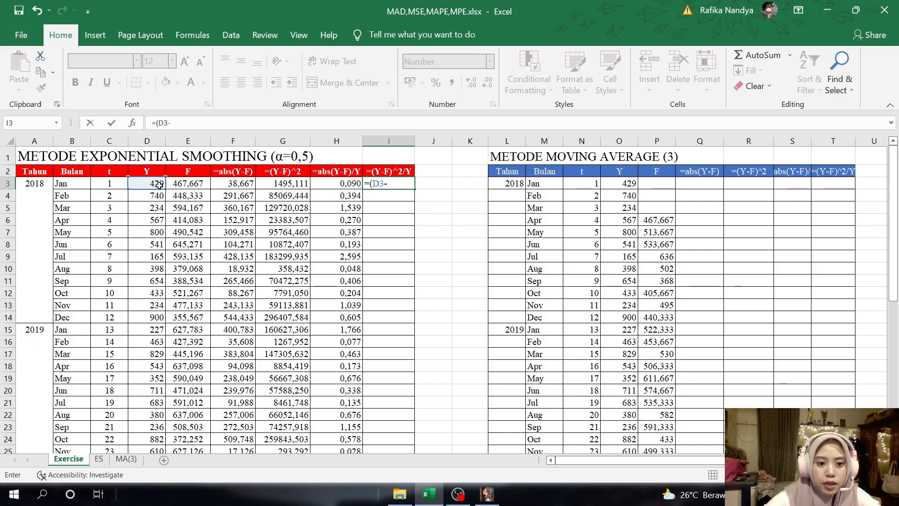
click(178, 185)
text())
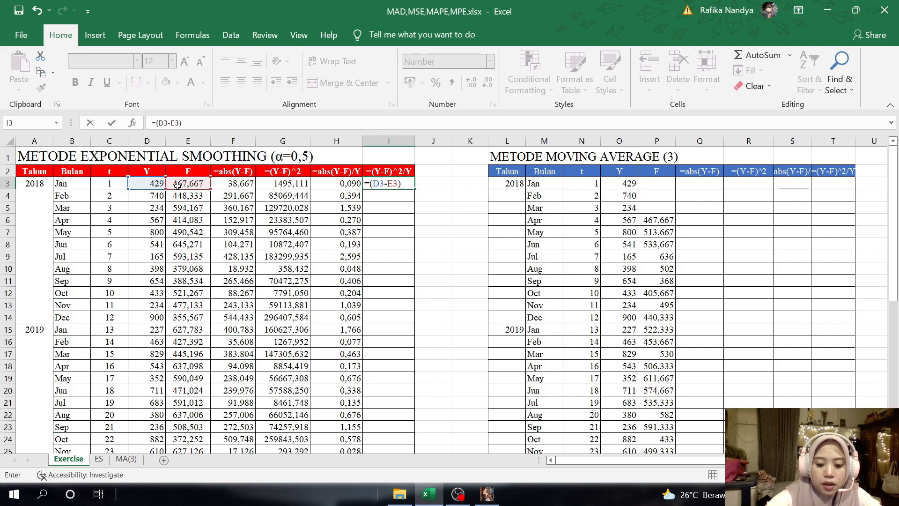
text(^2)
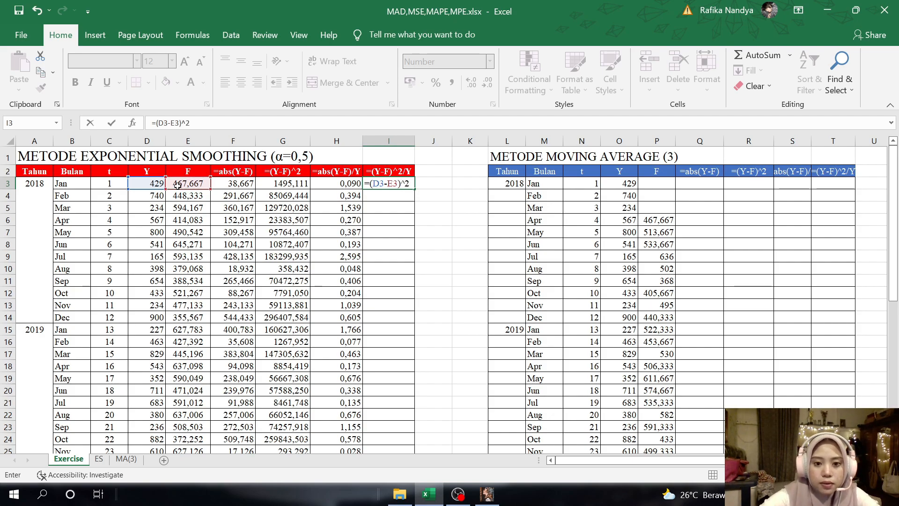
text(/)
click(149, 183)
key(Return)
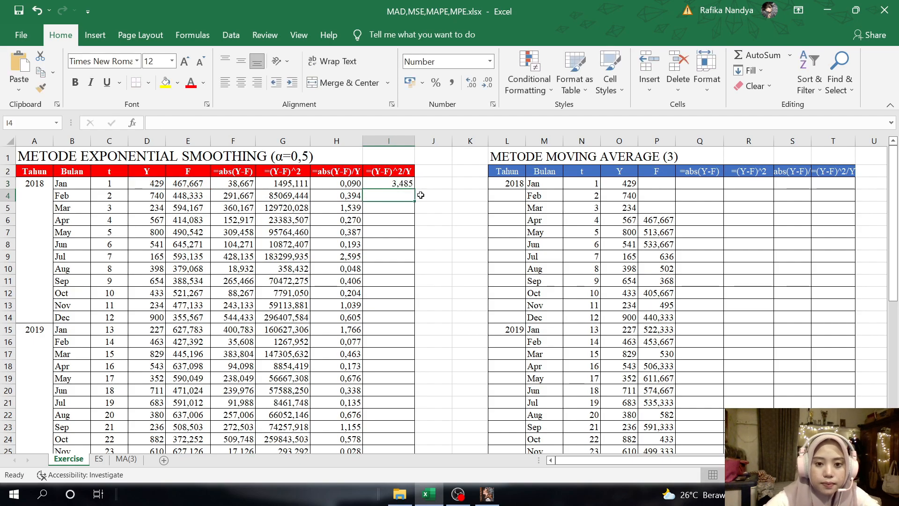
Step: Fill the (Y-F)^2/Y formula from I3 down through I38
click(411, 182)
drag(418, 214, 398, 434)
scroll(397, 434, down, 3)
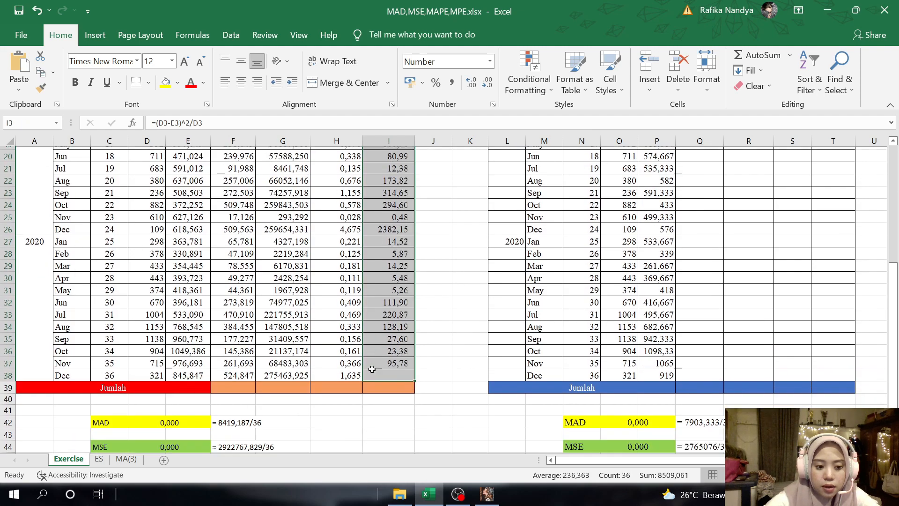
Step: Total the absolute errors with =SUM(F3:F38) in cell F39 of the Jumlah row
click(236, 374)
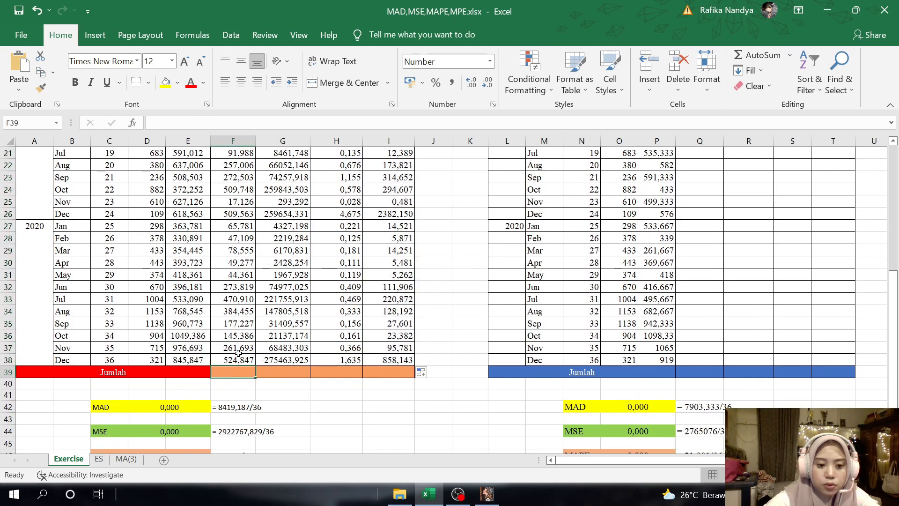
text(=SUM()
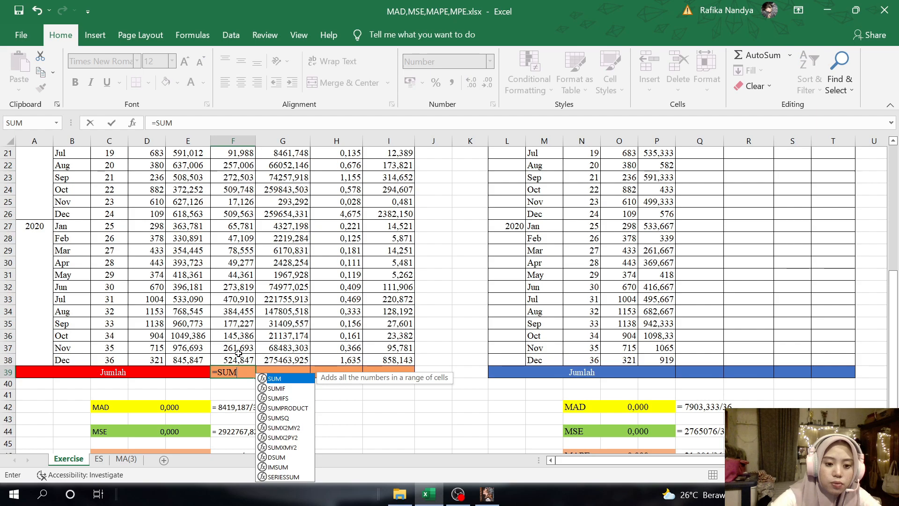
scroll(241, 350, up, 7)
drag(234, 183, 239, 433)
key(Return)
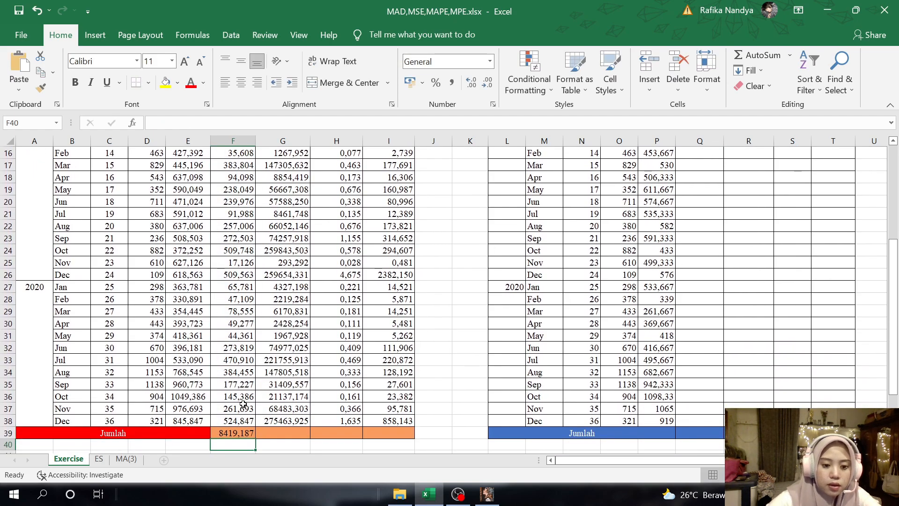
Step: Fill the sum formula from F39 across to I39 and review the MAD, MSE, MAPE and MPE cells
scroll(247, 351, down, 2)
click(247, 349)
drag(255, 354, 415, 354)
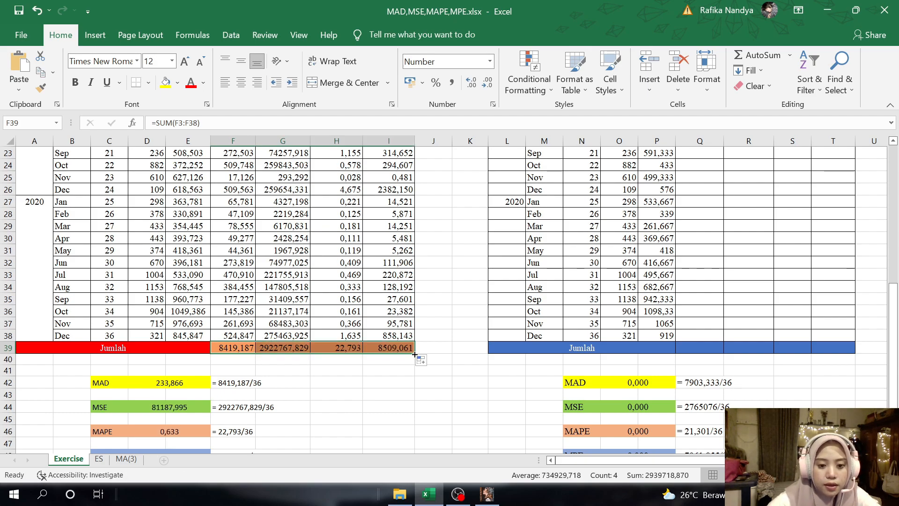
scroll(393, 347, down, 3)
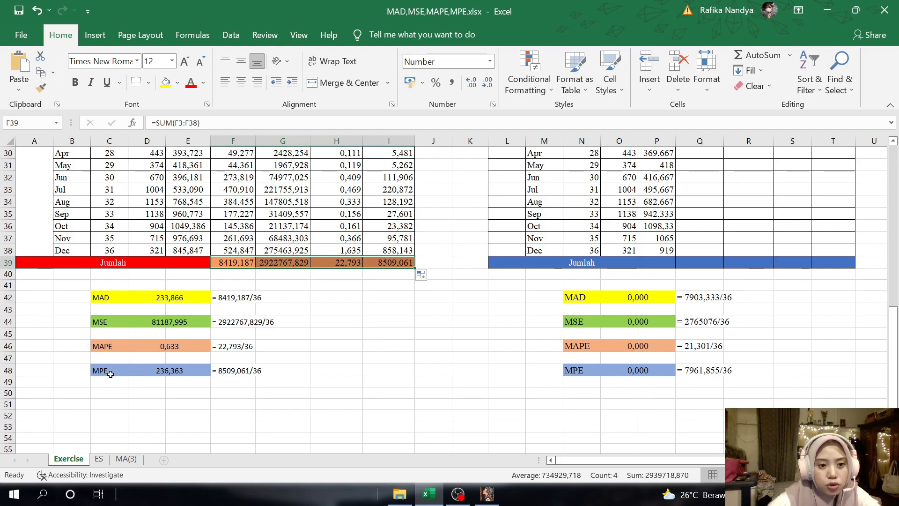
Step: Enter the absolute error formula =ABS(O6-P6) in cell Q6 of the moving average table
drag(580, 462, 603, 464)
scroll(723, 412, up, 10)
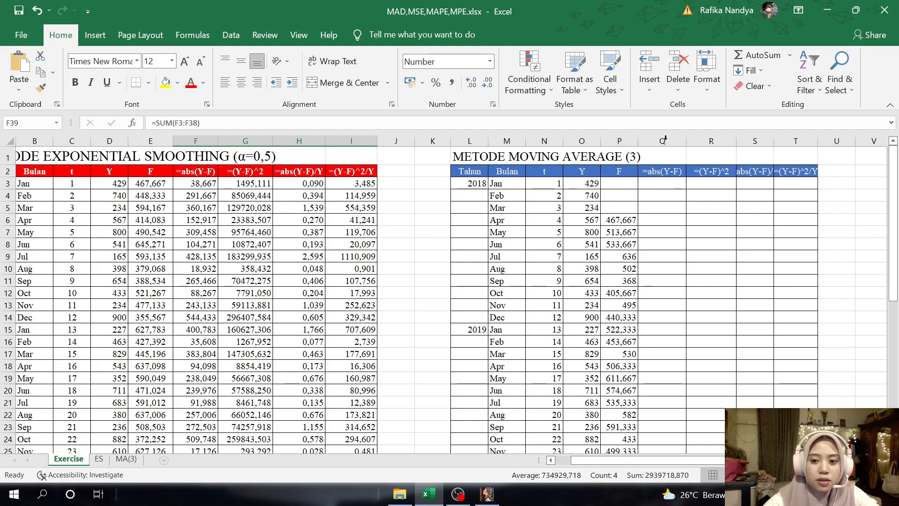
click(616, 222)
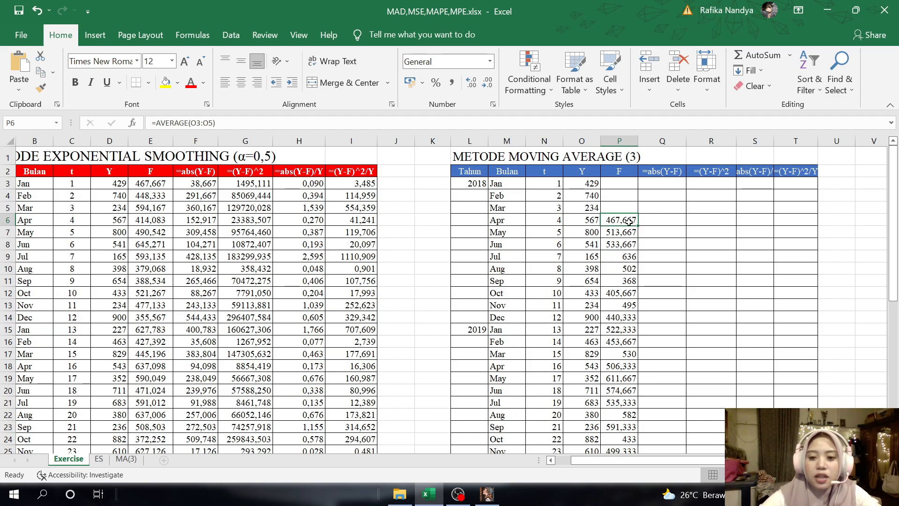
click(653, 220)
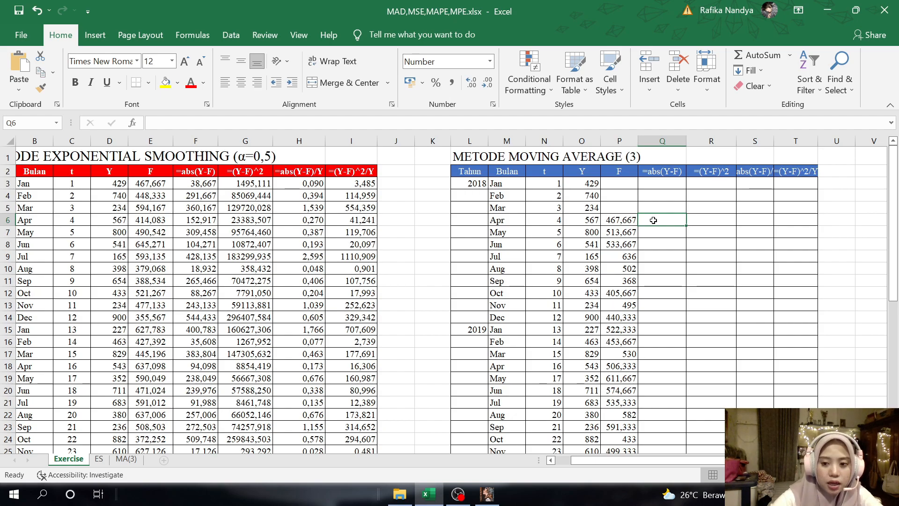
text(=)
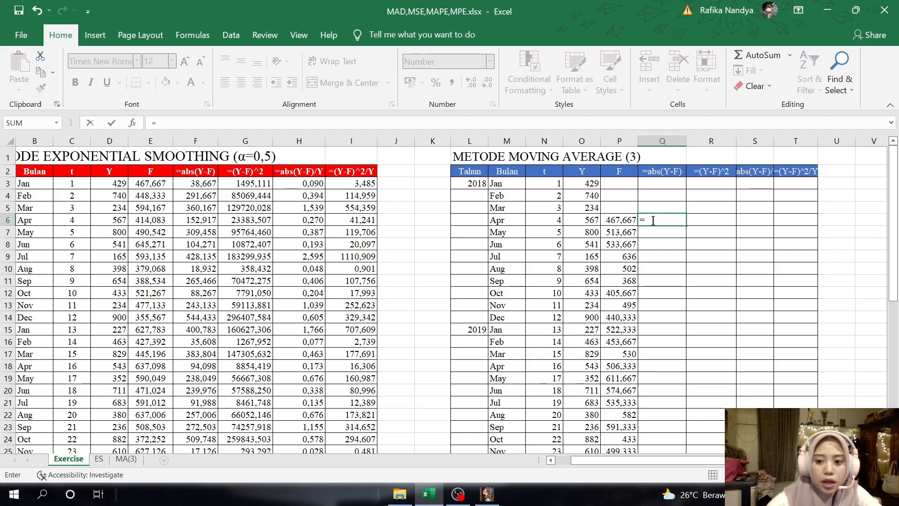
text(abs)
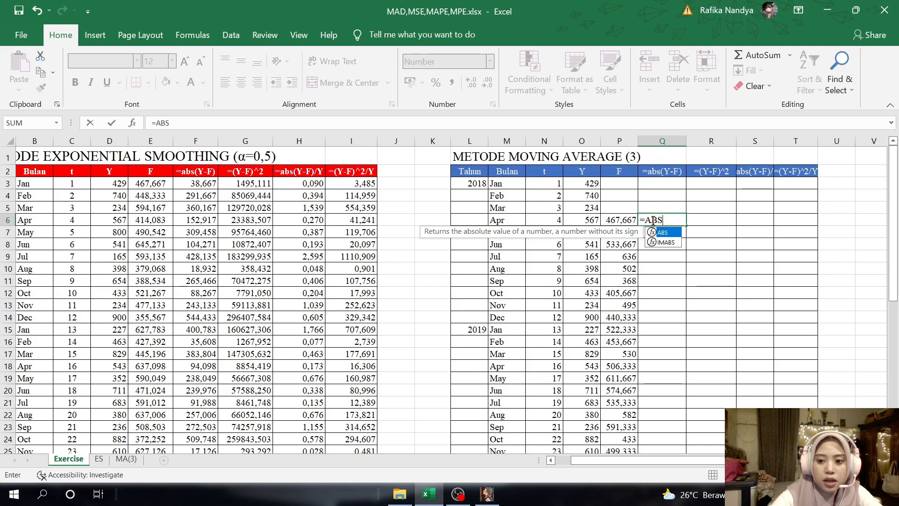
key(Tab)
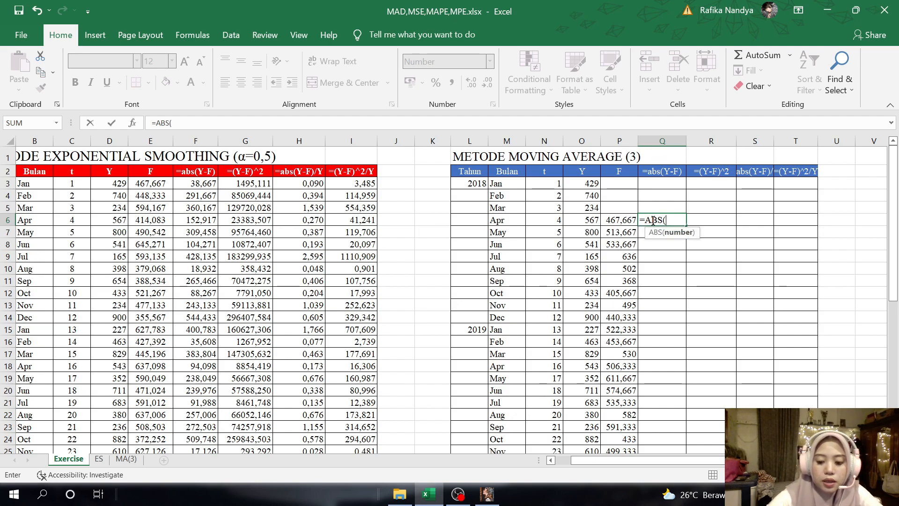
click(590, 220)
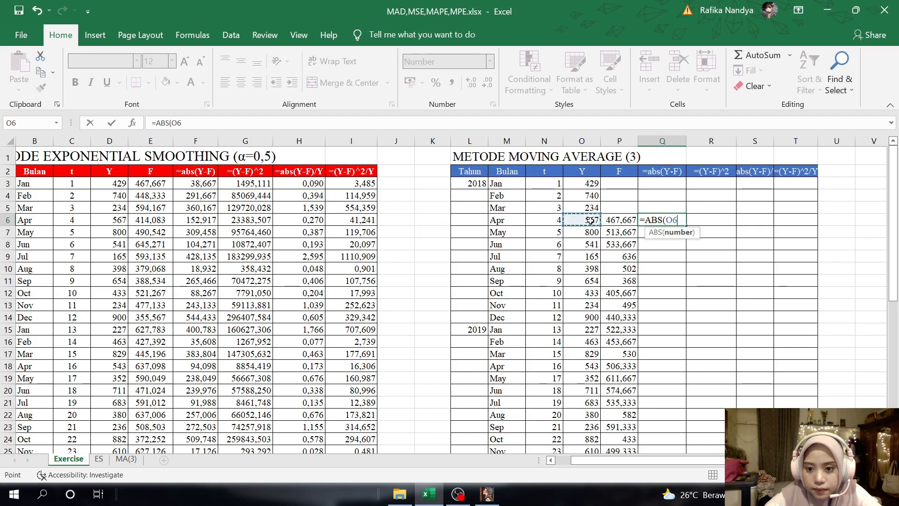
text(-)
click(610, 216)
text())
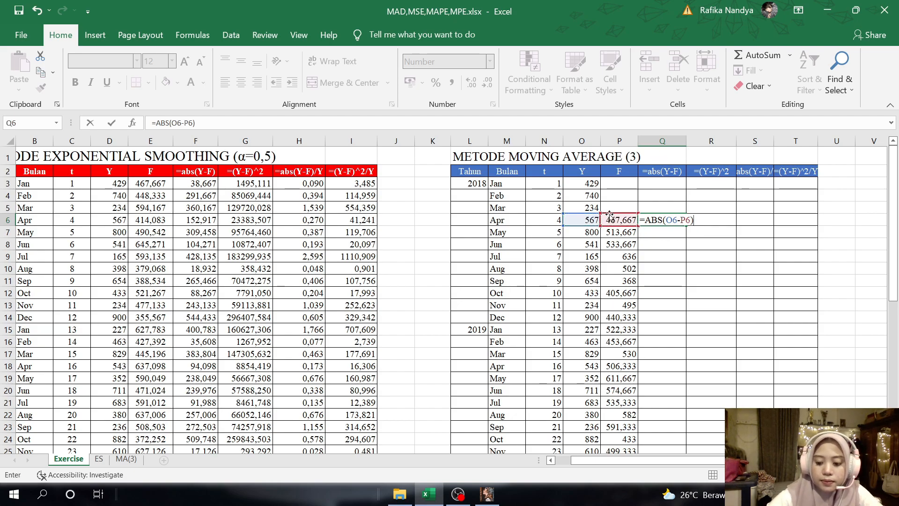
key(Return)
Step: Fill the abs(Y-F) formula from Q6 down through Q38
click(659, 217)
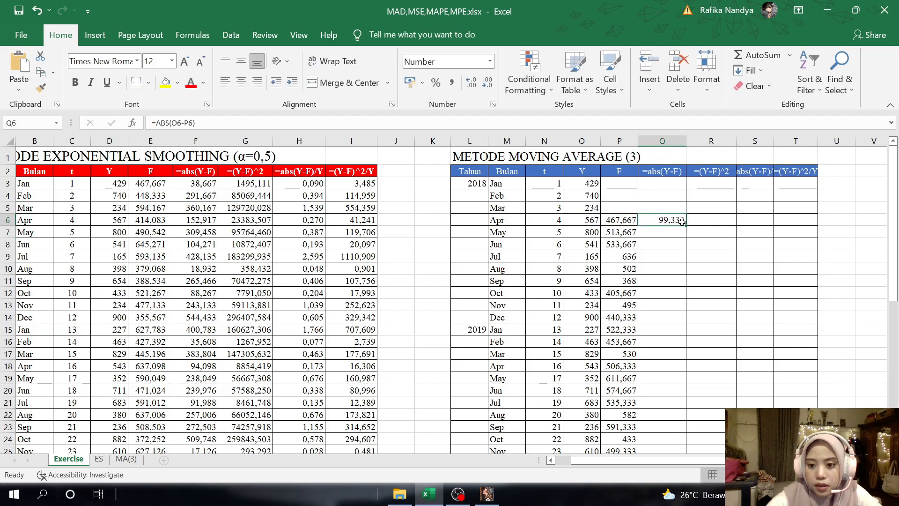
mouse_move(683, 223)
mouse_down()
mouse_move(675, 481)
mouse_move(662, 412)
mouse_move(658, 418)
mouse_up()
scroll(657, 418, up, 5)
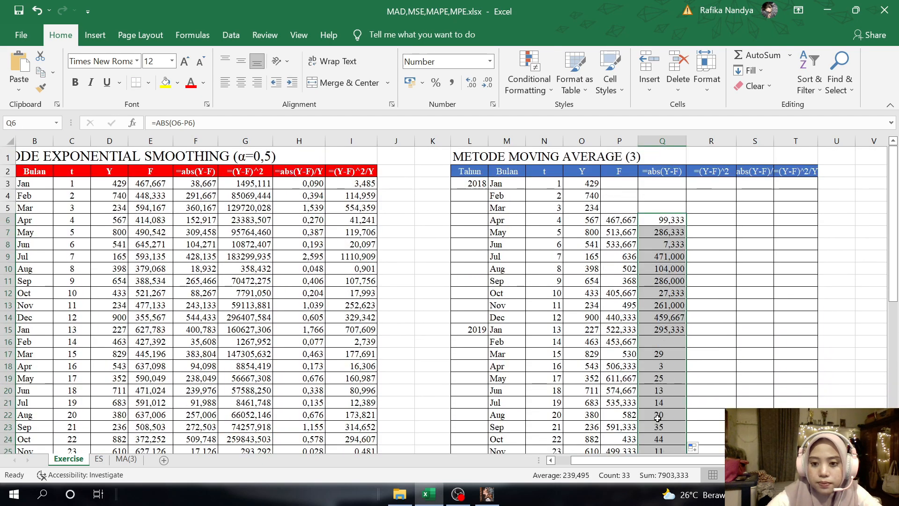
Step: Enter the squared error formula =(O6-P6)^2 in cell R6 of the moving average table
click(713, 219)
text(=)
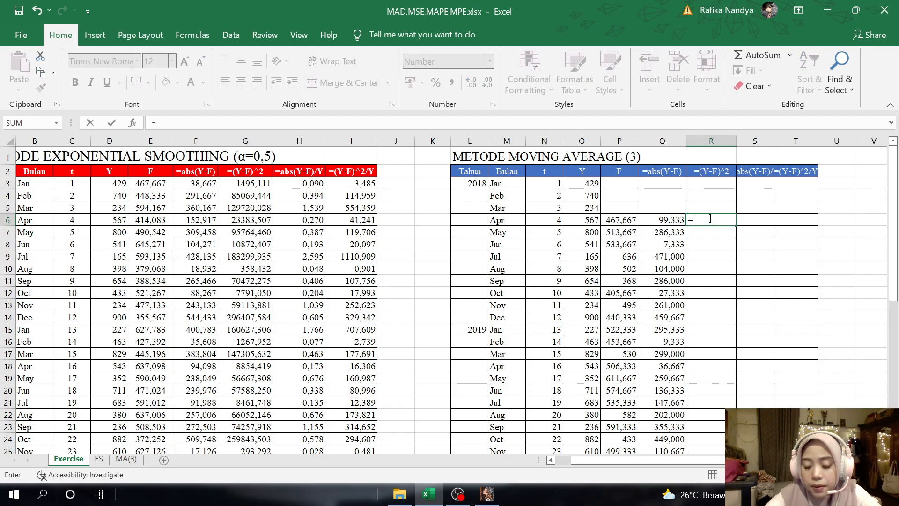
text(()
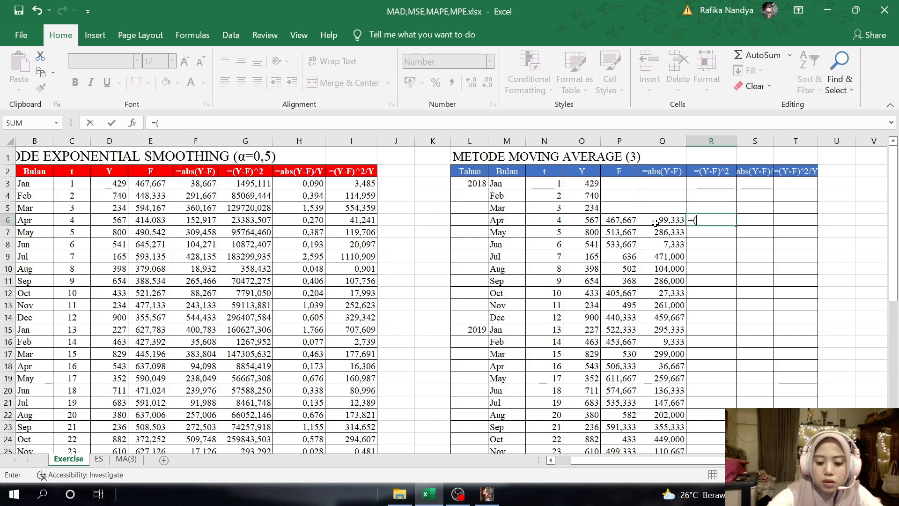
click(575, 220)
text(-)
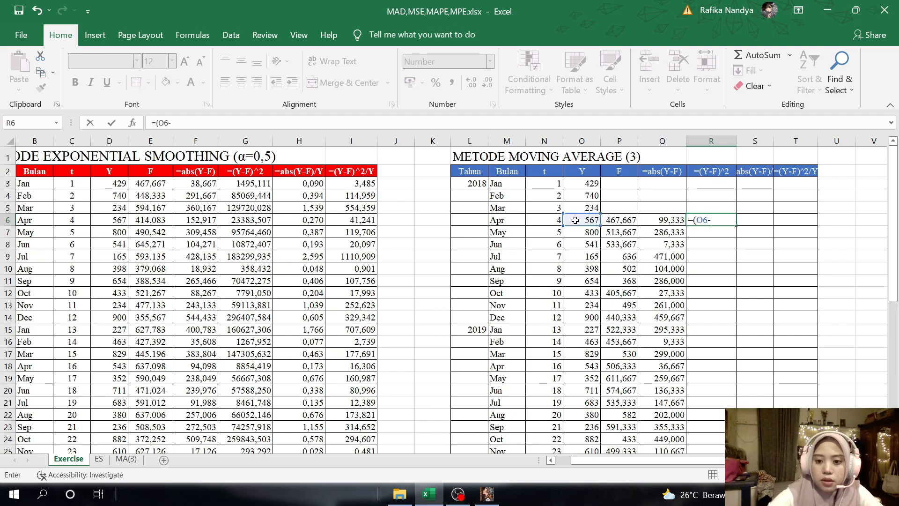
click(618, 224)
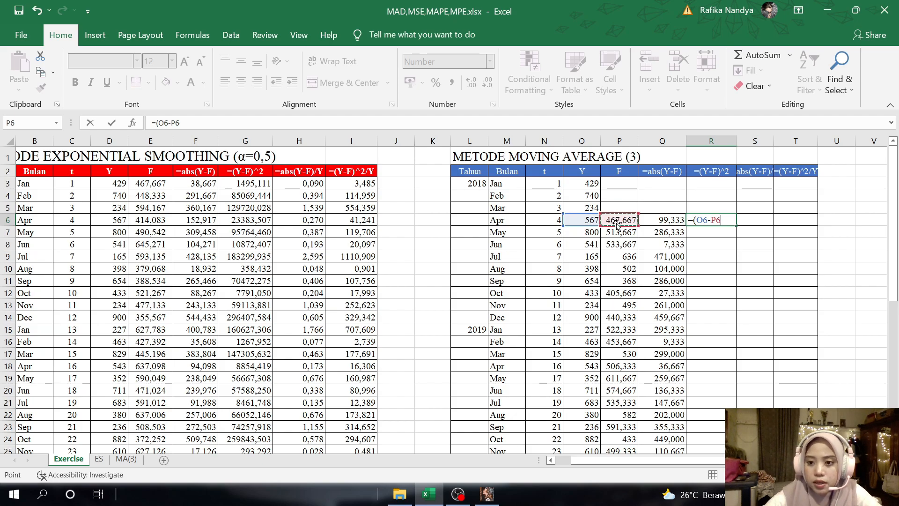
text())
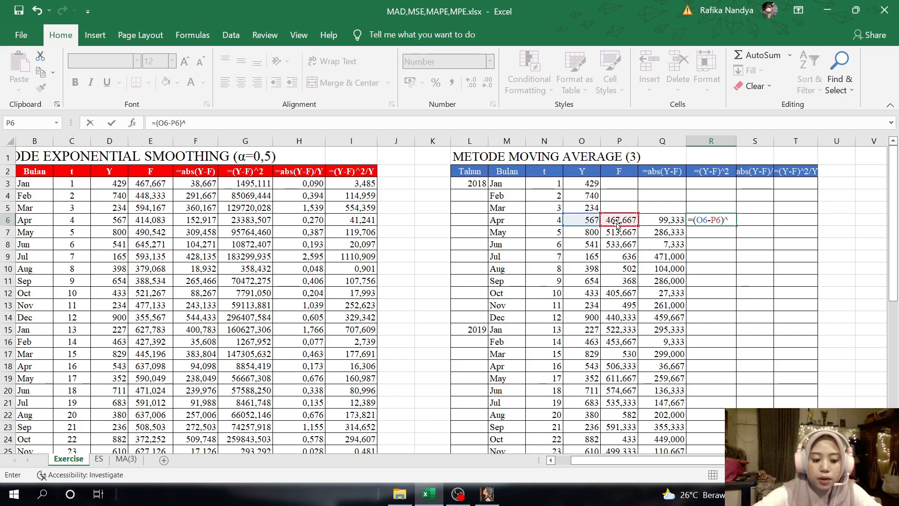
text(^2)
key(Return)
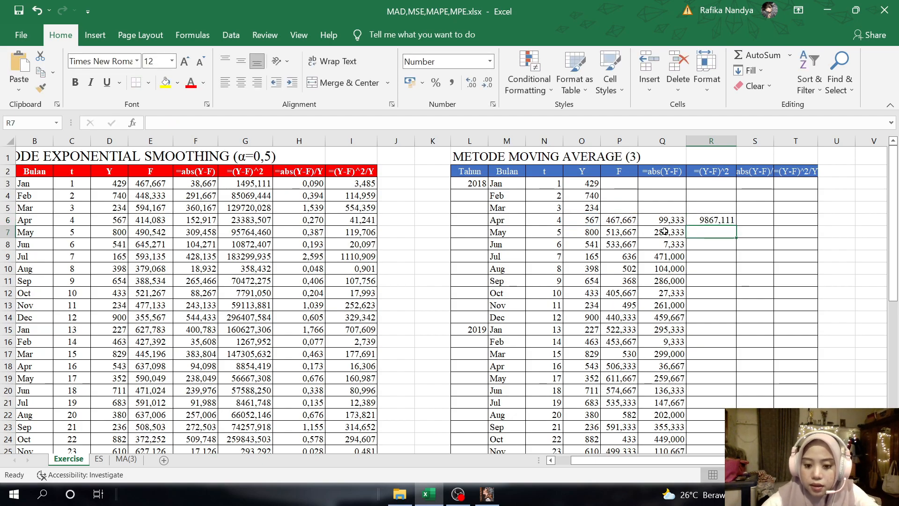
Step: Fill the (Y-F)^2 formula from R6 down through R38
click(733, 224)
drag(735, 225, 710, 426)
scroll(772, 187, up, 5)
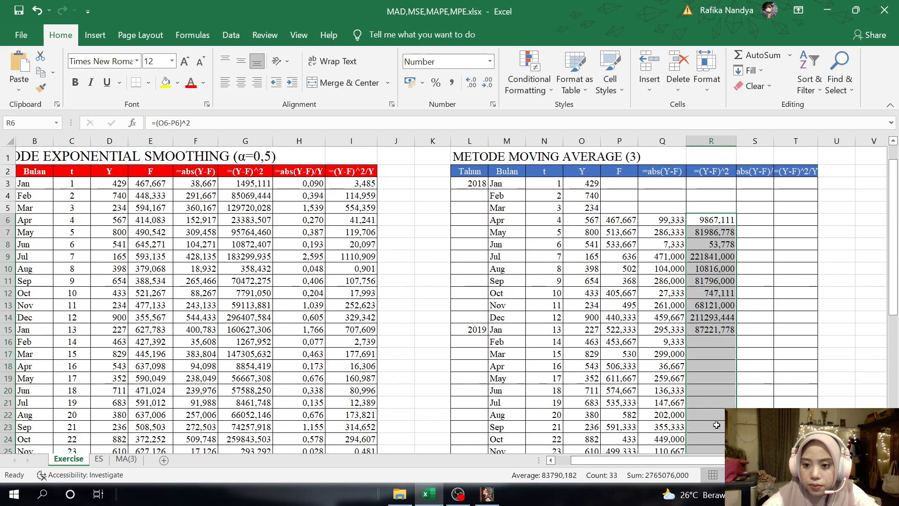
Step: Widen column S to fit its header and enter the formula =ABS(O6-P6)/O6 in cell S6
drag(774, 140, 789, 140)
click(752, 220)
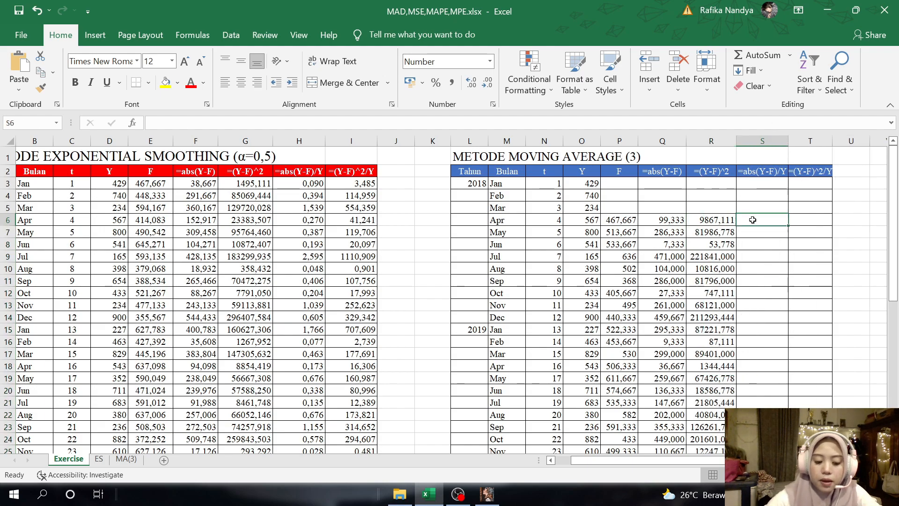
text(=ab)
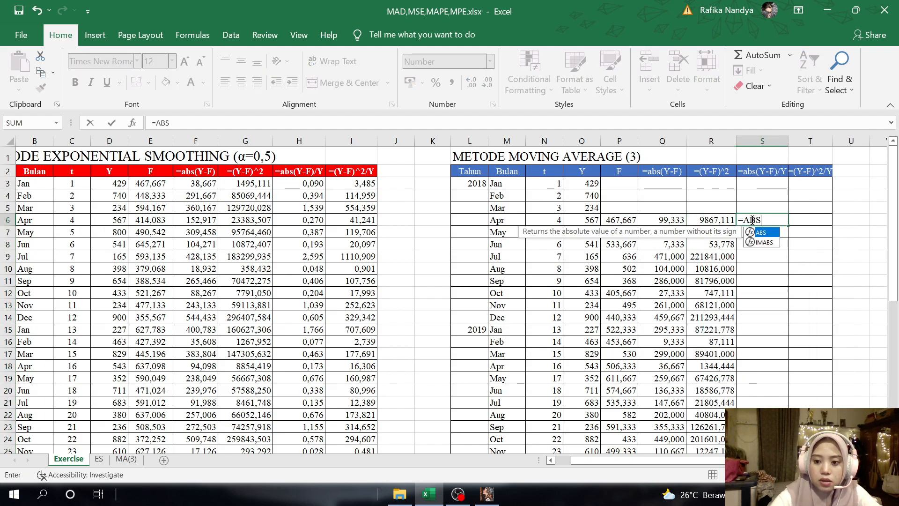
key(Tab)
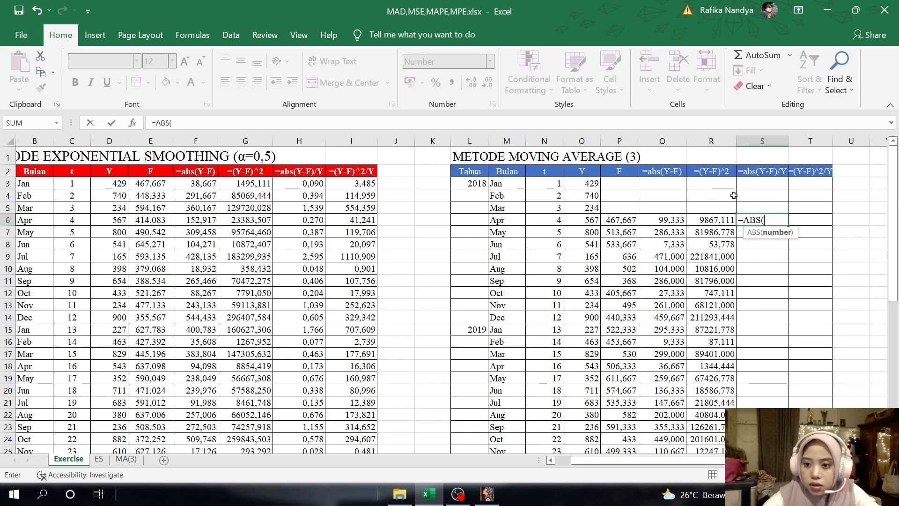
click(587, 221)
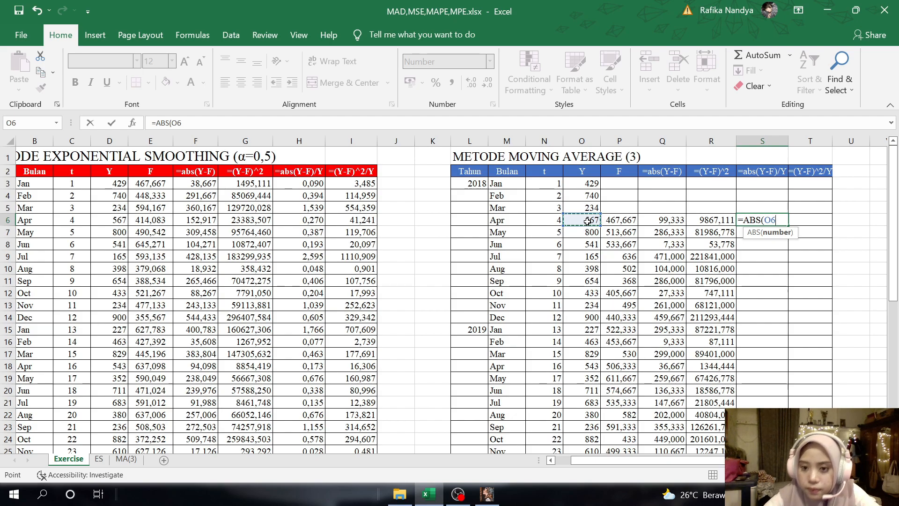
text(-)
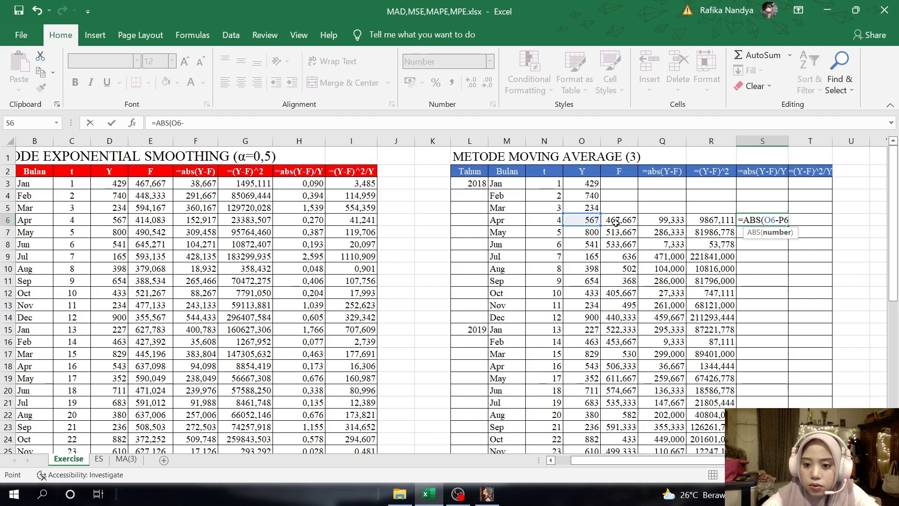
click(617, 225)
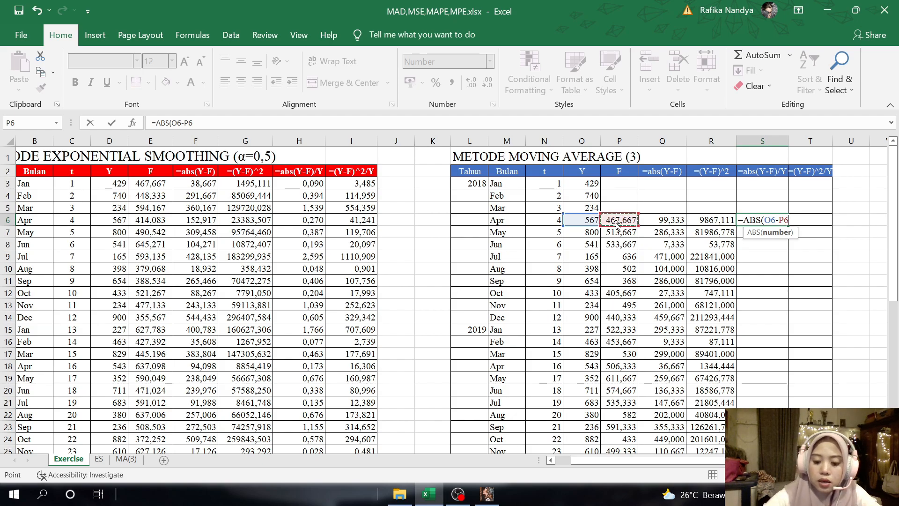
text())
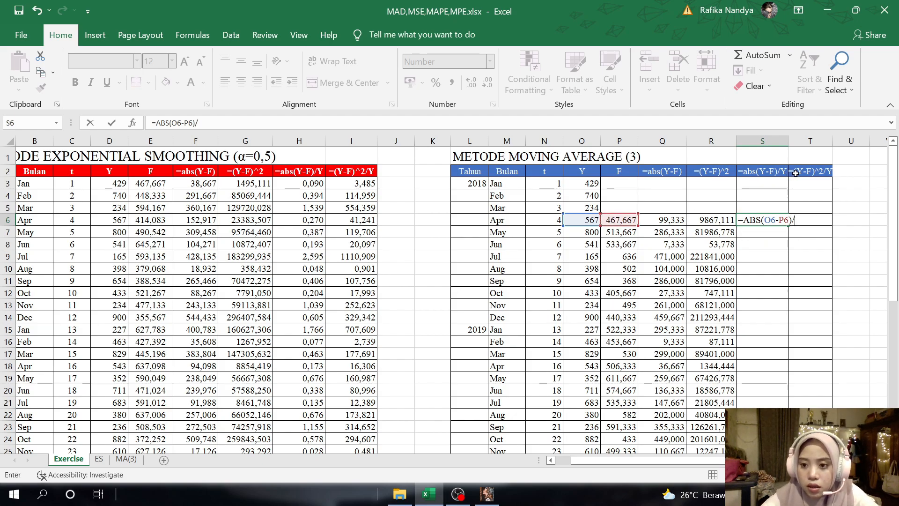
text(/)
click(597, 222)
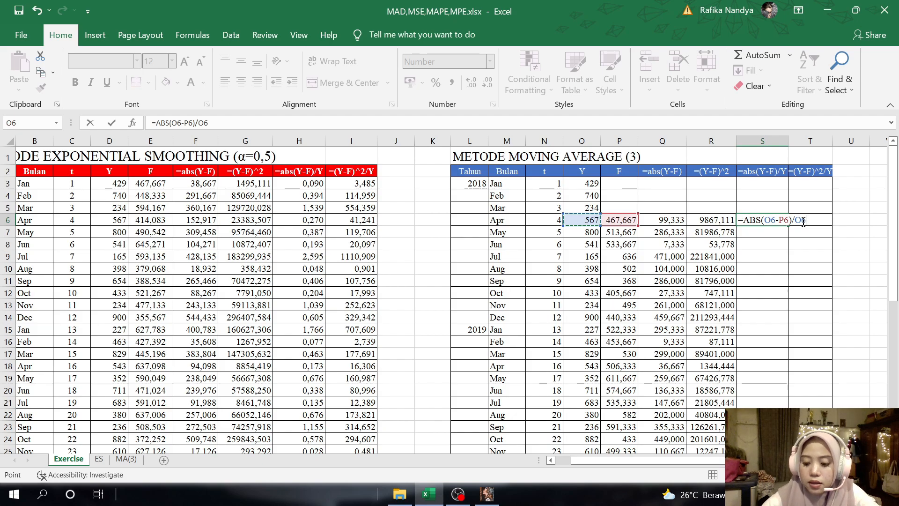
key(Return)
Step: Fill the abs(Y-F)/Y formula from S6 down through S38
click(784, 223)
drag(785, 227, 768, 421)
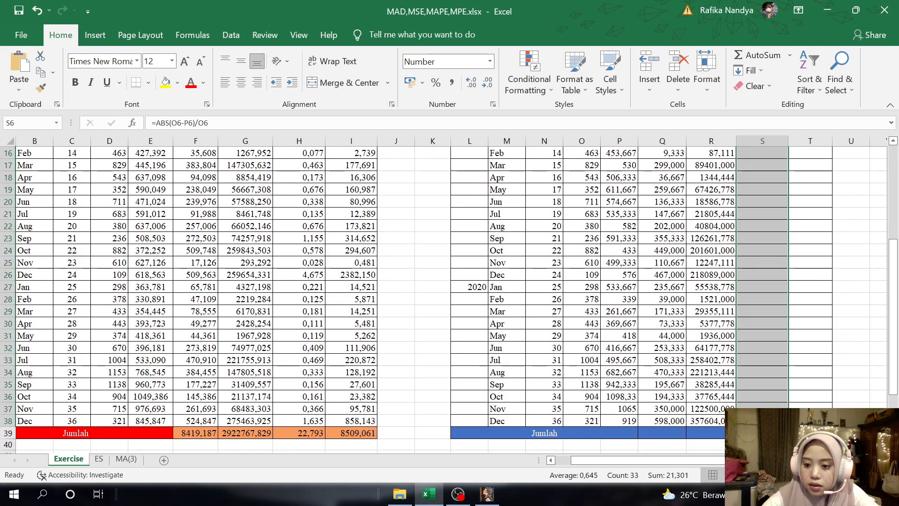
scroll(449, 300, up, 5)
Step: Auto-fit the width of column T and enter the formula =(O6-P6)^2/O6 in cell T6
double_click(832, 141)
click(803, 222)
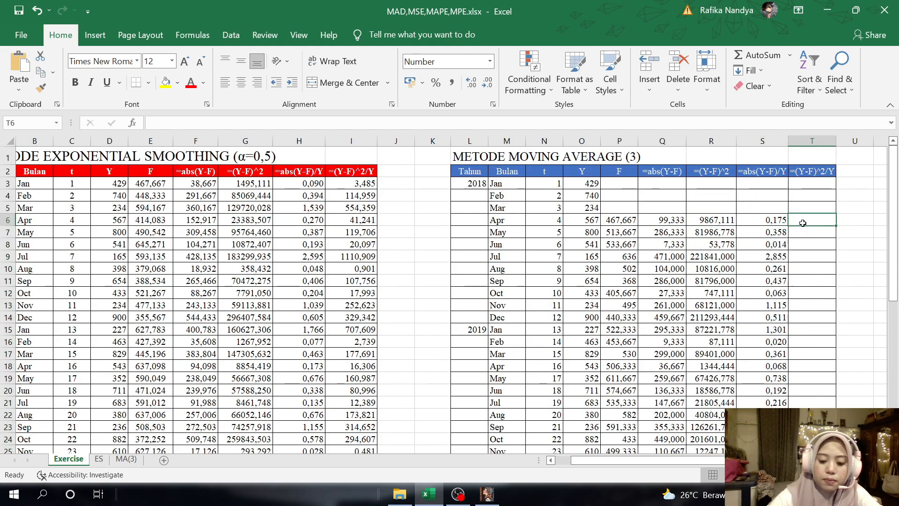
text(=()
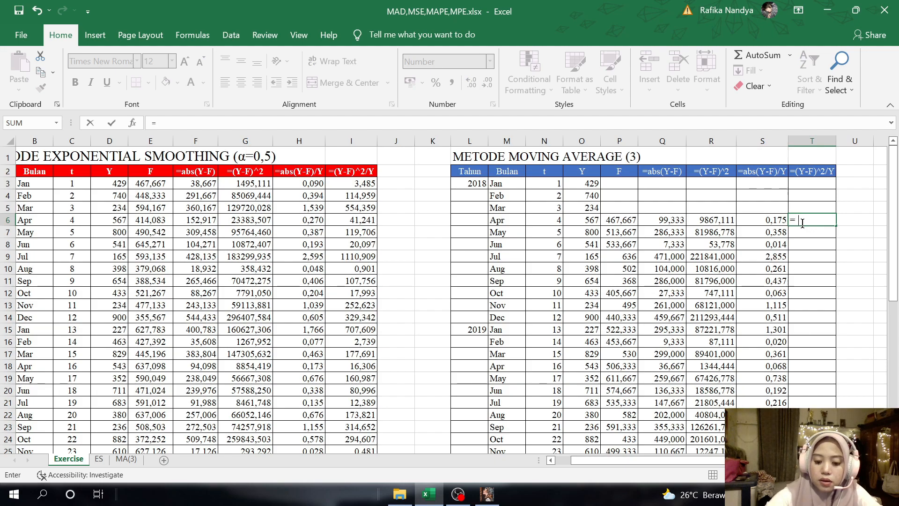
click(593, 221)
text(-)
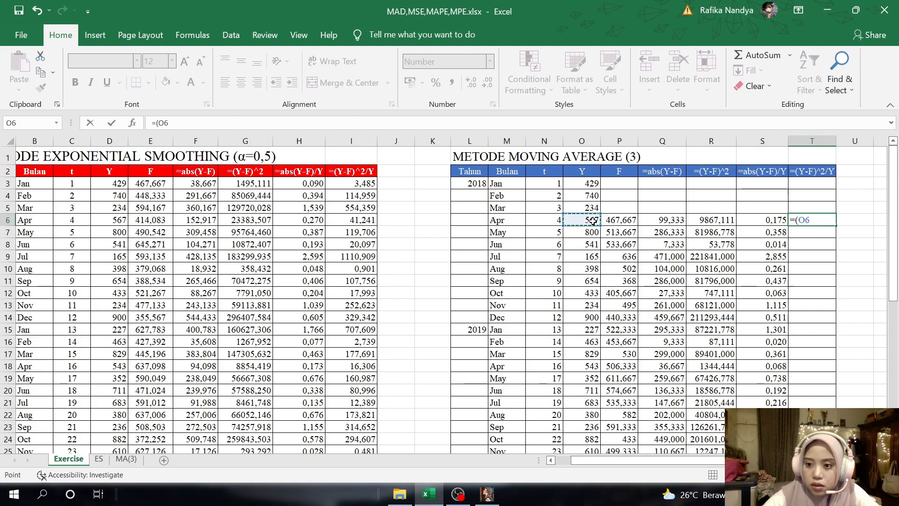
click(608, 222)
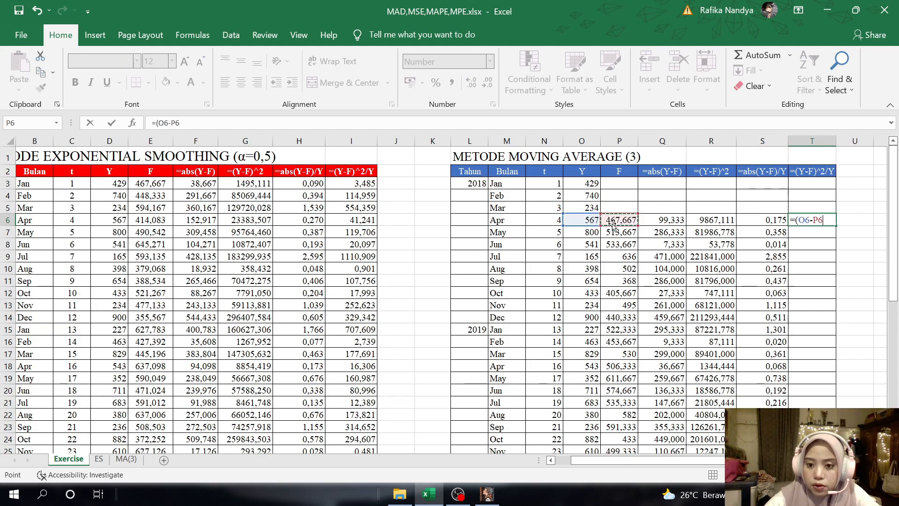
text()^2)
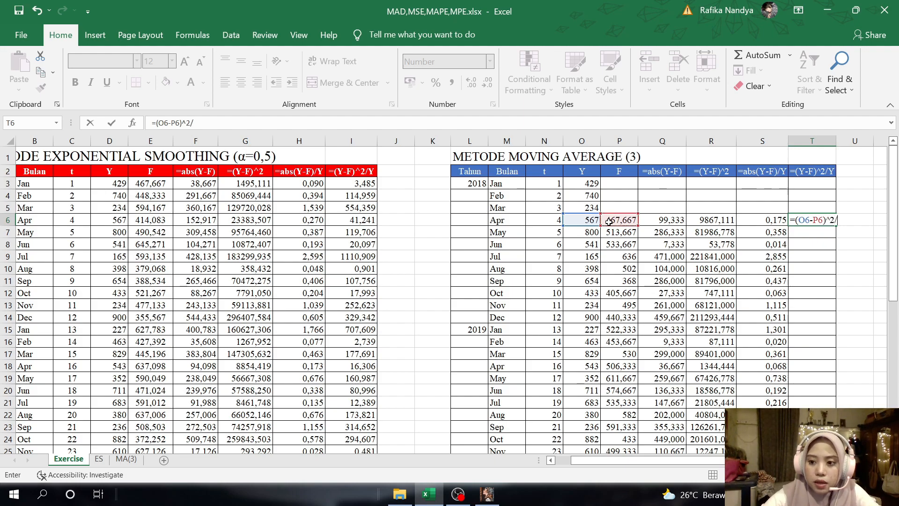
text(/)
click(580, 220)
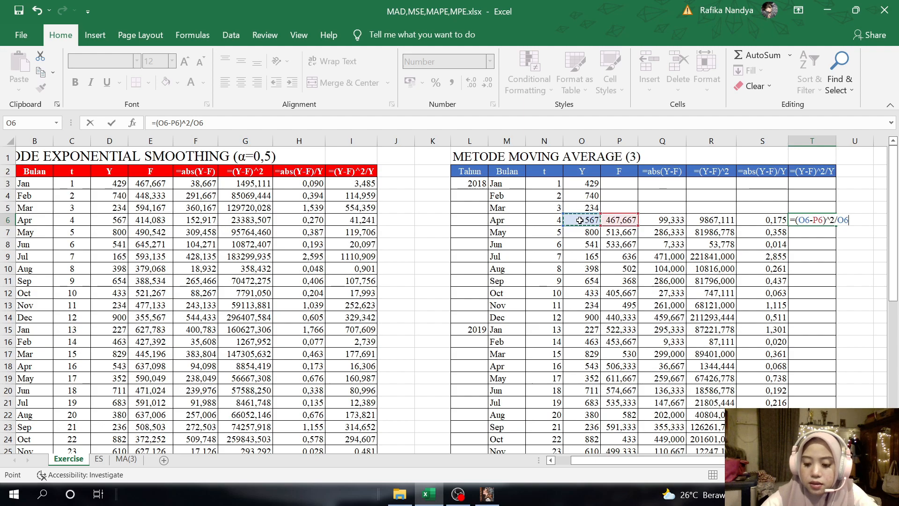
key(Return)
Step: Fill the (Y-F)^2/Y formula from T6 down through T38
click(806, 220)
drag(836, 226, 812, 392)
scroll(749, 375, down, 1)
Step: Enter =SUM(Q6:Q38) in cell Q39, the Jumlah row of the moving average table
click(666, 371)
text(=)
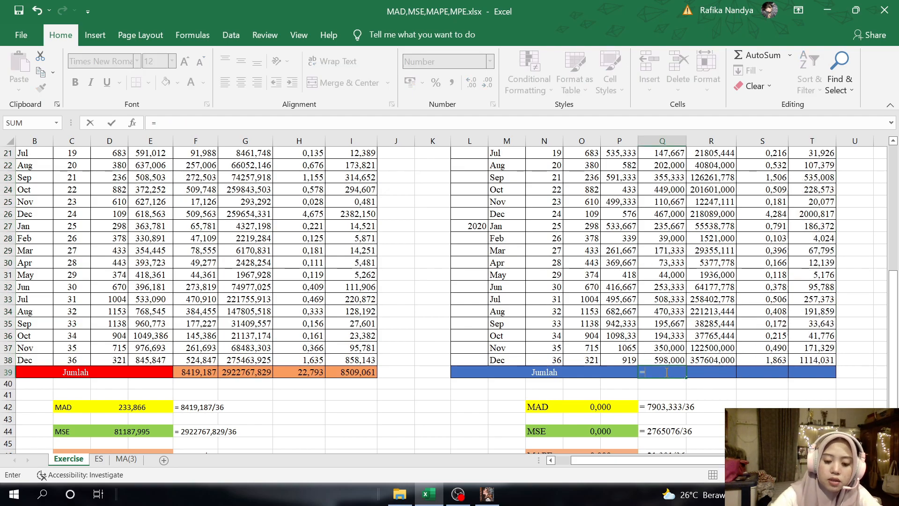
text(SUM()
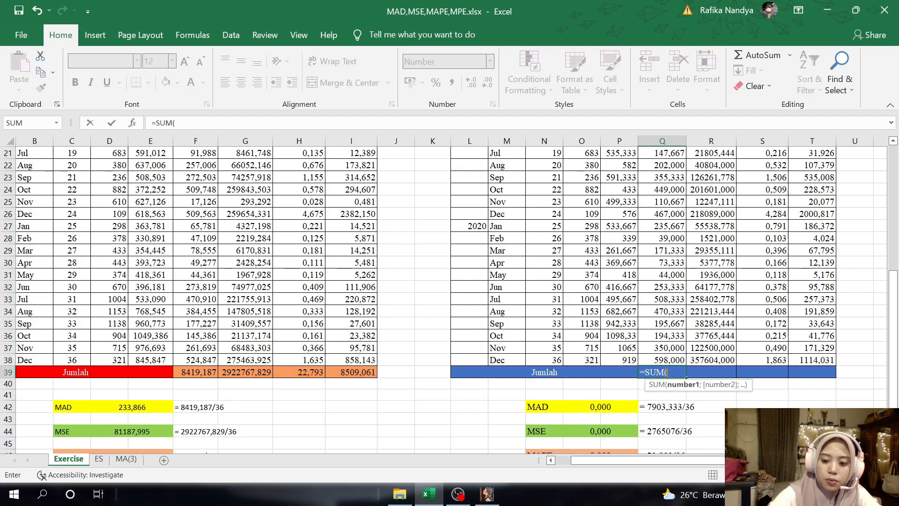
scroll(662, 299, up, 7)
drag(662, 219, 664, 468)
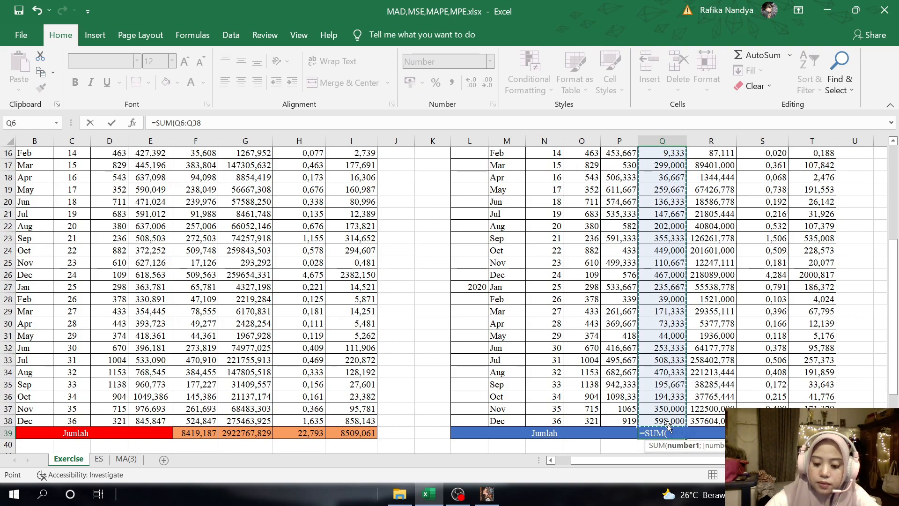
key(Return)
Step: Fill the Q39 sum formula across through T39 and widen column R to fit its total
click(666, 432)
drag(687, 439, 711, 433)
drag(736, 139, 742, 140)
scroll(723, 206, down, 2)
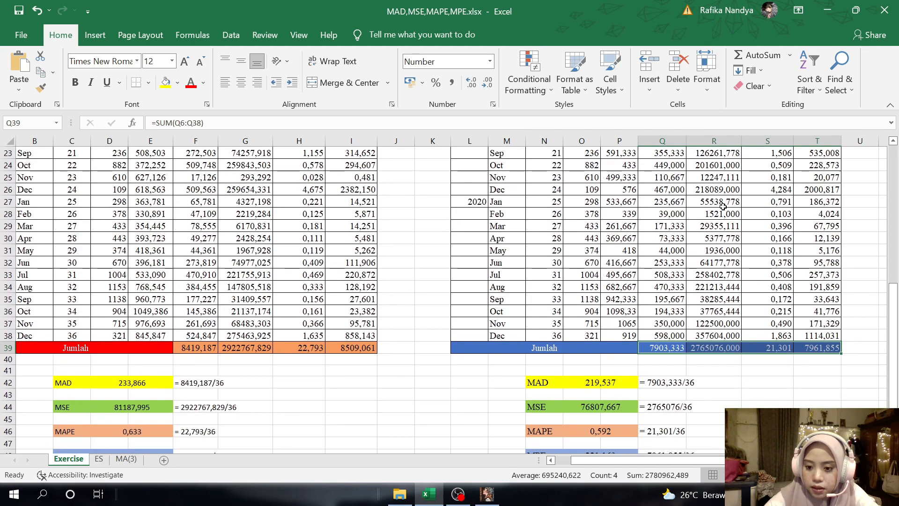
Step: Compare the MAD, MSE, MAPE and MPE results of the moving average and exponential smoothing methods
scroll(723, 207, down, 3)
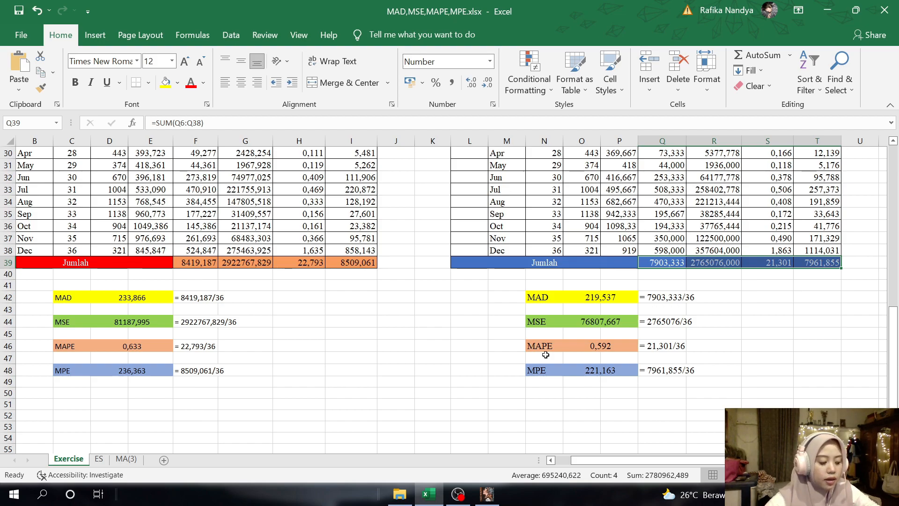
click(594, 347)
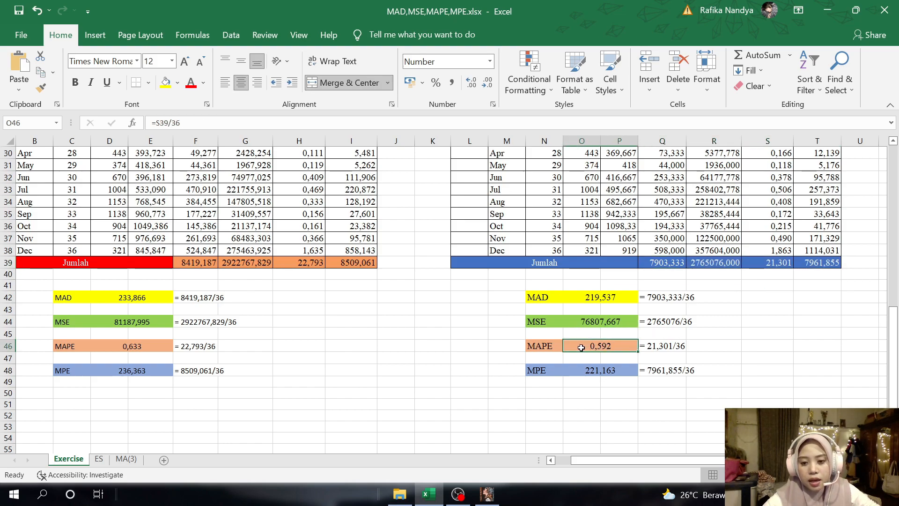
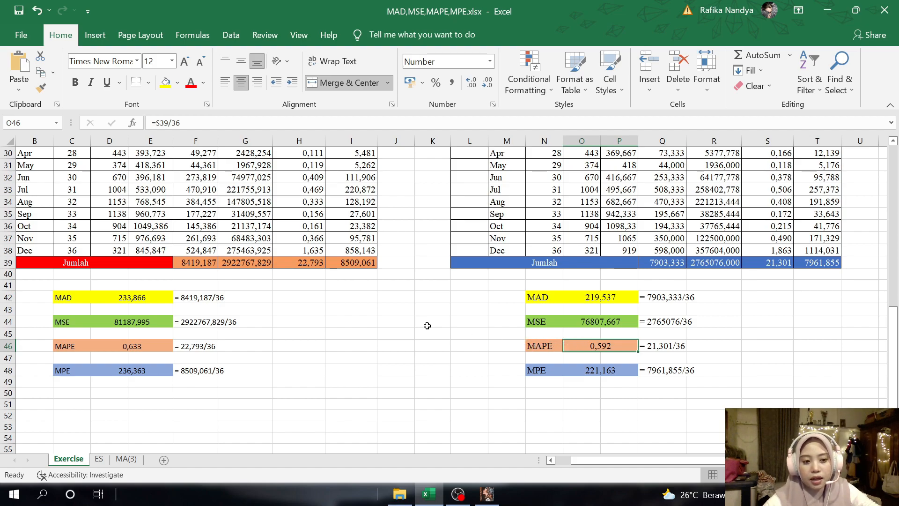
click(108, 345)
scroll(313, 352, up, 10)
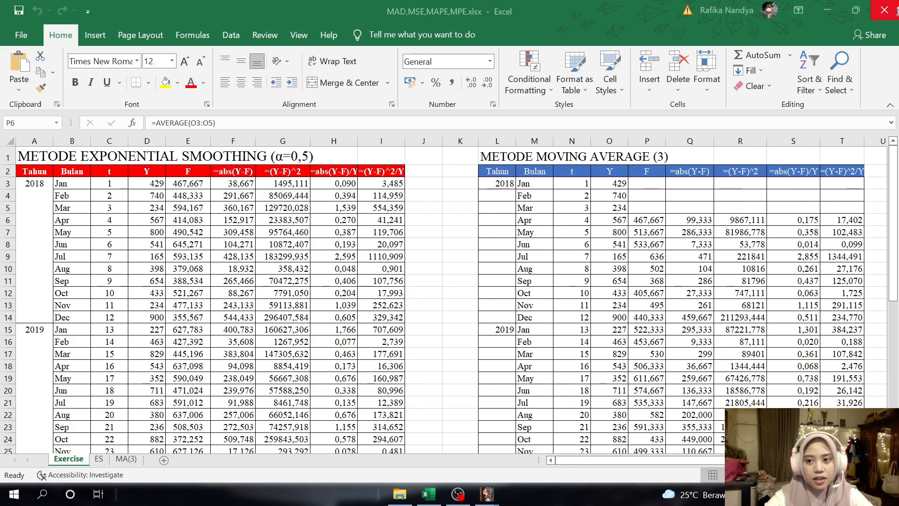
Step: Close the MAD,MSE,MAPE,MPE workbook and open Data Time Series Gretl Dekomposisi.xlsx from the Permodelan folder
click(893, 6)
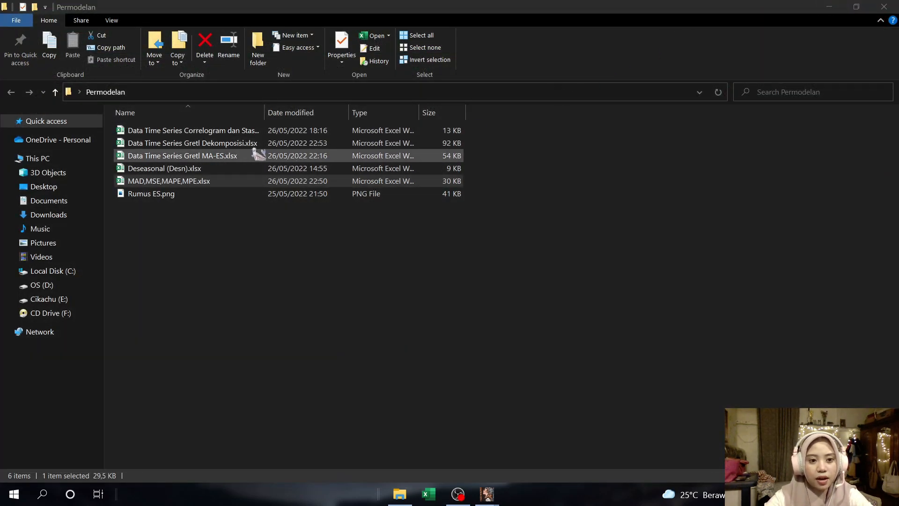
double_click(277, 142)
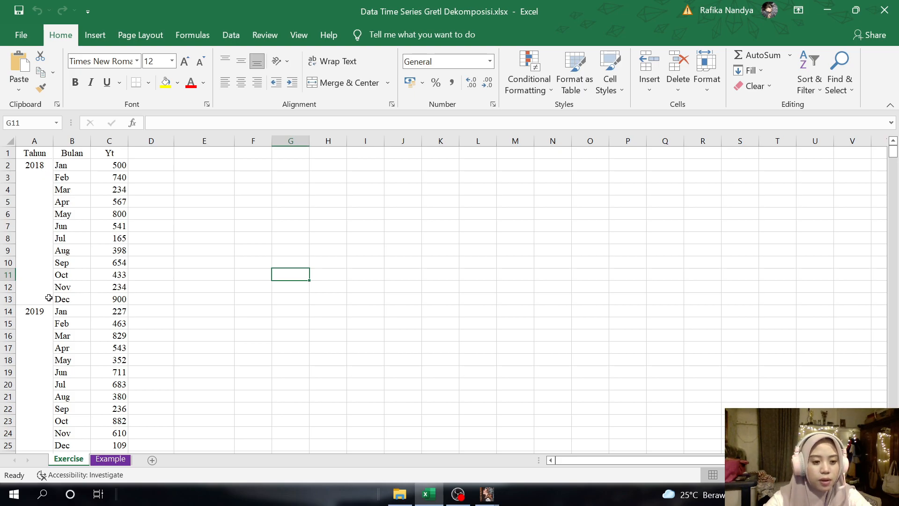
scroll(49, 295, down, 2)
scroll(38, 389, down, 1)
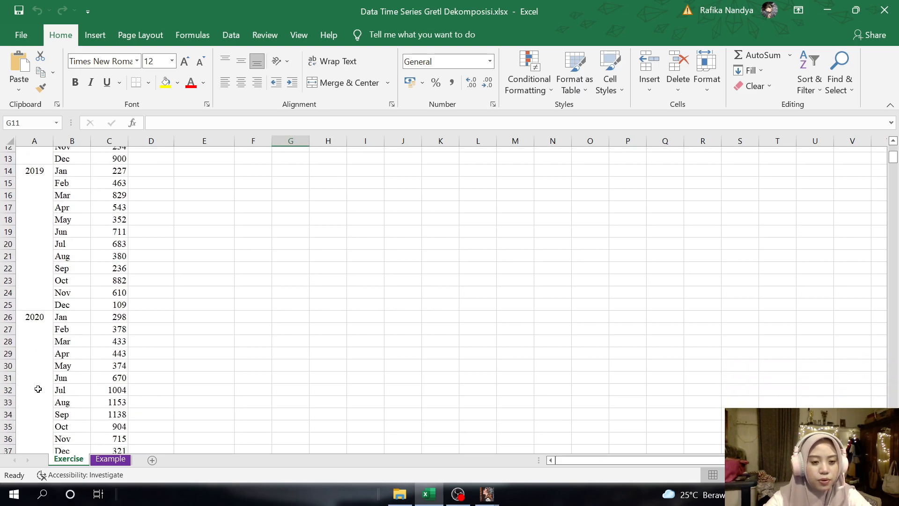
scroll(38, 389, up, 4)
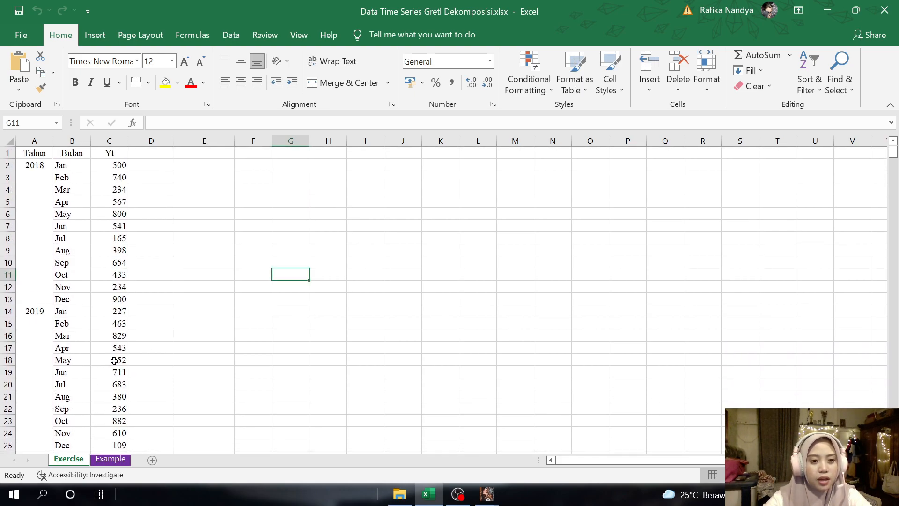
Step: Enter the header CMA (12) in cell D1
click(143, 153)
text(CM)
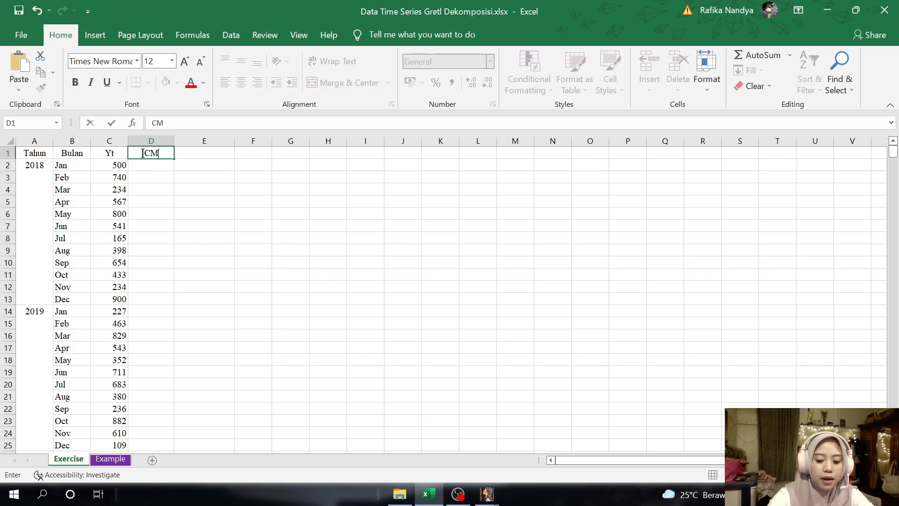
text(A (12))
key(Return)
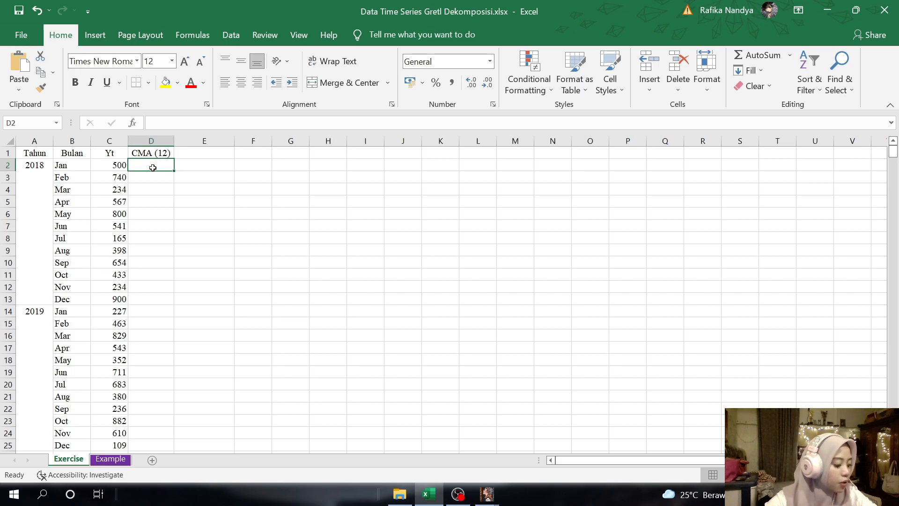
Step: Enter =AVERAGE(C2:C13) in cell D7 as the first 12-month moving average for June 2018
click(134, 225)
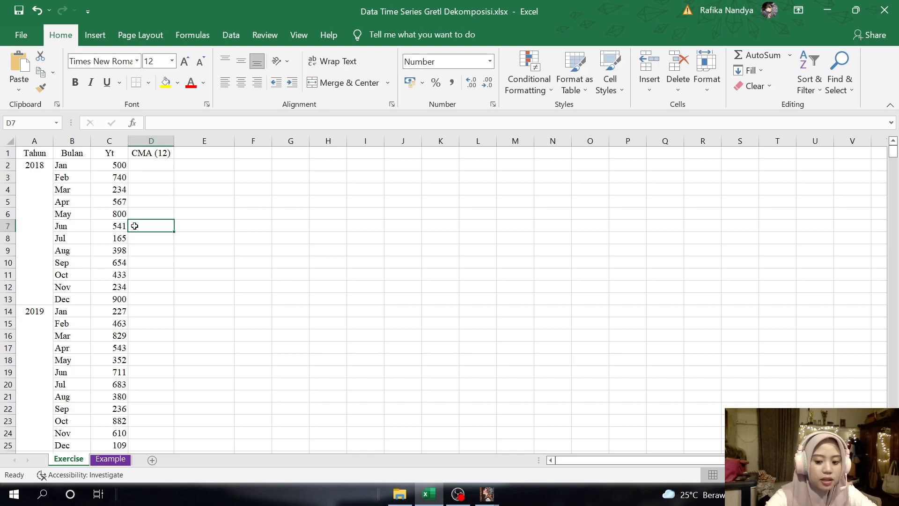
text(=A)
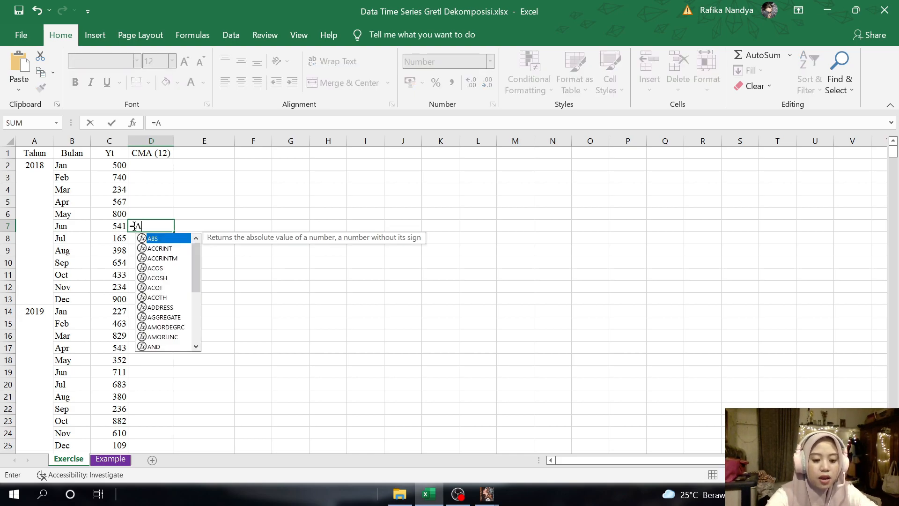
text(VERAGE()
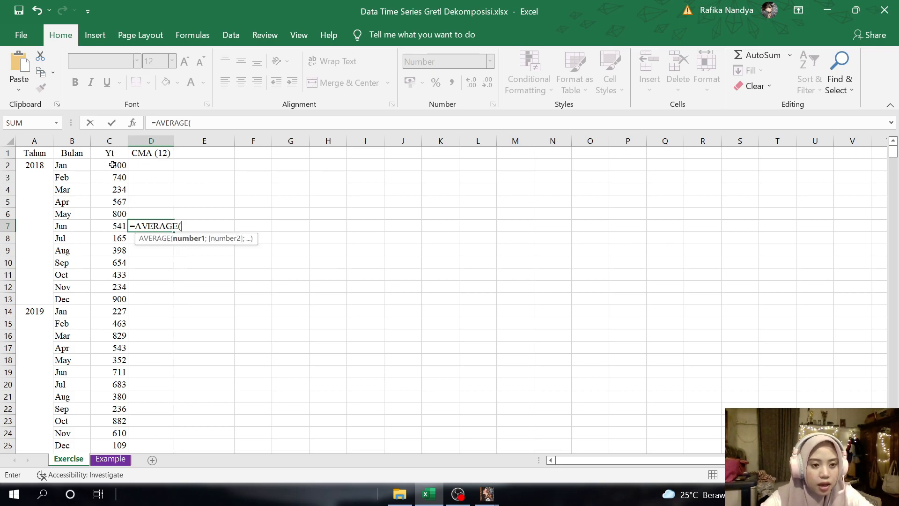
drag(108, 165, 121, 297)
key(Return)
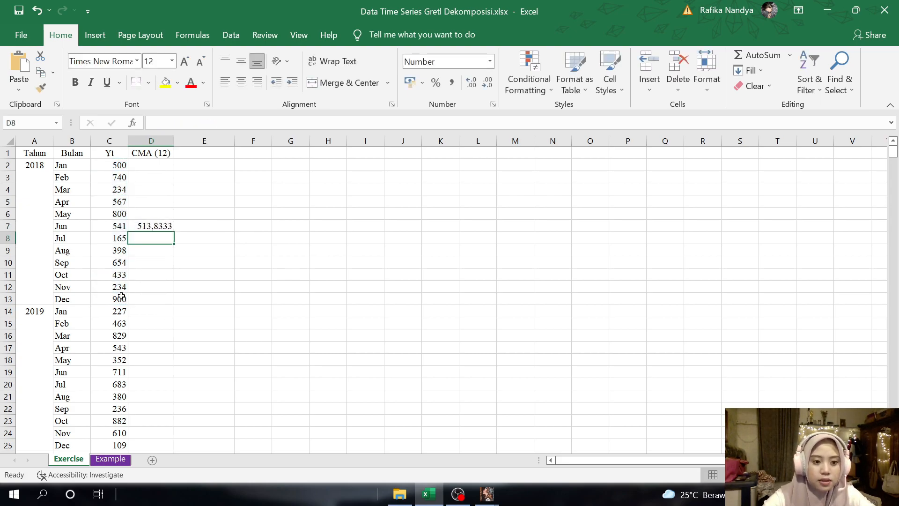
Step: Fill the 12-month average formula from D7 down through D31
click(163, 227)
drag(173, 230, 159, 390)
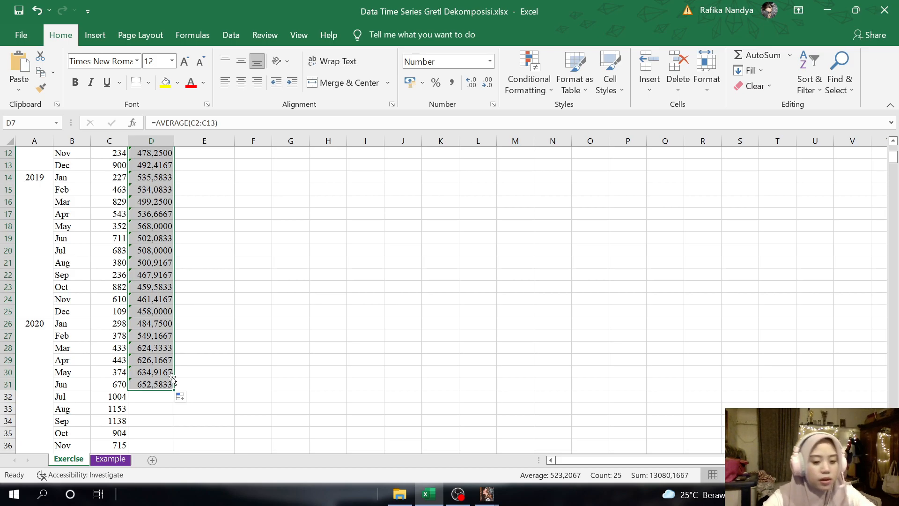
scroll(173, 378, down, 2)
scroll(177, 378, up, 6)
Step: Enter the header CMA(12) = Tr*Cl in cell E1
click(190, 152)
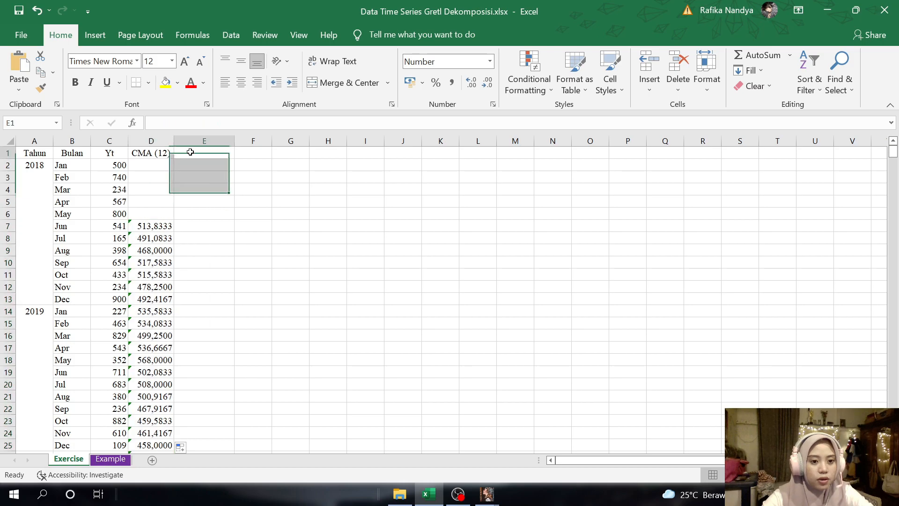
text(CMA)
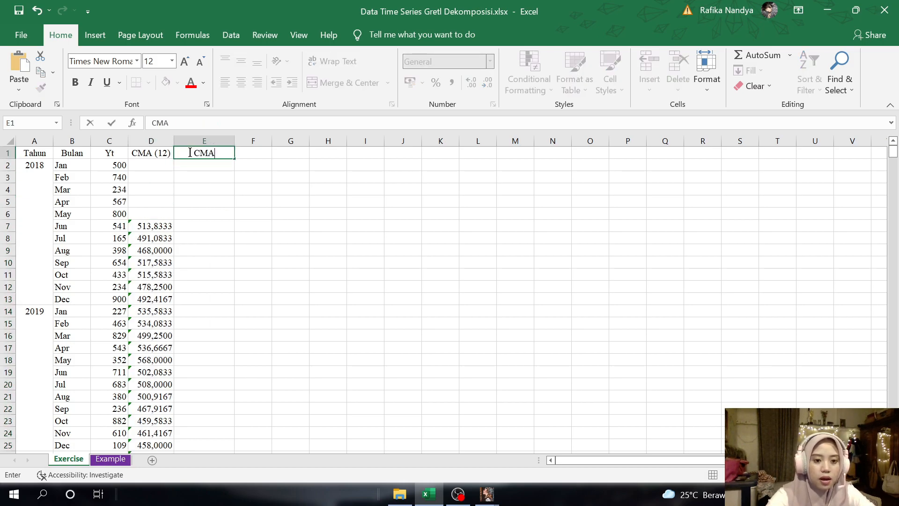
text((12))
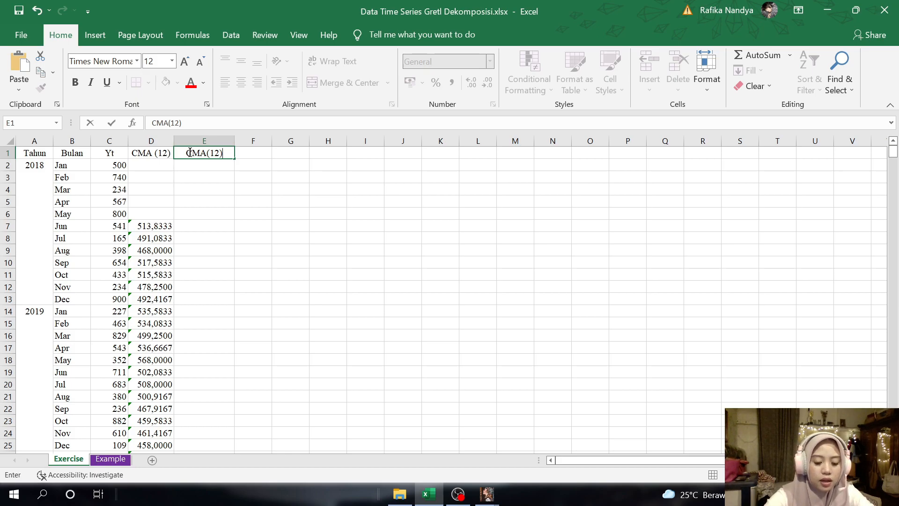
text( = Tr*Cl)
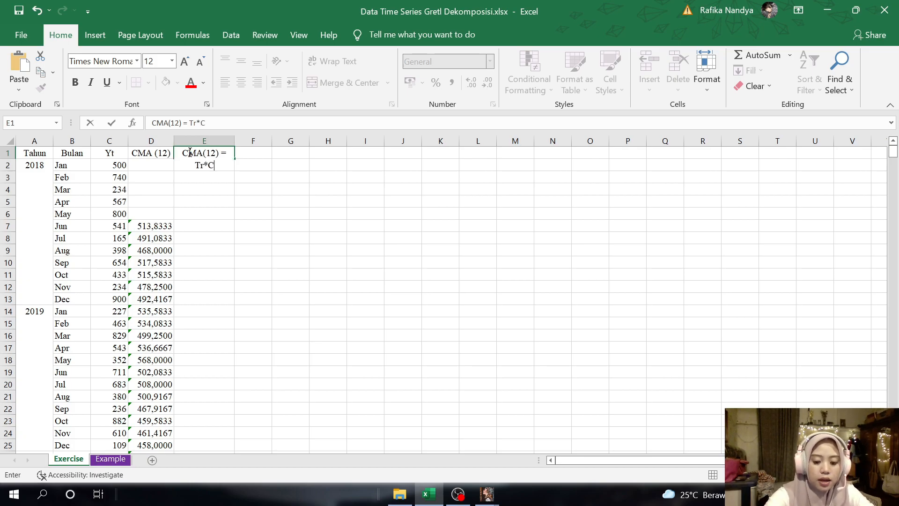
key(Return)
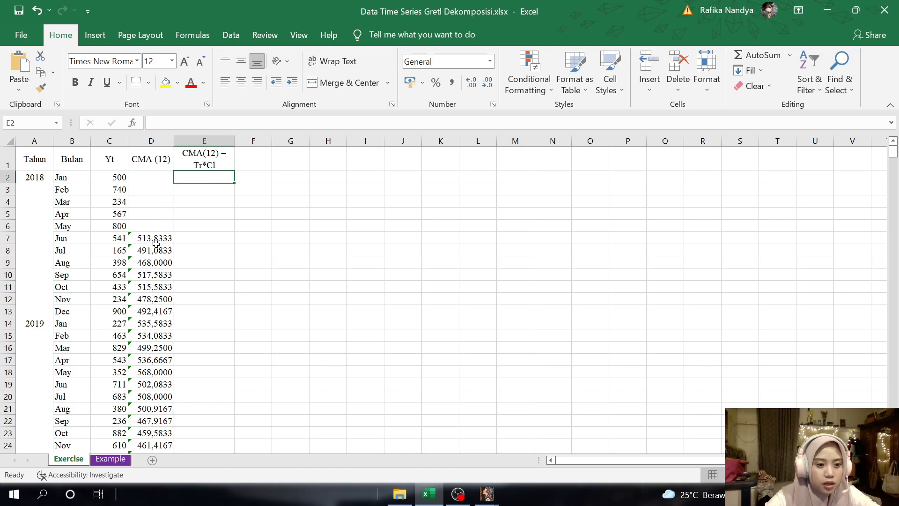
Step: Enter =AVERAGE(D7:D8) in cell E8 as the first centered moving average for July 2018
click(201, 250)
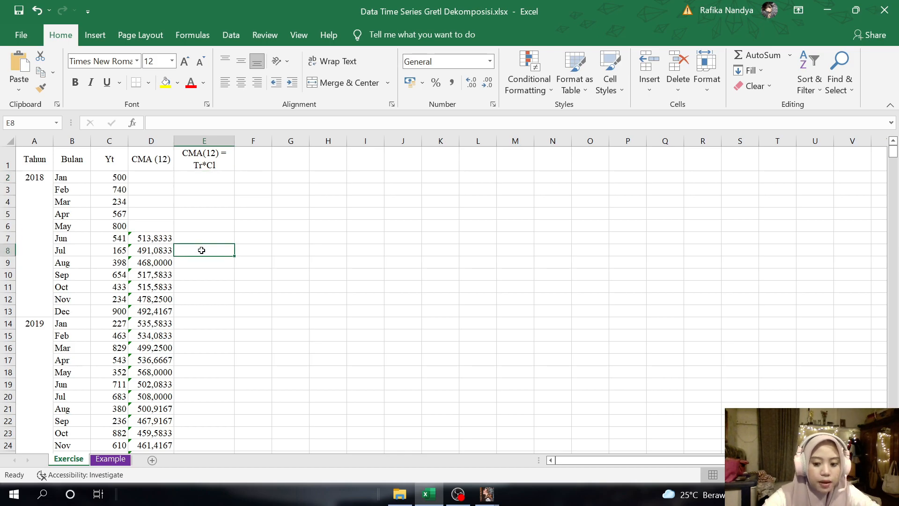
text(=)
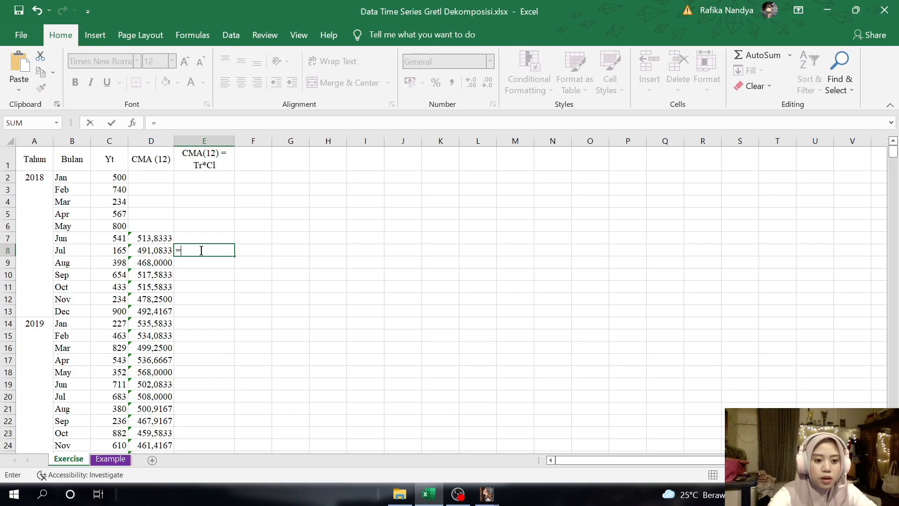
text(averag)
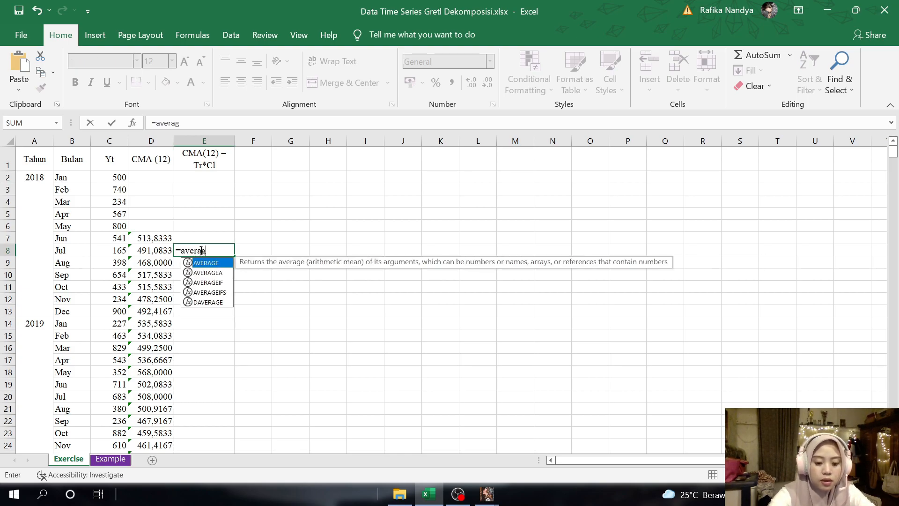
text(e()
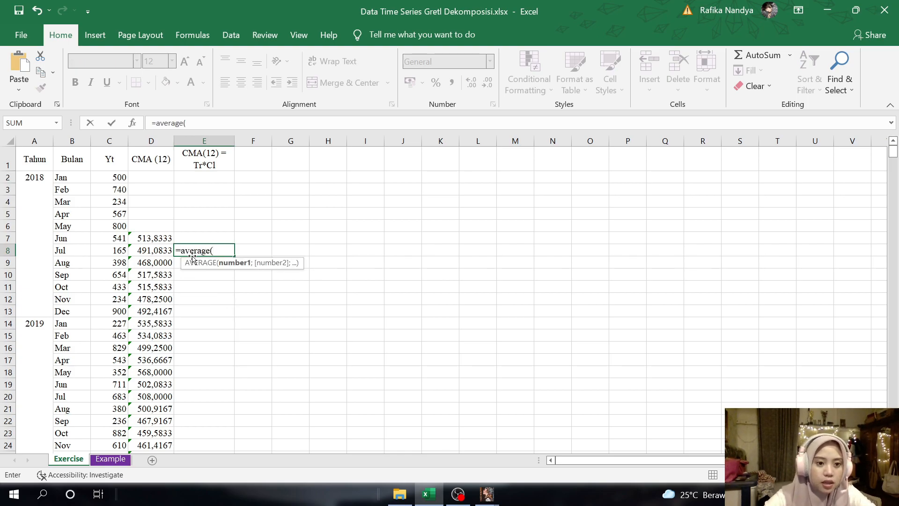
drag(158, 238, 159, 250)
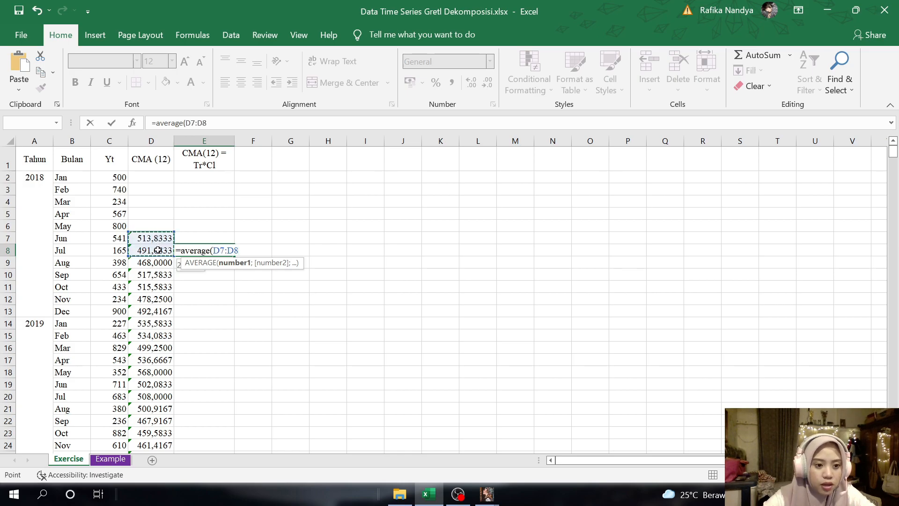
key(Return)
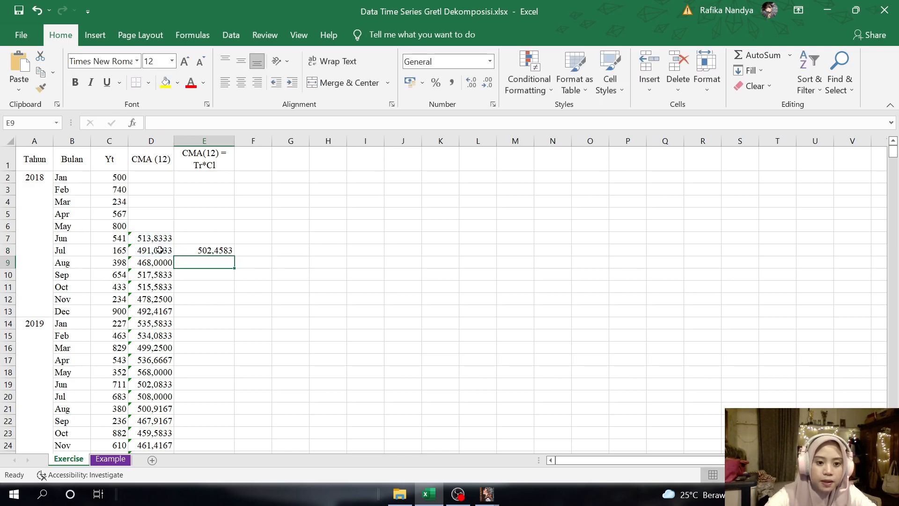
Step: Fill the centered average formula from E8 down through E31
click(211, 250)
drag(233, 256, 225, 387)
scroll(225, 387, up, 4)
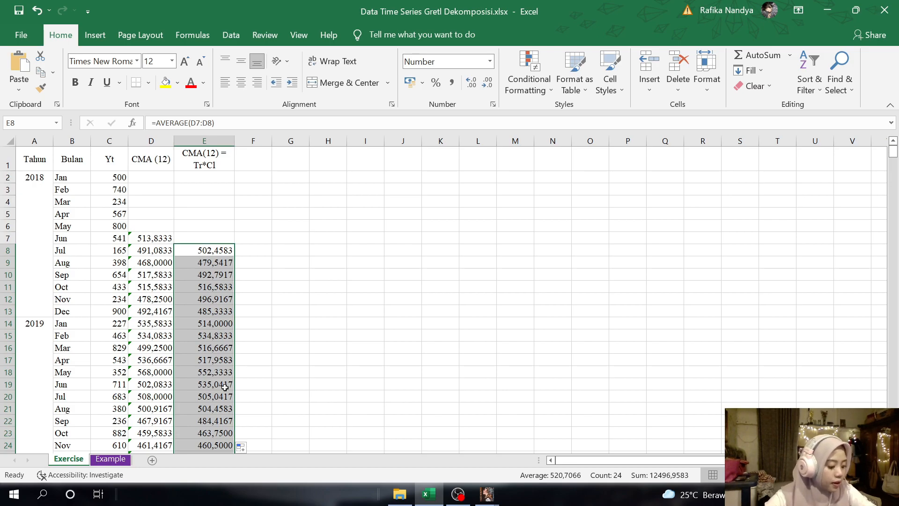
scroll(225, 387, down, 2)
scroll(236, 369, down, 2)
scroll(241, 356, up, 5)
Step: Switch to gretl and clear the loaded data set, confirming the removal
click(245, 189)
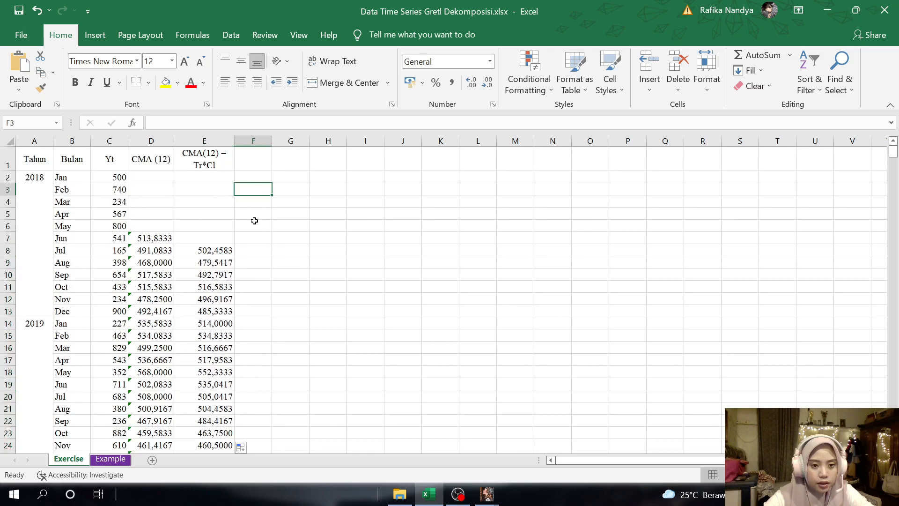
mouse_move(489, 496)
mouse_move(529, 452)
click(580, 406)
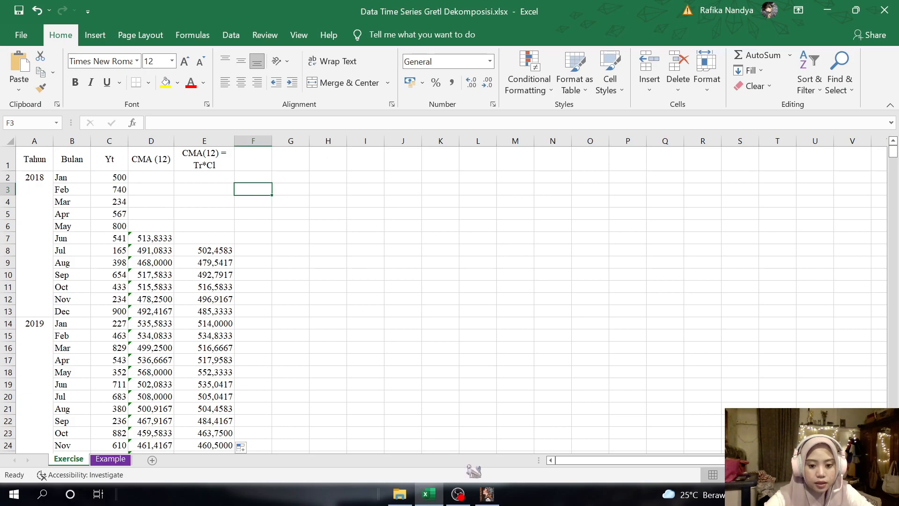
click(487, 493)
click(276, 147)
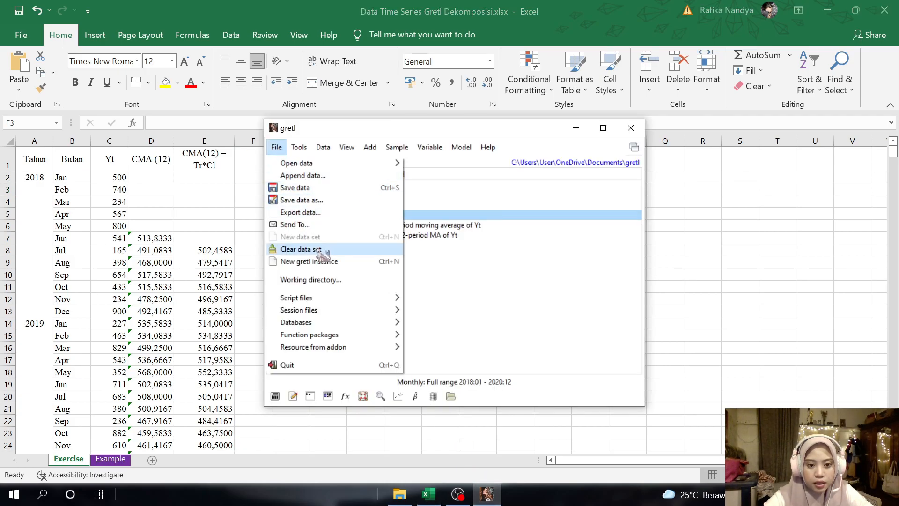
click(347, 248)
click(434, 304)
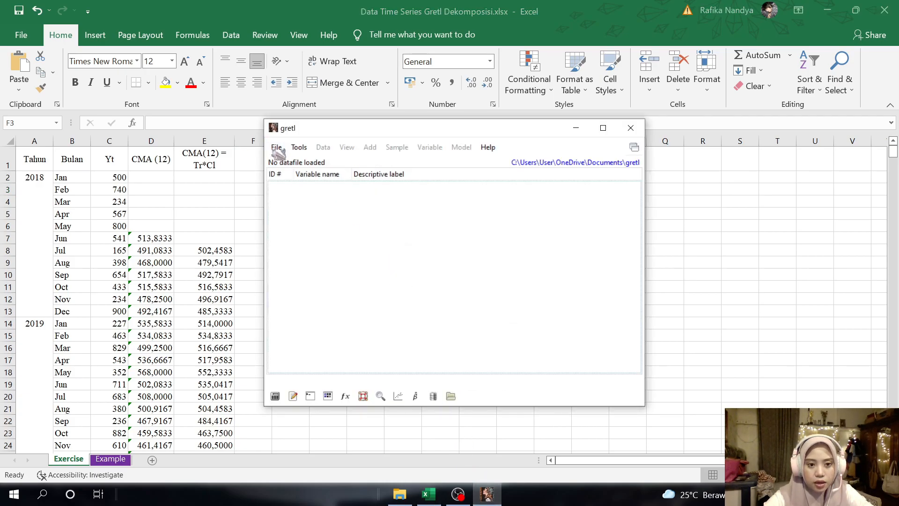
Step: Import the Exercise sheet of Data Time Series Gretl Dekomposisi.xlsx into gretl, starting at column 1, row 1
click(276, 148)
mouse_move(287, 167)
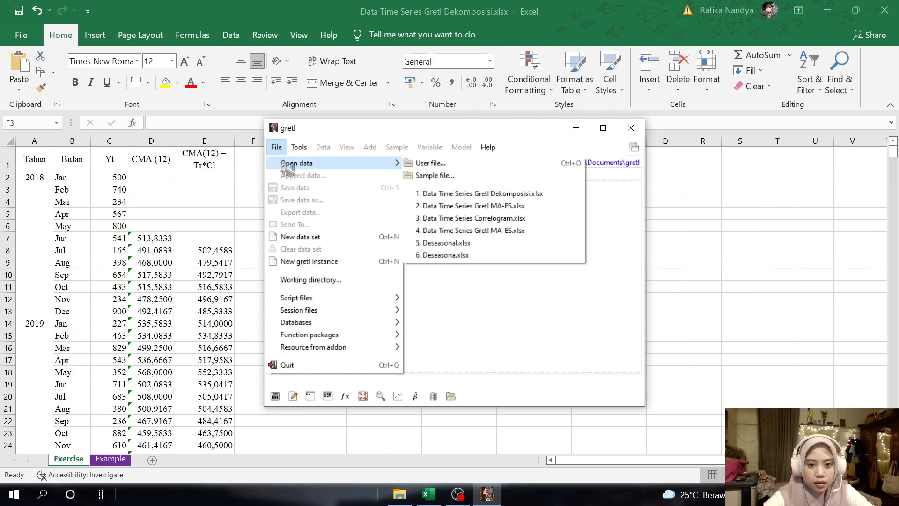
click(426, 165)
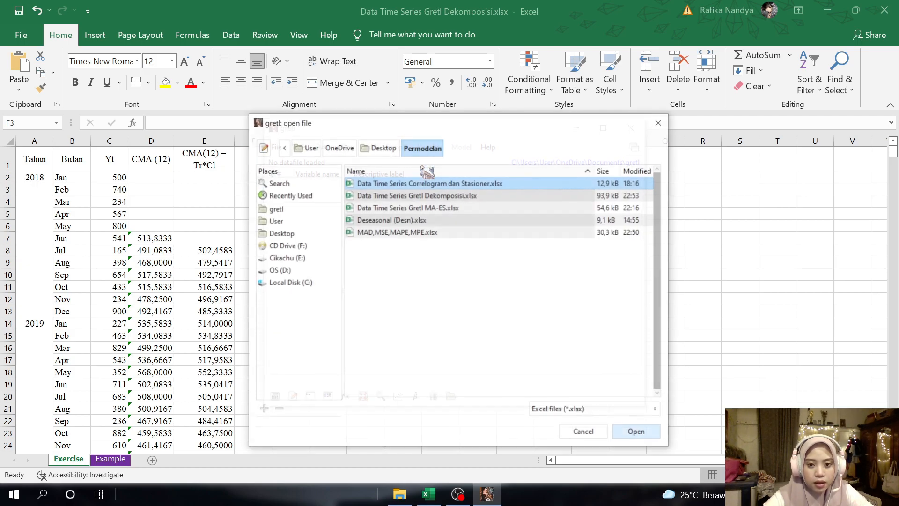
double_click(457, 195)
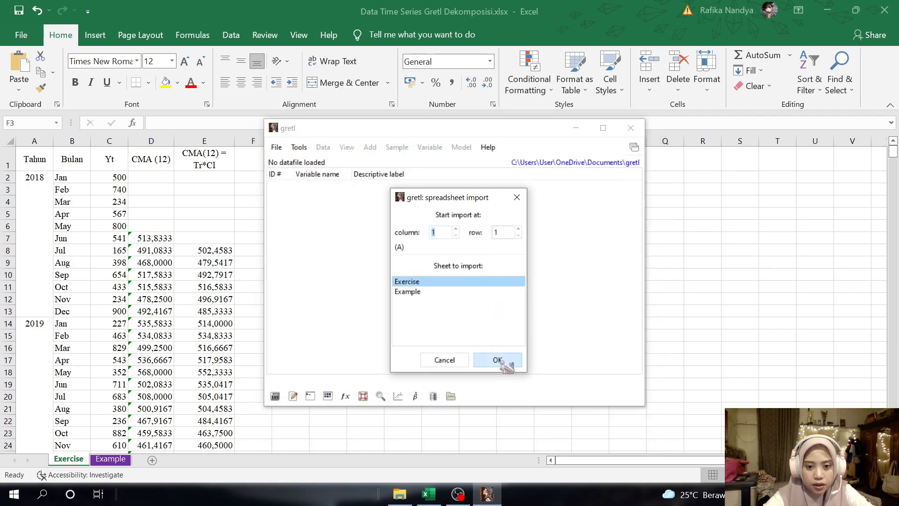
click(498, 360)
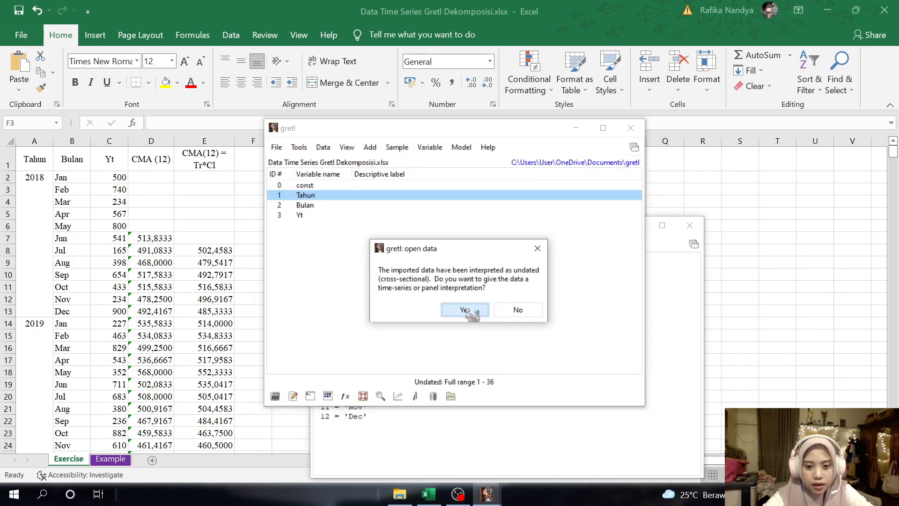
Step: Give the imported data a time-series interpretation with monthly frequency
click(465, 310)
click(441, 323)
click(514, 362)
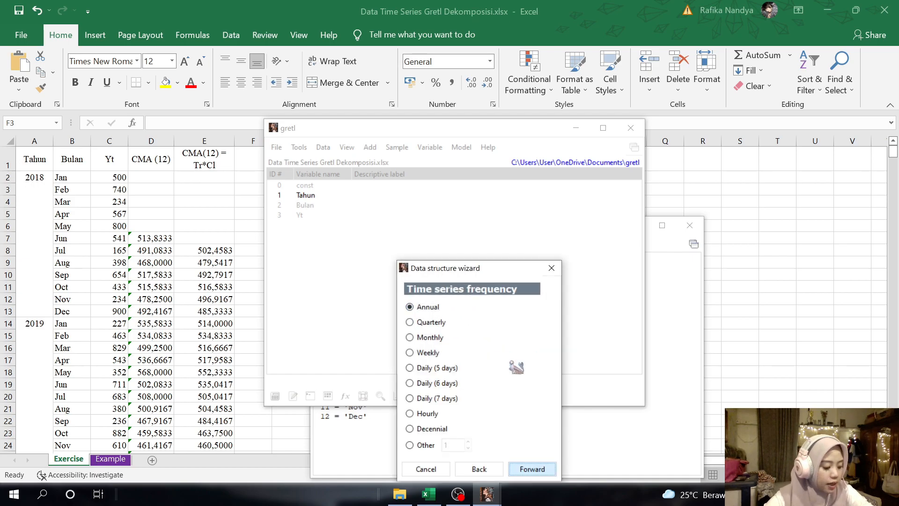
click(429, 337)
click(532, 468)
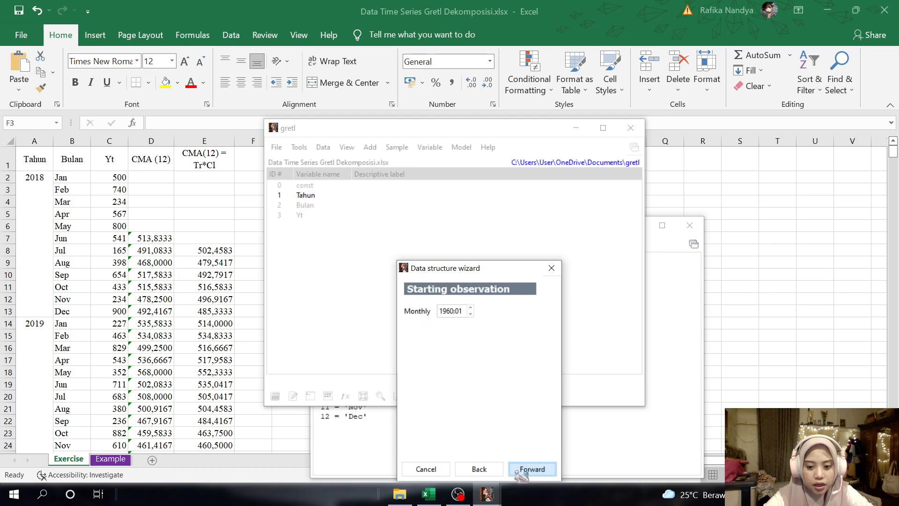
Step: Set the starting observation to 2018:01 and apply the dataset structure
key(BackSpace)
key(BackSpace)
key(BackSpace)
key(BackSpace)
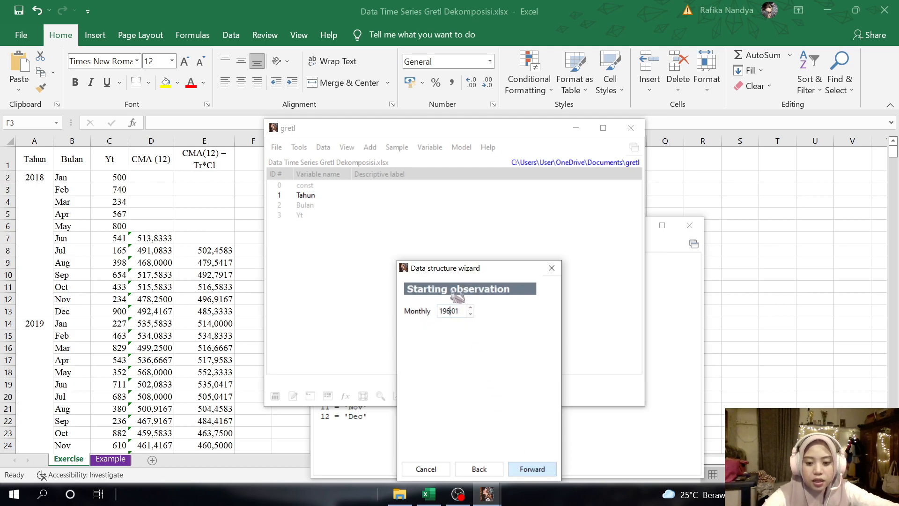
text(20)
text(18)
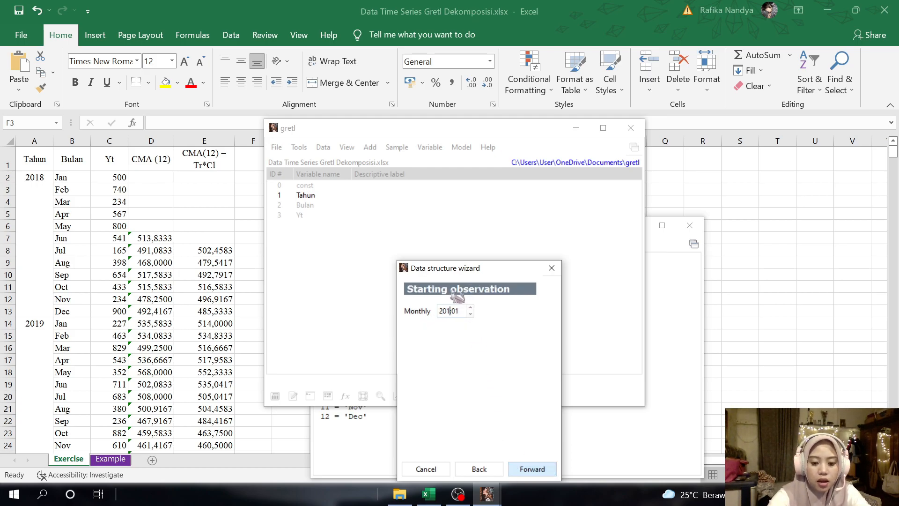
click(532, 468)
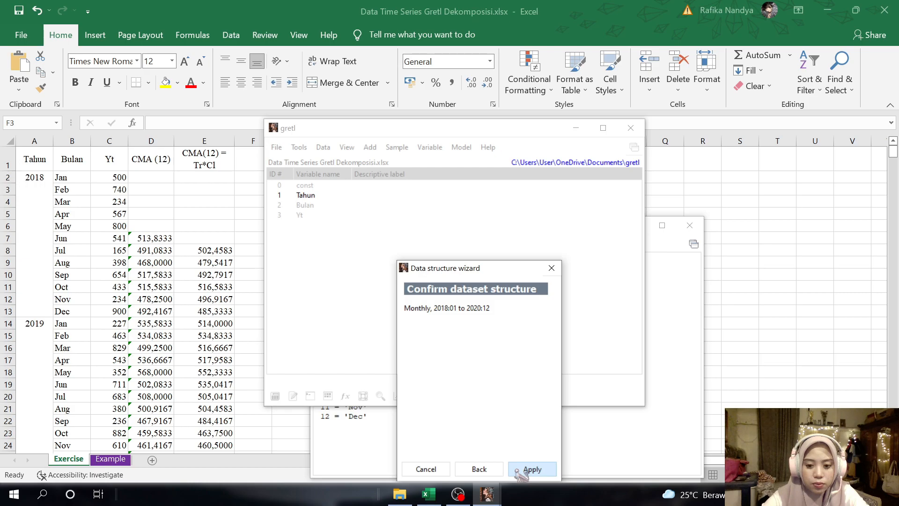
click(515, 466)
Step: Open the simple moving average filter for the Yt series and move its dialog over the variable list
click(318, 215)
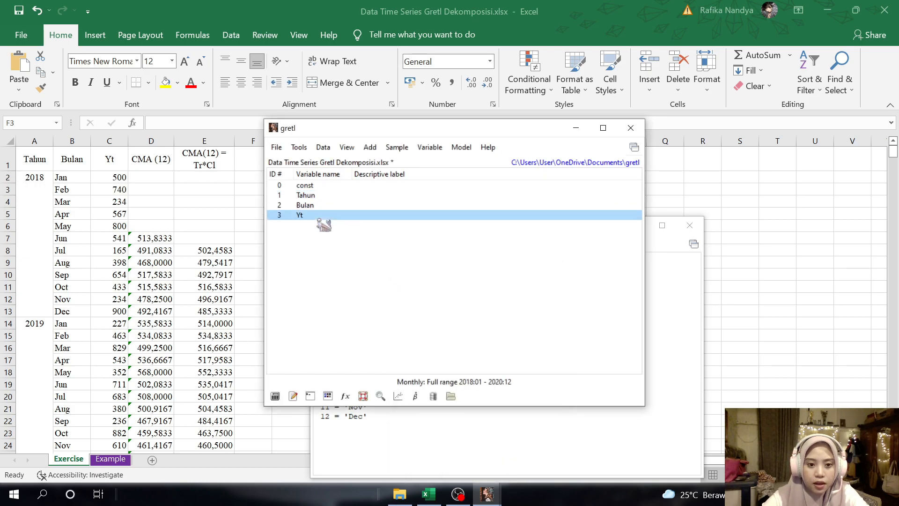
click(427, 148)
mouse_move(514, 367)
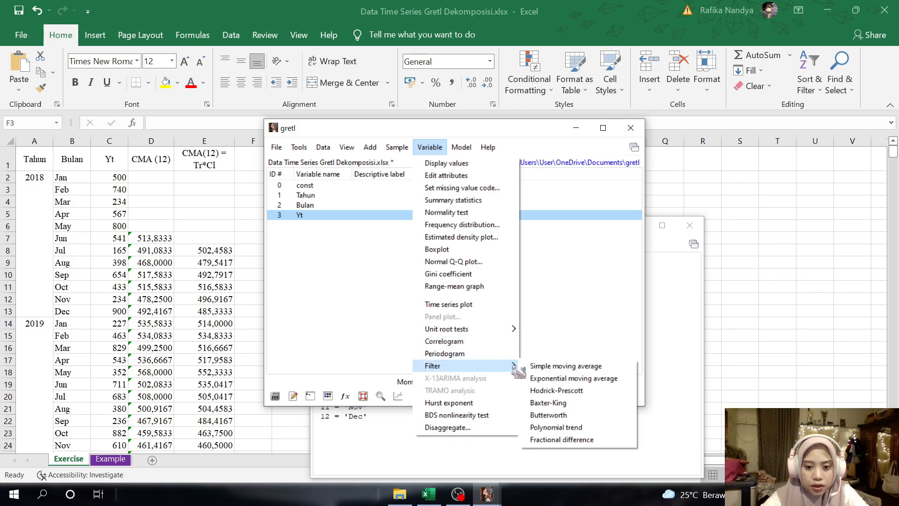
click(539, 367)
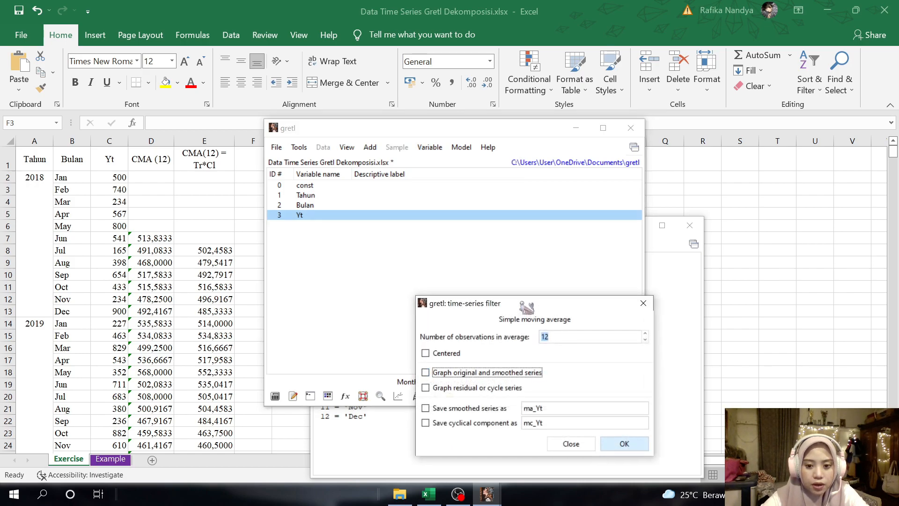
drag(490, 247, 435, 153)
drag(504, 304, 424, 145)
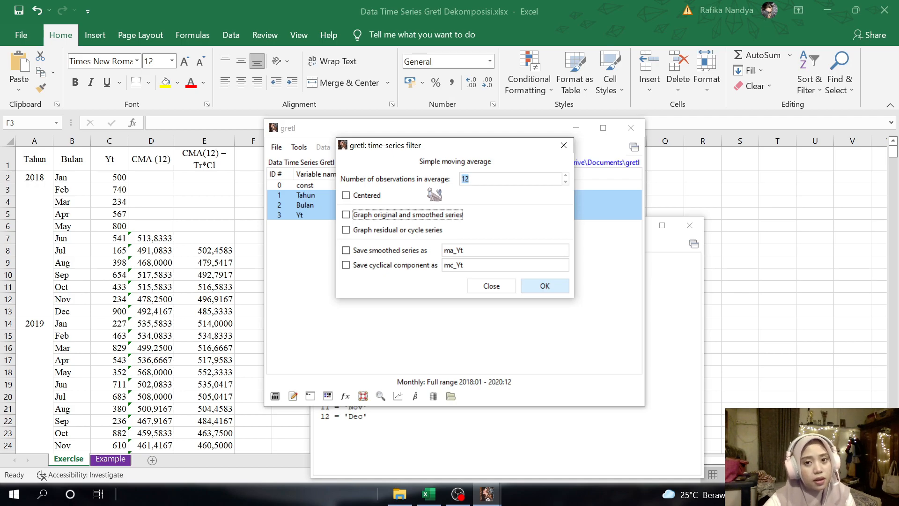
Step: Run a centered 12-observation moving average, graphing the smoothed and residual series and saving them as ma_Yt and mc_Yt
click(488, 179)
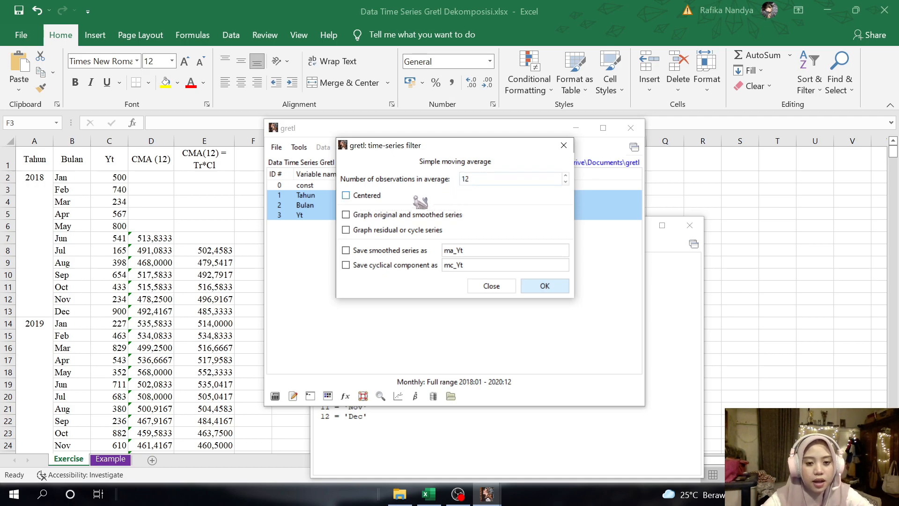
click(372, 197)
click(373, 217)
click(376, 231)
click(381, 251)
click(377, 265)
click(549, 285)
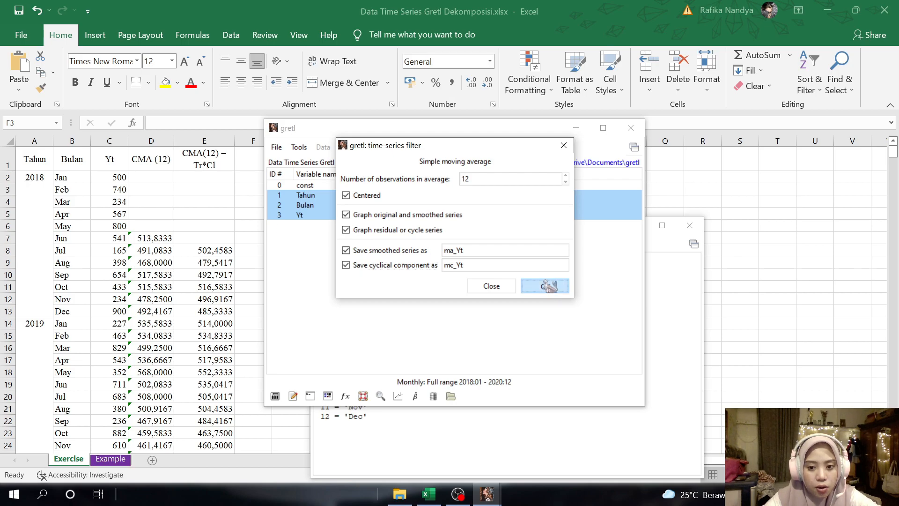
click(491, 286)
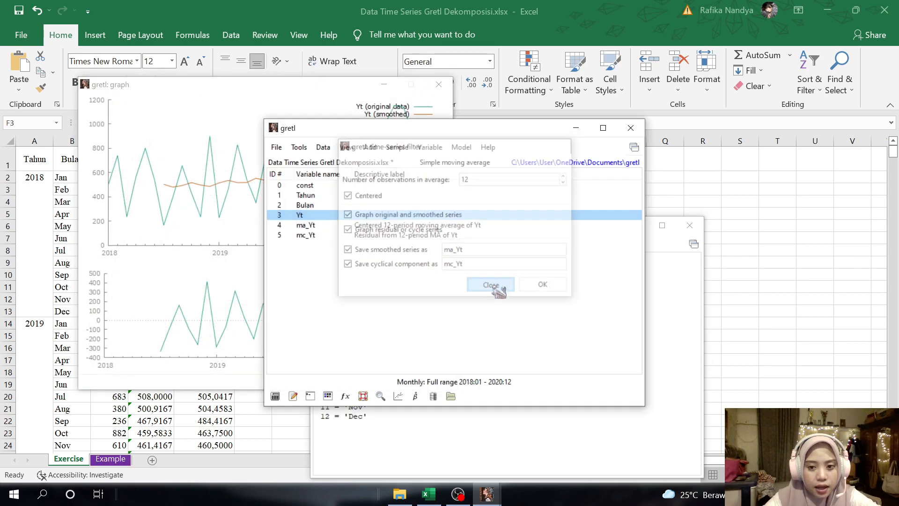
Step: Minimize the other gretl windows and copy the moving average graph to the clipboard
click(576, 133)
click(627, 226)
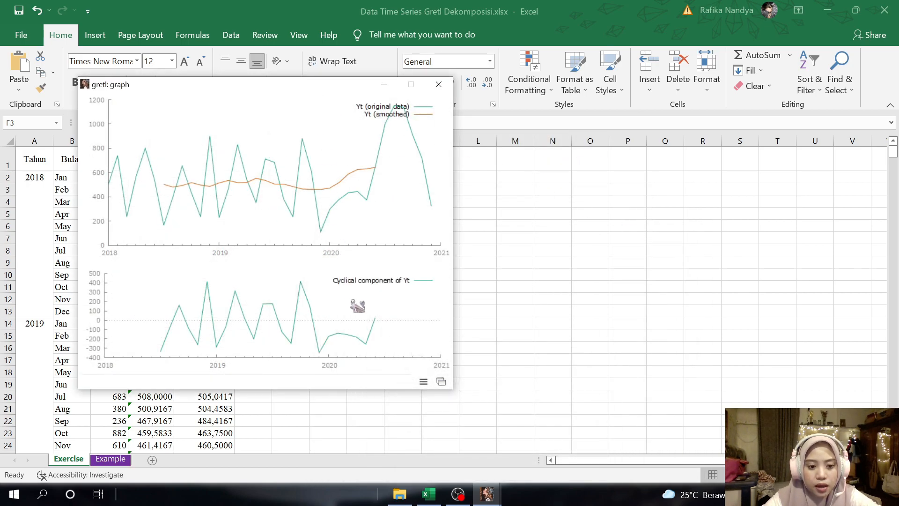
right_click(291, 195)
mouse_move(364, 253)
click(448, 251)
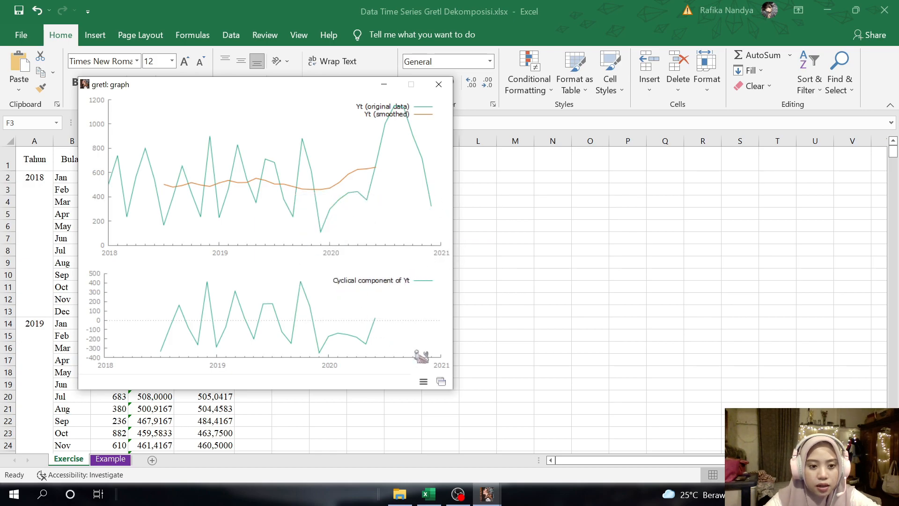
Step: Switch to Excel and paste the graph below the data table on the Exercise sheet, starting around row 41
click(500, 353)
scroll(500, 352, down, 9)
scroll(109, 311, down, 2)
scroll(109, 311, down, 1)
click(43, 215)
key(ctrl+v)
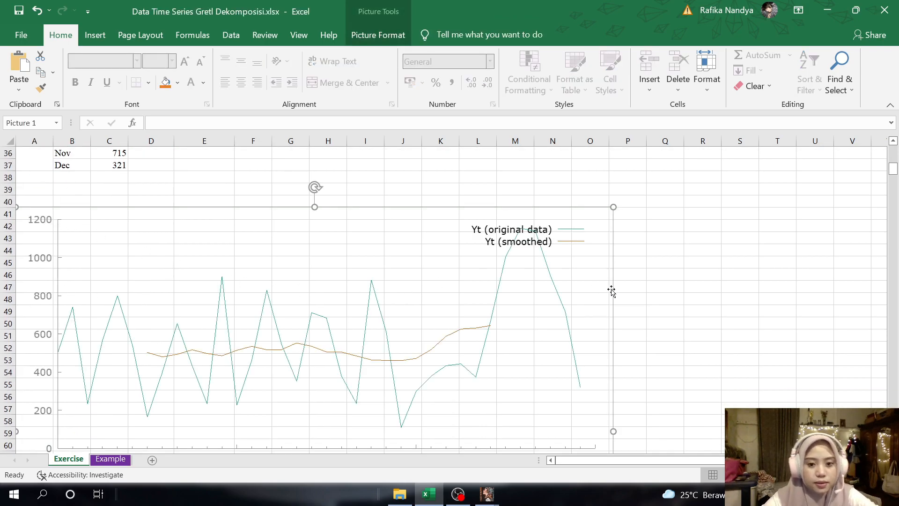
Step: Shrink the pasted graph to span about columns A to G and rows 41 to 58
scroll(598, 287, down, 5)
scroll(602, 327, down, 2)
drag(615, 399, 249, 225)
scroll(287, 305, up, 7)
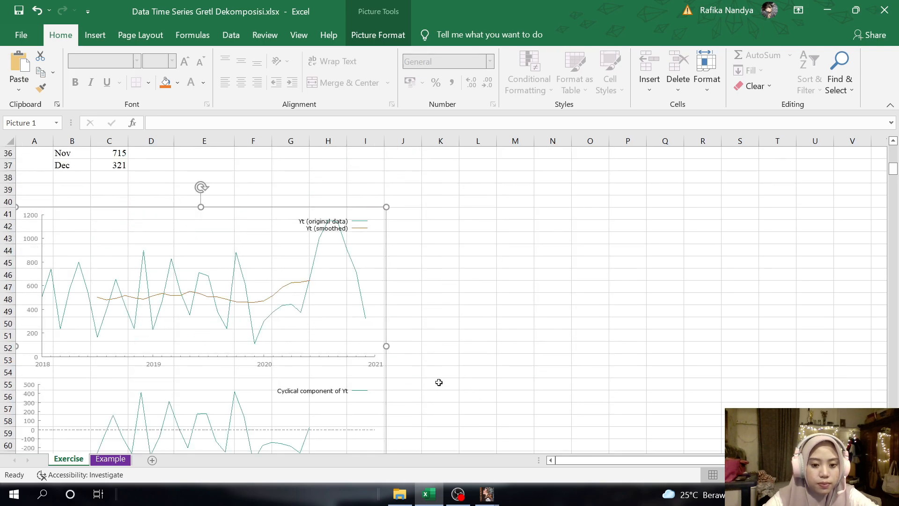
scroll(439, 382, down, 2)
drag(387, 396, 295, 330)
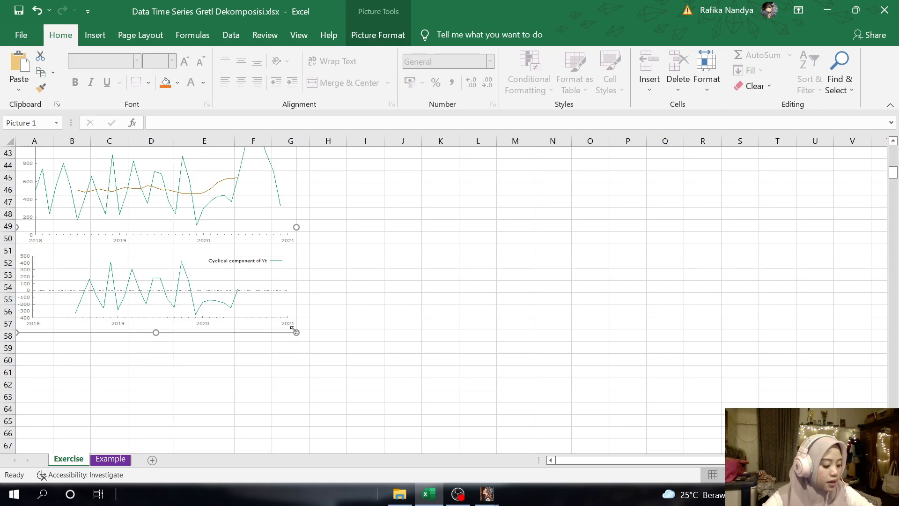
scroll(295, 330, up, 2)
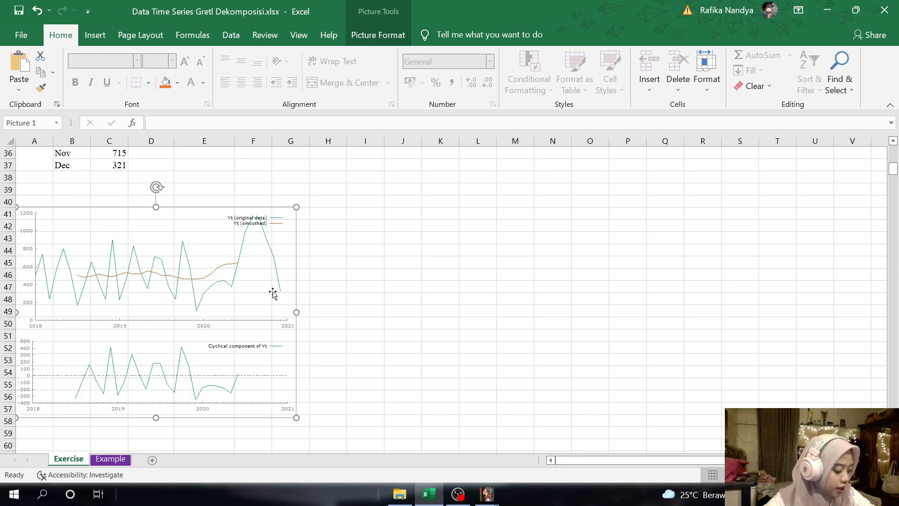
Step: Enter the header Sn*Ir=Yt/Tr*Cl in cell F1 and widen column F to fit it
scroll(393, 293, up, 12)
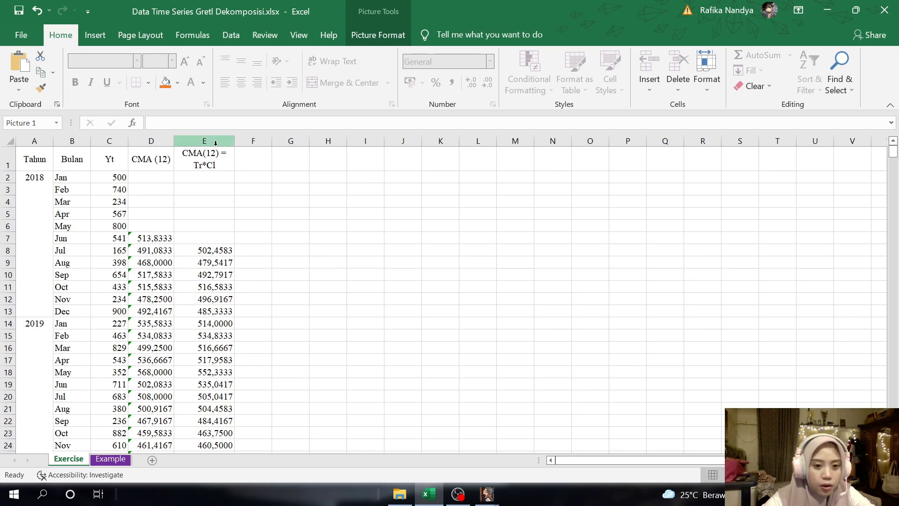
click(257, 164)
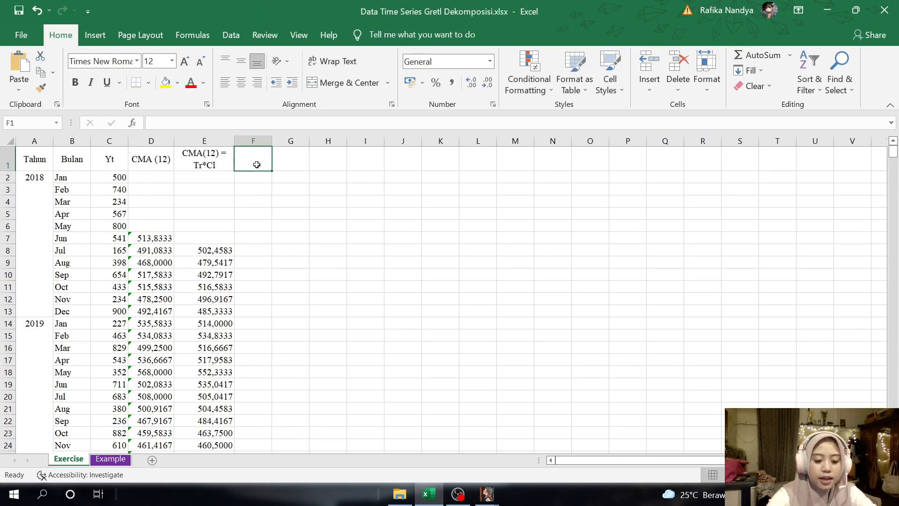
text(Sn*Ir=Yt/Tr*Cl)
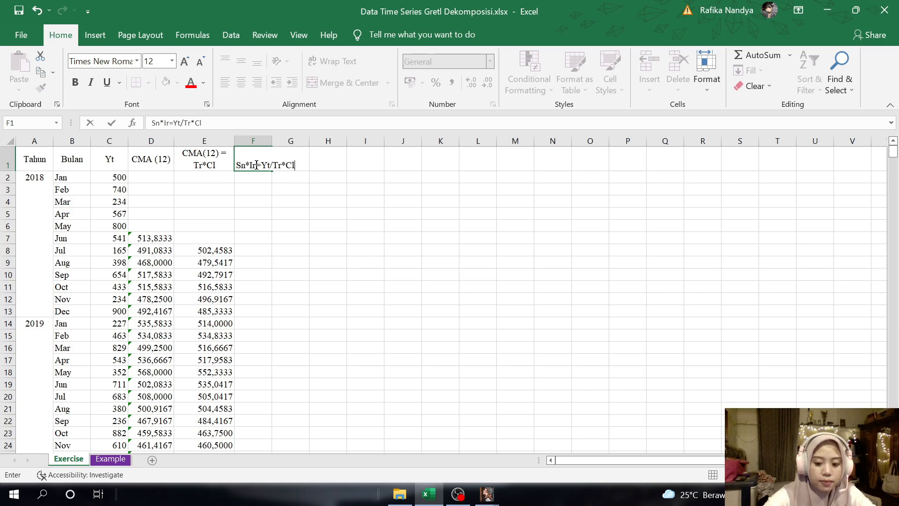
key(Return)
click(257, 165)
drag(272, 141, 302, 143)
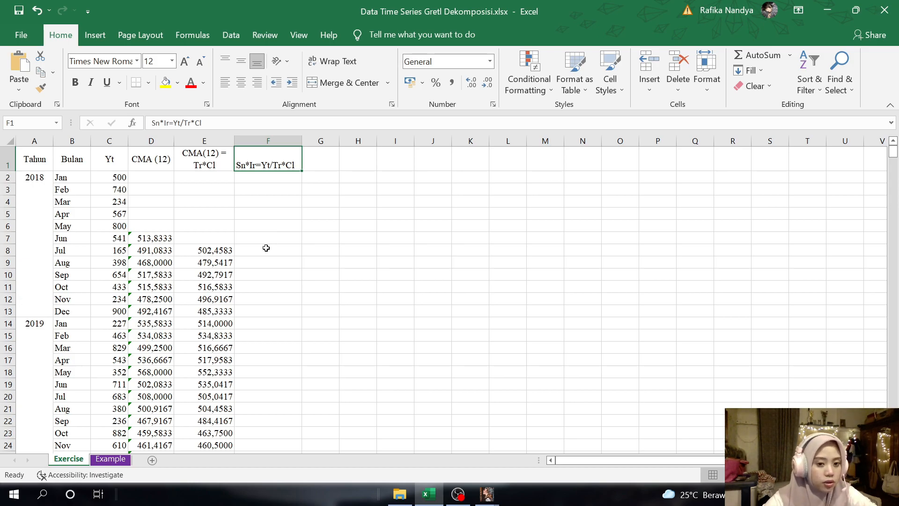
Step: Enter =C8/E8 in cell F8 as the Sn*Ir value for July 2018
click(263, 249)
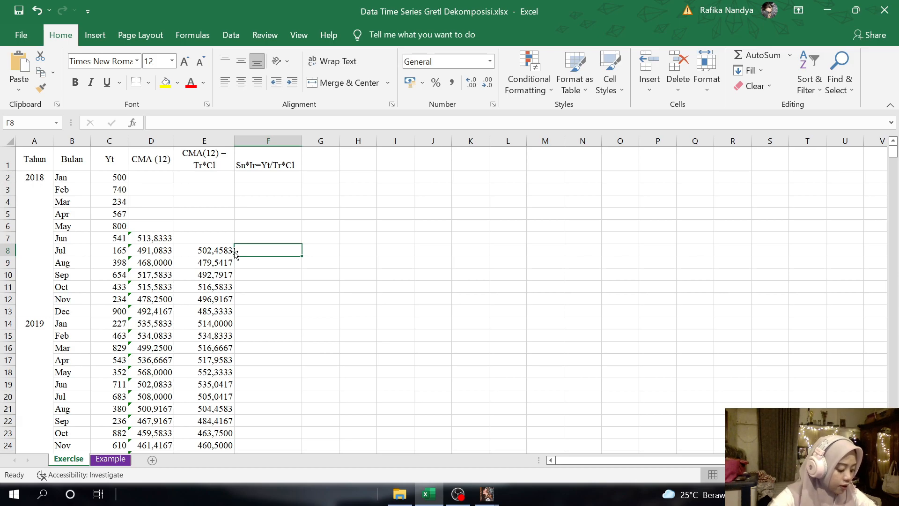
text(=)
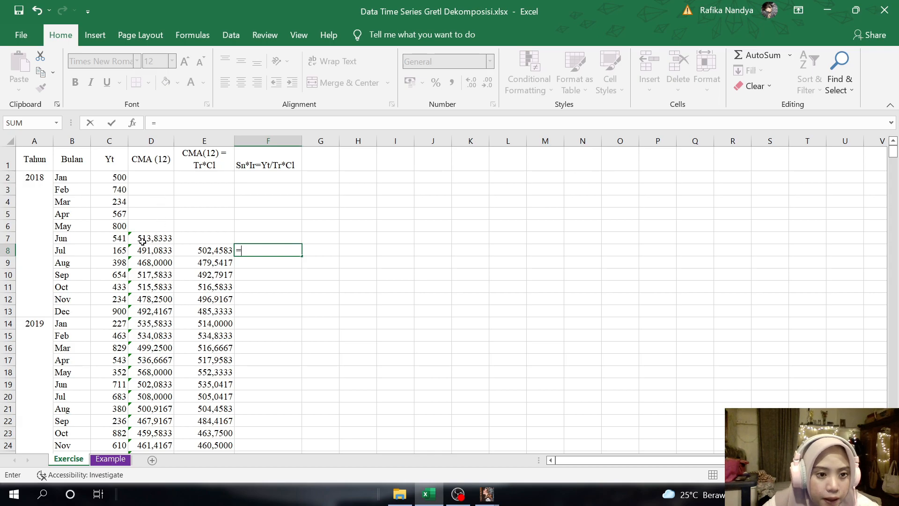
click(110, 251)
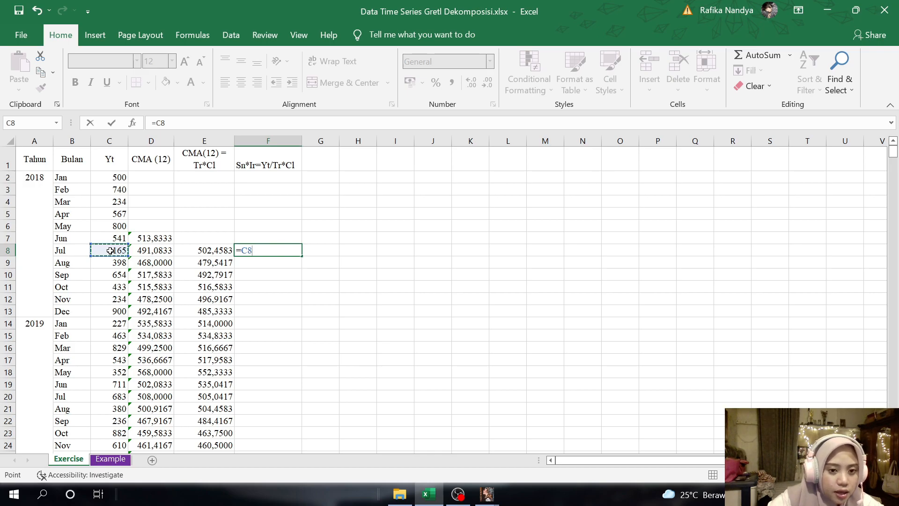
text(/)
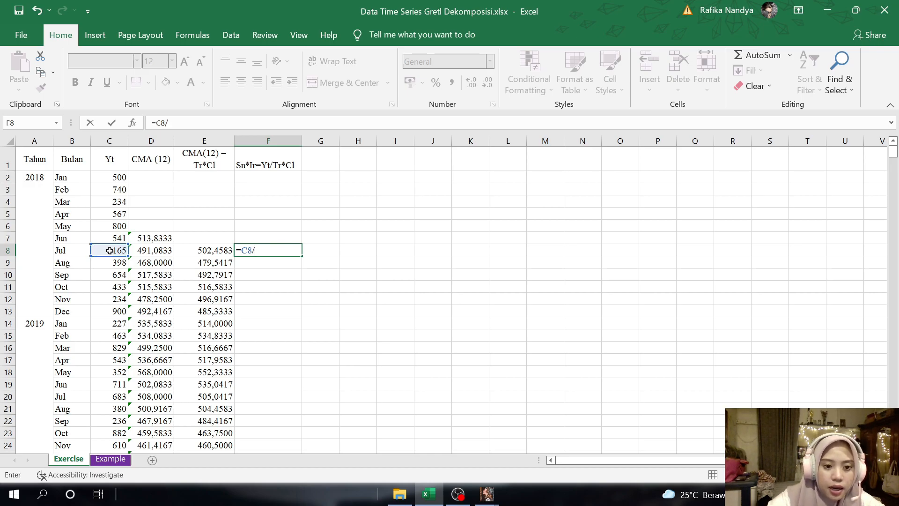
click(216, 253)
key(Return)
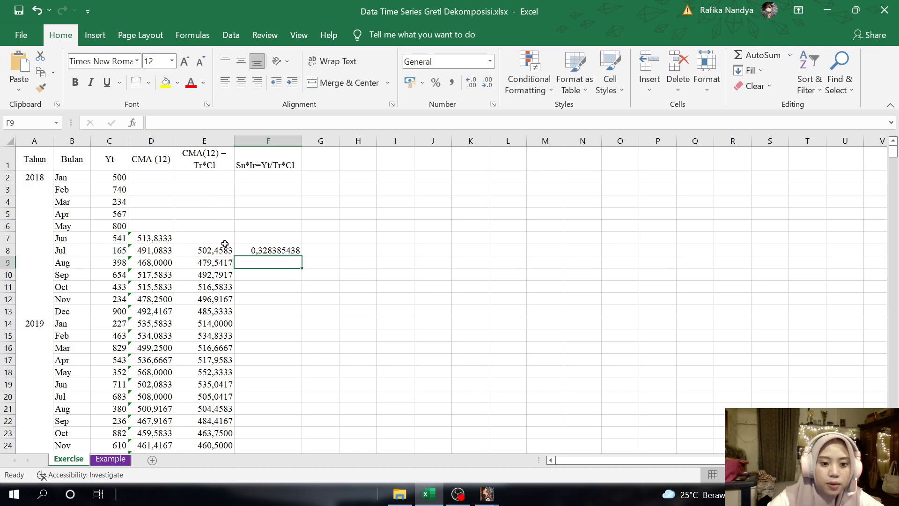
Step: Fill the Sn*Ir formula from F8 down through F31
click(286, 252)
drag(302, 256, 282, 378)
scroll(282, 377, up, 4)
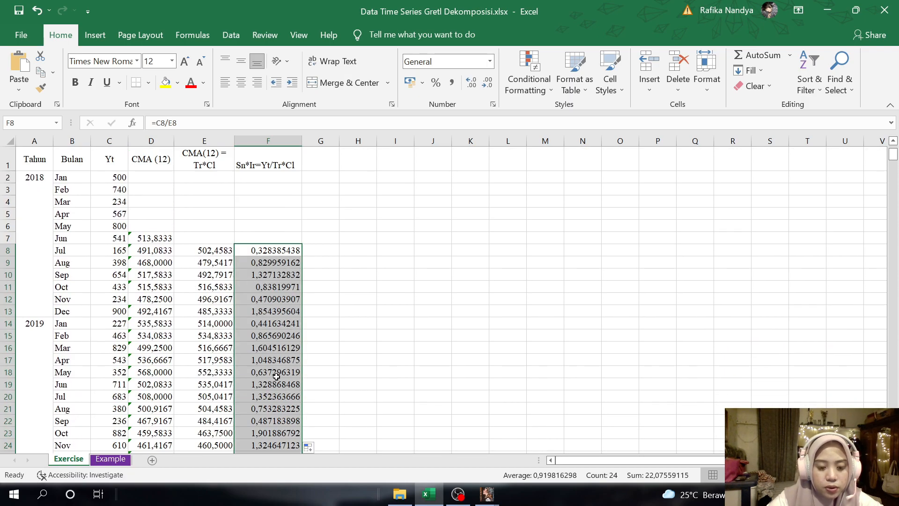
Step: Format the filled Sn*Ir values to show four decimal places
click(486, 85)
click(487, 85)
click(487, 85)
click(487, 85)
click(487, 85)
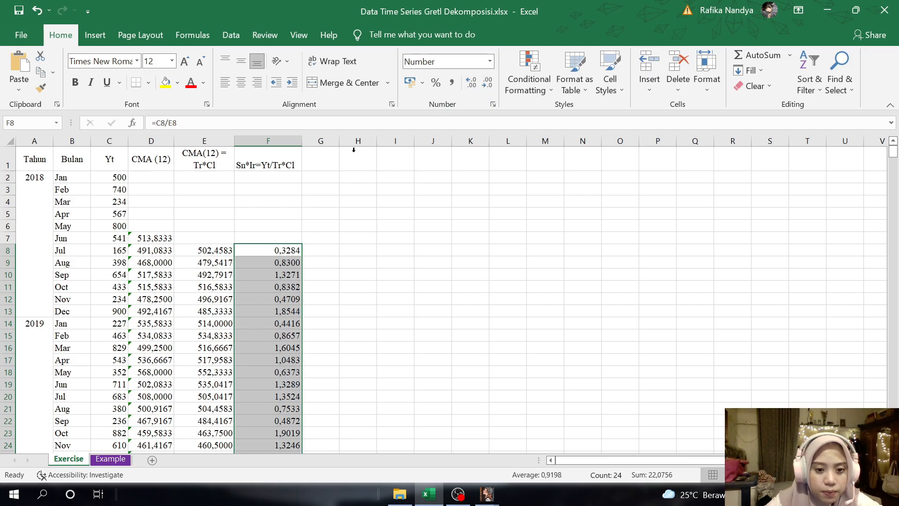
Step: Center the Sn*Ir header in cell F1 vertically and horizontally
click(297, 158)
click(240, 61)
click(240, 61)
click(241, 62)
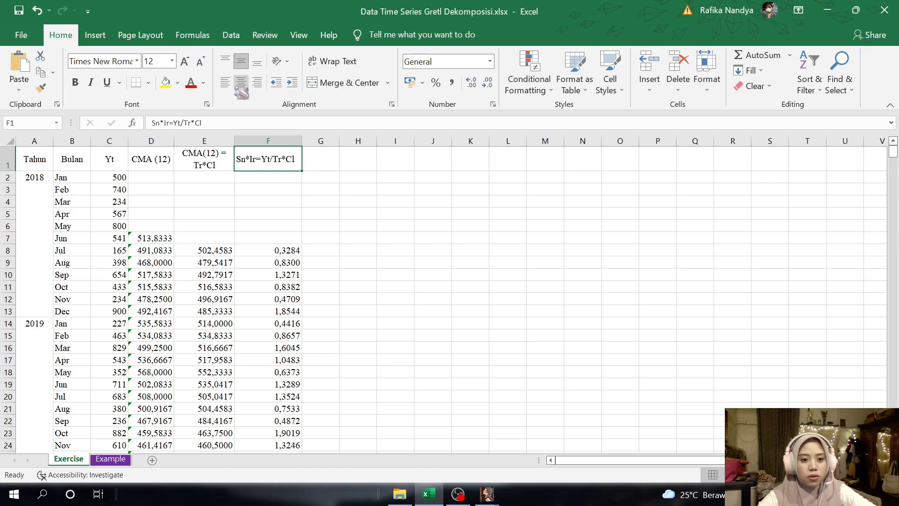
click(323, 163)
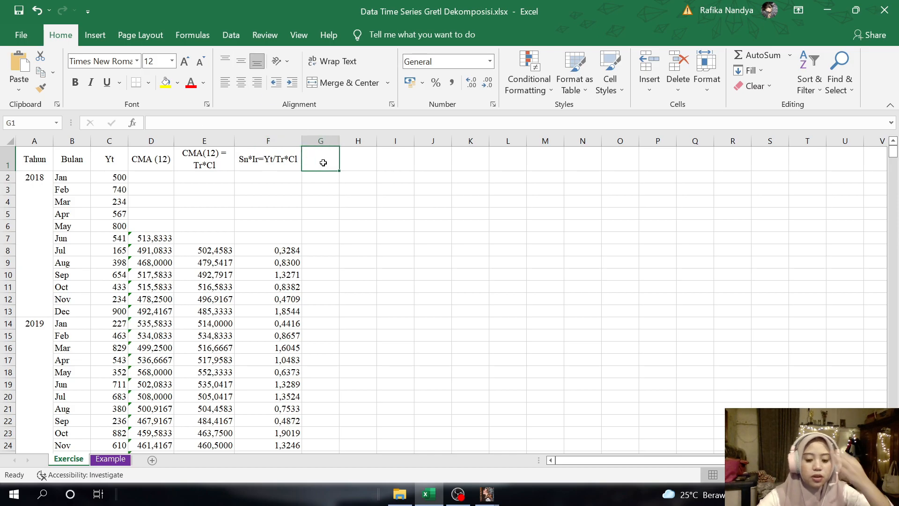
Step: Enter the header "Indeks 1" in cell G1
text(Ind)
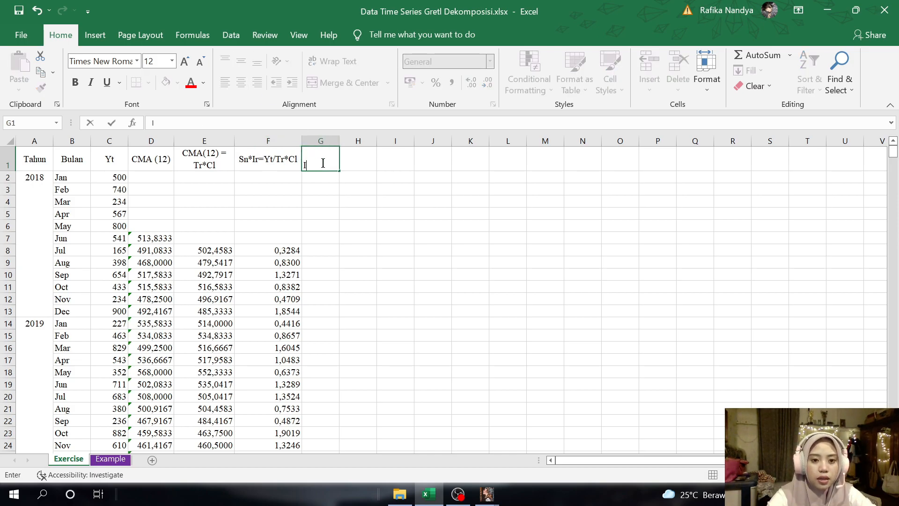
key(BackSpace)
key(BackSpace)
text(ndk)
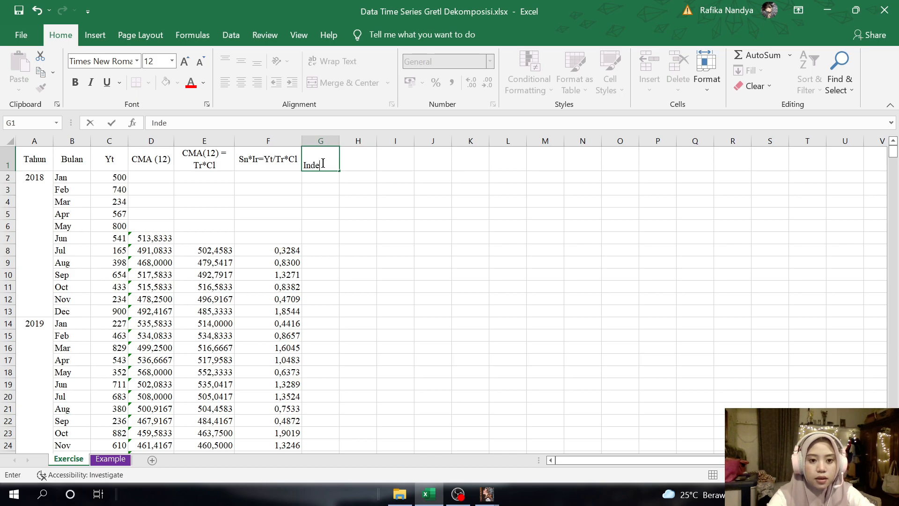
text(ks 1)
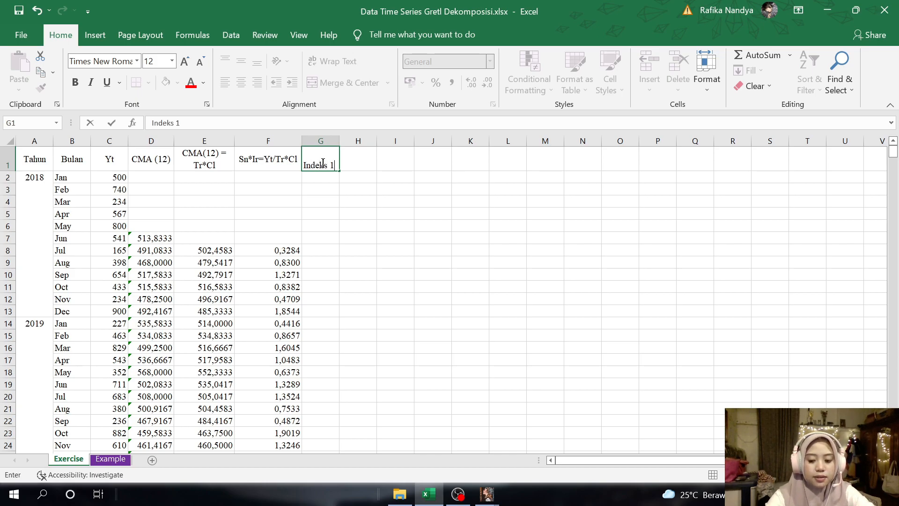
key(Return)
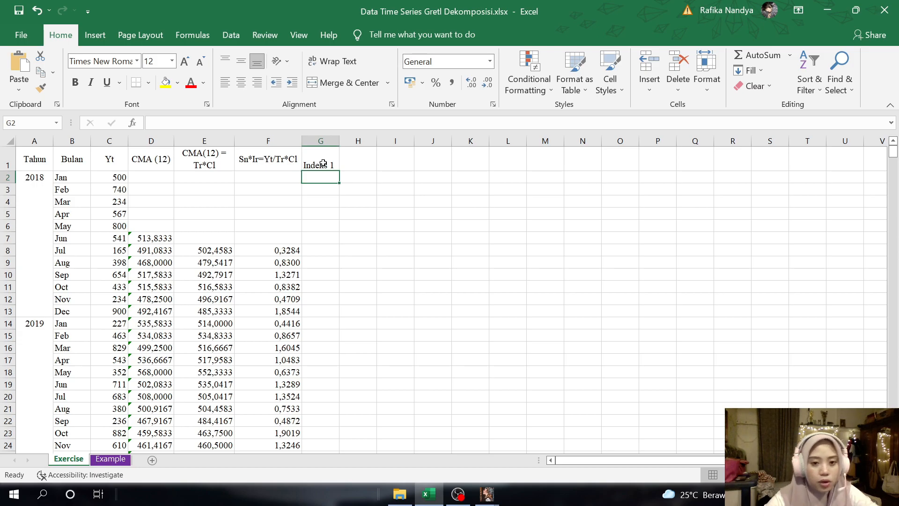
Step: Copy the January to December 2019 Sn*Ir ratios (F14:F25) and paste them as values only starting at G2
click(245, 325)
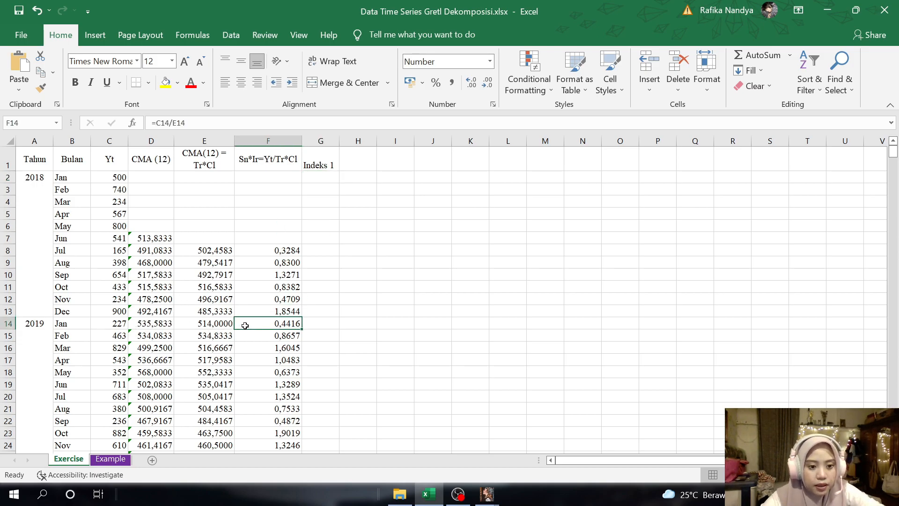
drag(245, 325, 252, 398)
key(ctrl+c)
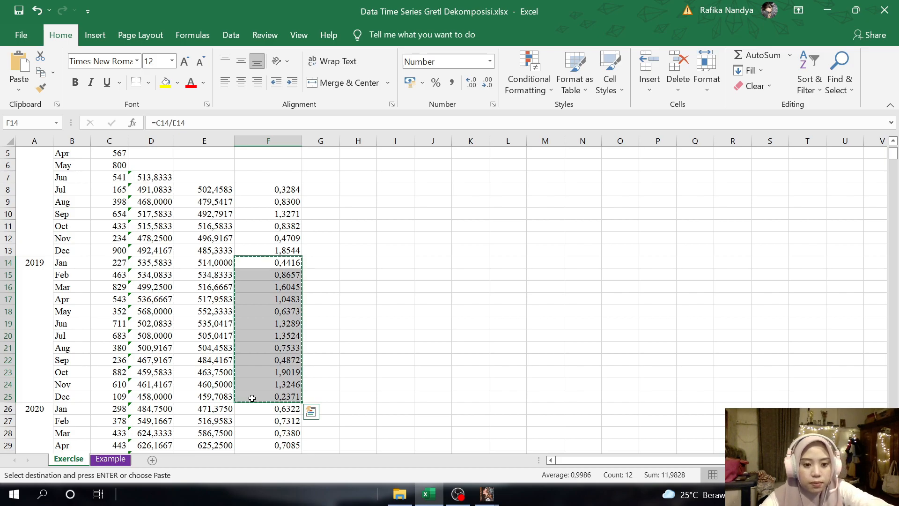
scroll(306, 178, up, 2)
click(305, 178)
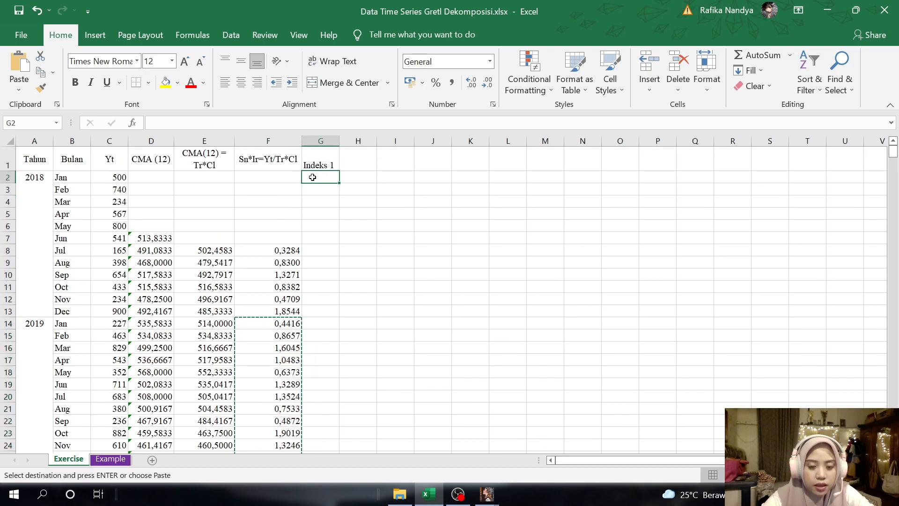
right_click(313, 177)
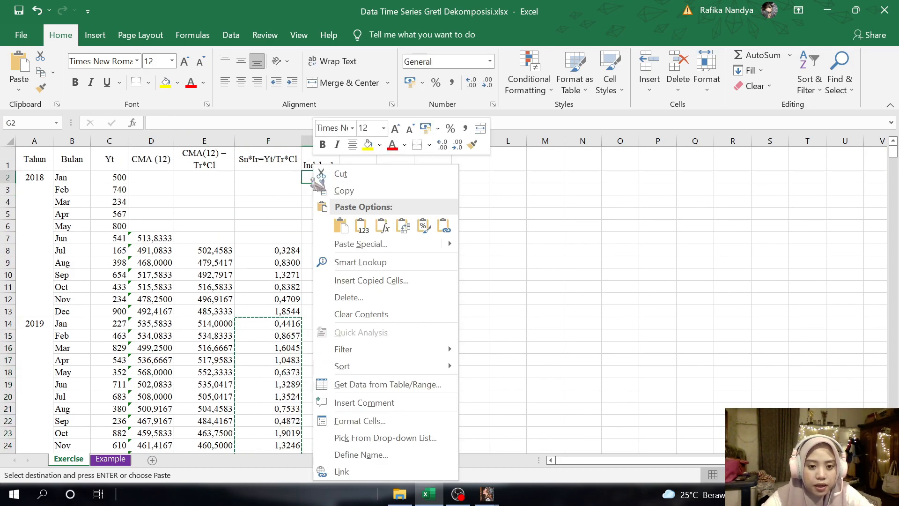
click(342, 244)
click(260, 201)
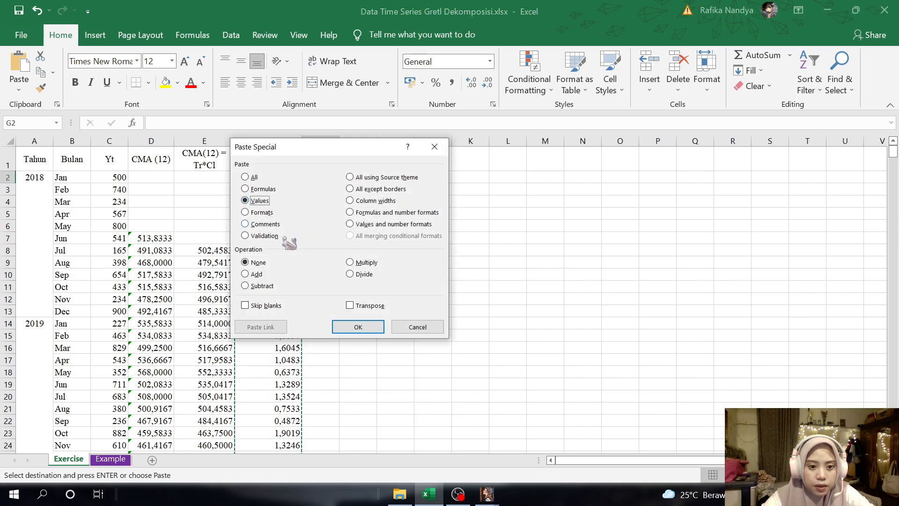
click(357, 328)
Step: Center the Indeks 1 header in cell G1 horizontally and vertically
click(329, 164)
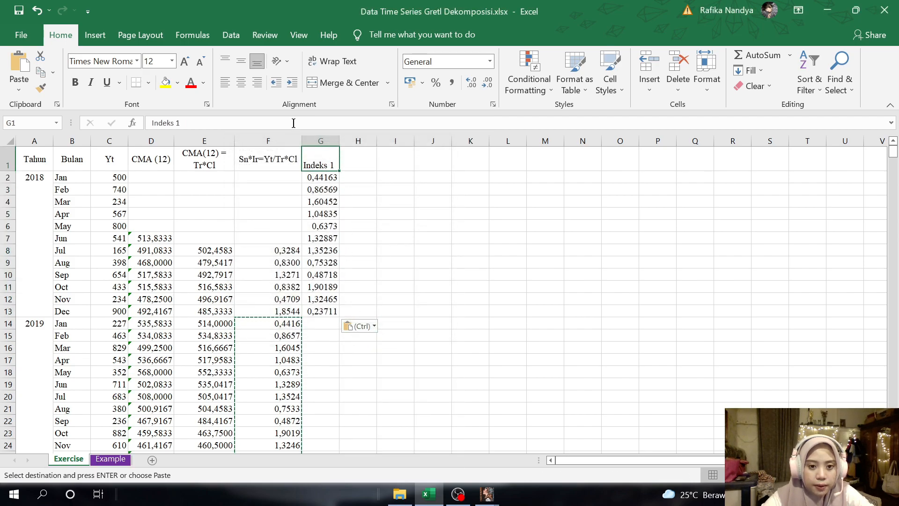
click(241, 83)
click(241, 61)
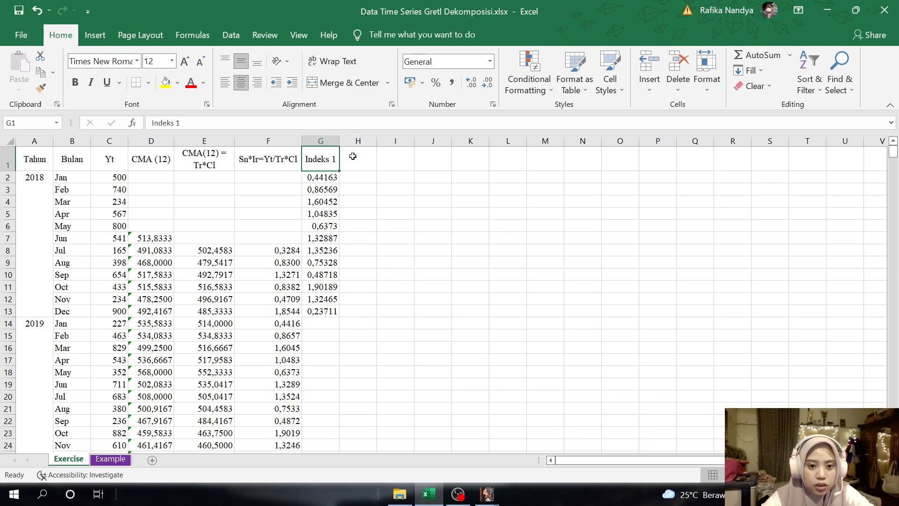
Step: Enter the header "Indeks 2" in cell H1 and center it vertically and horizontally
click(356, 159)
text(Indek)
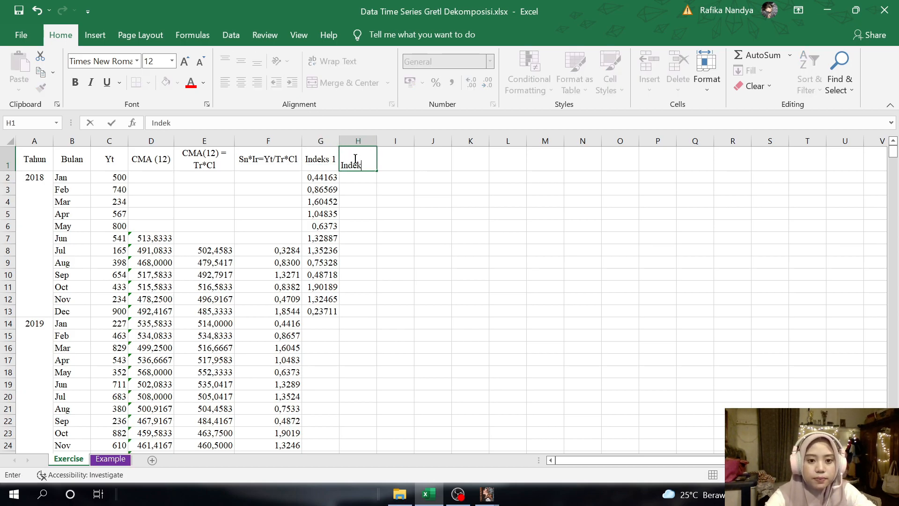
text(s 2)
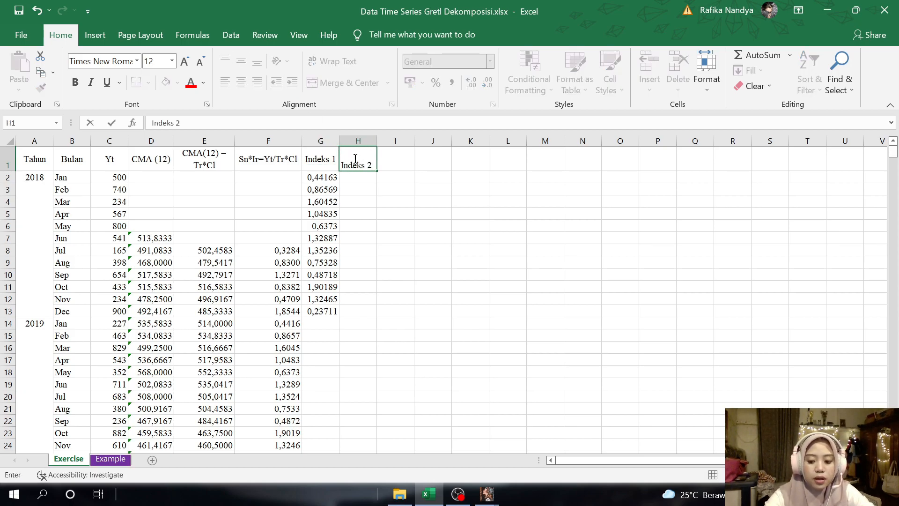
key(Return)
click(356, 158)
click(242, 61)
click(242, 83)
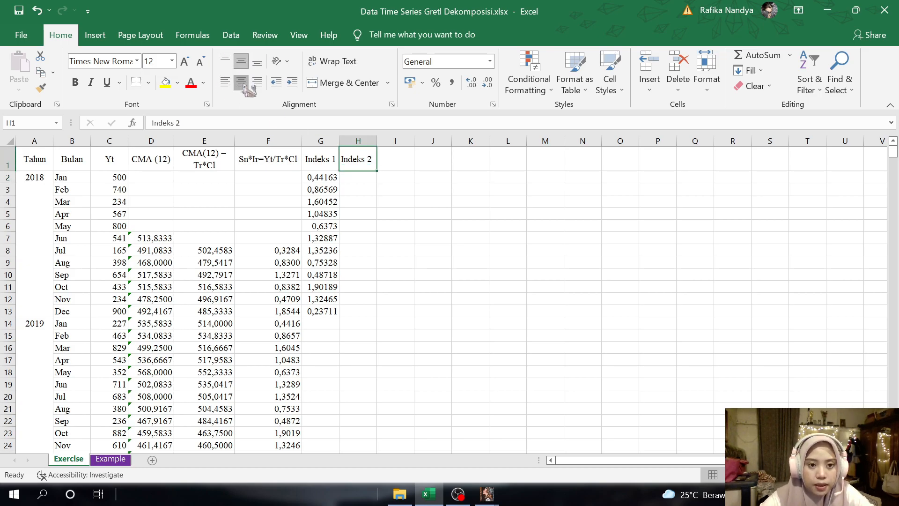
Step: Copy the July to December 2018 Sn*Ir ratios (F8:F13) into the Indeks 2 column starting at H8
click(351, 251)
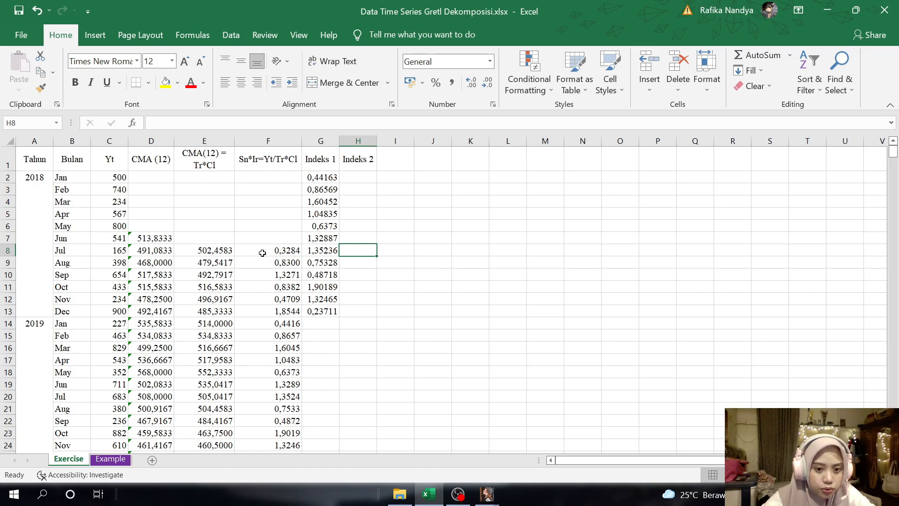
drag(263, 252, 273, 310)
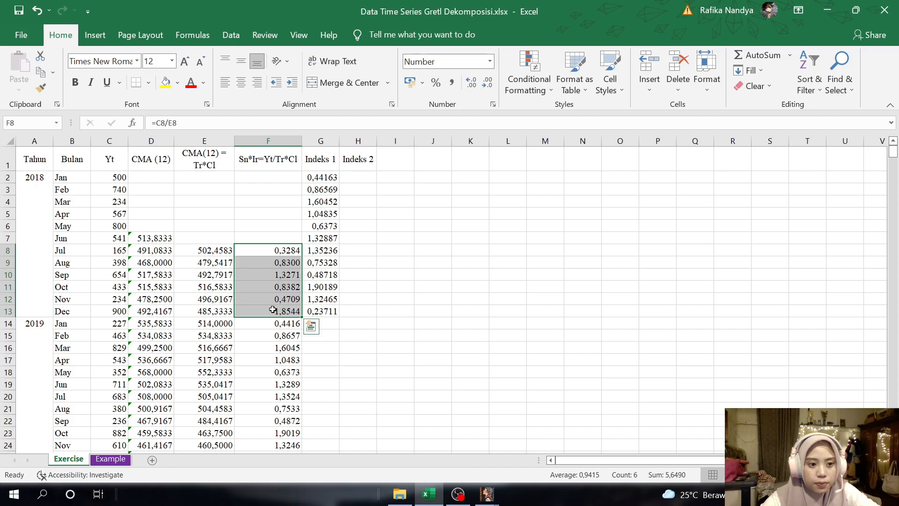
key(ctrl+c)
click(352, 252)
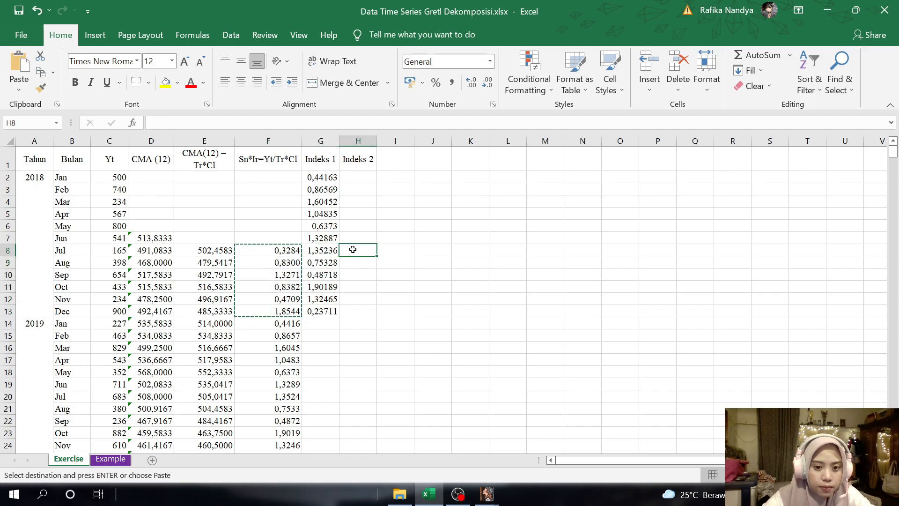
right_click(351, 252)
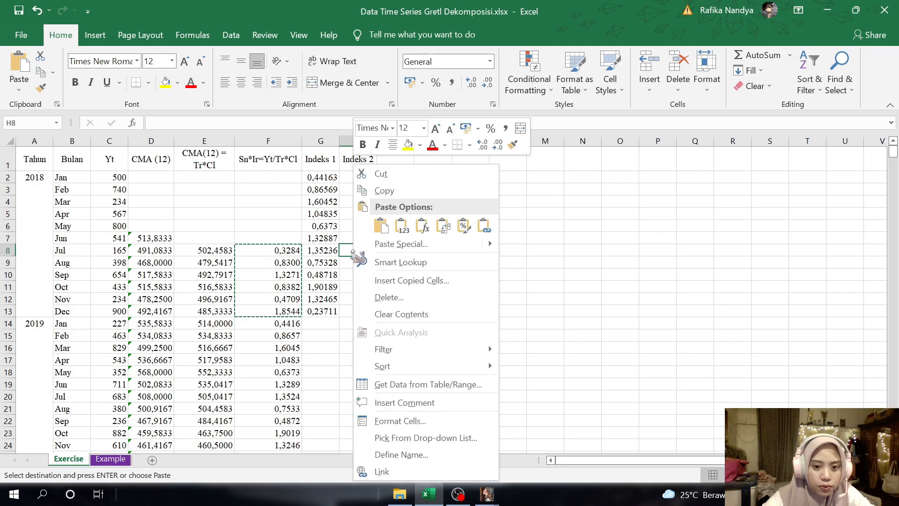
Step: Paste the copied July–December 2018 ratios as values only into the Indeks 2 column starting at H8
click(387, 244)
click(295, 194)
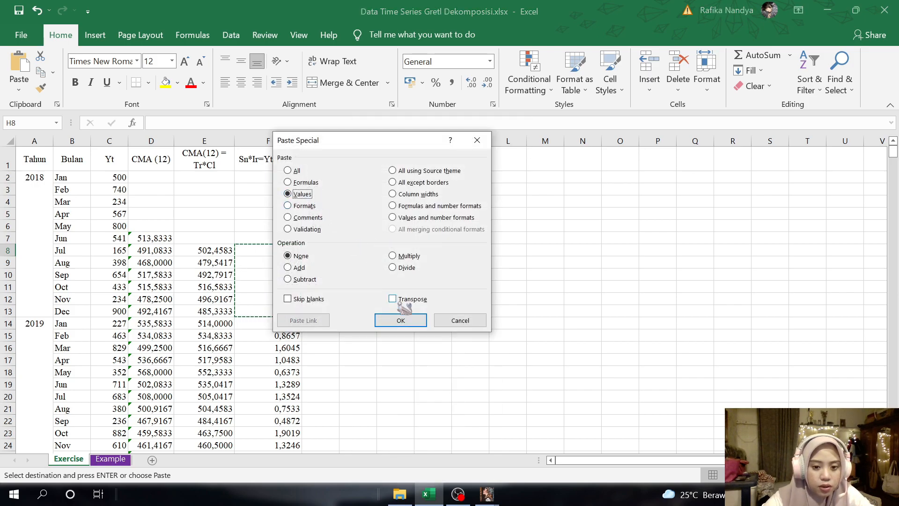
click(401, 320)
click(363, 238)
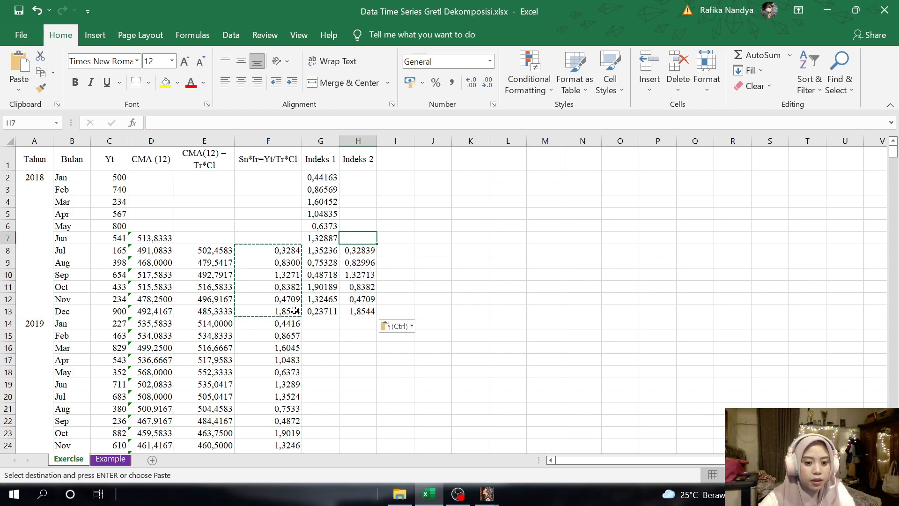
Step: Copy the January–June 2020 ratios in F26:F31 and paste them as values only into the Indeks 2 column starting at H2
scroll(346, 288, down, 5)
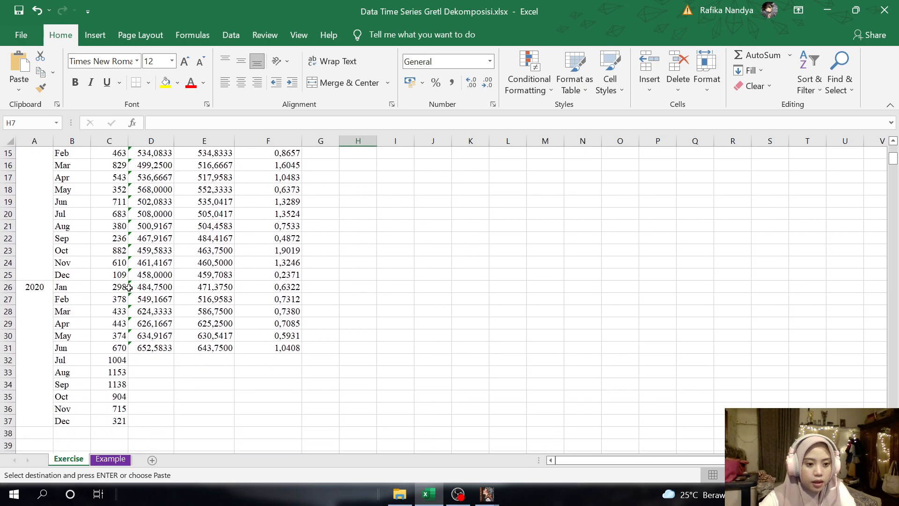
scroll(128, 287, up, 5)
scroll(259, 286, down, 5)
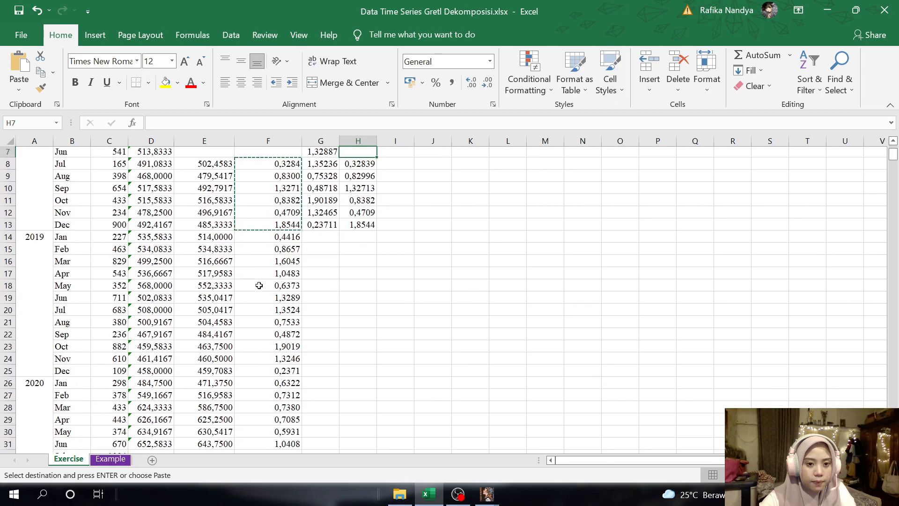
drag(283, 291, 293, 346)
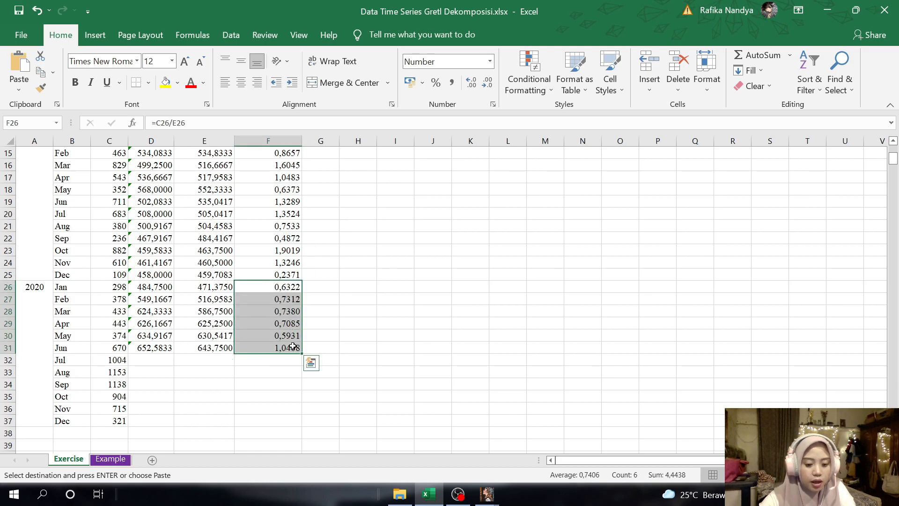
key(ctrl+c)
scroll(292, 345, up, 2)
scroll(293, 346, up, 4)
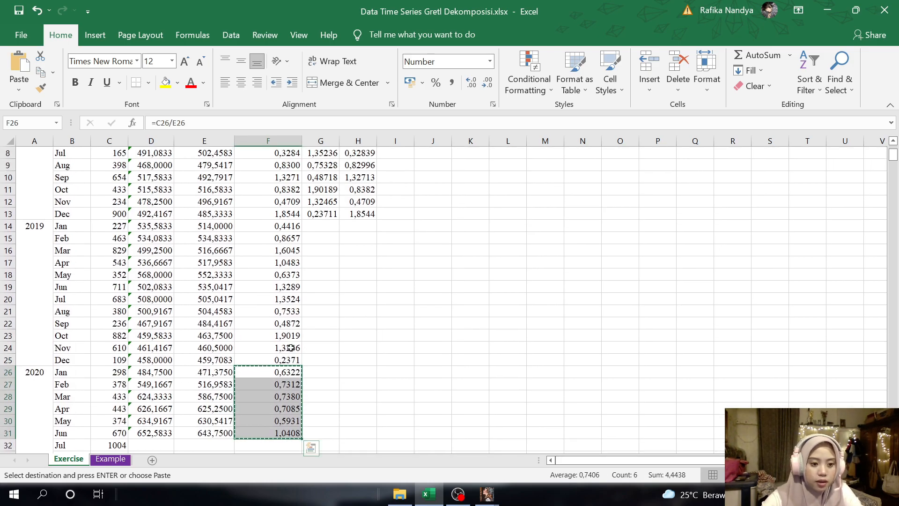
click(361, 170)
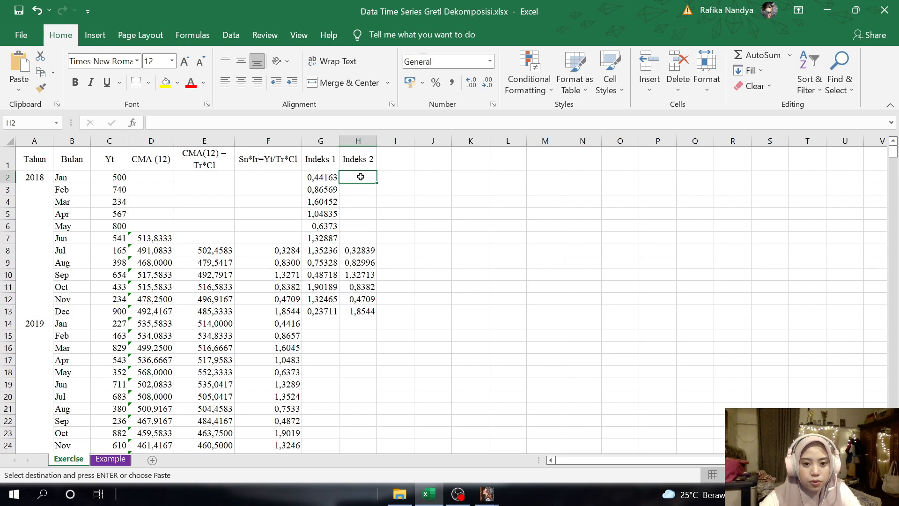
right_click(361, 170)
click(393, 245)
click(307, 197)
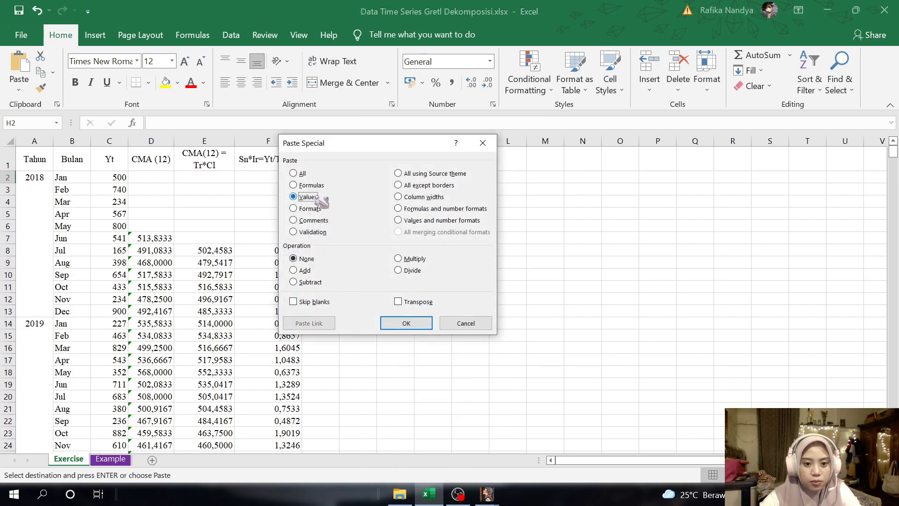
click(421, 323)
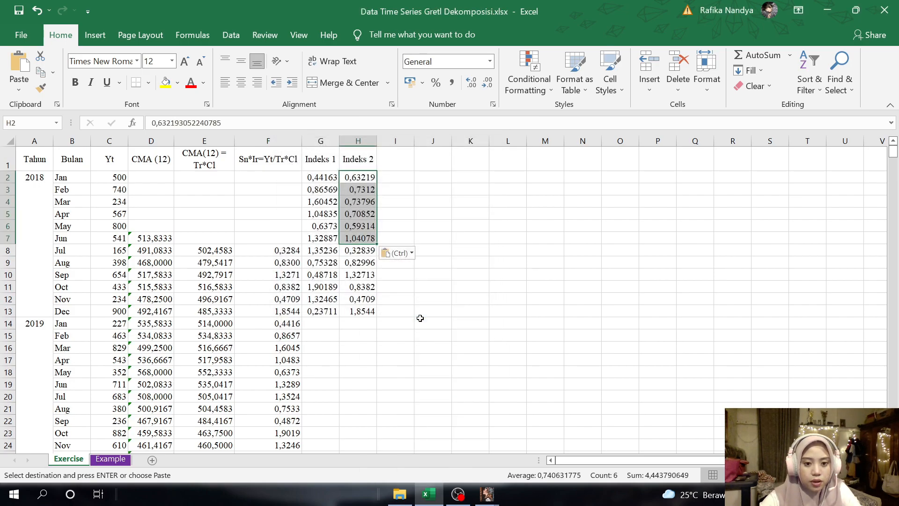
click(388, 322)
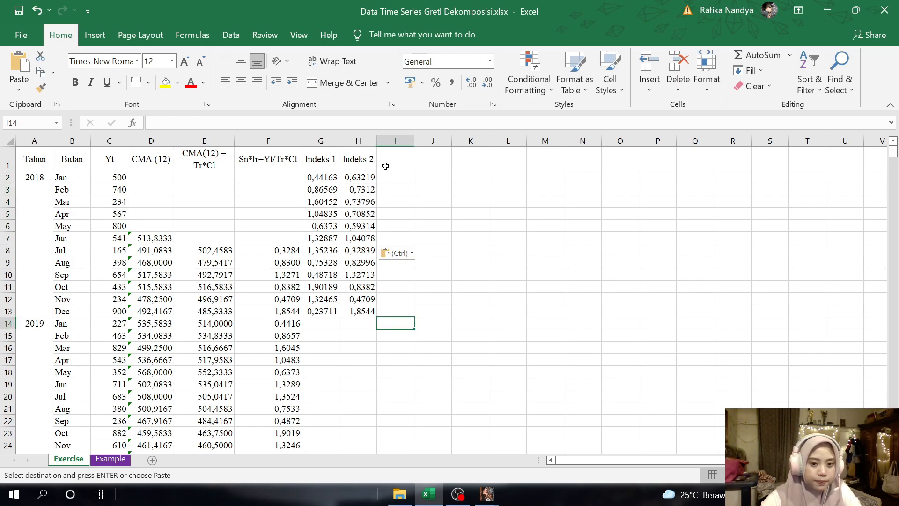
Step: Insert a blank row above the header row and enter the heading "Seasonal Factor" in I1
click(4, 162)
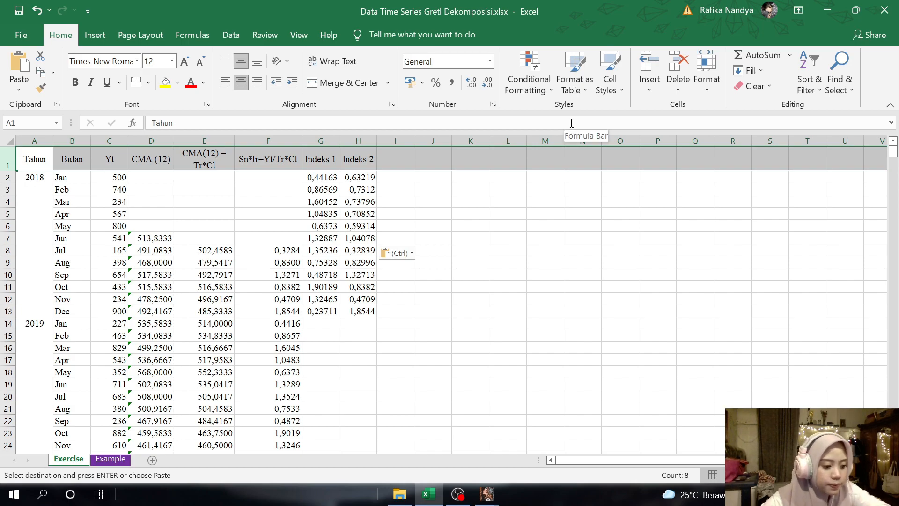
click(650, 65)
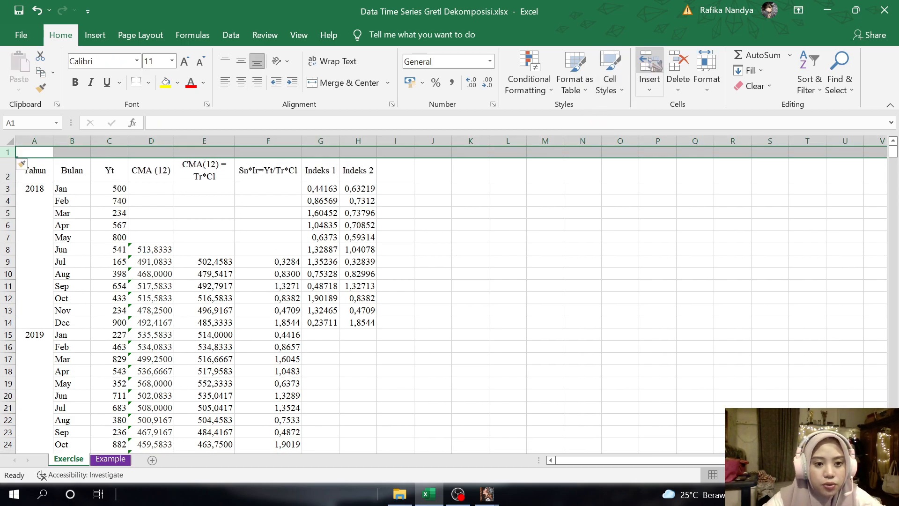
click(402, 154)
text(Se)
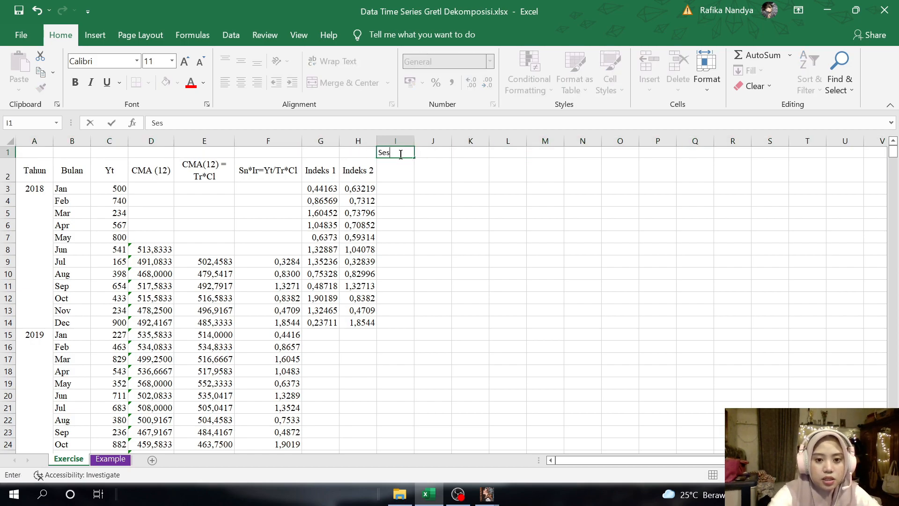
text(asonal)
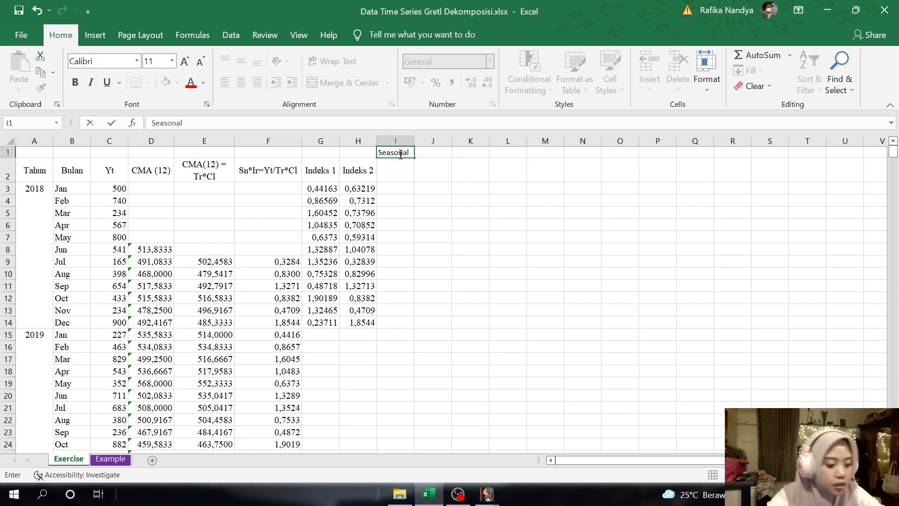
text( Factor)
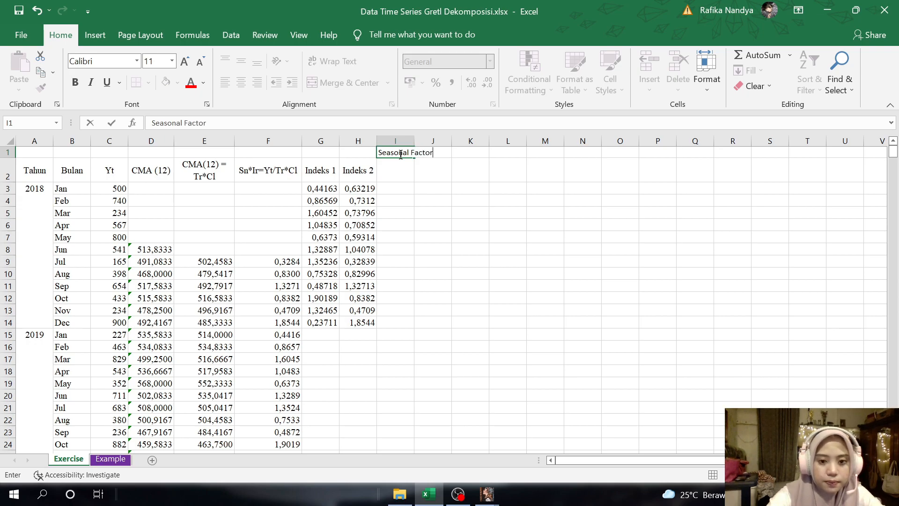
key(Return)
Step: Widen column I to fit the "Seasonal Factor" heading and format the heading in Times New Roman, size 12
click(400, 154)
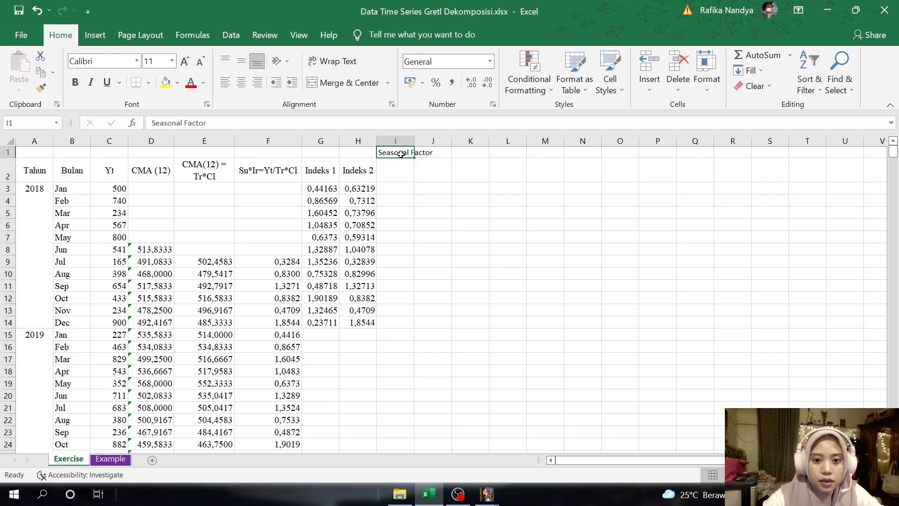
drag(414, 143, 445, 143)
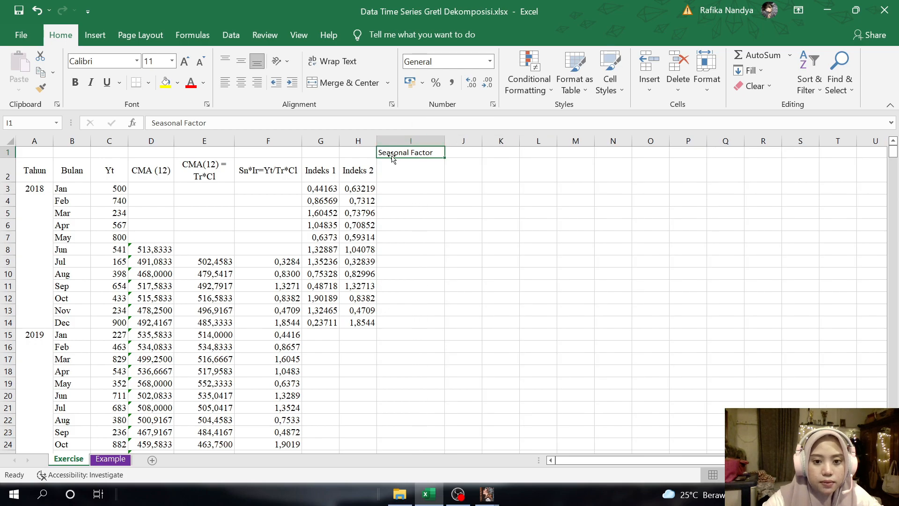
click(137, 61)
text(Ti)
key(Return)
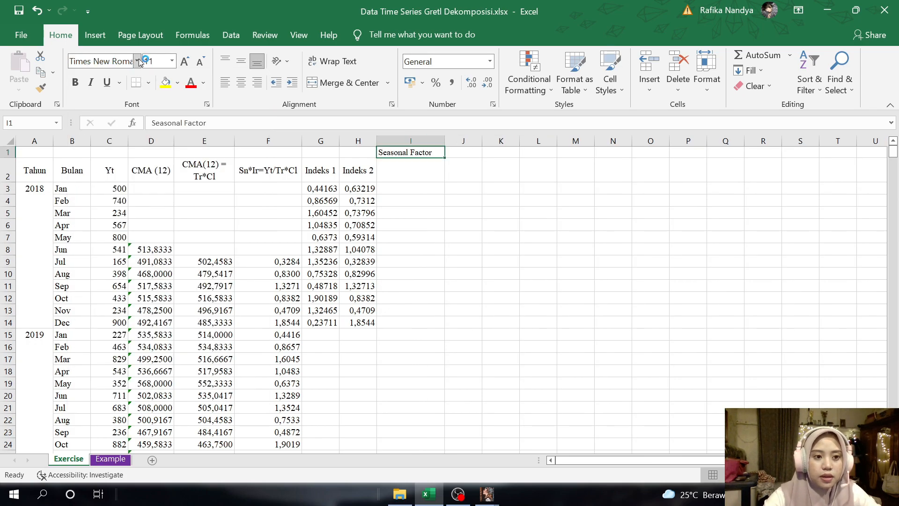
click(185, 62)
Step: Enter the subheading "Rata-Rata" in I2 and centre it horizontally and vertically
click(394, 177)
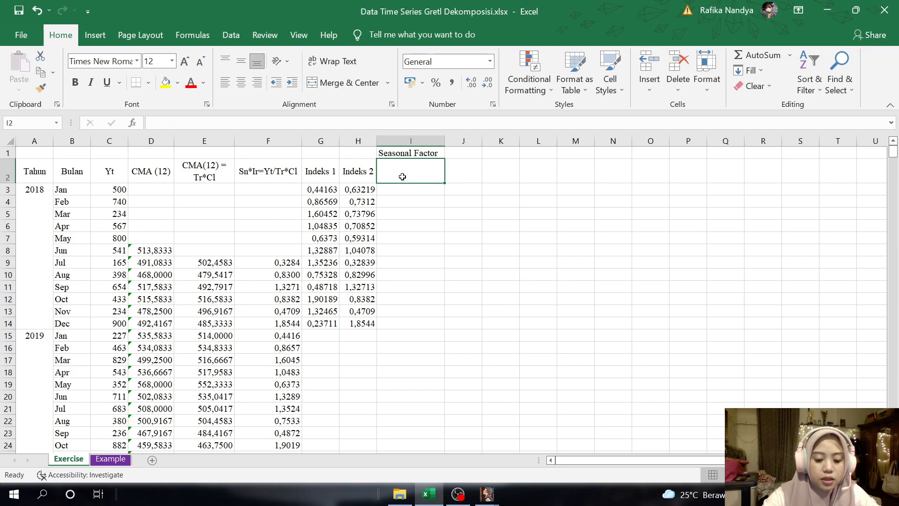
text(Rata-rata)
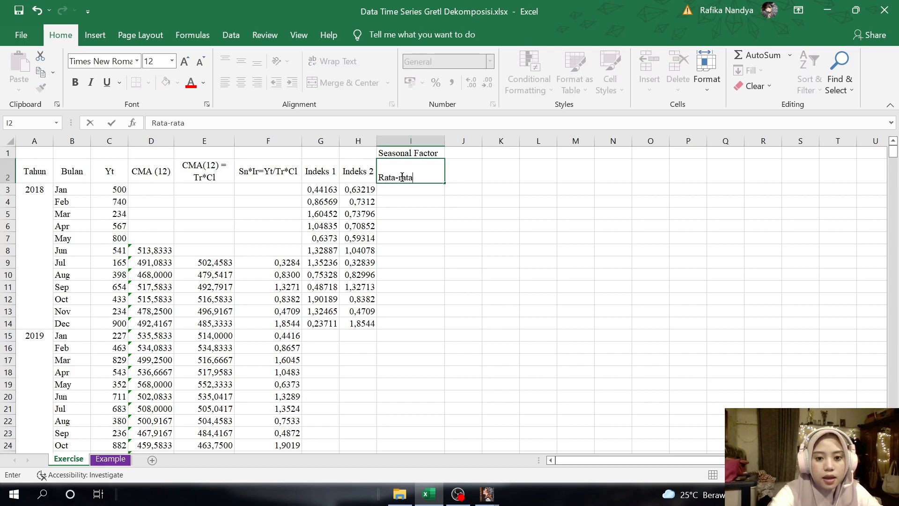
text(Rata)
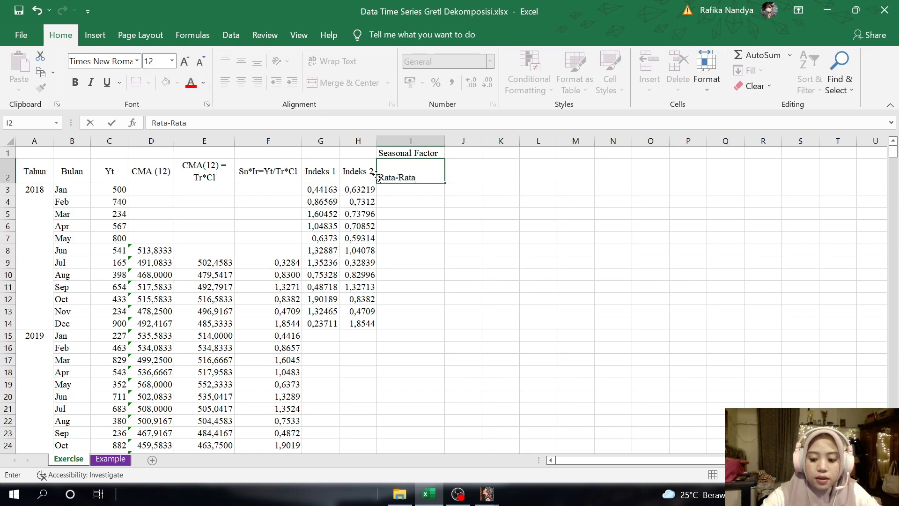
key(ctrl+Return)
click(241, 82)
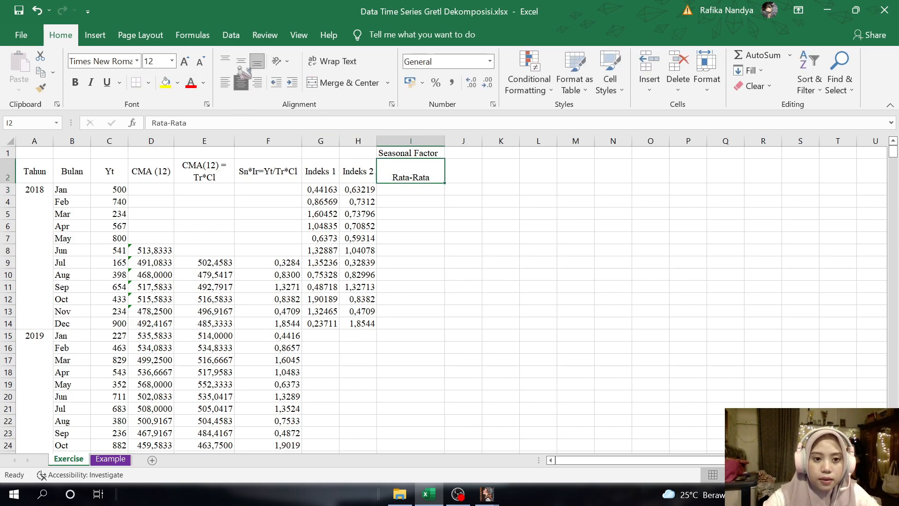
click(241, 62)
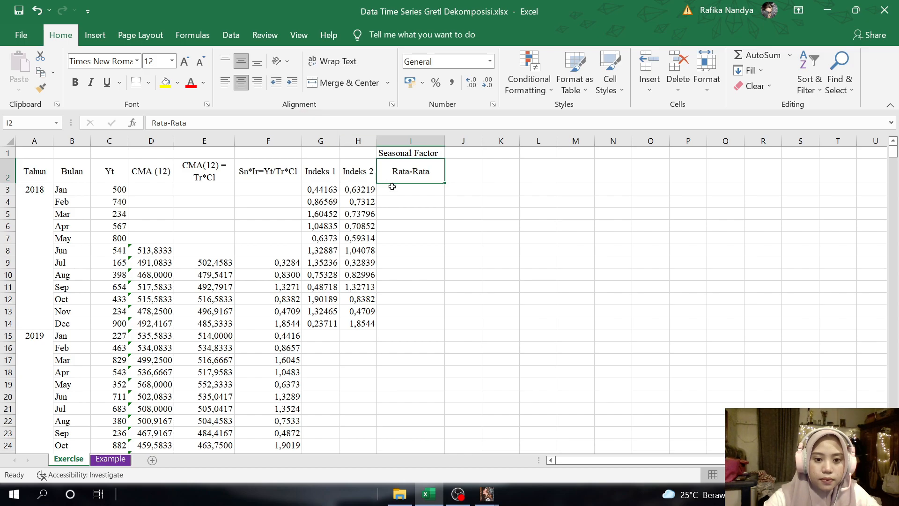
Step: Average the January Indeks 1 and Indeks 2 values in I3 with =AVERAGE(G3:H3) and fill the formula down to I14
click(392, 187)
text(=)
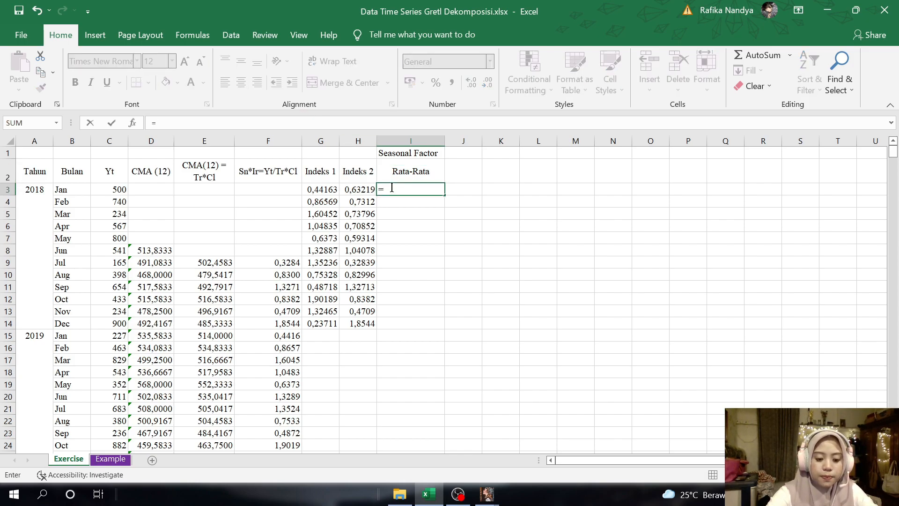
text(AV)
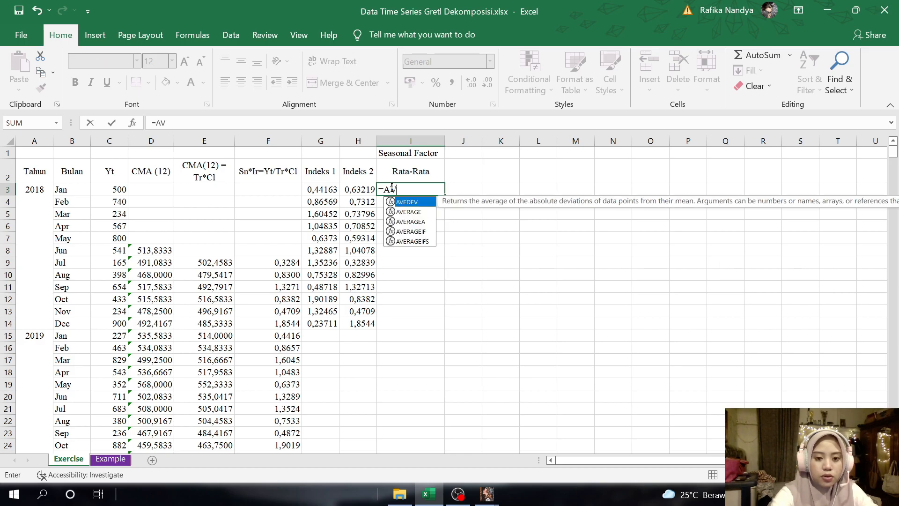
text(ERAGE()
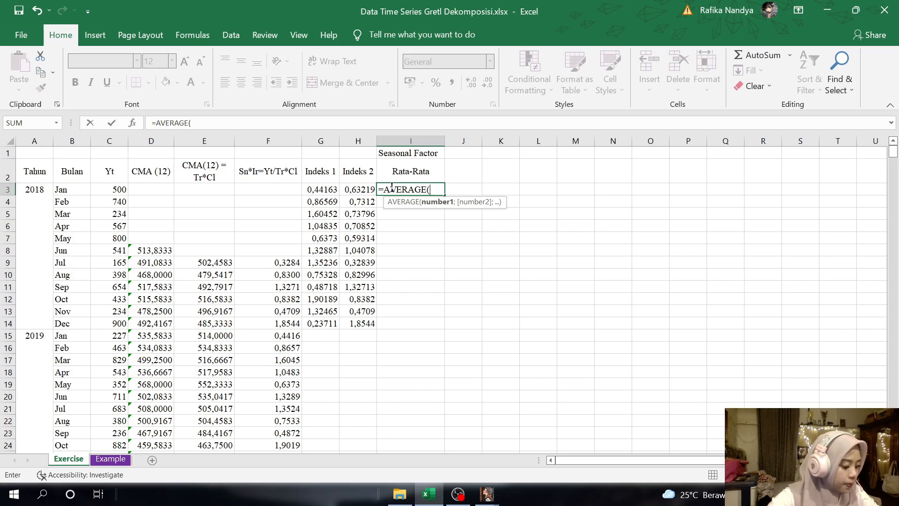
click(392, 185)
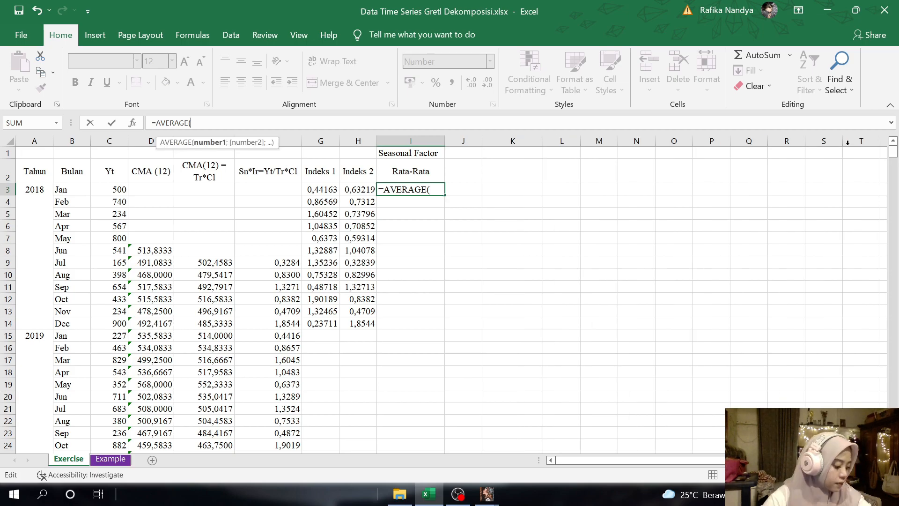
click(326, 190)
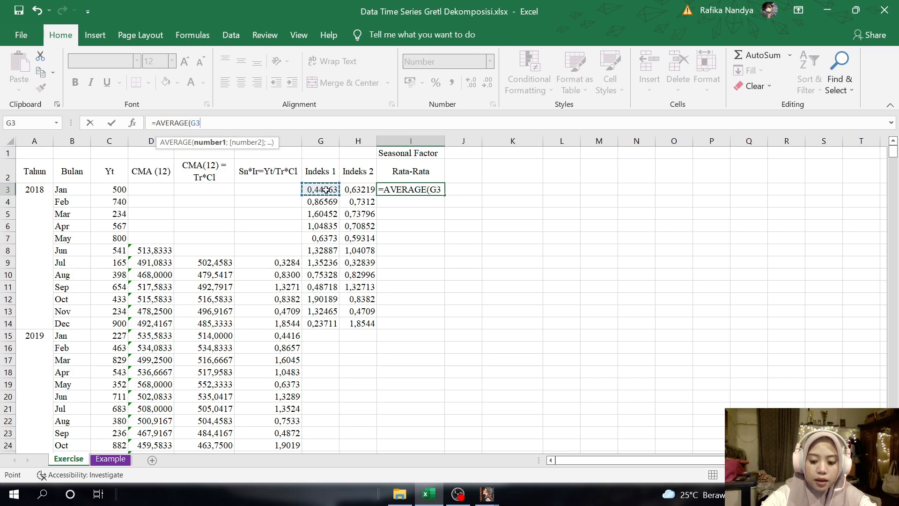
drag(331, 190, 347, 190)
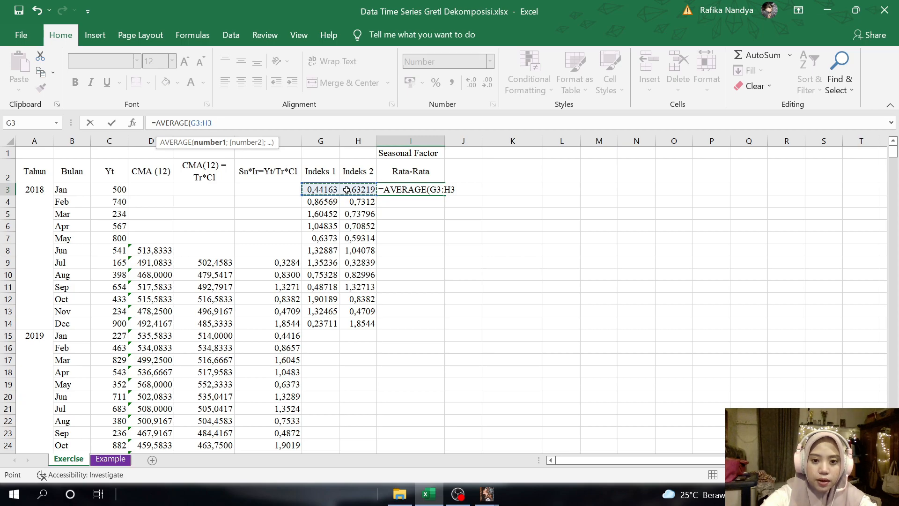
text())
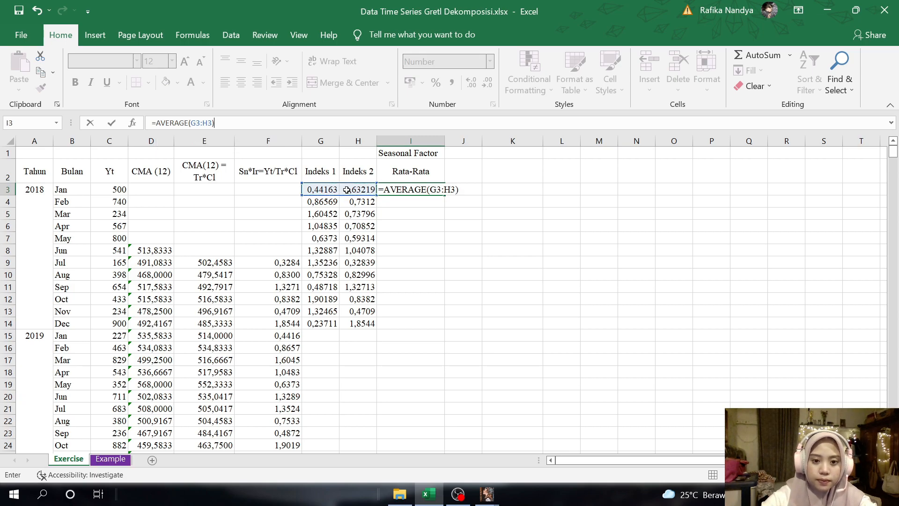
key(Return)
click(399, 190)
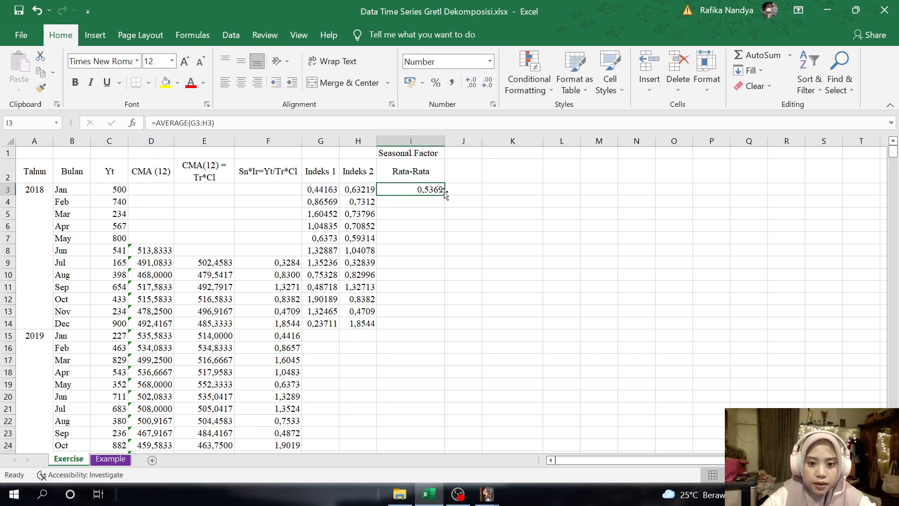
drag(446, 197, 429, 330)
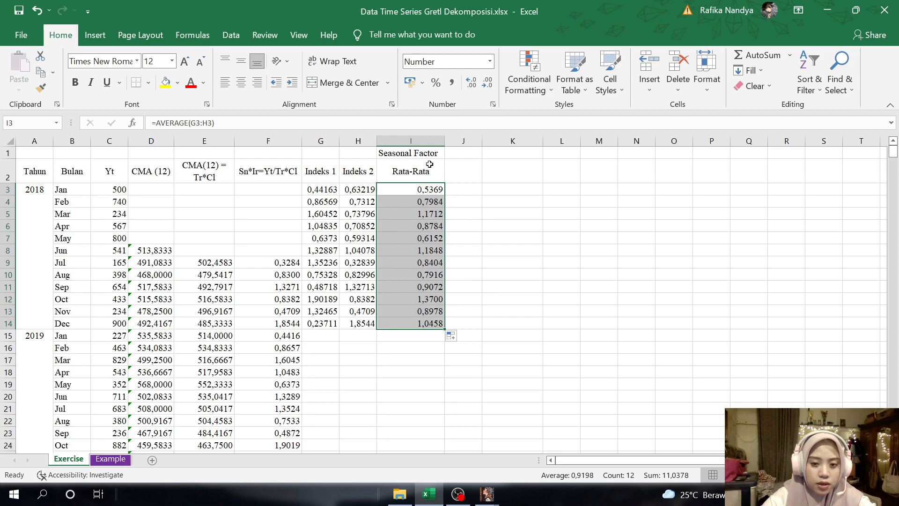
Step: Total the monthly Rata-Rata averages in I15 with =SUM(I3:I14)
click(395, 334)
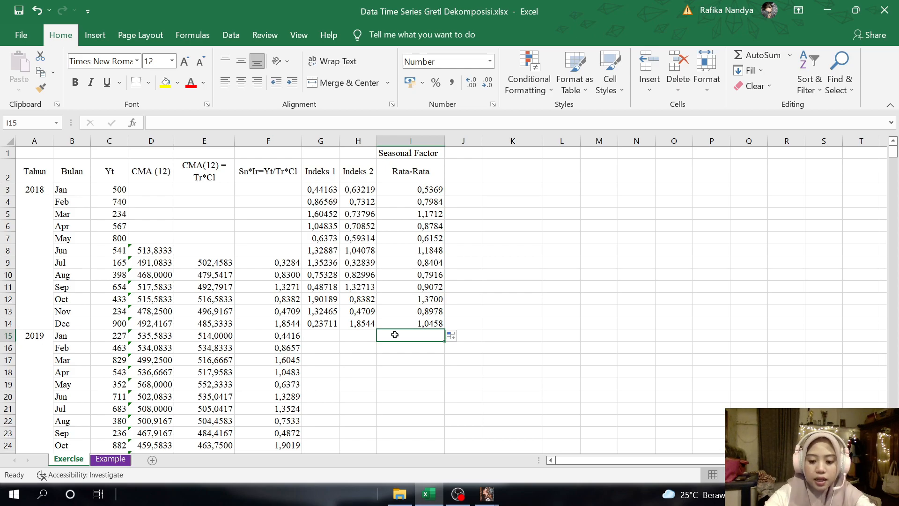
text(=SUM ()
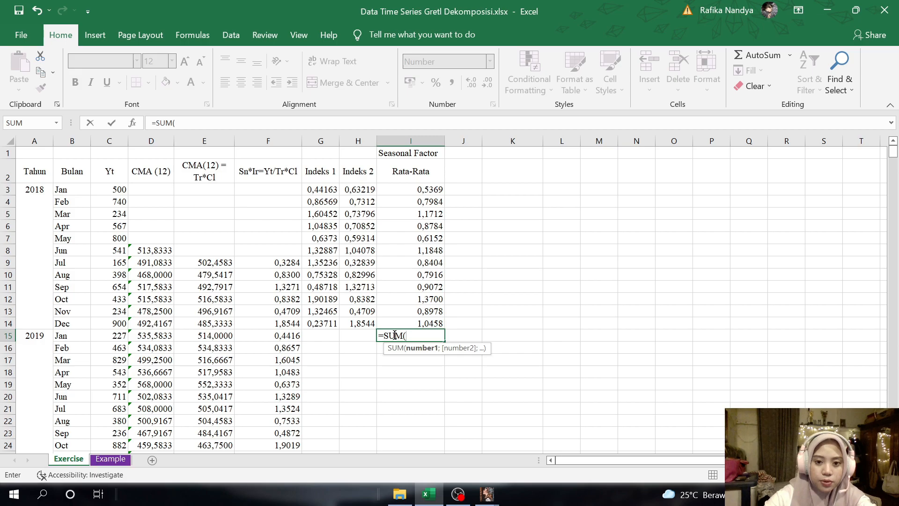
drag(416, 187, 418, 327)
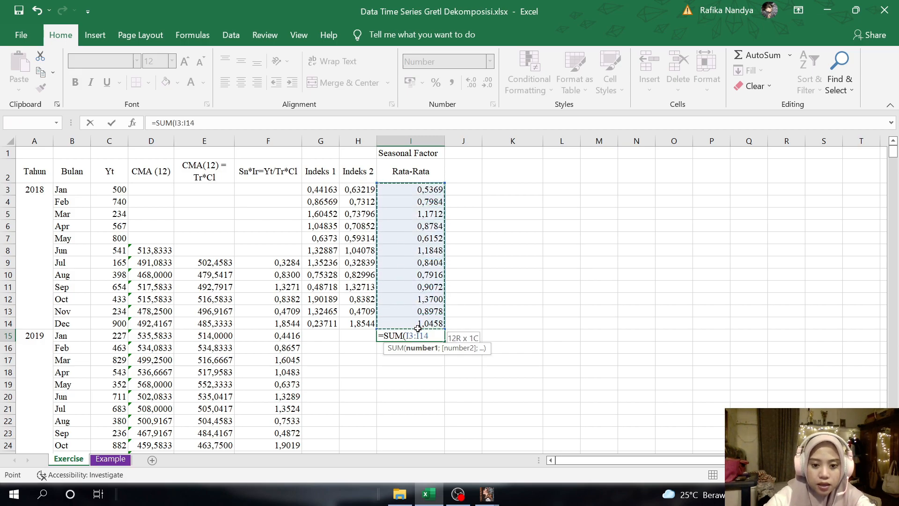
key(Return)
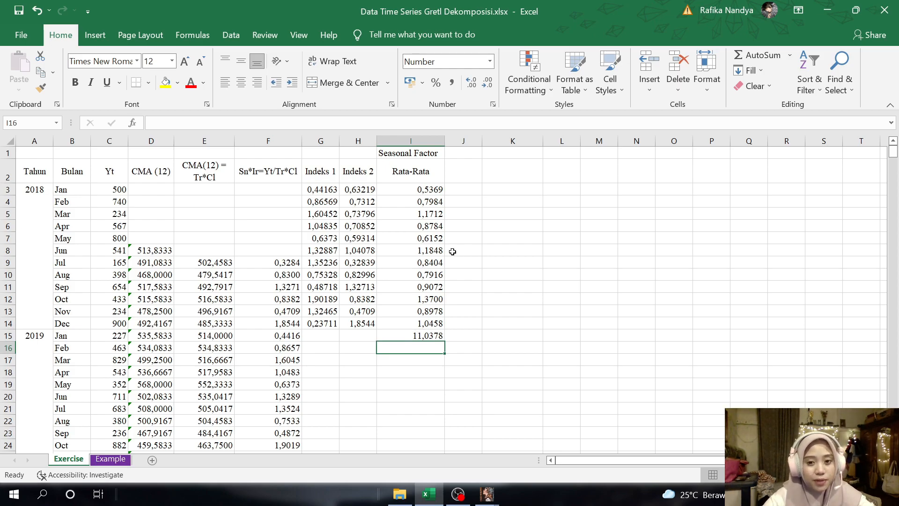
click(455, 174)
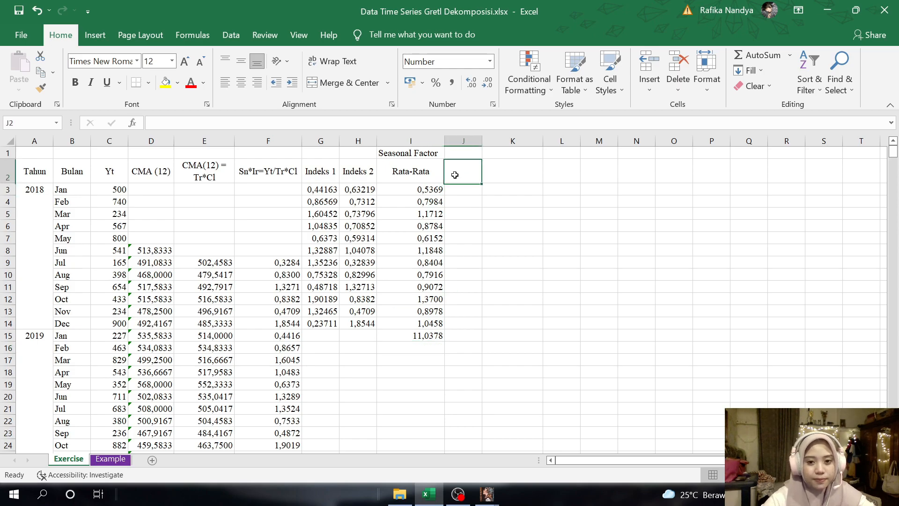
Step: Compute the seasonal adjustment multiplier in I16 with =12/I15
click(411, 345)
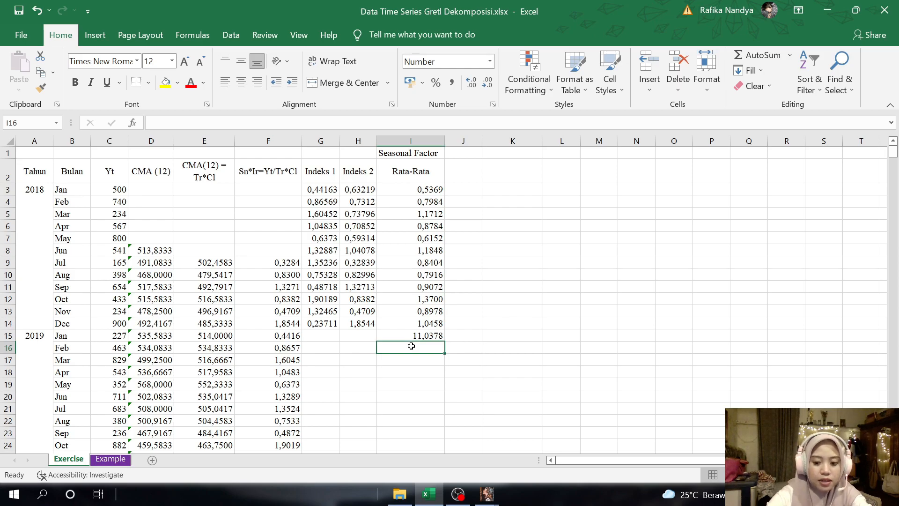
text(=)
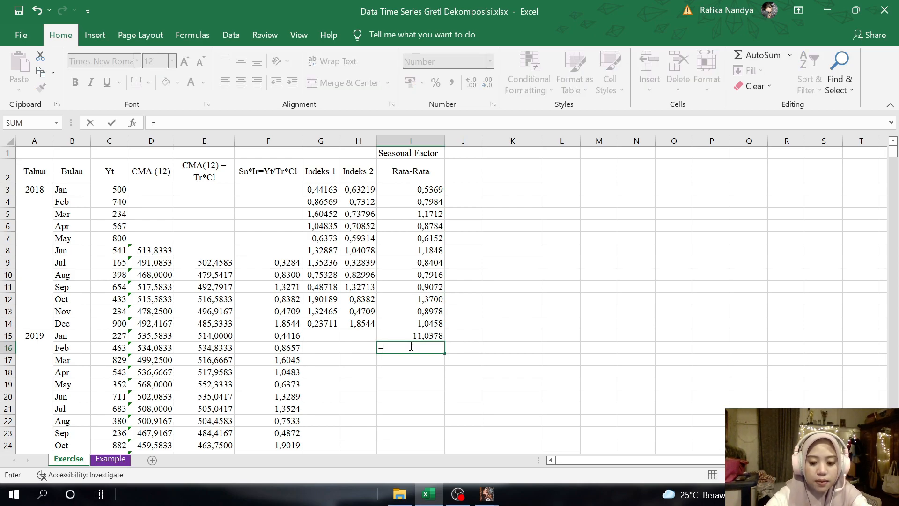
text(12/)
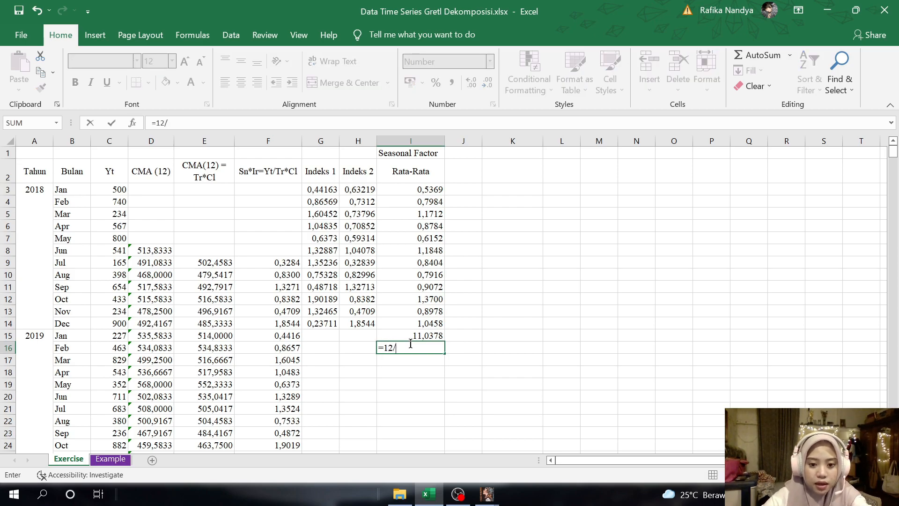
click(415, 335)
key(Return)
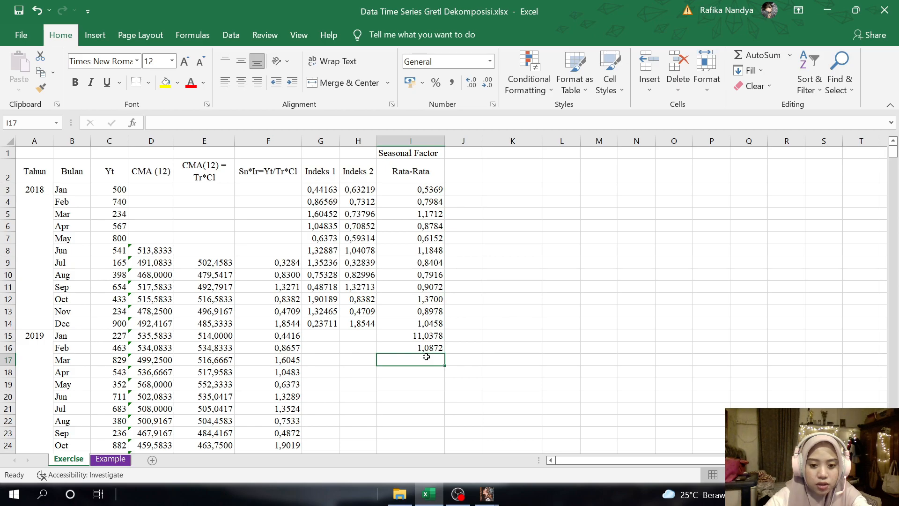
Step: Copy the multiplier in I16 as a plain value into J3 and fill it down to J14
click(433, 349)
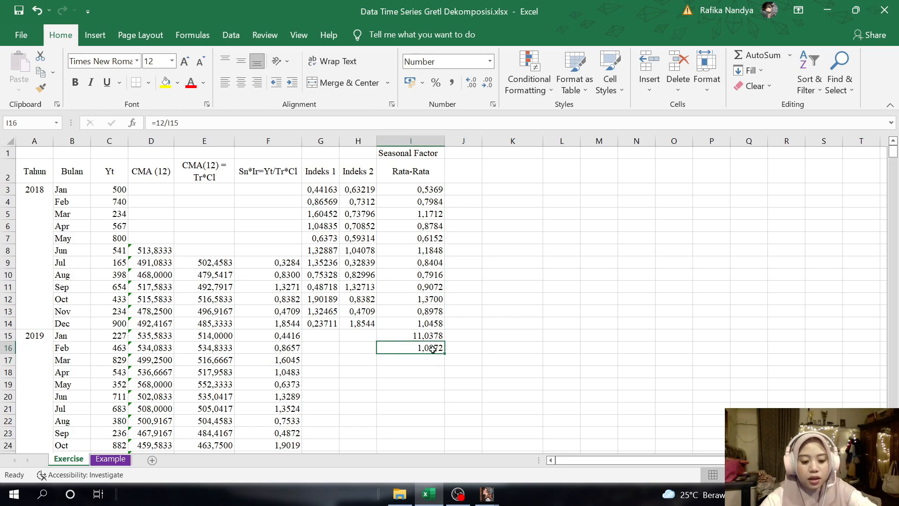
key(ctrl+c)
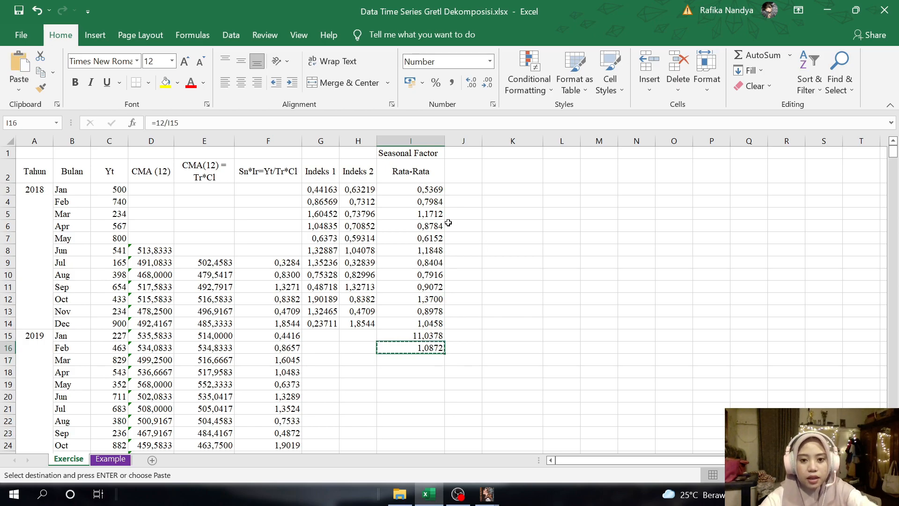
click(462, 188)
right_click(462, 189)
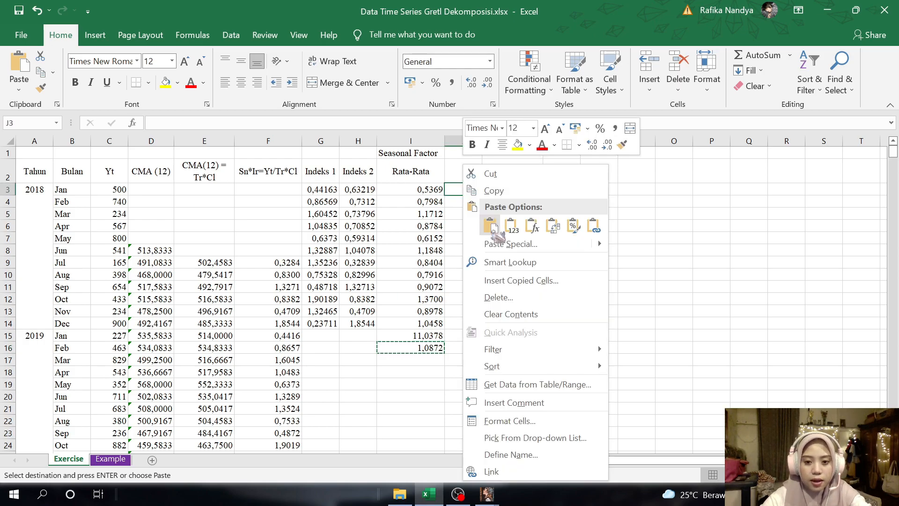
click(501, 244)
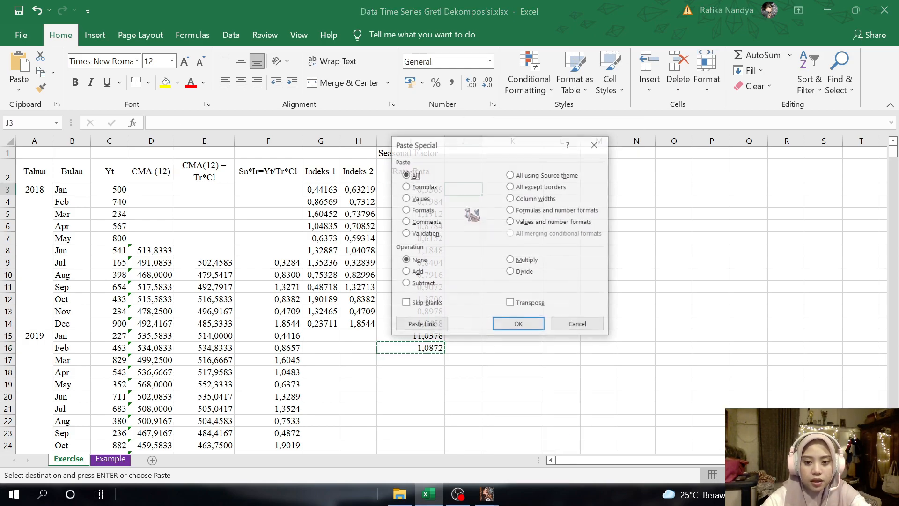
click(421, 198)
click(518, 325)
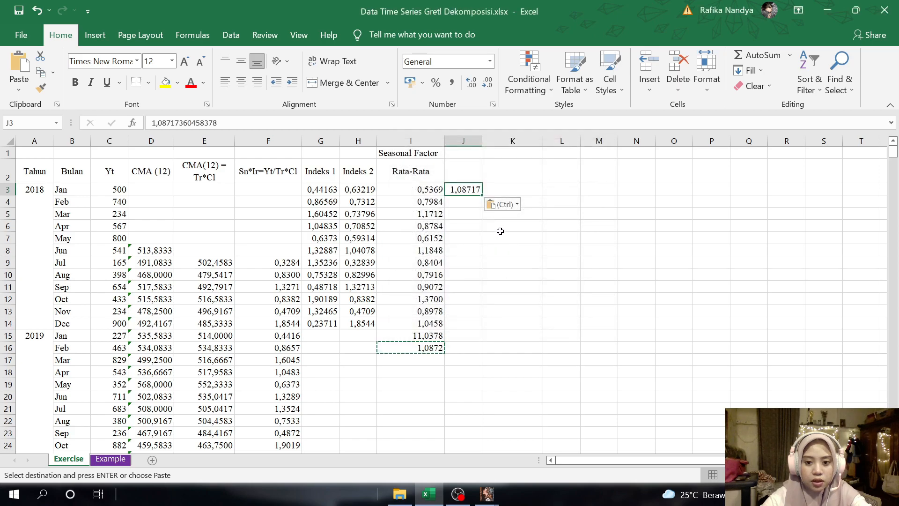
drag(481, 196, 478, 331)
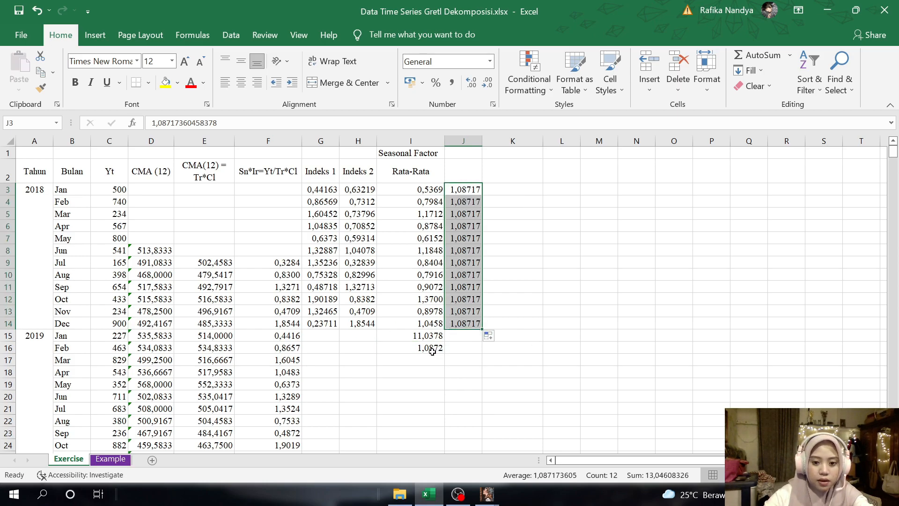
click(458, 336)
Step: Enter the heading "Sn = Adjusted Seasonal" in K2
click(496, 170)
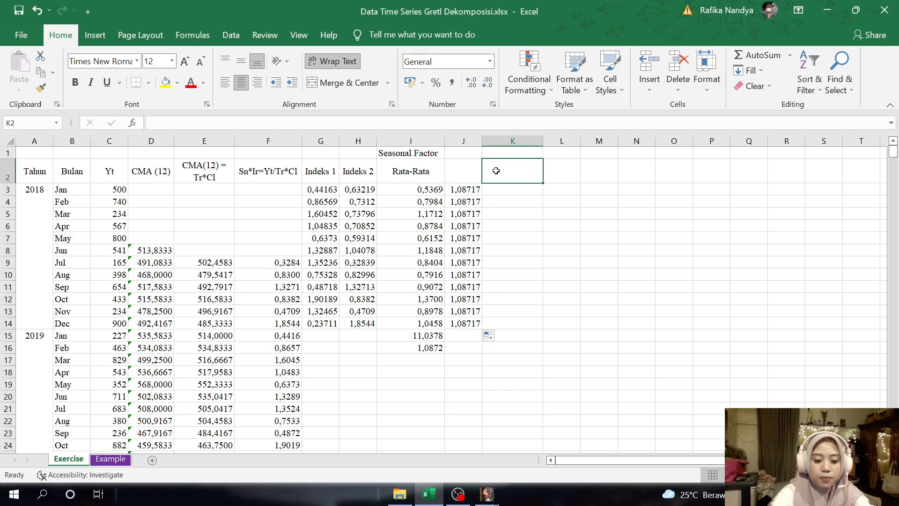
text(Sn)
key(BackSpace)
text(n = Adjusted)
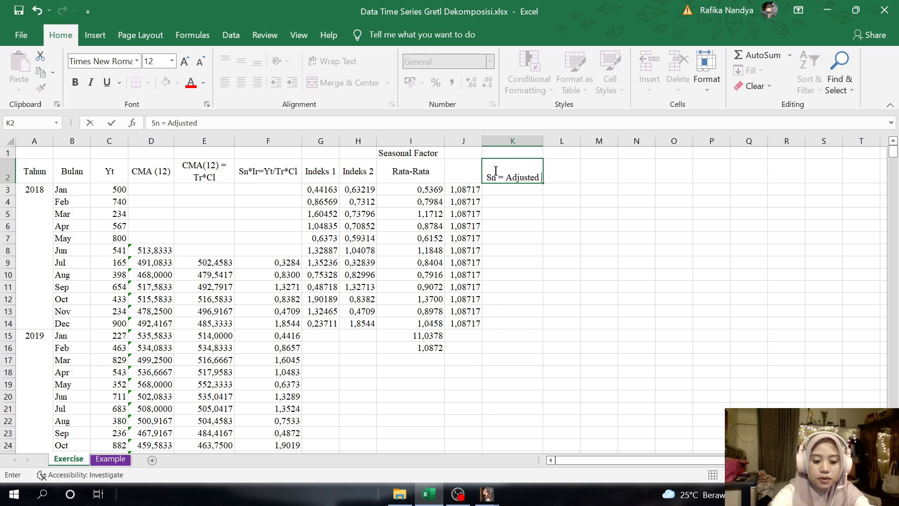
text( Seasonal)
key(Return)
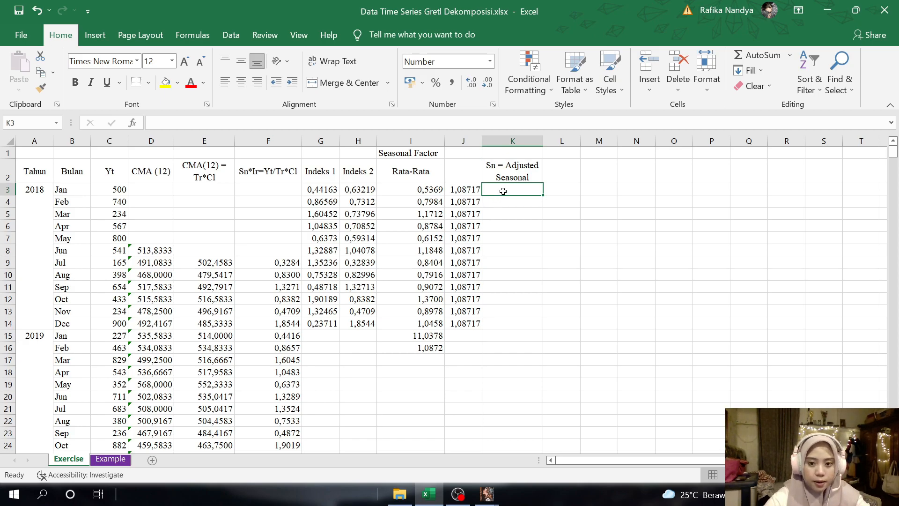
Step: Calculate the January adjusted seasonal factor in K3 with =I3*J3 and fill the formula down to K14
text(=)
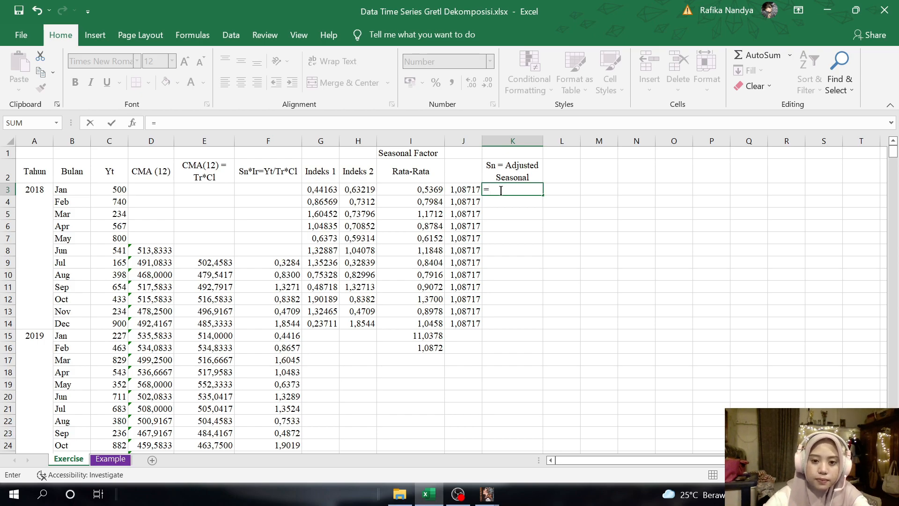
click(435, 191)
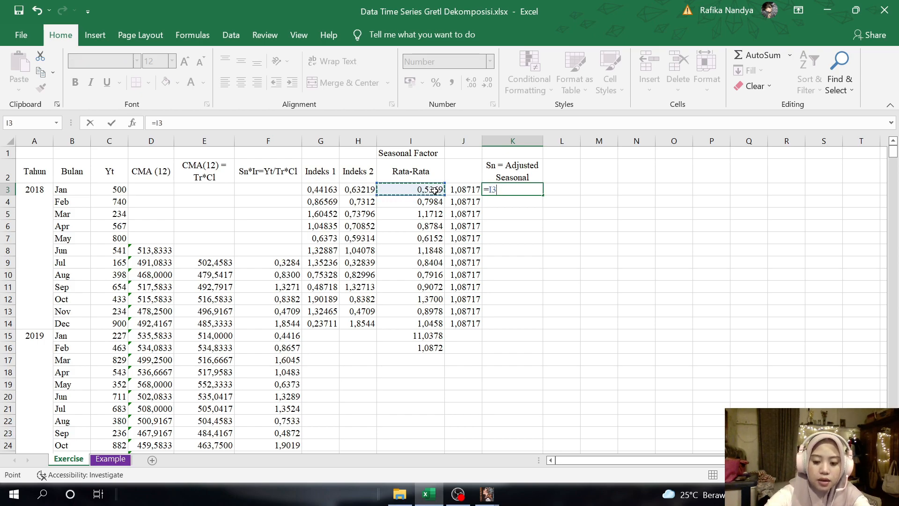
text(8)
key(BackSpace)
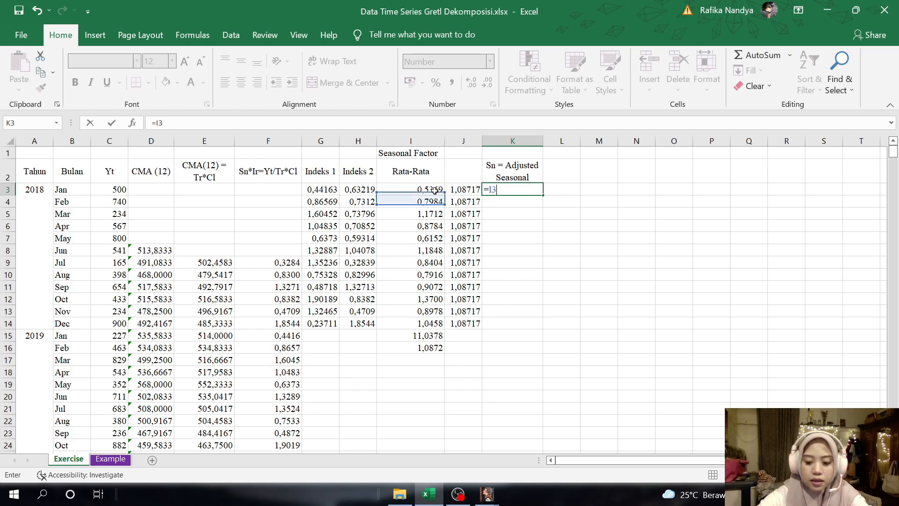
text(*)
click(462, 190)
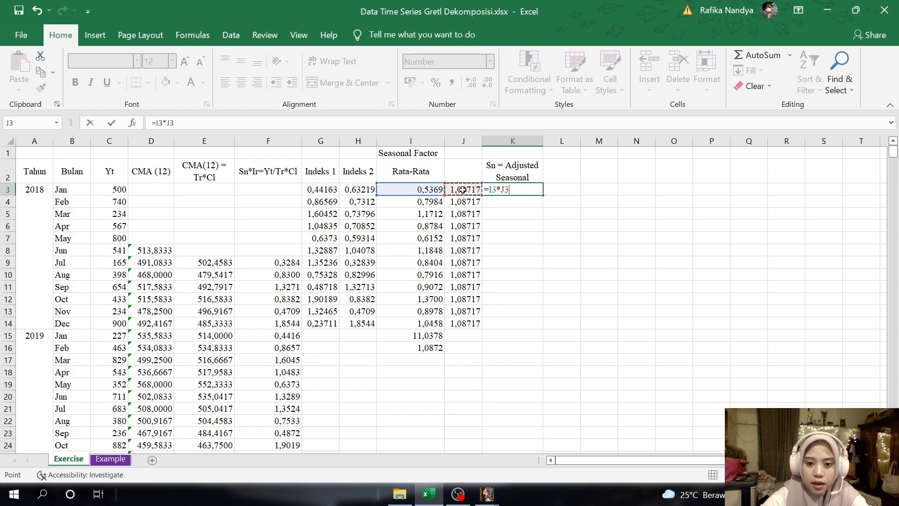
key(Return)
click(513, 189)
drag(542, 194, 537, 332)
Step: Check the total of the adjusted seasonal factors with a SUM of K3:K14 in K15
click(519, 338)
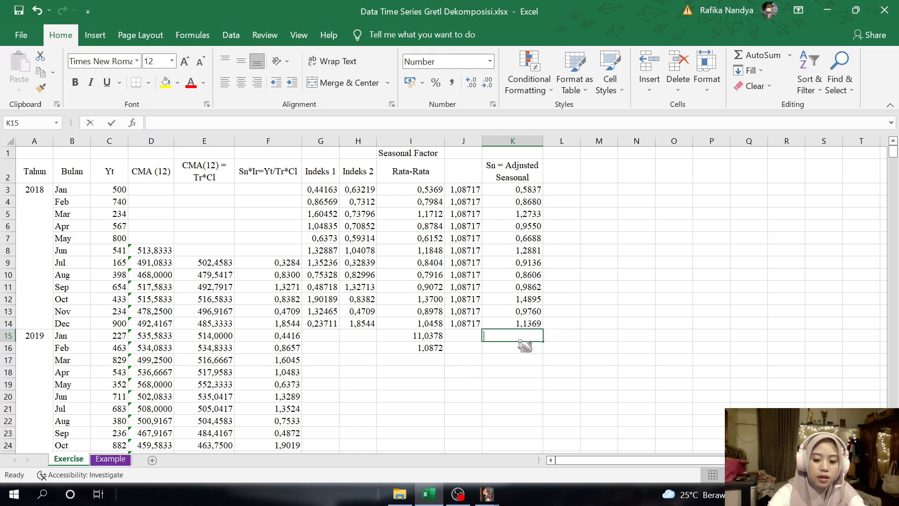
text(=SUM)
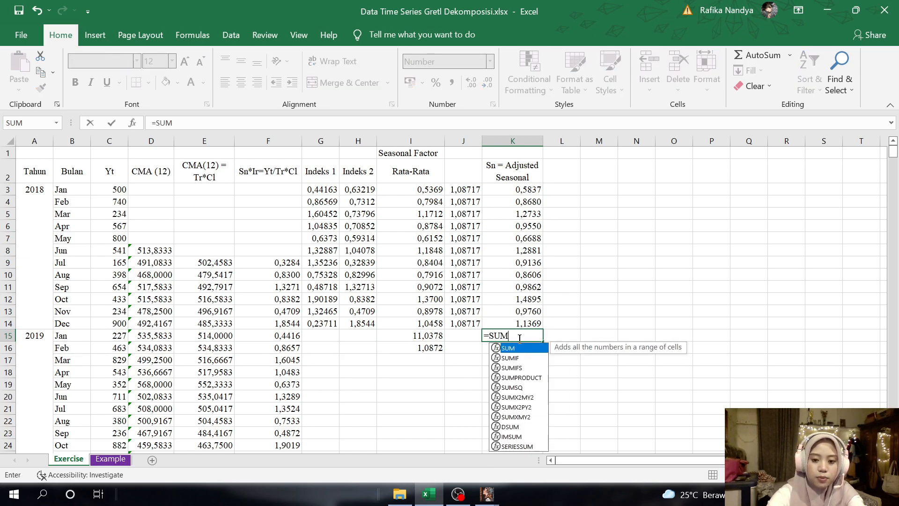
text(()
drag(502, 189, 513, 310)
key(Return)
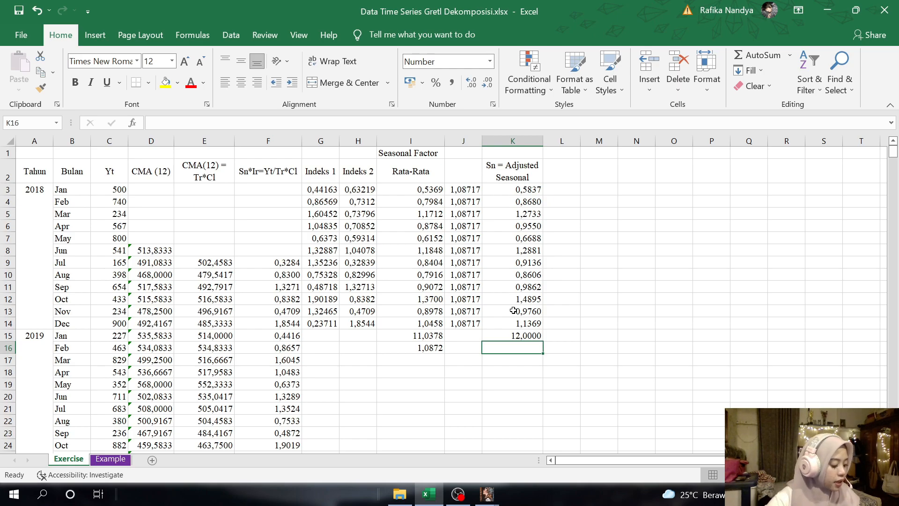
Step: Clear the check total from K15
click(504, 335)
key(BackSpace)
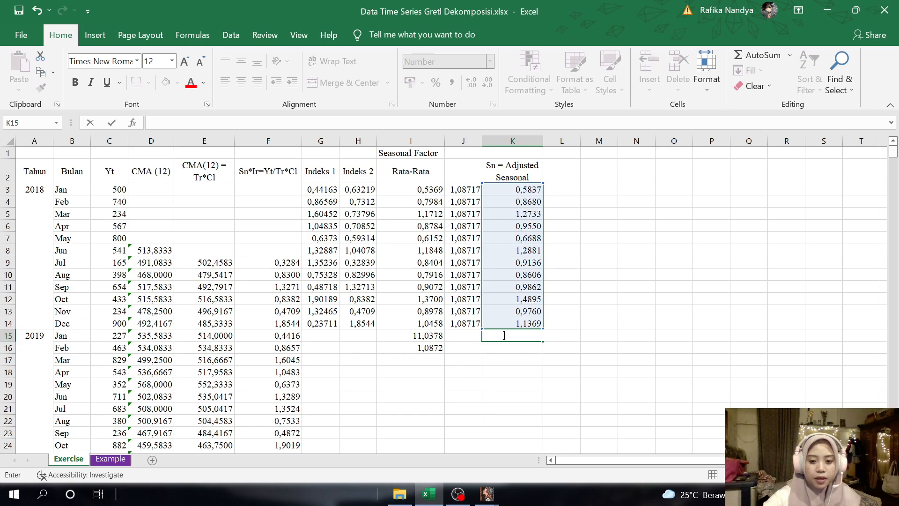
key(Return)
Step: Copy the adjusted seasonal factors K3:K14 and paste them as values into the 2019 months starting at K15
click(508, 190)
drag(507, 189, 509, 320)
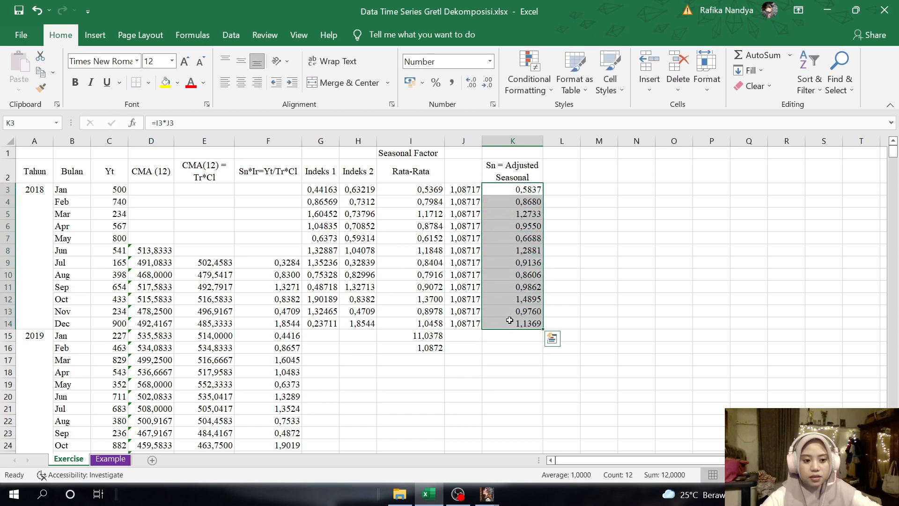
key(ctrl+c)
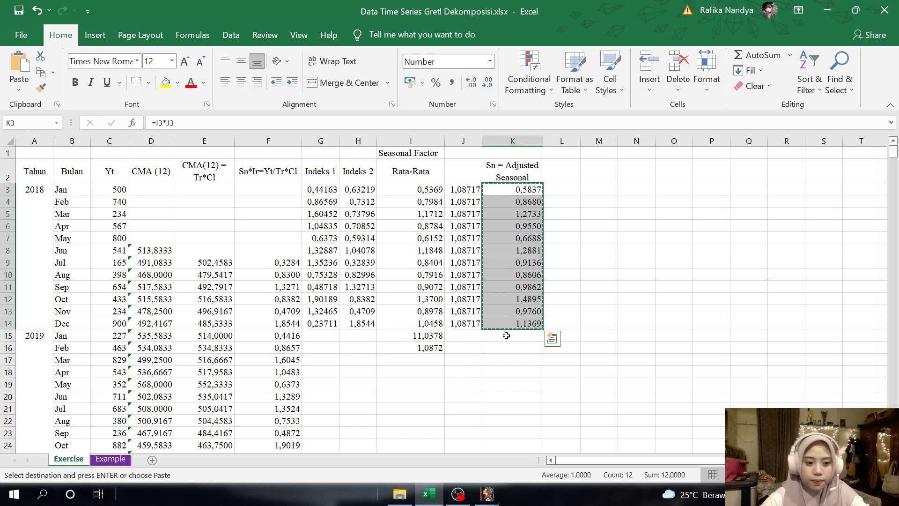
click(506, 335)
right_click(506, 335)
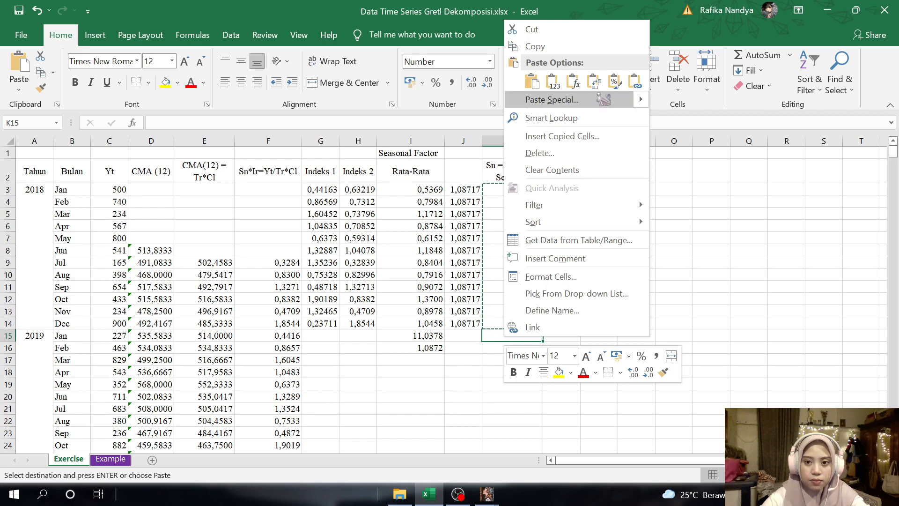
click(543, 99)
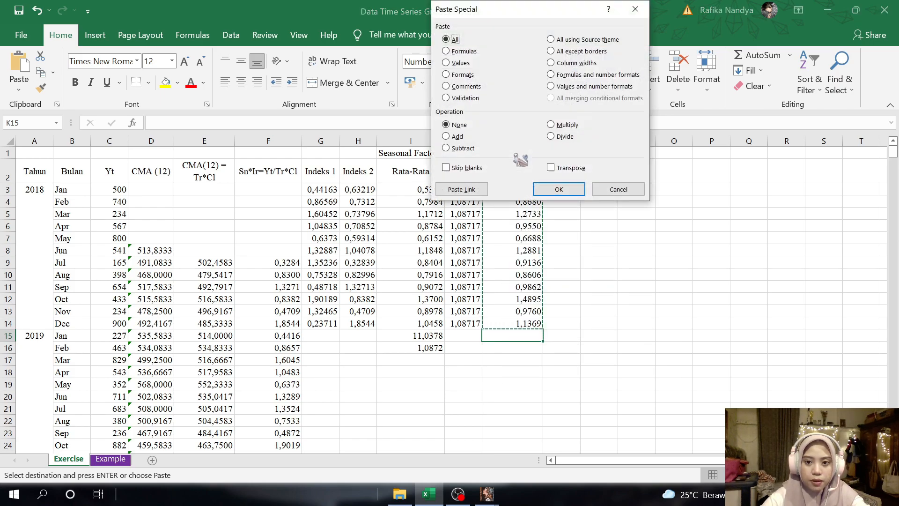
click(454, 62)
click(559, 188)
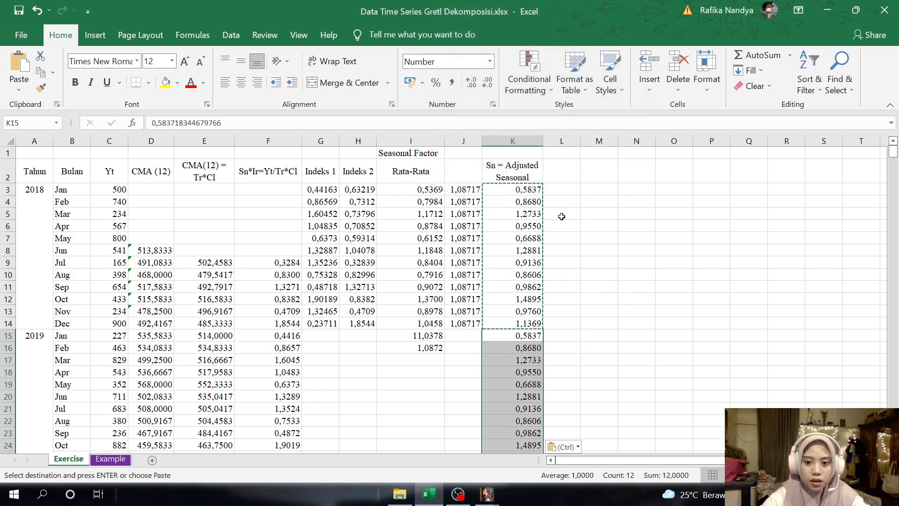
Step: Paste the copied adjusted seasonal factors as values into the 2020 months starting at K27
scroll(549, 312, down, 5)
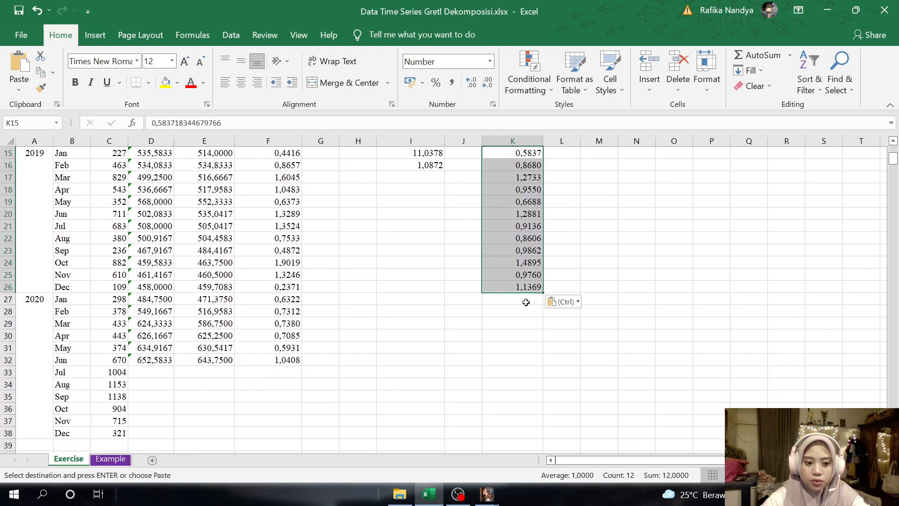
click(522, 305)
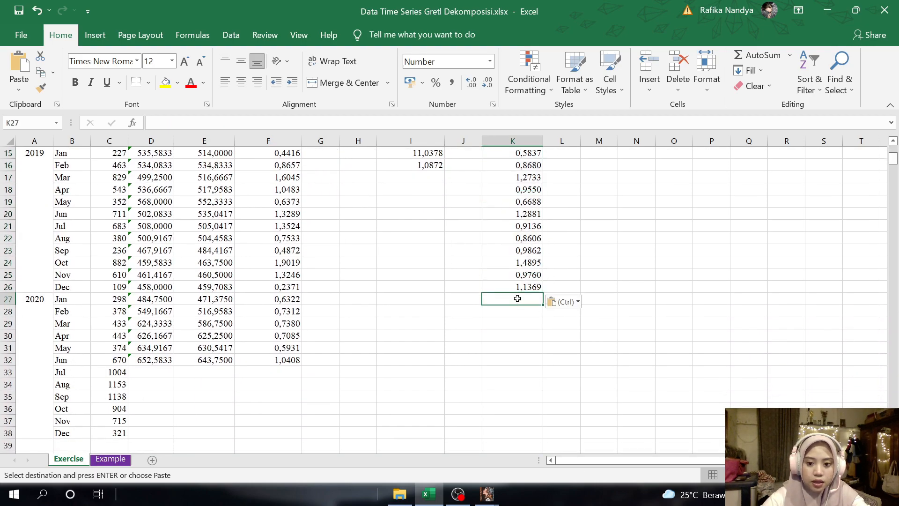
right_click(517, 298)
click(576, 243)
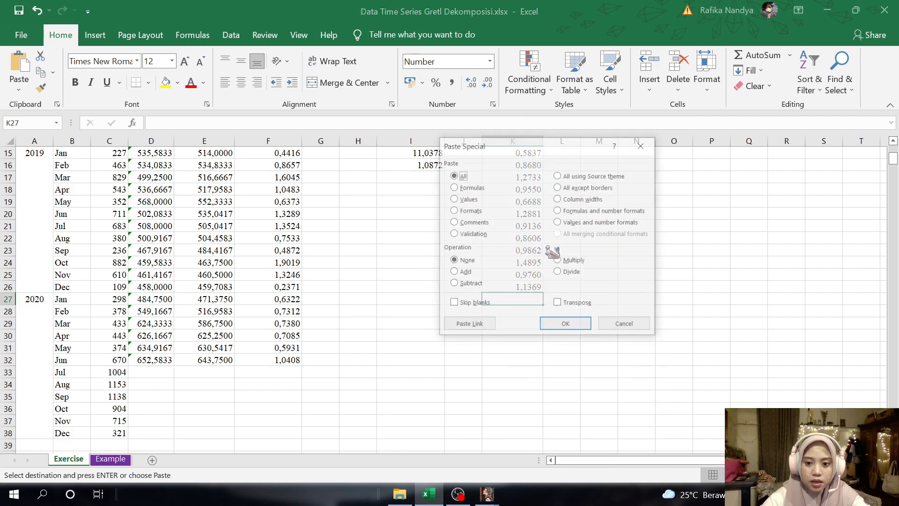
click(544, 329)
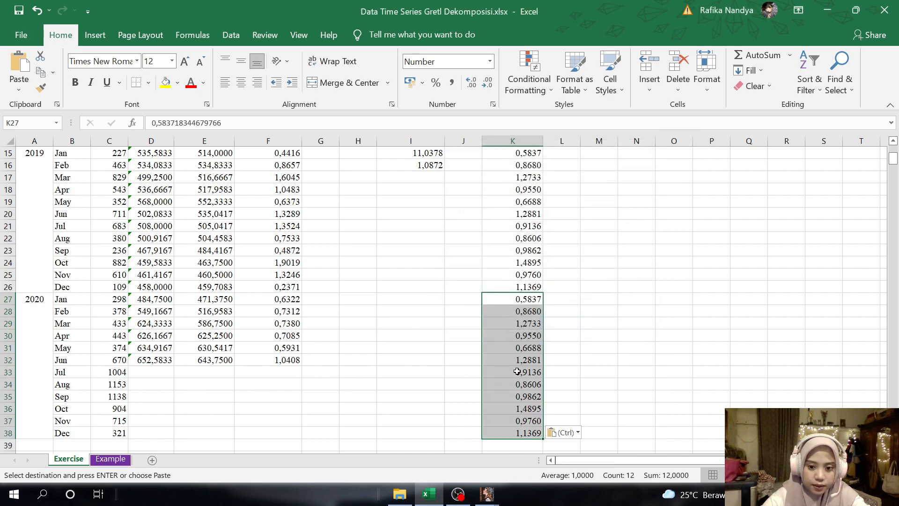
Step: Widen column L and enter the heading Deseasonal in L2
scroll(517, 370, down, 2)
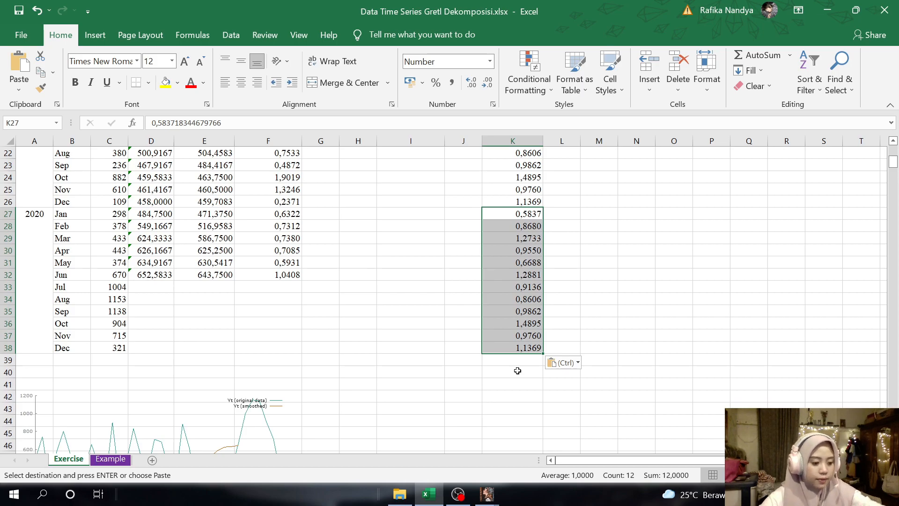
scroll(518, 371, up, 7)
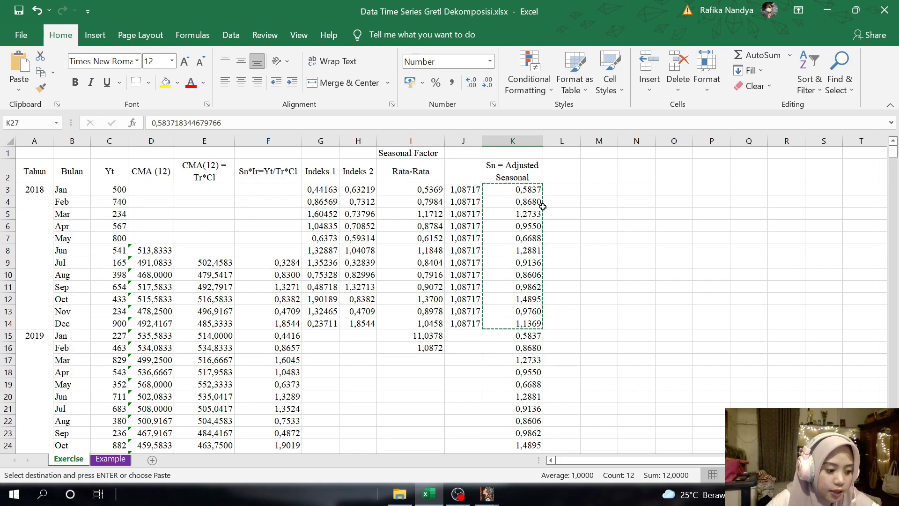
click(564, 175)
drag(579, 144, 607, 144)
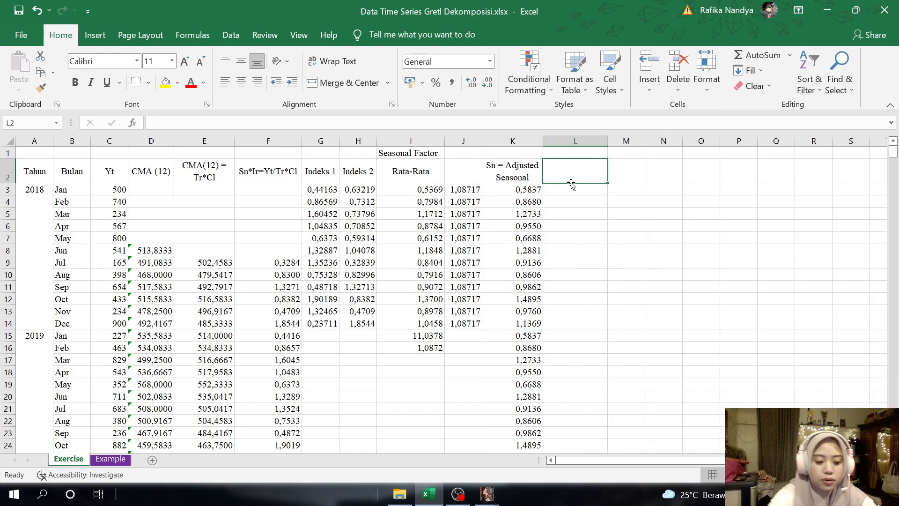
text(Dese)
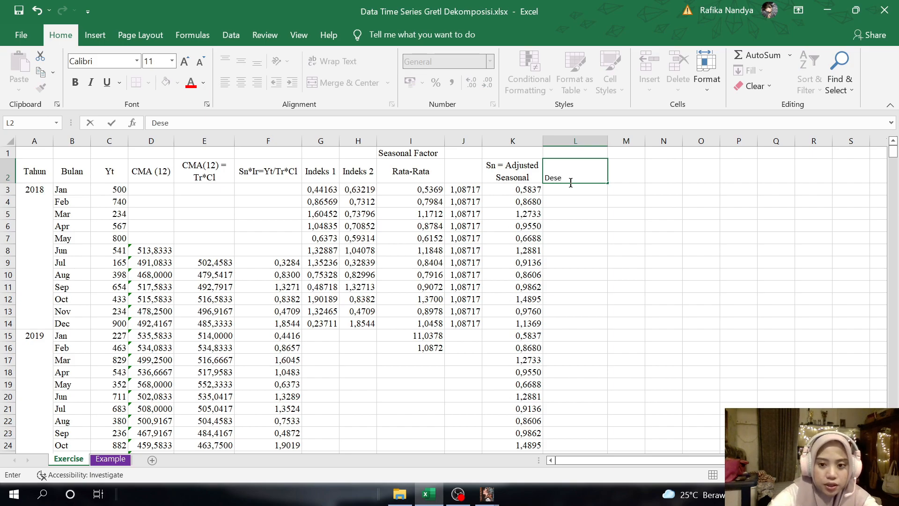
text(asonal)
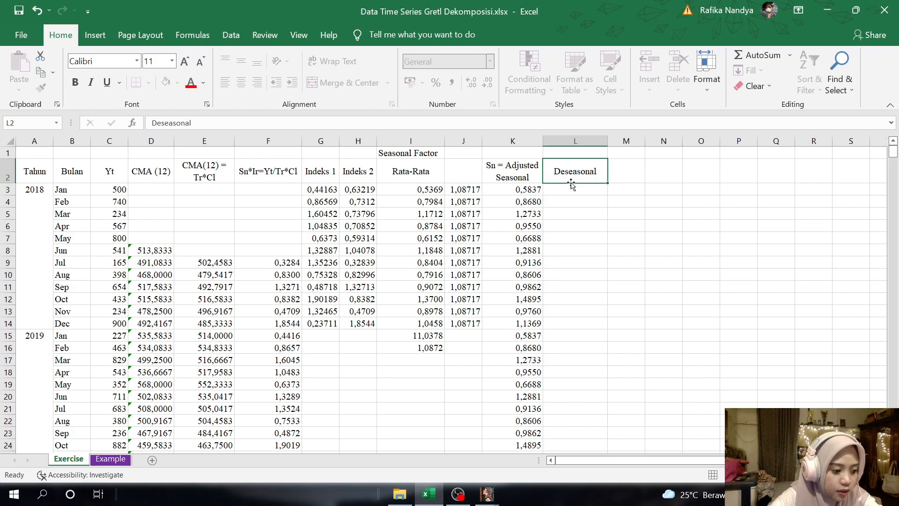
key(Return)
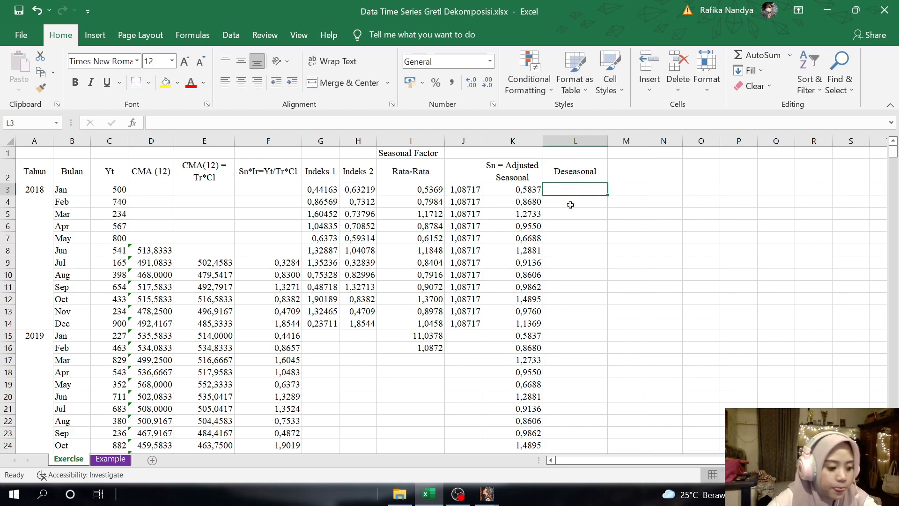
Step: Calculate the January 2018 deseasonalized value in L3 with the formula =C3/K3
key(ctrl+z)
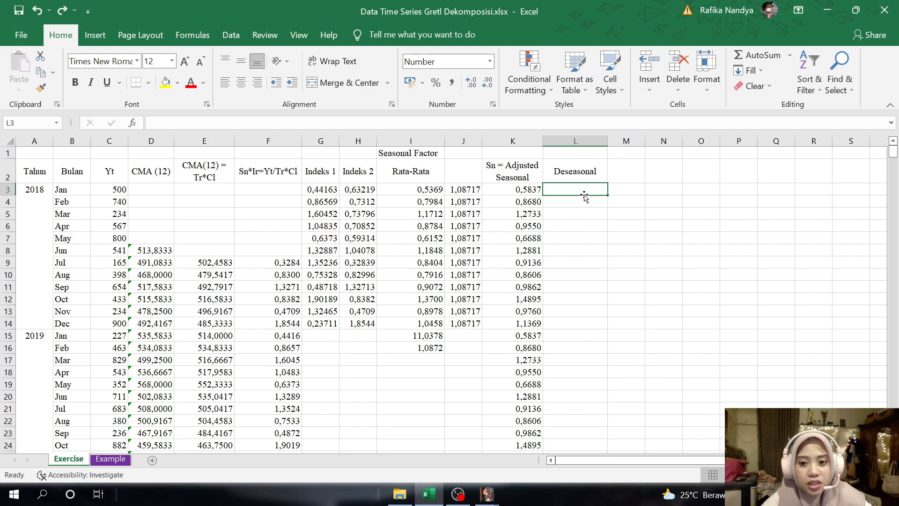
text(=)
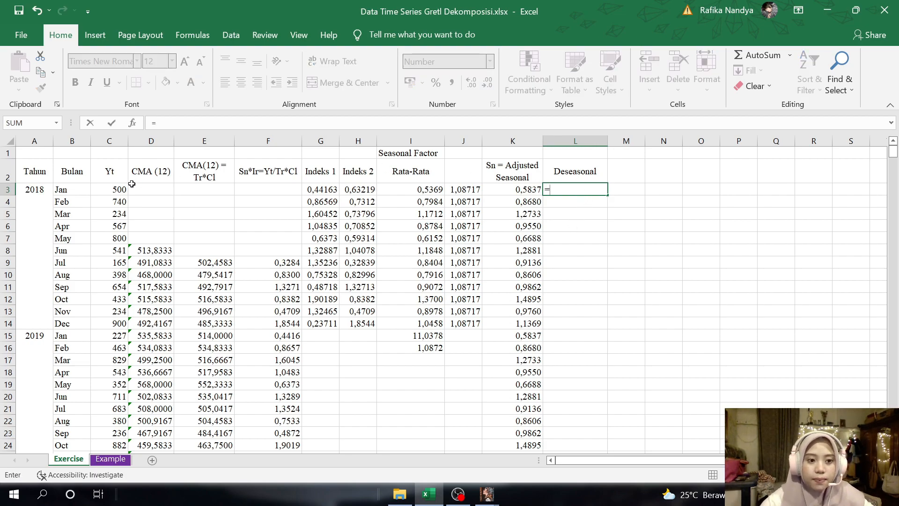
click(113, 189)
text(/)
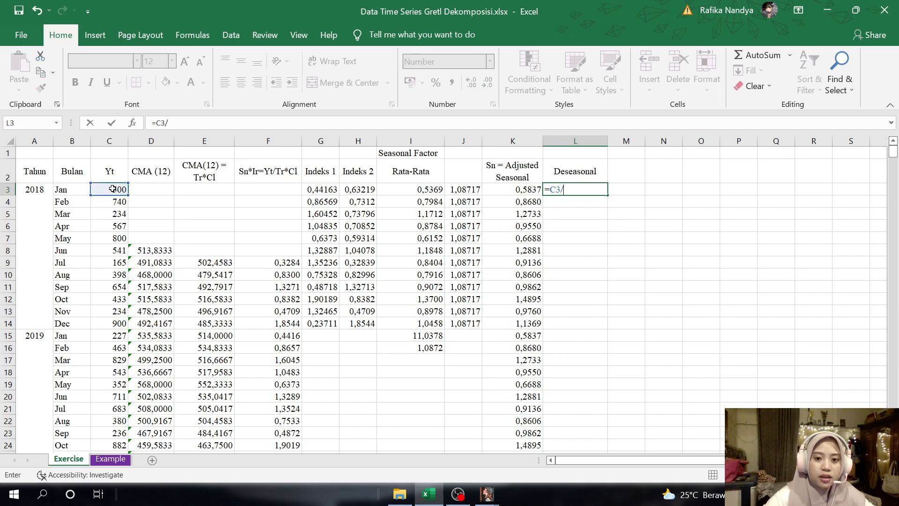
click(500, 188)
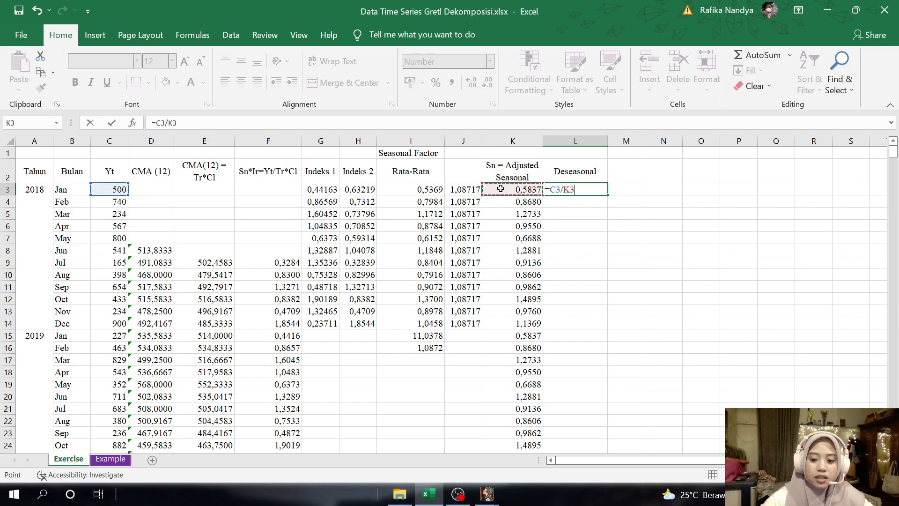
key(Return)
key(Up)
Step: Fill the L3 formula down through December 2020 in L38
drag(602, 191, 593, 490)
drag(592, 491, 588, 439)
scroll(588, 438, up, 5)
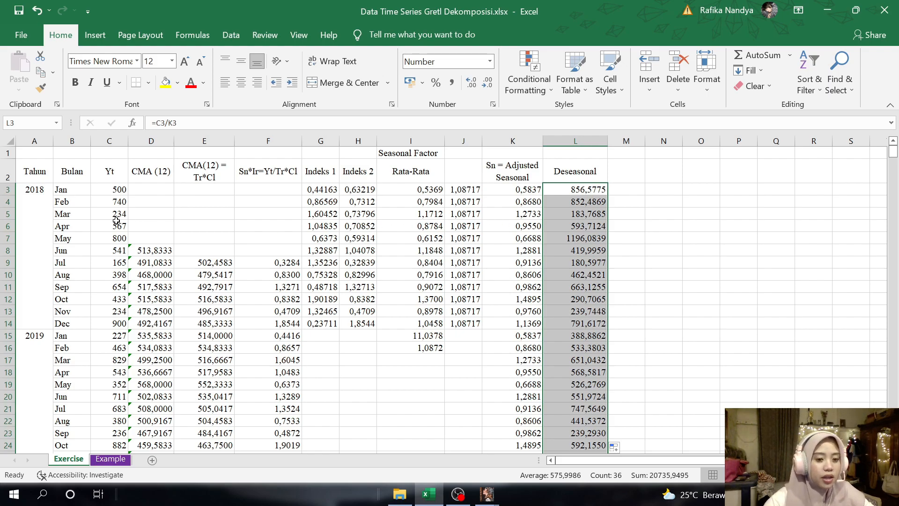
Step: Insert a 2-D line chart of the Yt data in C2:C38 and place it just beside the Deseasonal column
drag(104, 171, 115, 409)
click(95, 36)
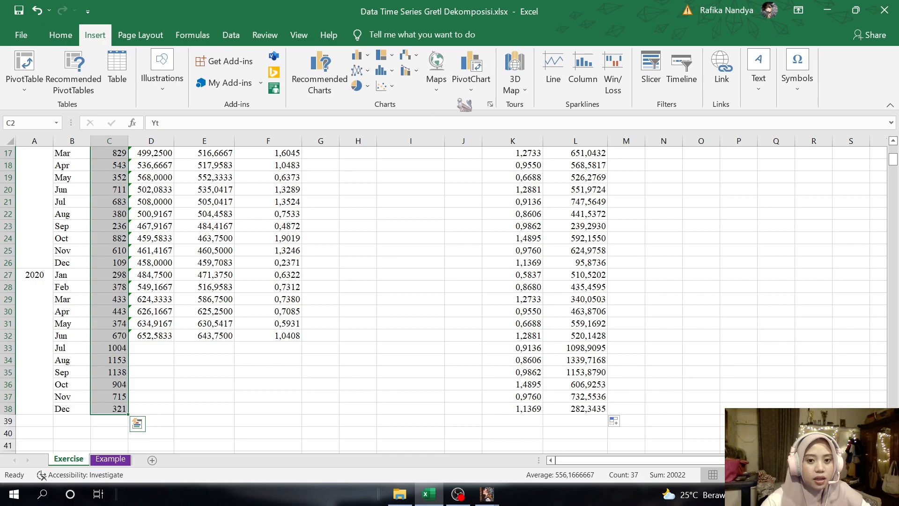
click(368, 73)
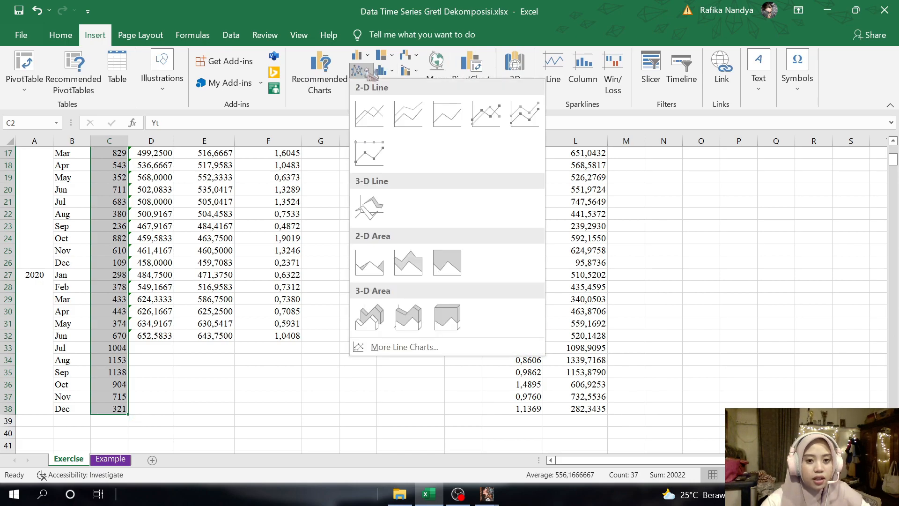
click(376, 117)
drag(396, 230, 706, 190)
drag(695, 458, 737, 459)
scroll(452, 280, up, 2)
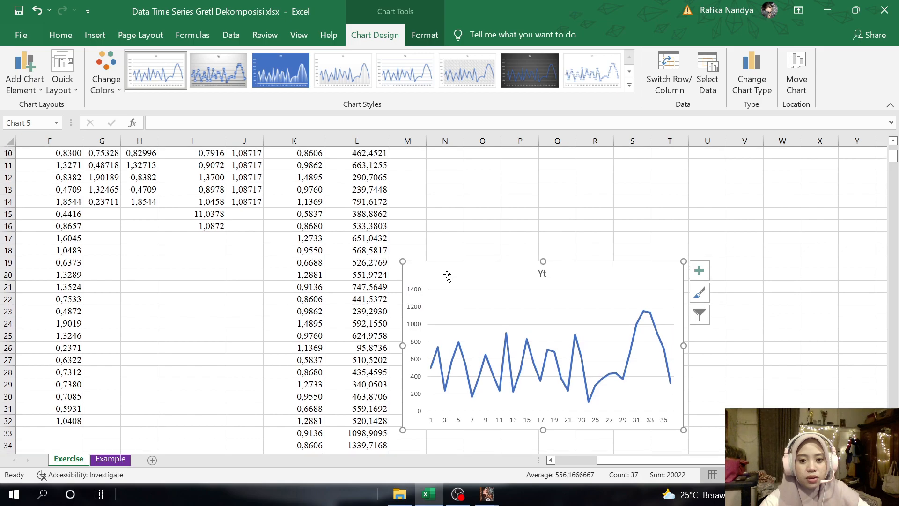
Step: Add a second series to the chart, named from K2 (Sn = Adjusted Seasonal) with values K3:K38
right_click(423, 277)
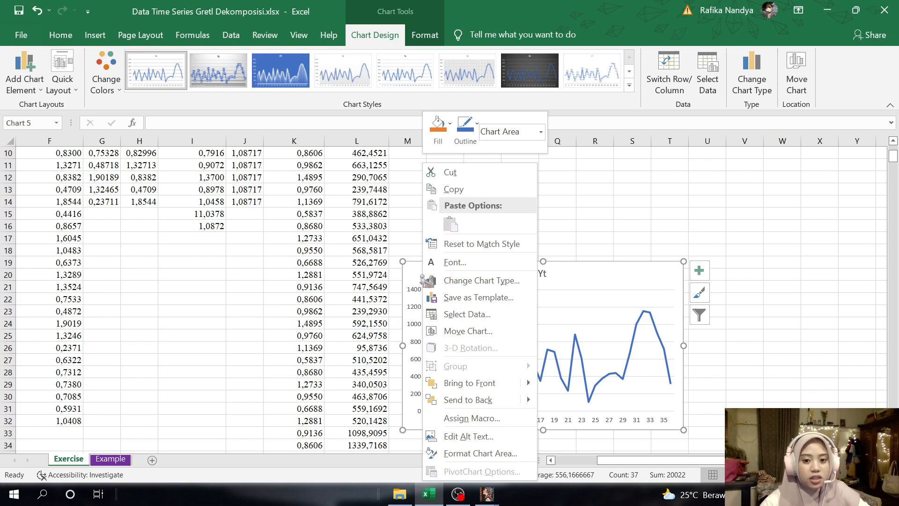
click(476, 318)
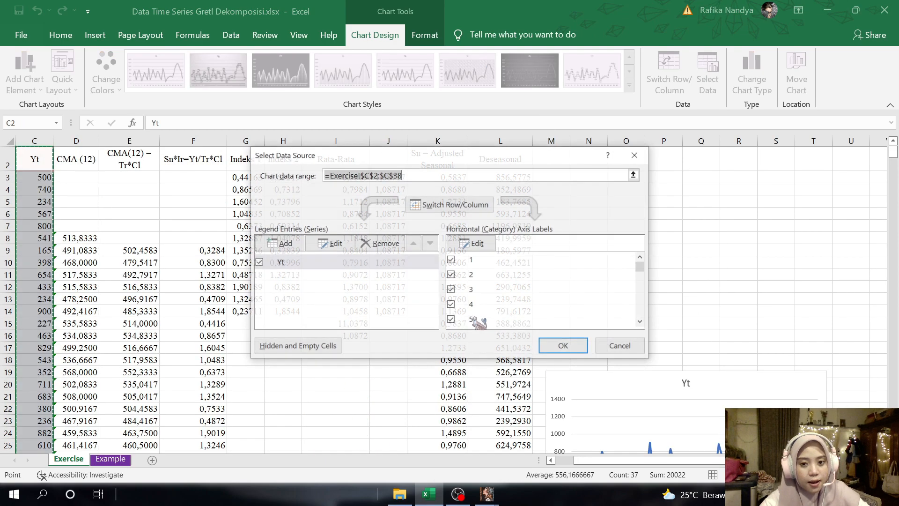
click(285, 245)
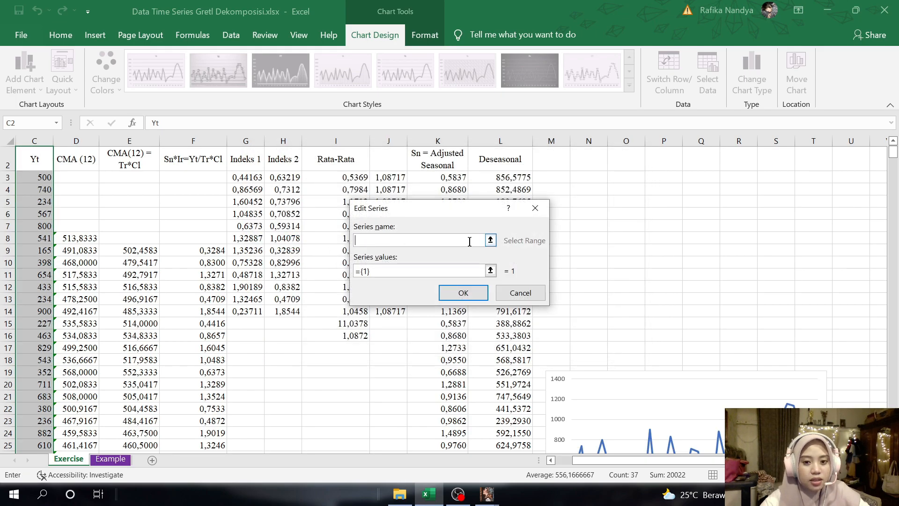
click(490, 240)
click(438, 159)
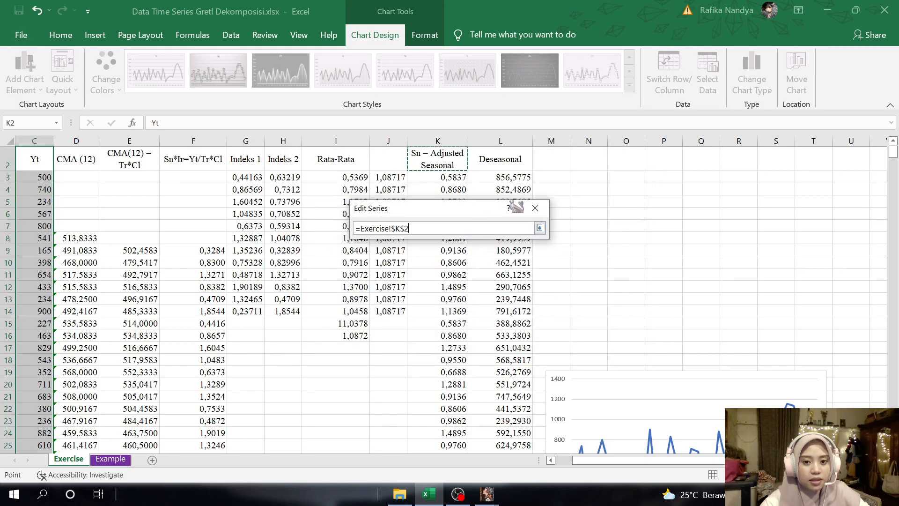
click(539, 228)
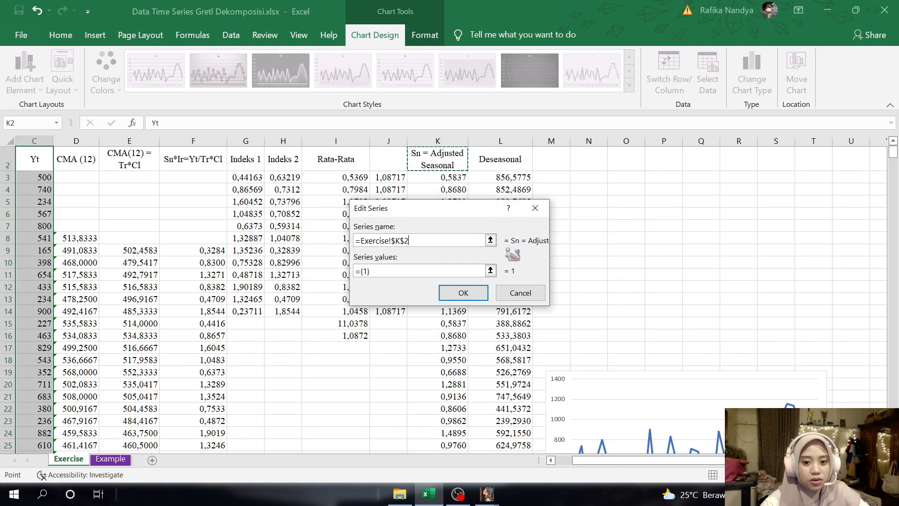
click(490, 271)
drag(442, 181, 443, 432)
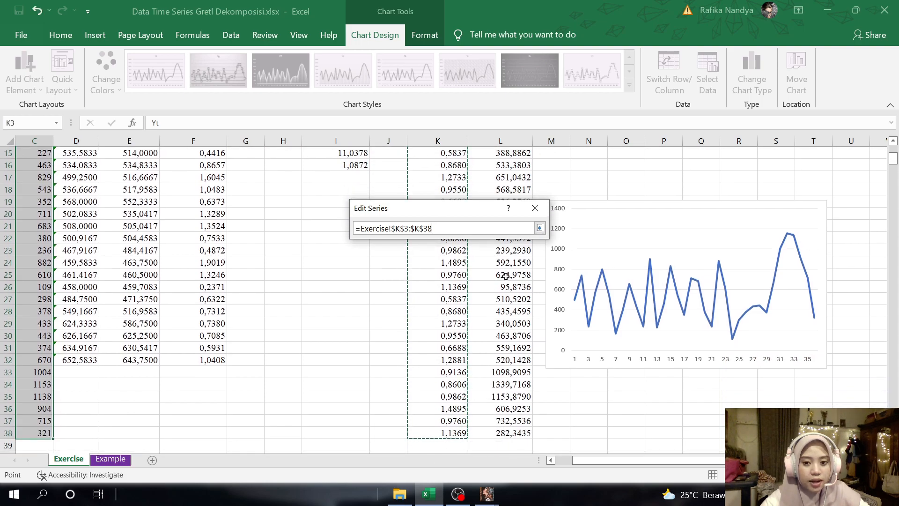
click(539, 228)
click(482, 294)
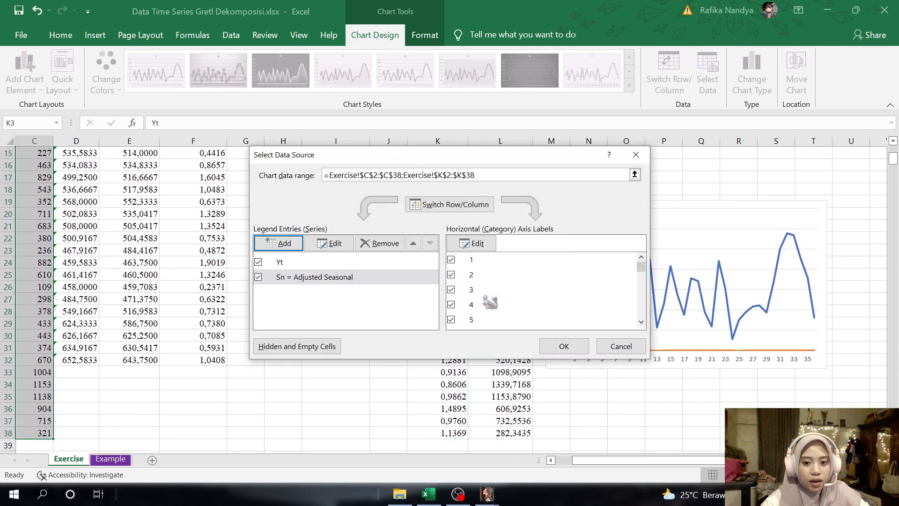
Step: Add a third series to the chart, named from L2 (Deseasonal) with values L3:L38
click(283, 244)
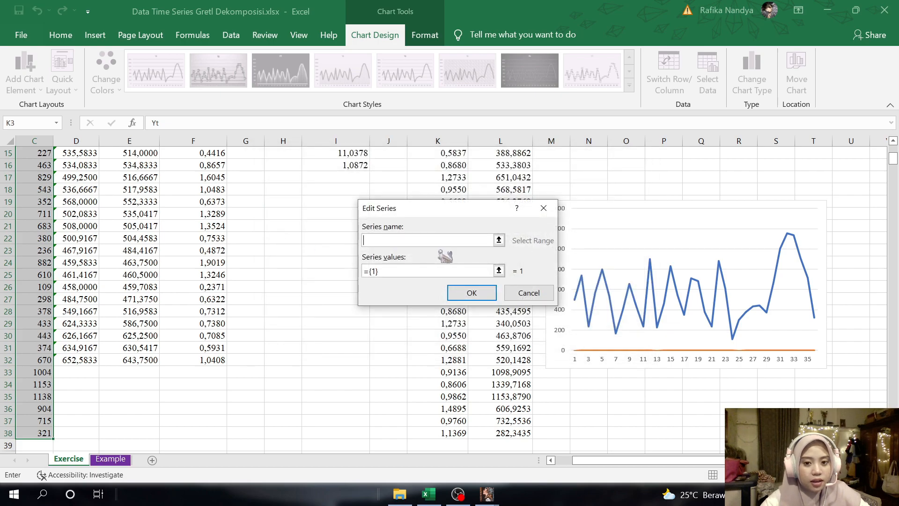
click(499, 241)
click(500, 171)
click(547, 232)
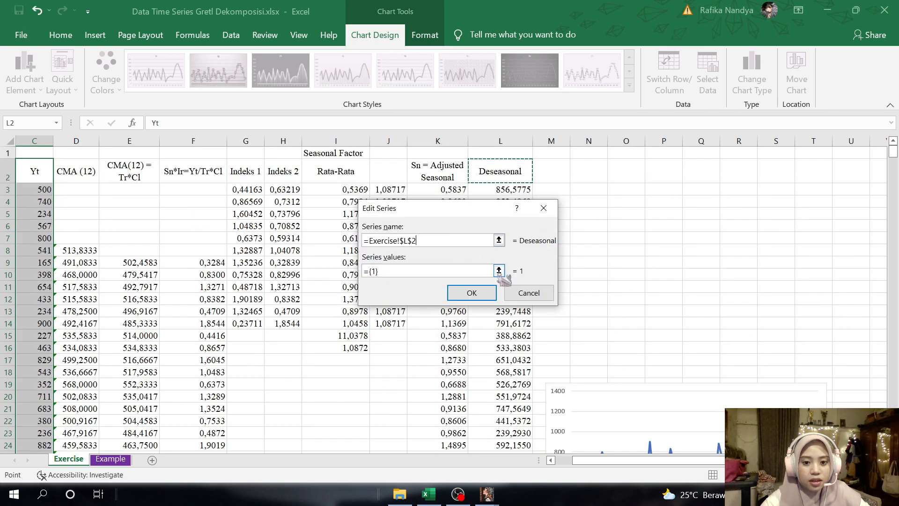
click(499, 270)
drag(501, 190, 503, 410)
click(547, 228)
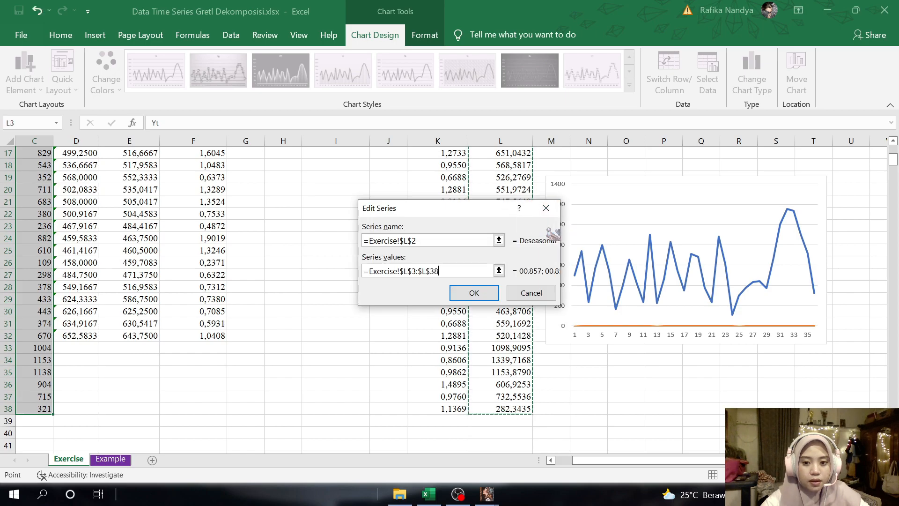
click(497, 294)
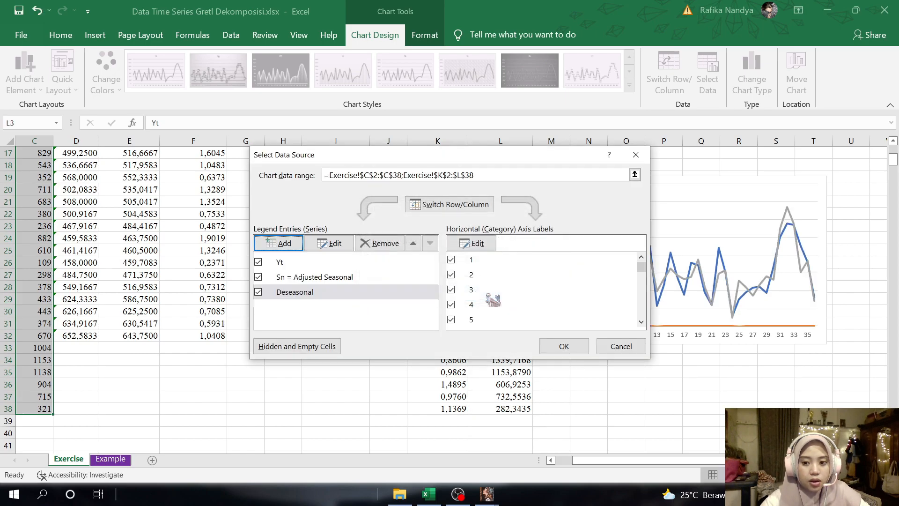
Step: Set the chart's horizontal axis labels to A2:B38 and move the chart below the table, beside the existing Yt graph
click(473, 244)
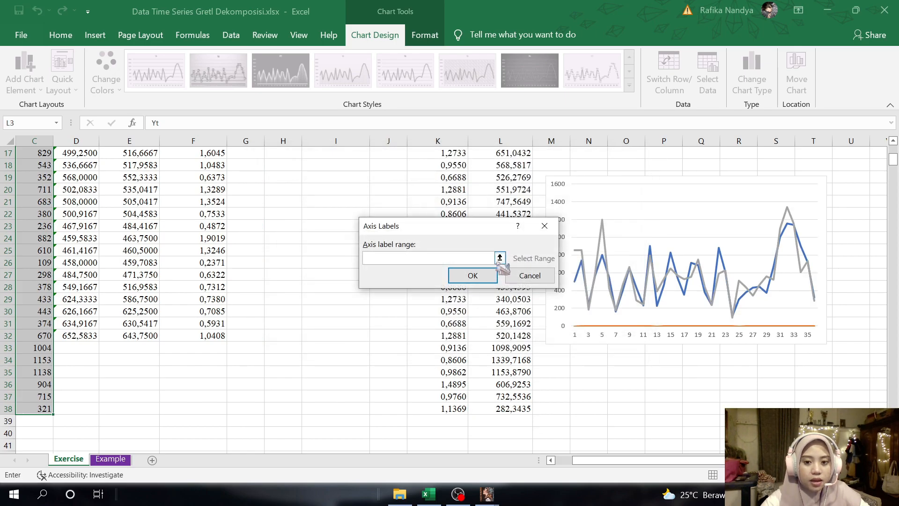
click(499, 259)
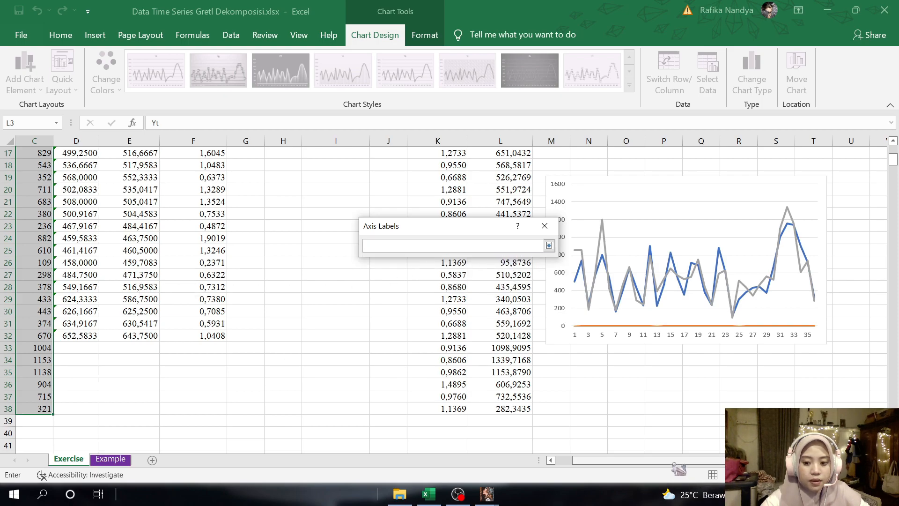
scroll(147, 335, left, 2)
scroll(147, 335, up, 5)
drag(34, 173, 76, 433)
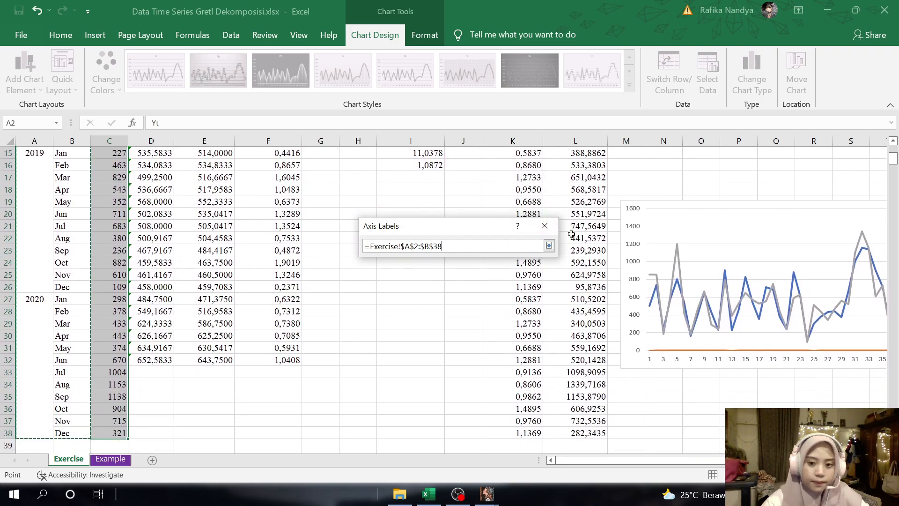
click(548, 245)
click(474, 275)
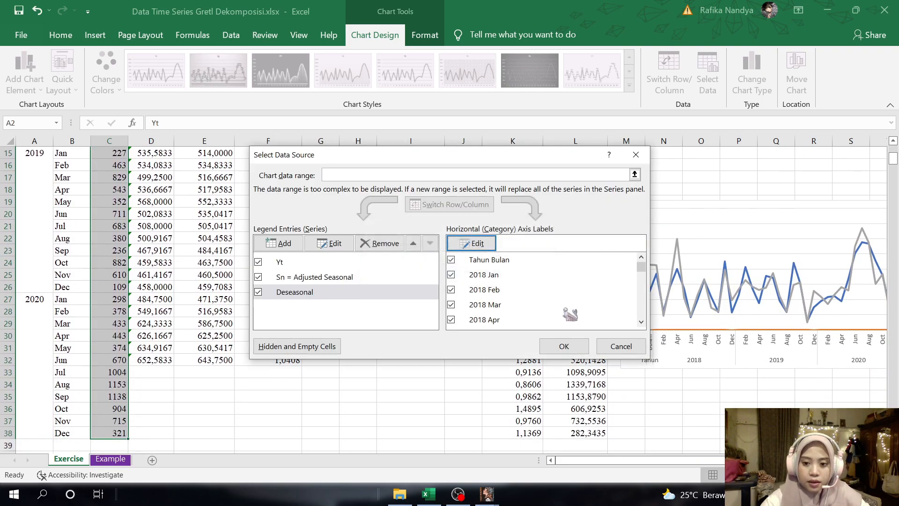
click(564, 345)
drag(627, 348, 353, 435)
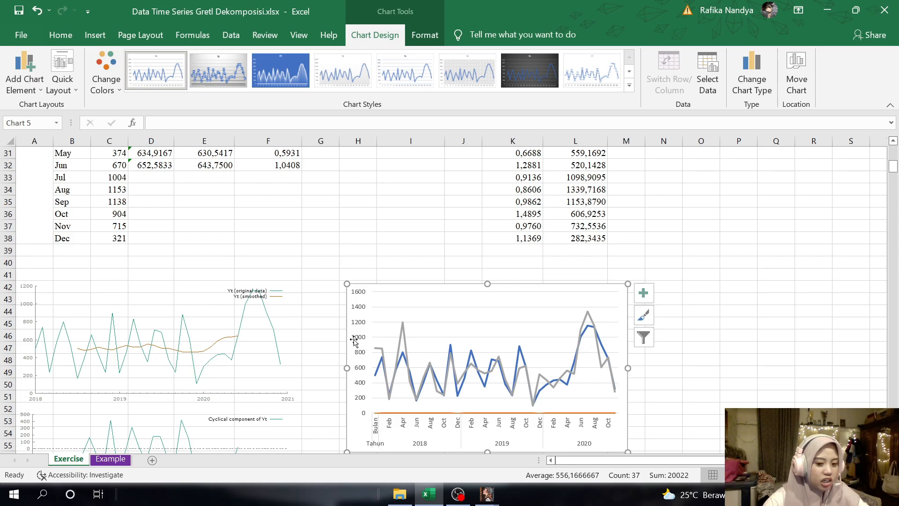
Step: Plot the Sn = Adjusted Seasonal series on the secondary axis
click(438, 413)
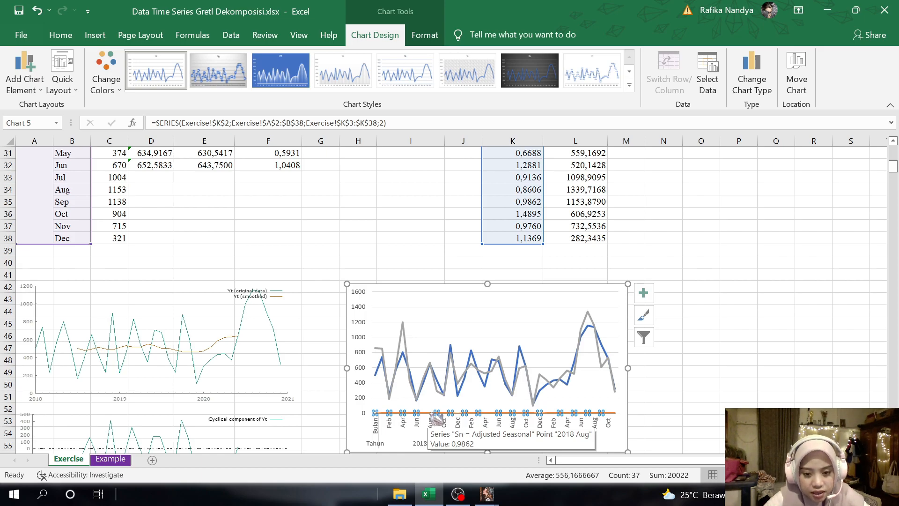
right_click(435, 417)
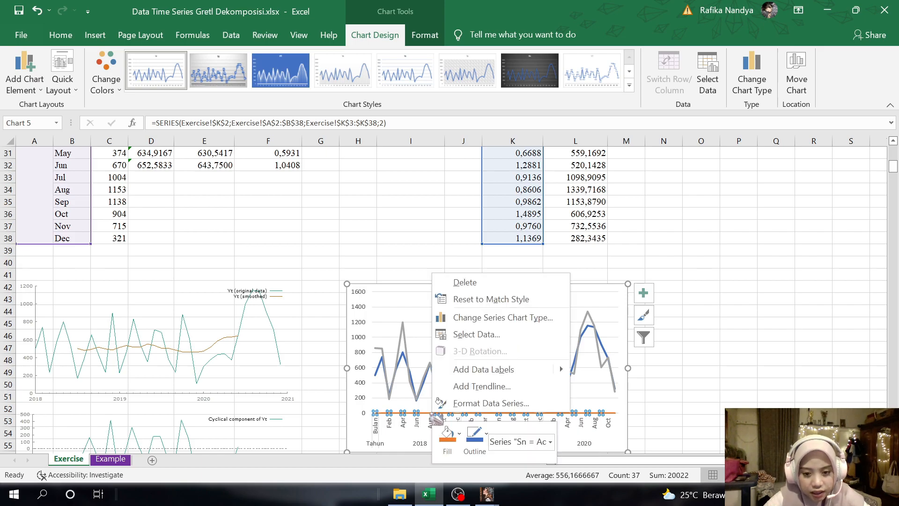
click(459, 403)
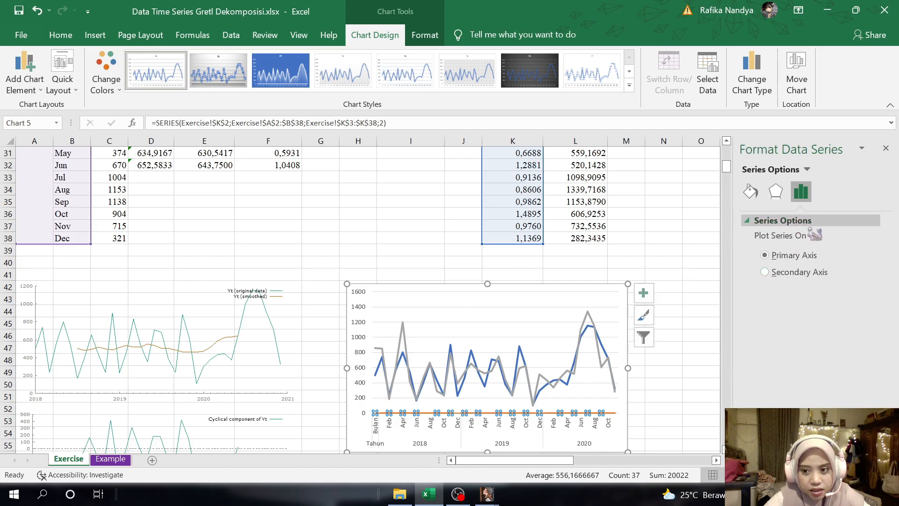
click(810, 281)
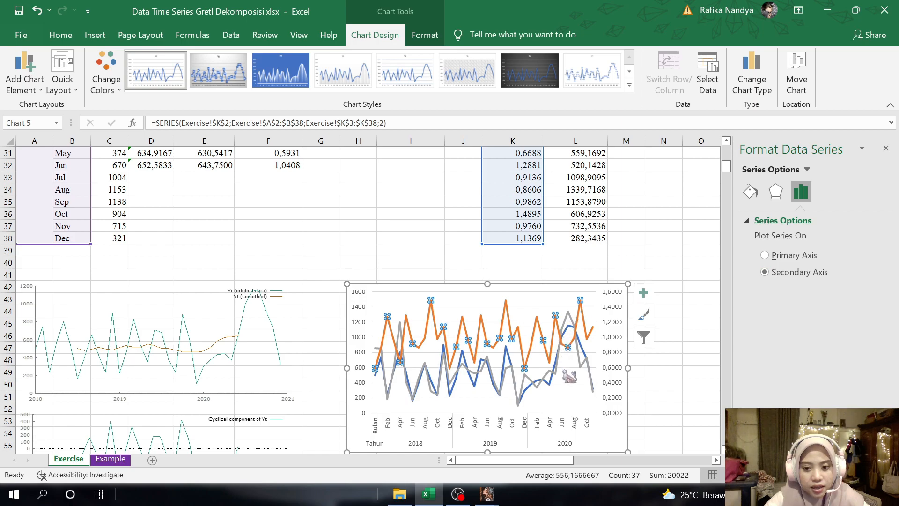
click(573, 382)
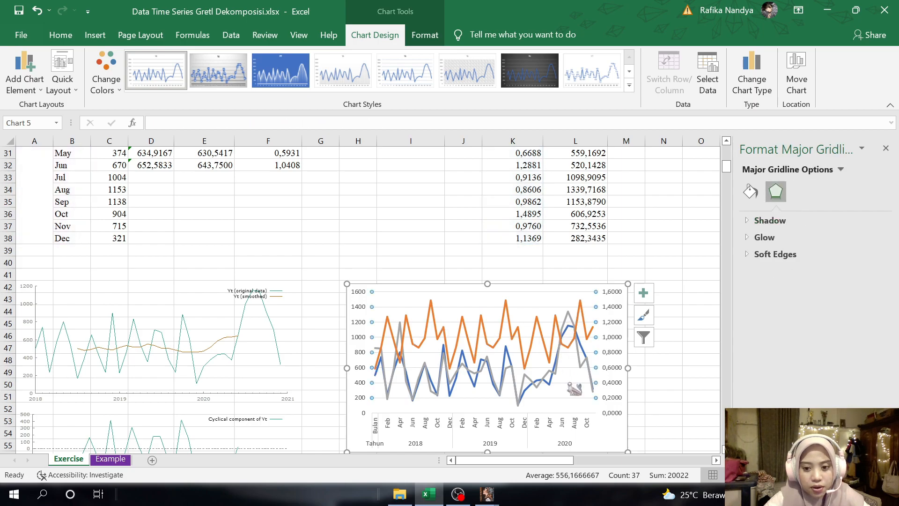
Step: Examine which chart lines belong to the Sn, Deseasonal and Yt series, and close the formatting pane
click(445, 338)
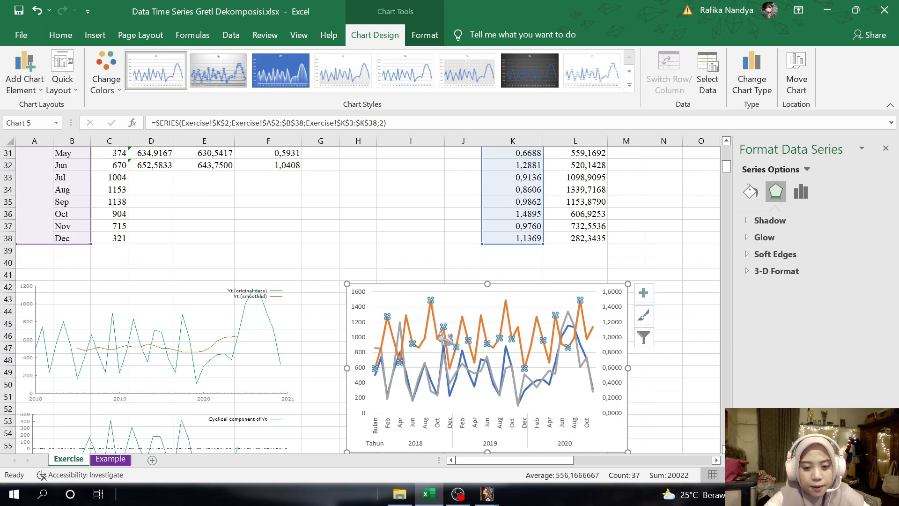
mouse_move(449, 346)
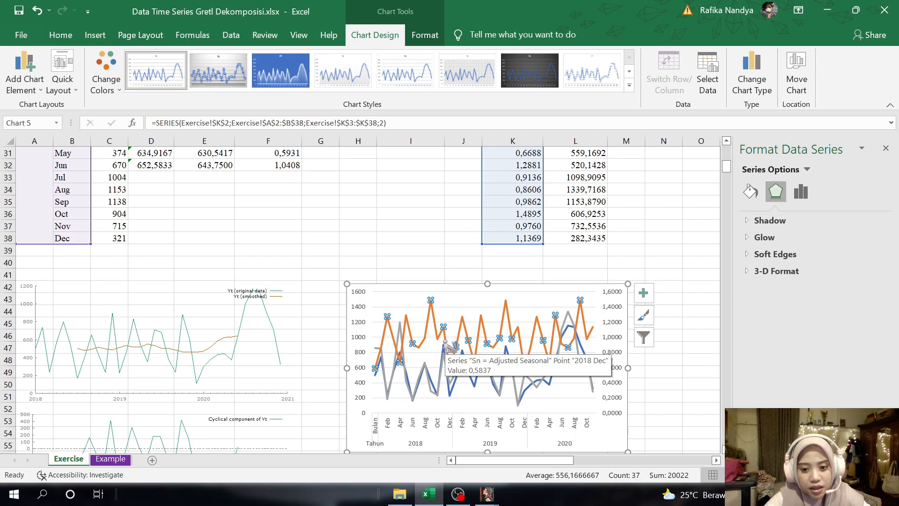
click(412, 390)
click(406, 381)
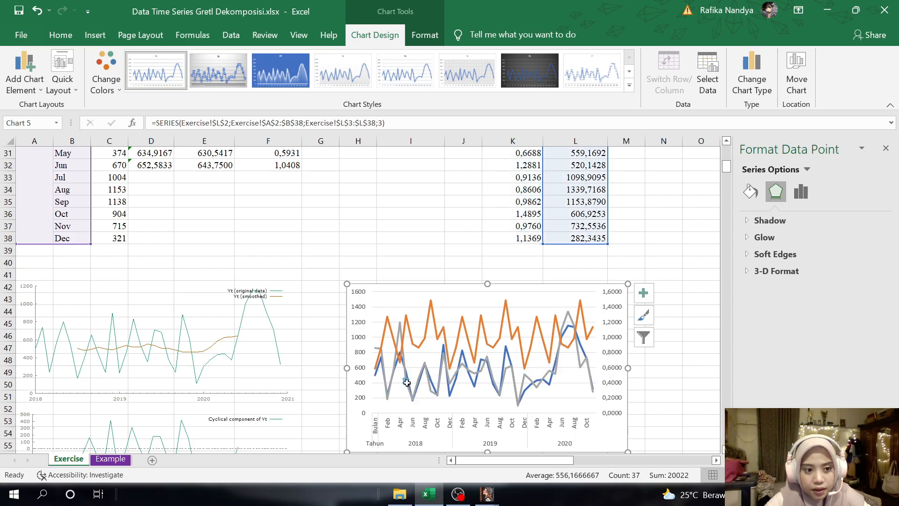
click(455, 398)
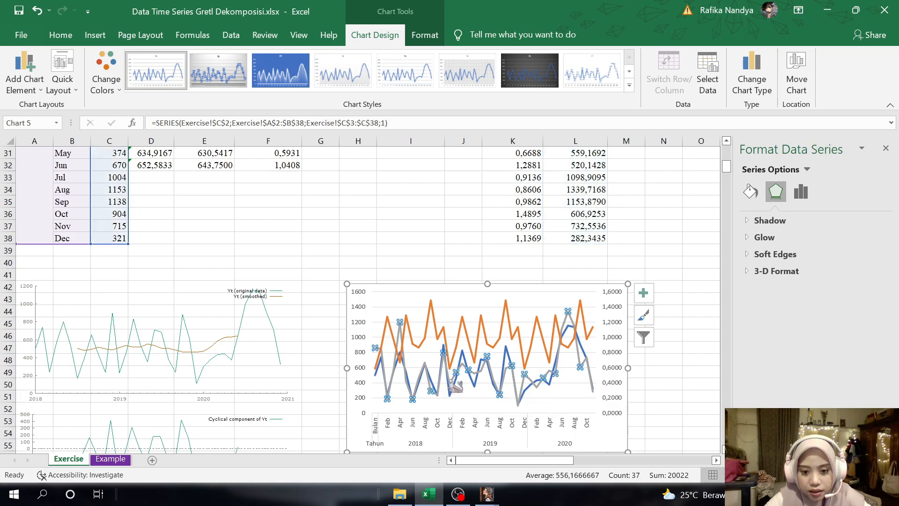
click(455, 385)
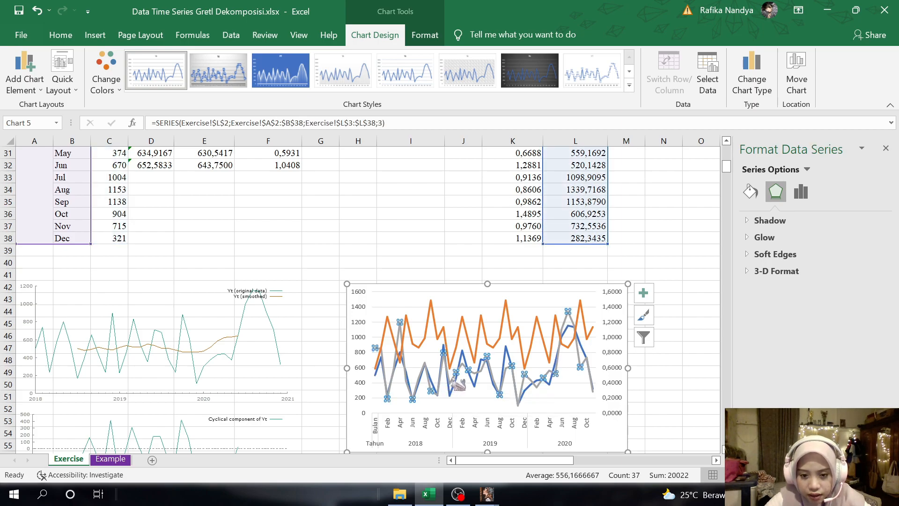
click(481, 391)
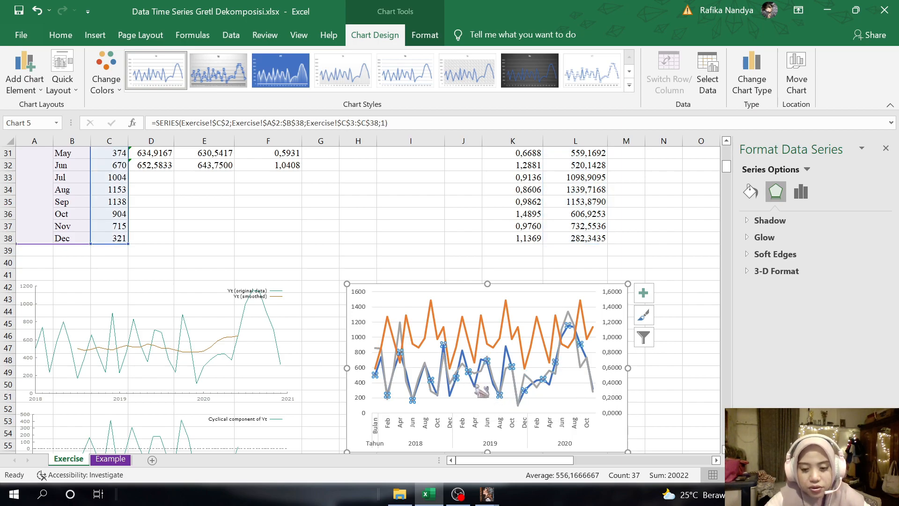
click(886, 148)
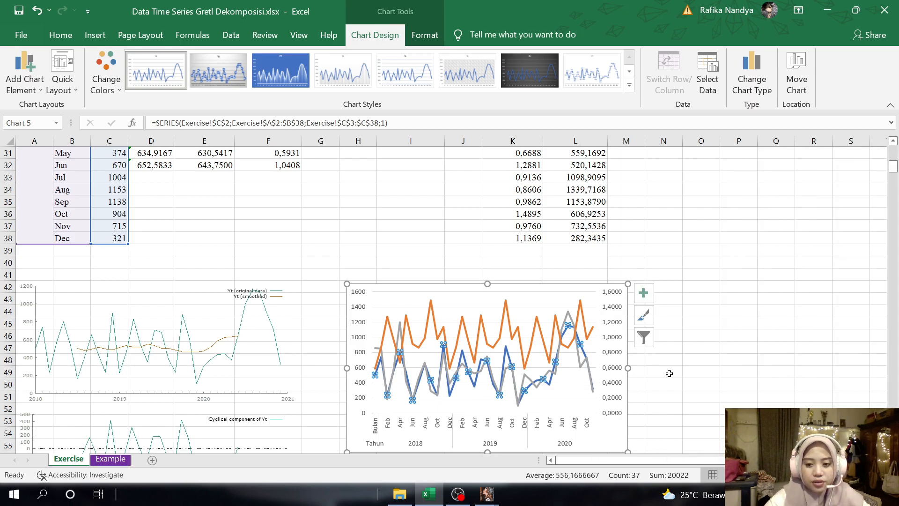
Step: Copy the Deseasonal values in L3:L38 and open a new blank workbook
scroll(678, 372, up, 10)
click(626, 171)
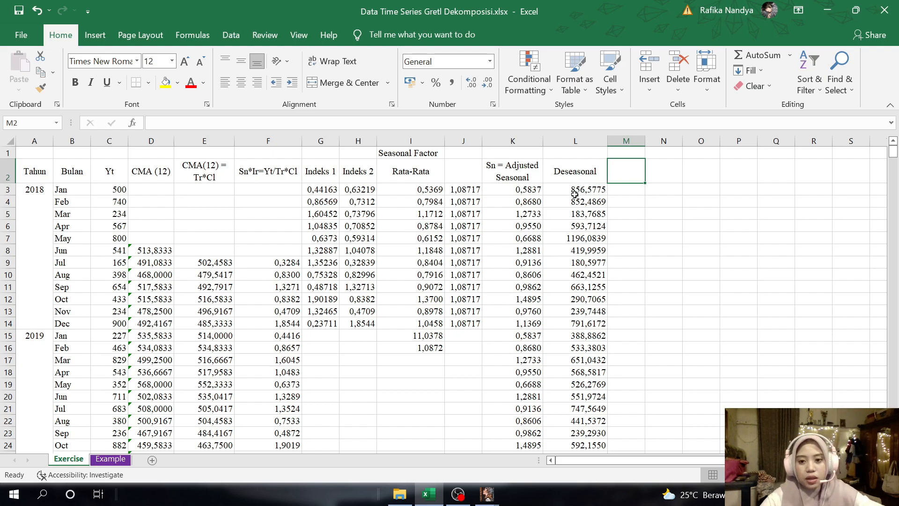
drag(571, 190, 583, 434)
key(ctrl+c)
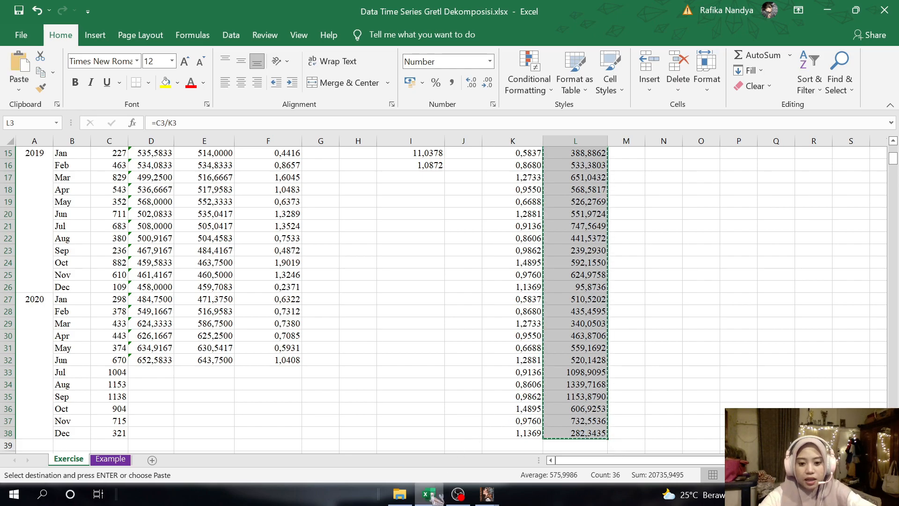
click(431, 494)
right_click(431, 495)
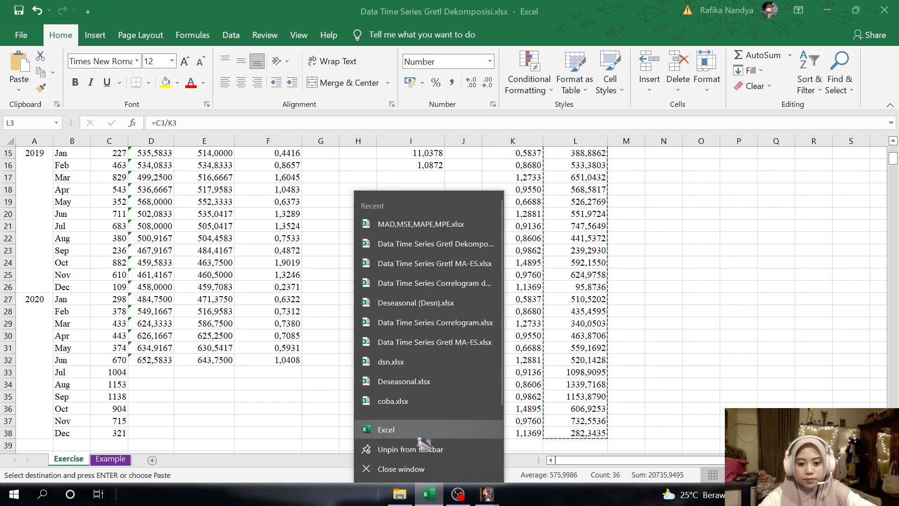
click(421, 438)
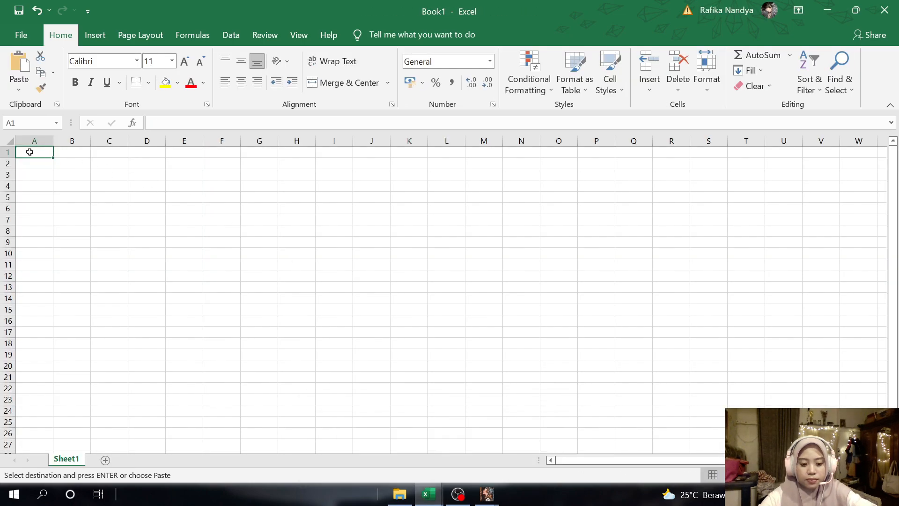
Step: Try a regular paste of the copied Deseasonal cells at A1 of the new workbook, and undo it
key(ctrl+v)
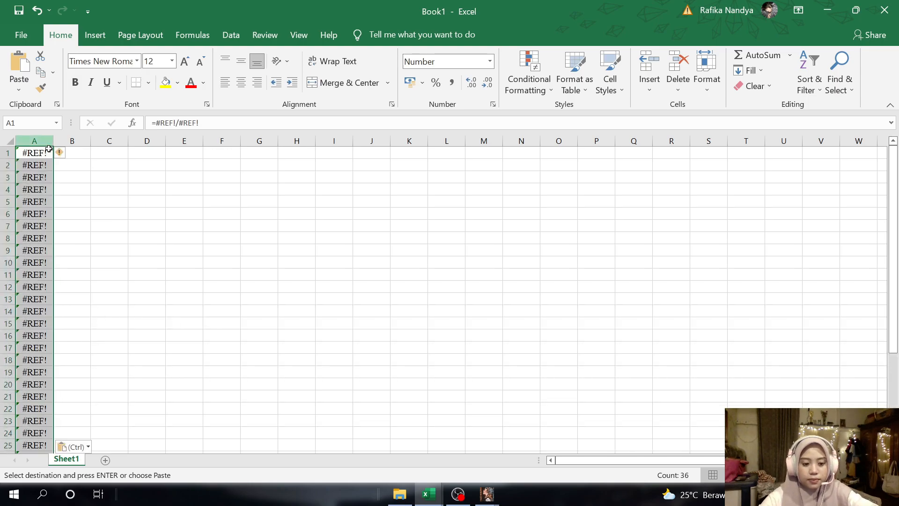
click(63, 153)
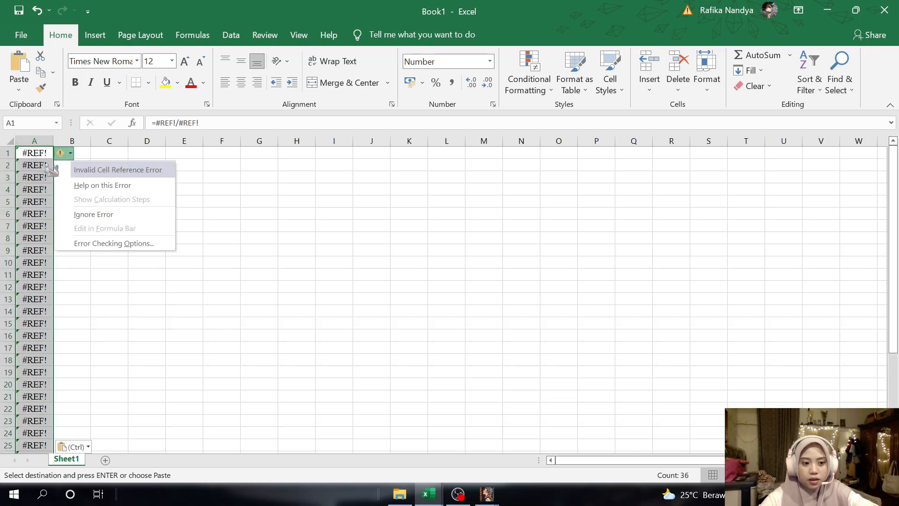
click(141, 277)
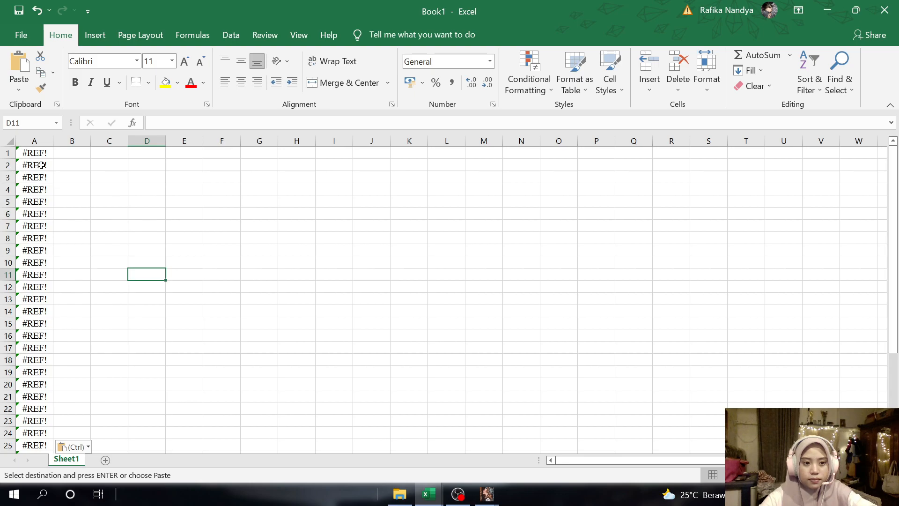
key(ctrl+z)
Step: Paste the copied Deseasonal data at A1 as values only using Paste Special
right_click(34, 152)
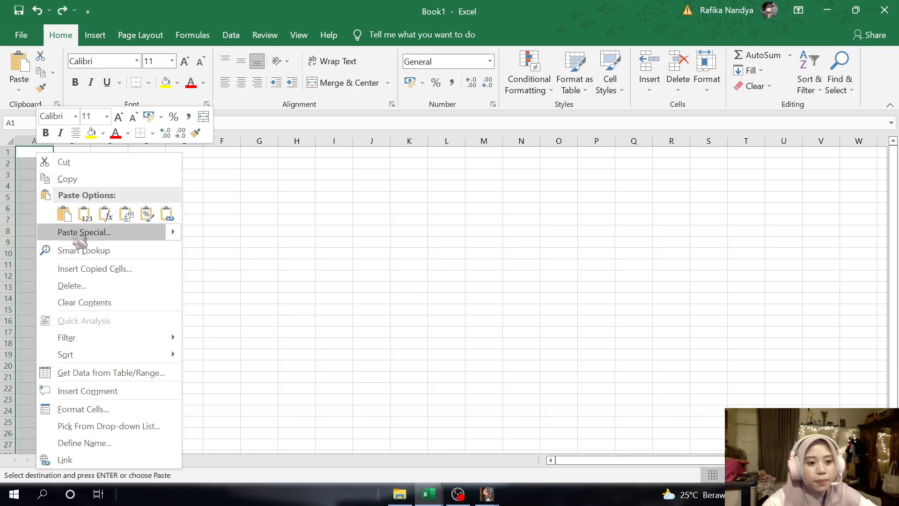
click(61, 232)
click(33, 189)
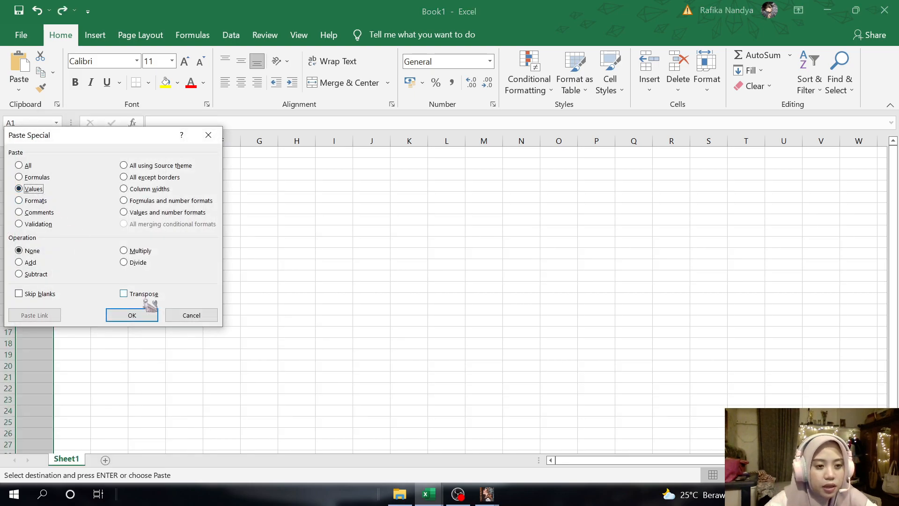
click(132, 315)
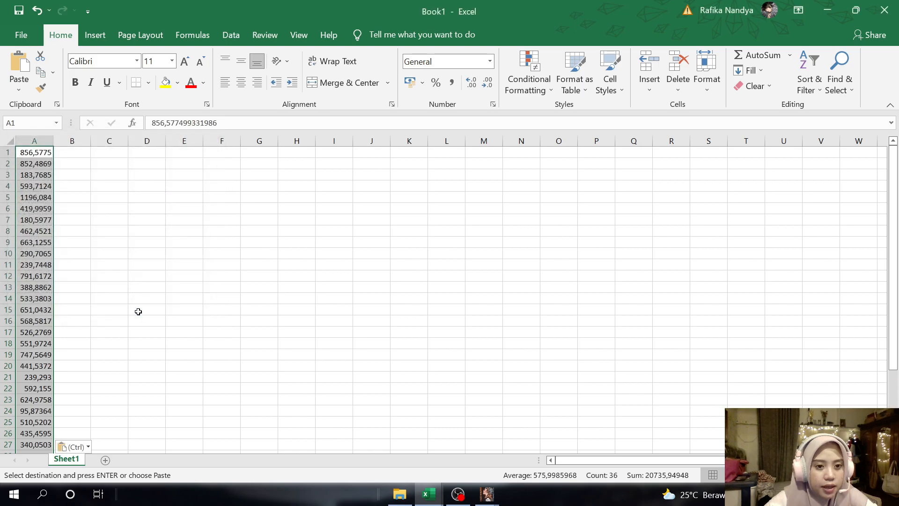
click(78, 197)
scroll(113, 364, down, 5)
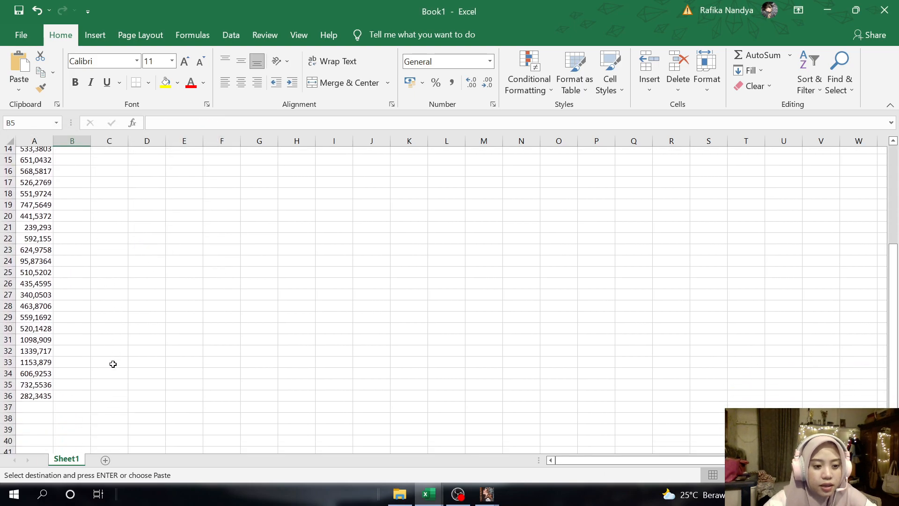
scroll(113, 364, up, 5)
click(72, 229)
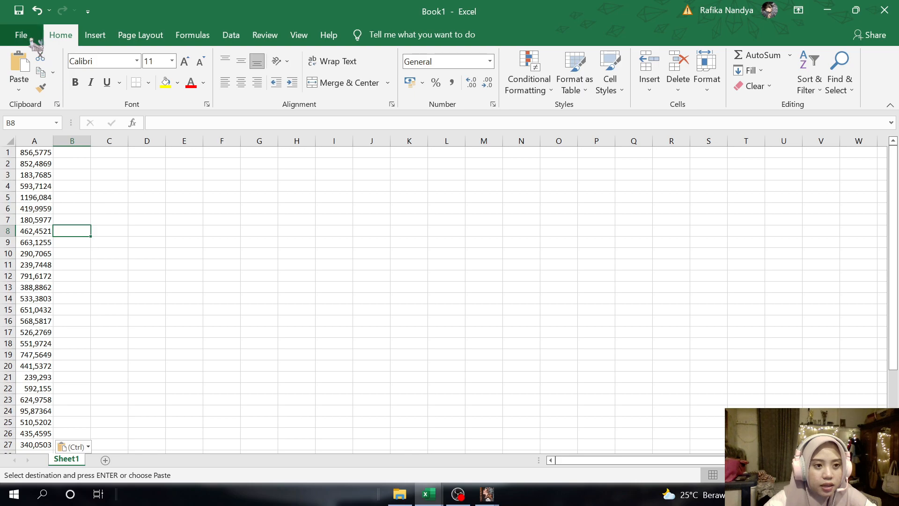
Step: Save the new workbook as Desn in the Permodelan folder on the Desktop
key(Escape)
key(ctrl+s)
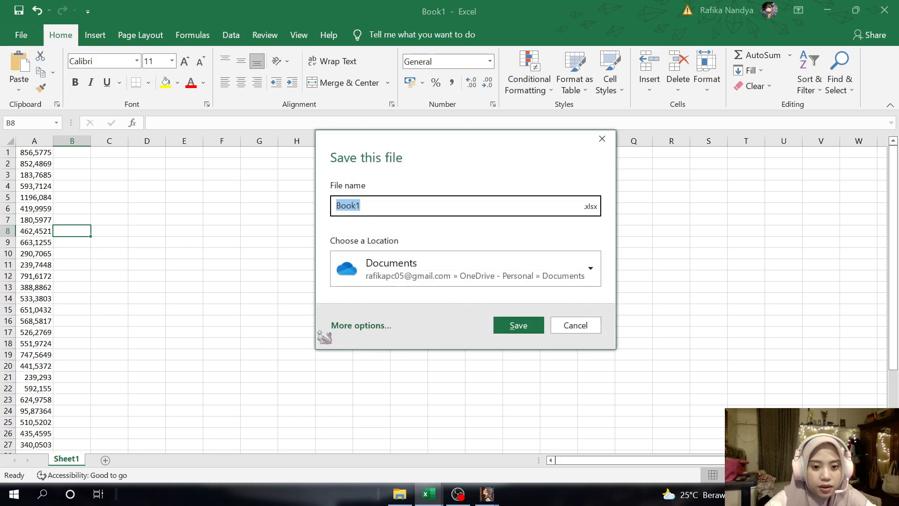
click(358, 324)
click(192, 272)
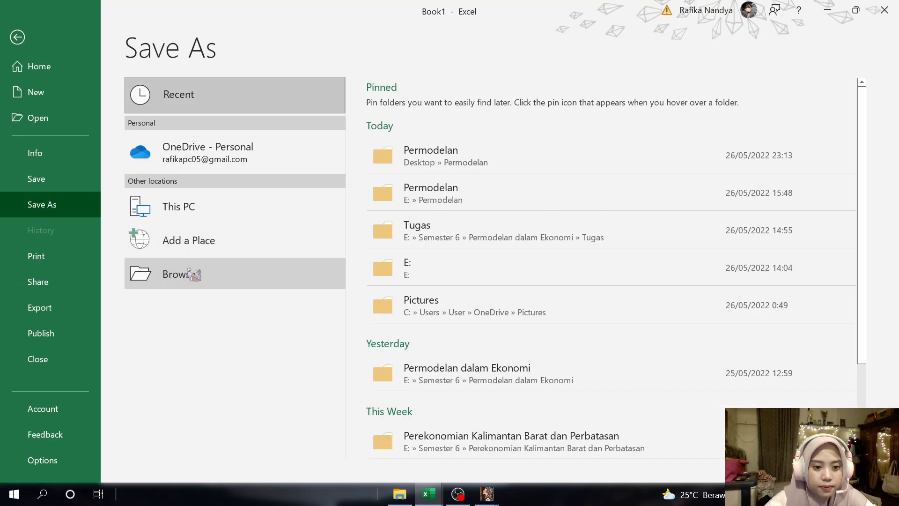
scroll(86, 157, down, 2)
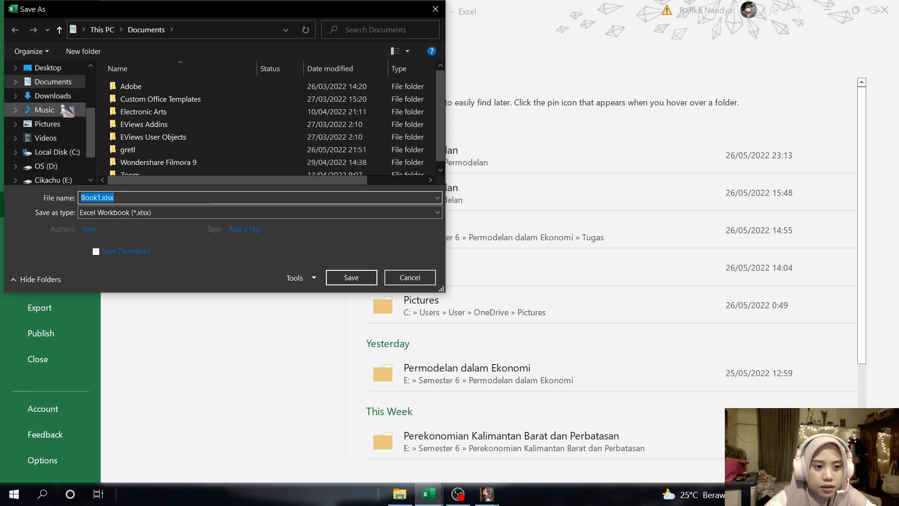
click(71, 68)
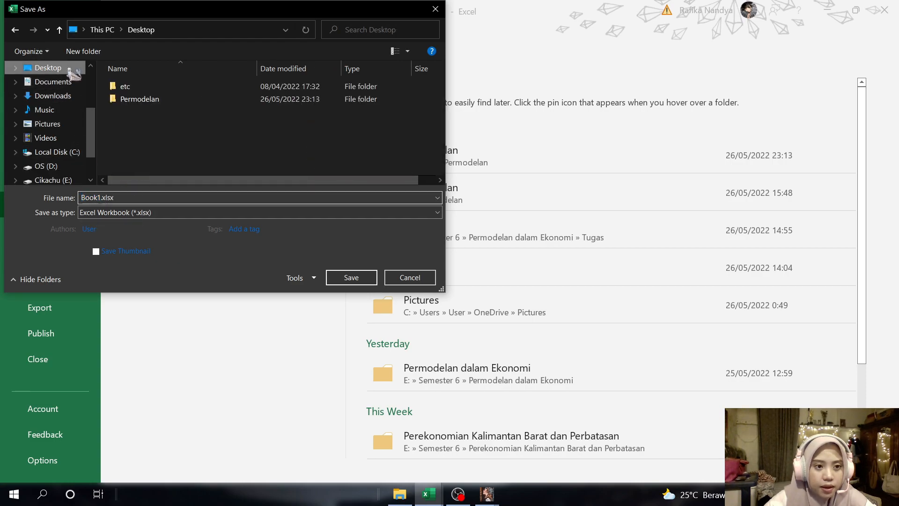
double_click(141, 99)
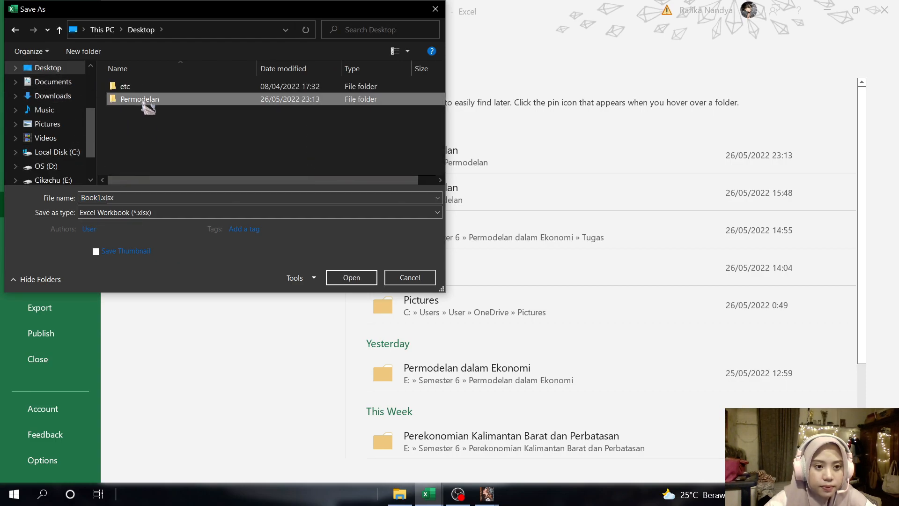
double_click(103, 197)
key(BackSpace)
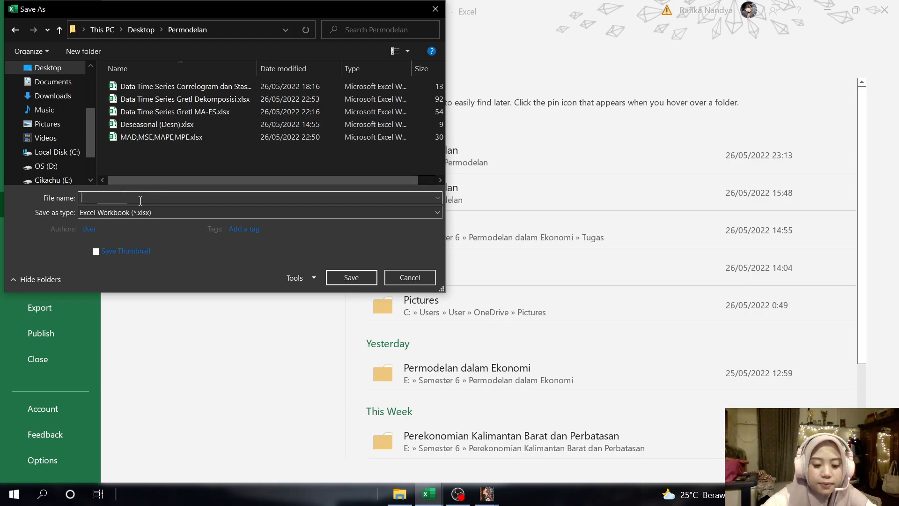
text(Desn)
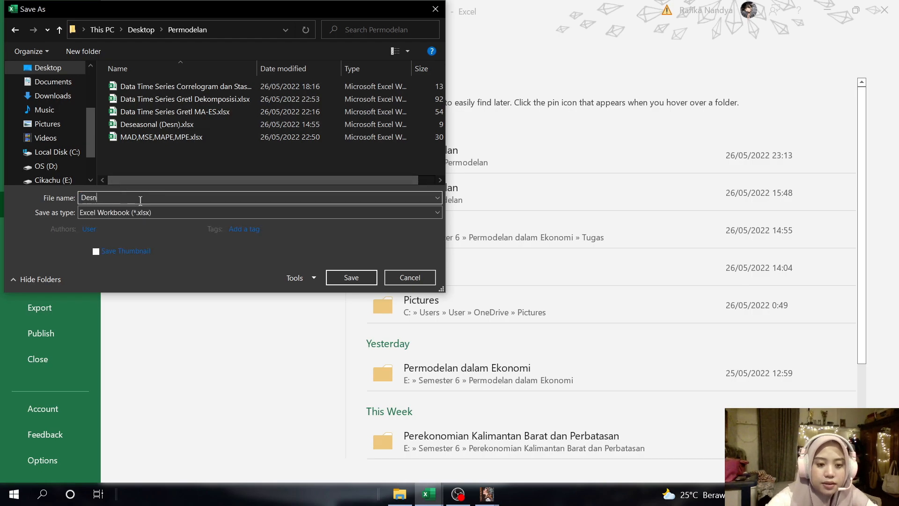
key(Return)
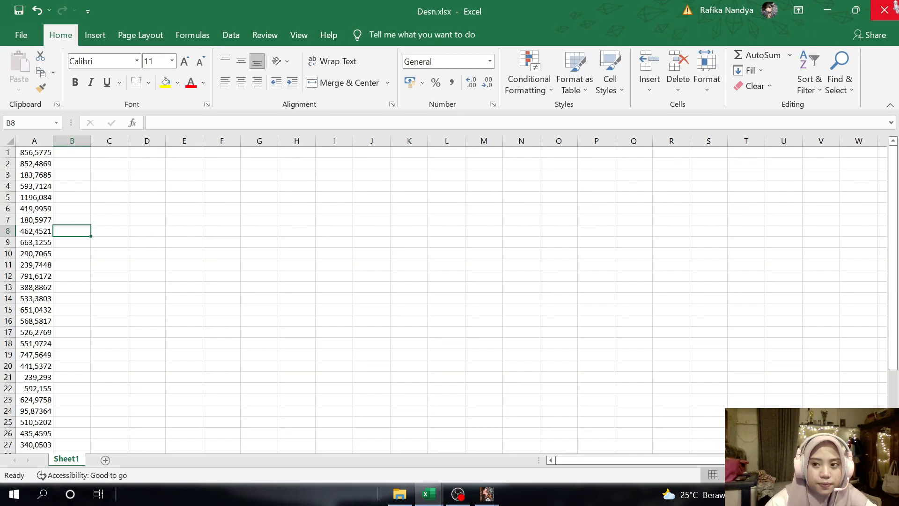
Step: Close gretl's graph and string_table.txt windows and switch to the main gretl window
mouse_move(487, 494)
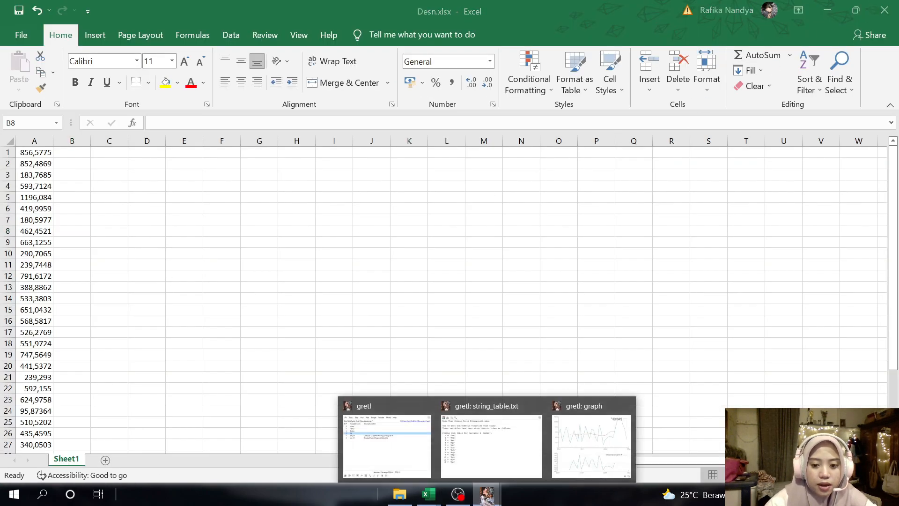
mouse_move(591, 444)
click(626, 405)
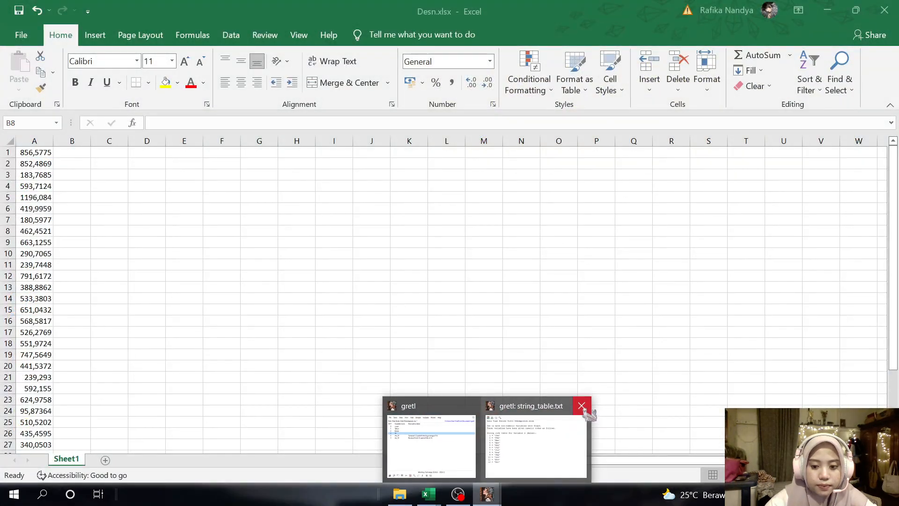
click(582, 406)
click(490, 421)
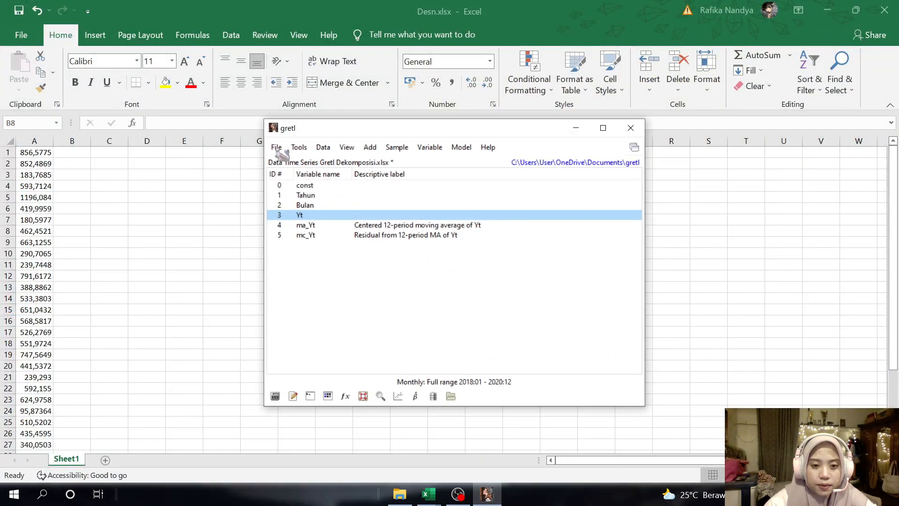
Step: Clear the current data set in gretl, ending the current session
click(276, 148)
click(320, 248)
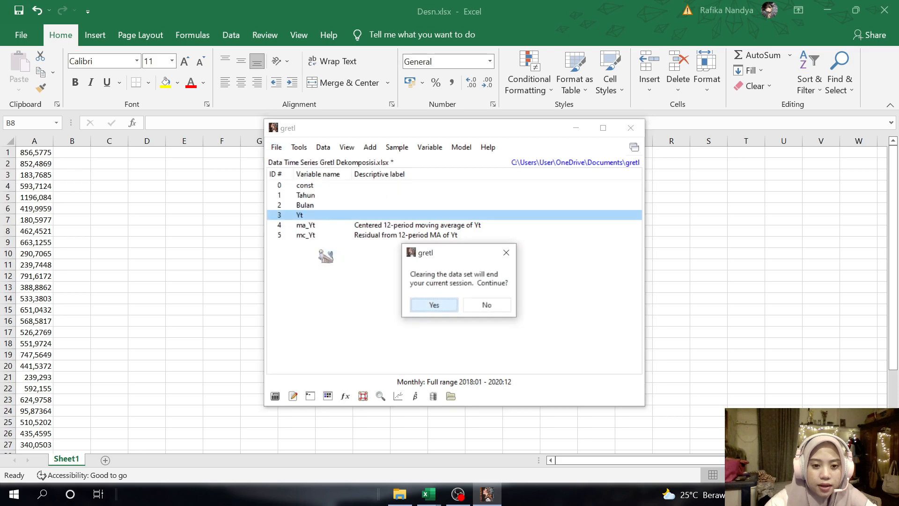
click(447, 307)
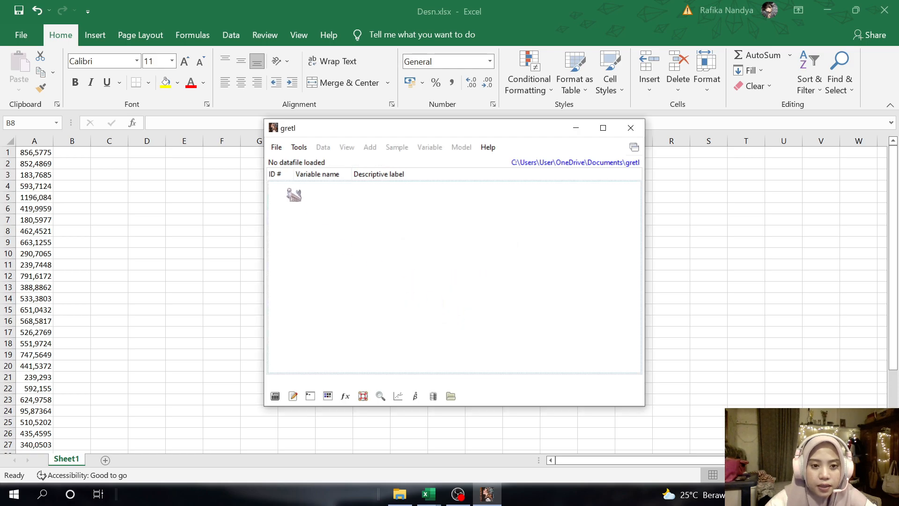
Step: Try to open Desn.xlsx from the Permodelan folder as gretl data, importing from column 1, row 1
click(276, 148)
mouse_move(291, 165)
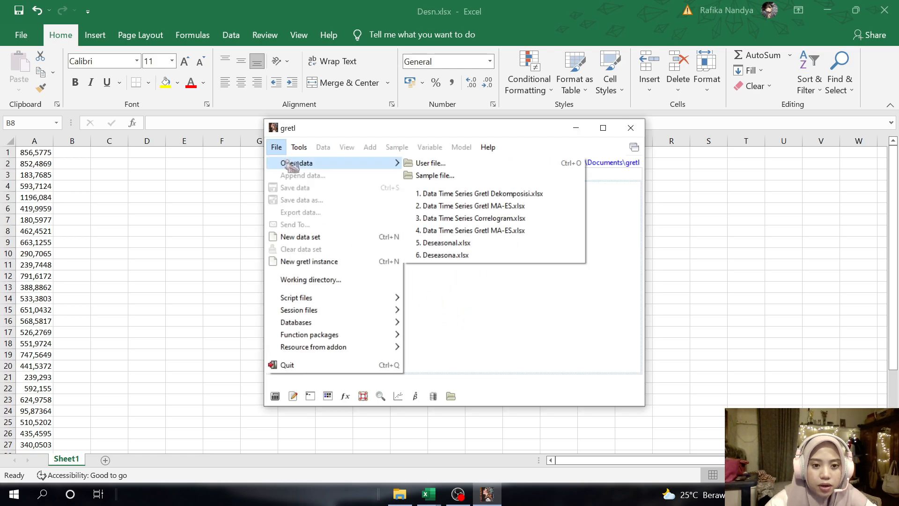
click(430, 164)
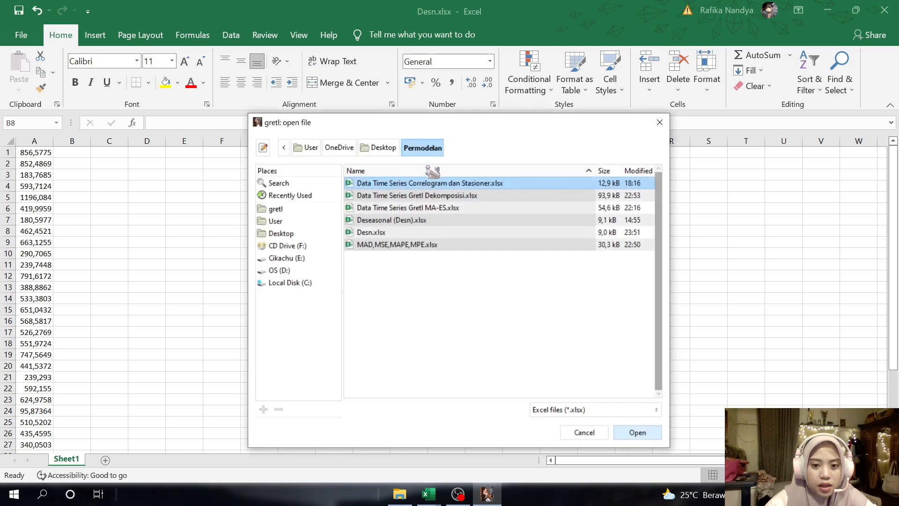
click(434, 232)
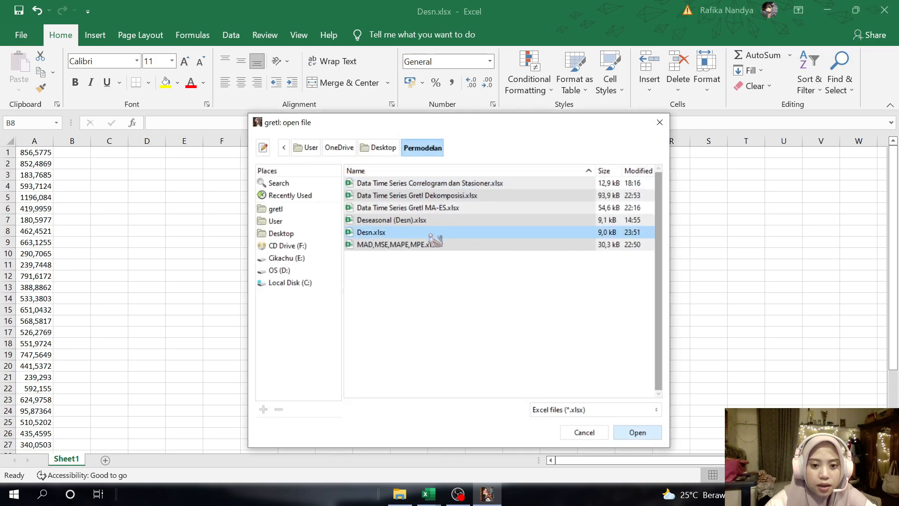
click(627, 432)
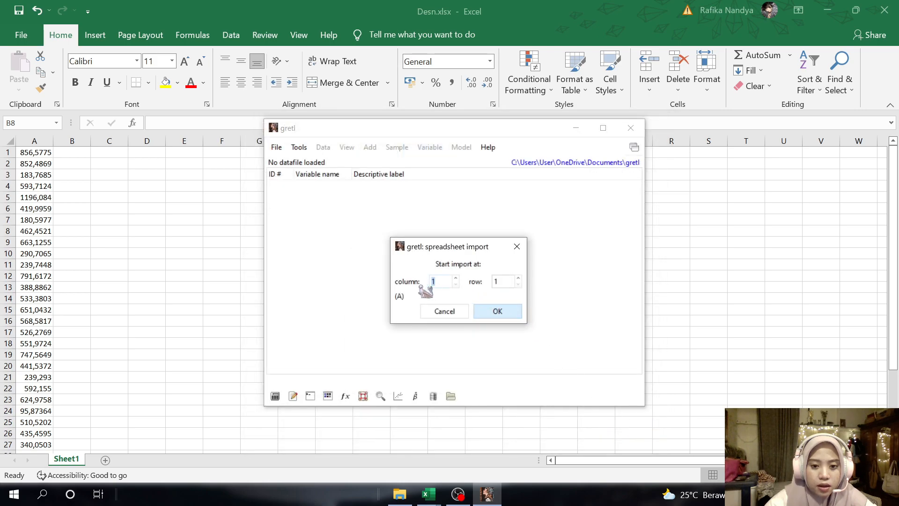
click(500, 311)
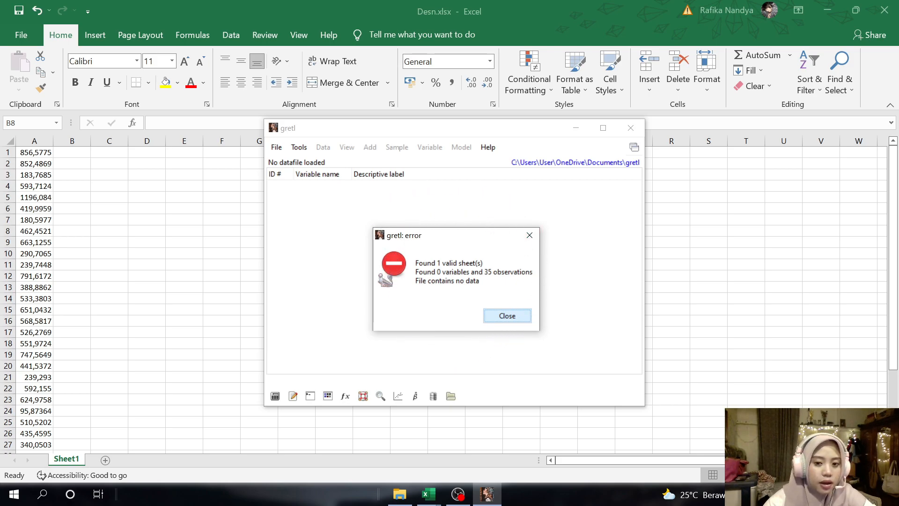
click(508, 317)
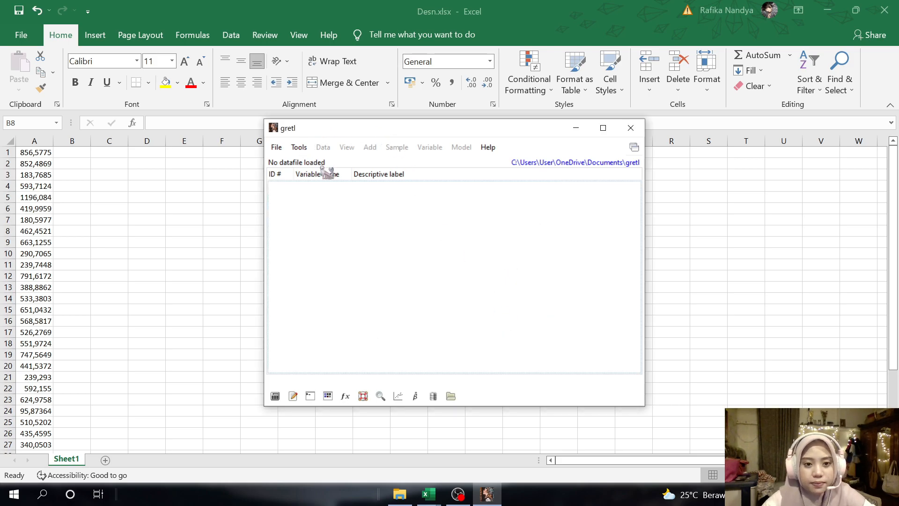
Step: Close the Desn workbook and minimise the remaining windows to reach the desktop
click(883, 12)
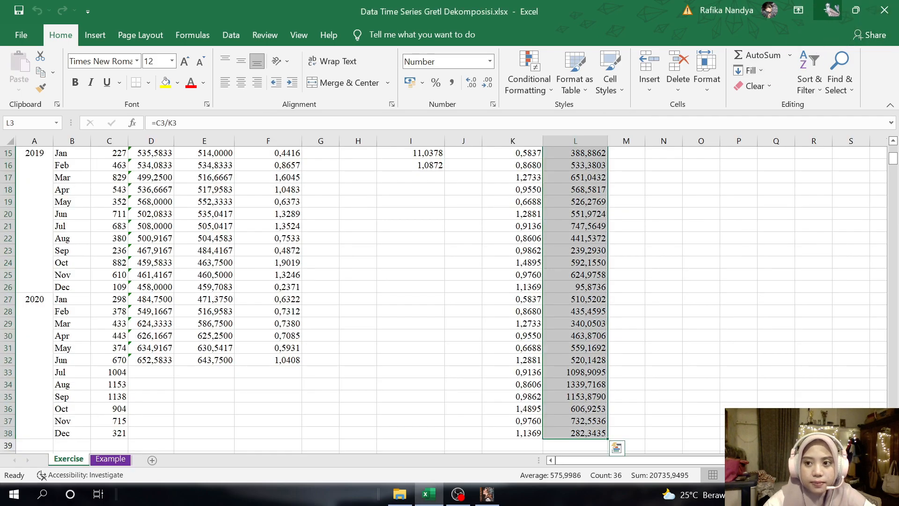
click(827, 10)
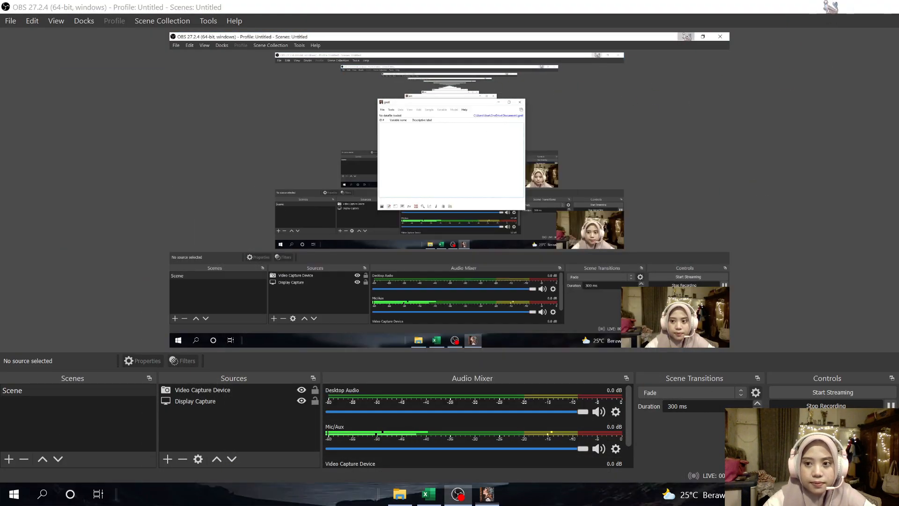
click(828, 6)
click(576, 127)
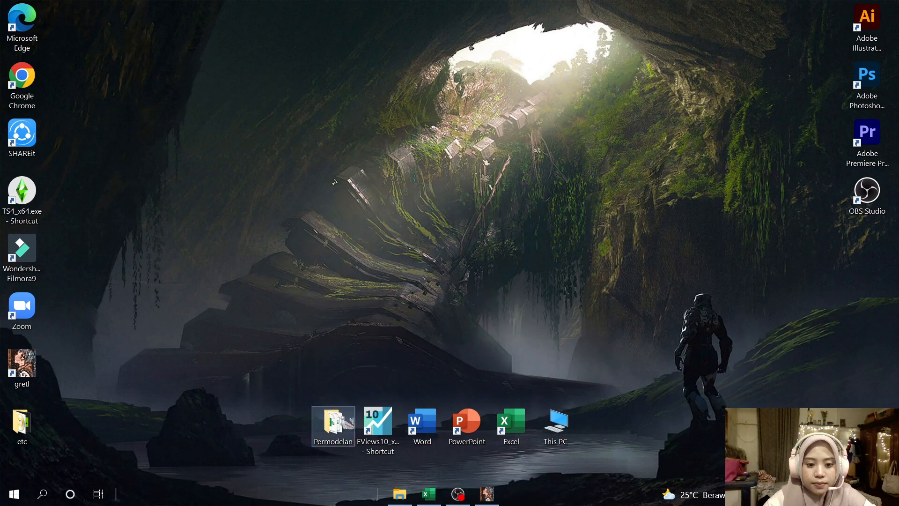
Step: Open Deseasonal (Desn).xlsx from the Permodelan folder, examine the contents of cell A1, and close the workbook
double_click(334, 424)
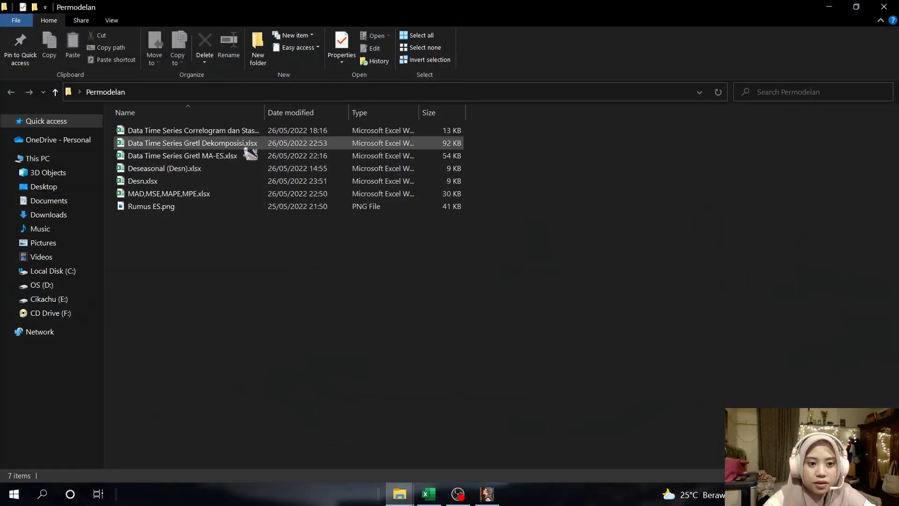
double_click(243, 173)
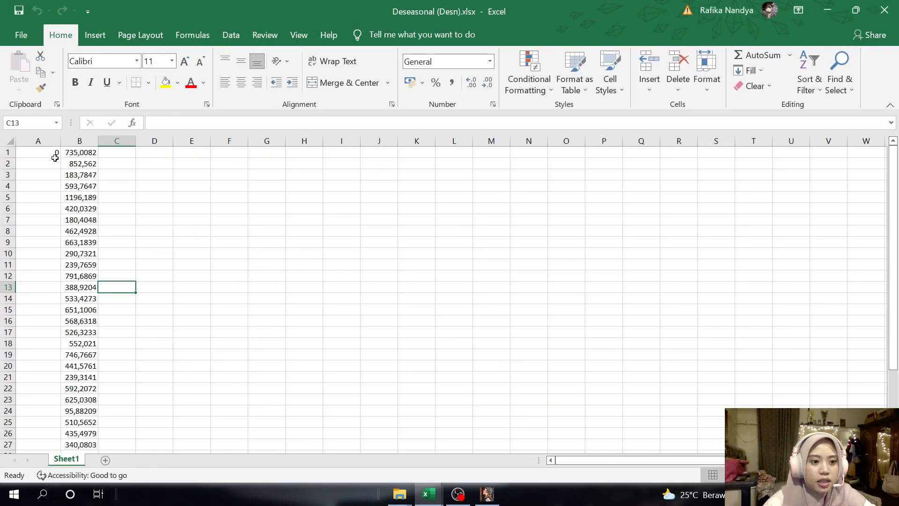
click(45, 153)
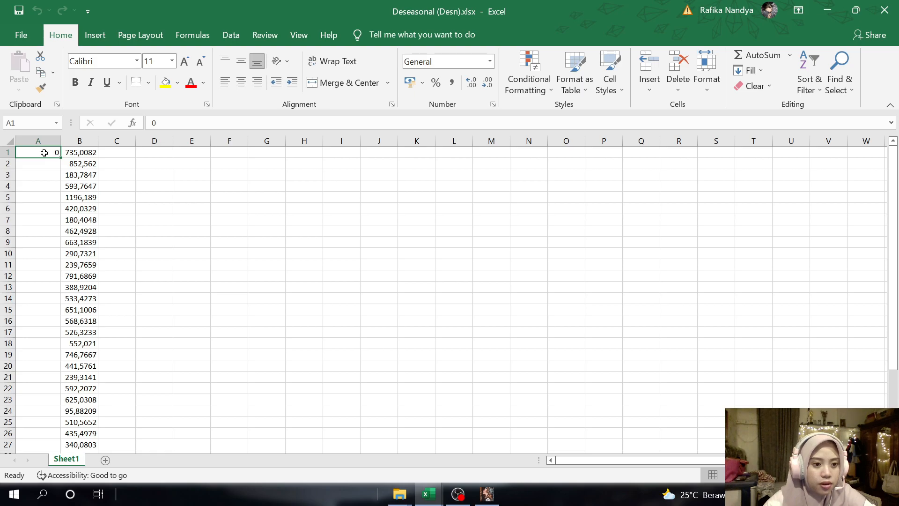
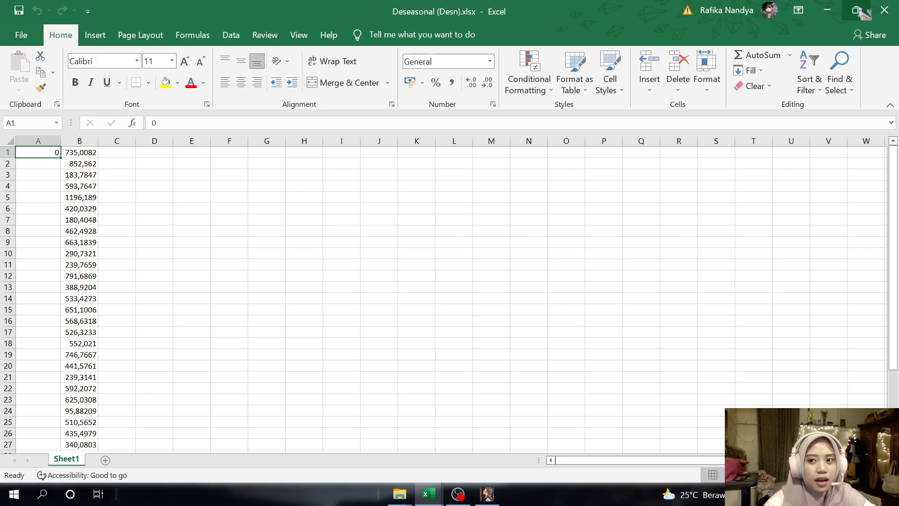
click(884, 11)
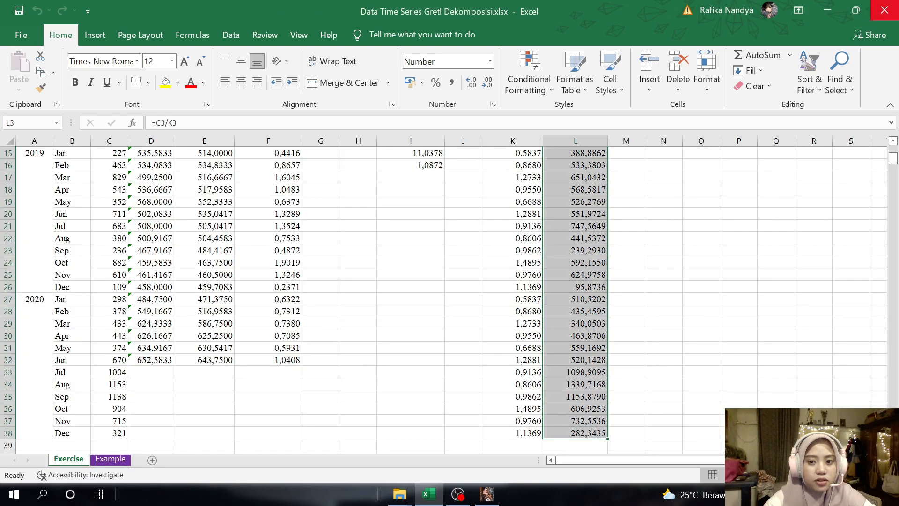
click(829, 9)
key(super+d)
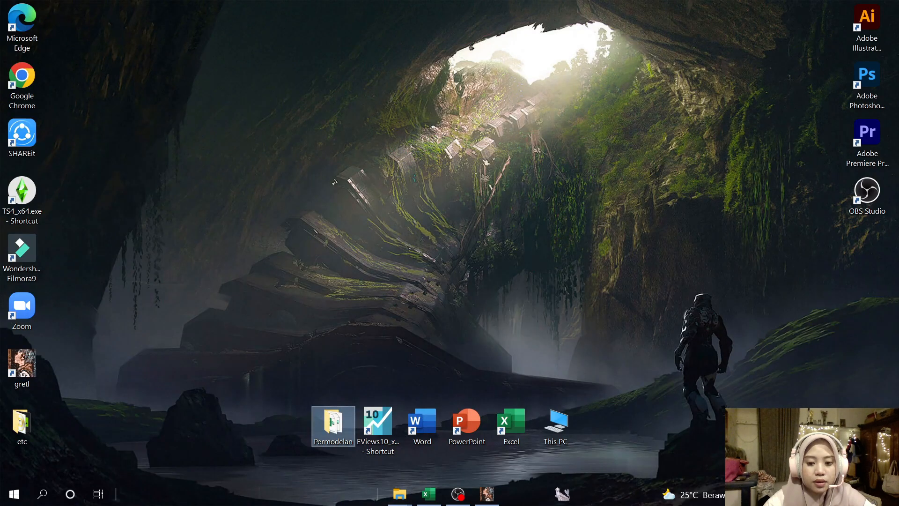
Step: Switch to gretl and import Deseasonal (Desn).xlsx from the Permodelan folder, starting at column 1, row 1
click(487, 493)
click(277, 149)
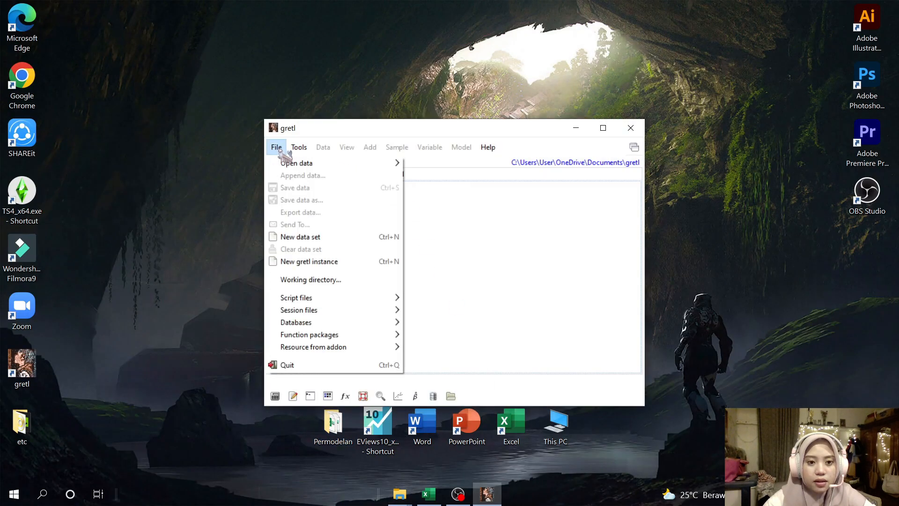
mouse_move(288, 163)
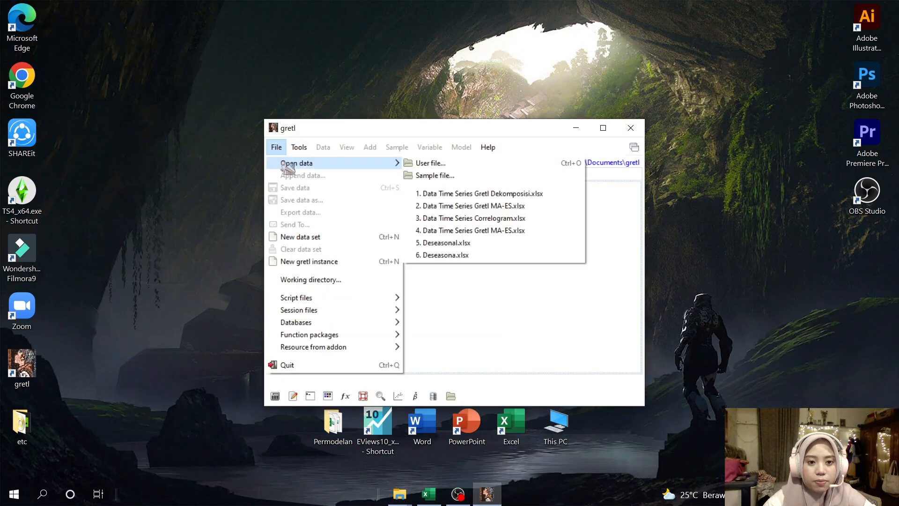
click(416, 165)
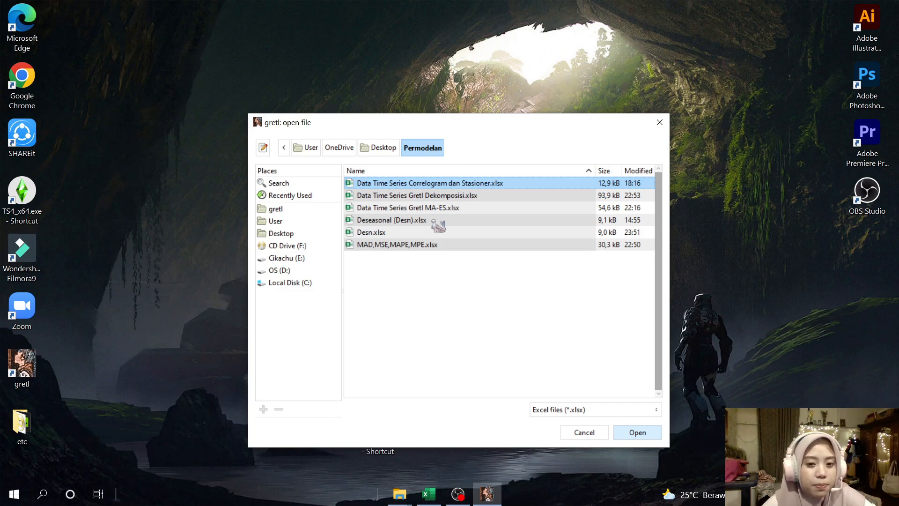
click(434, 221)
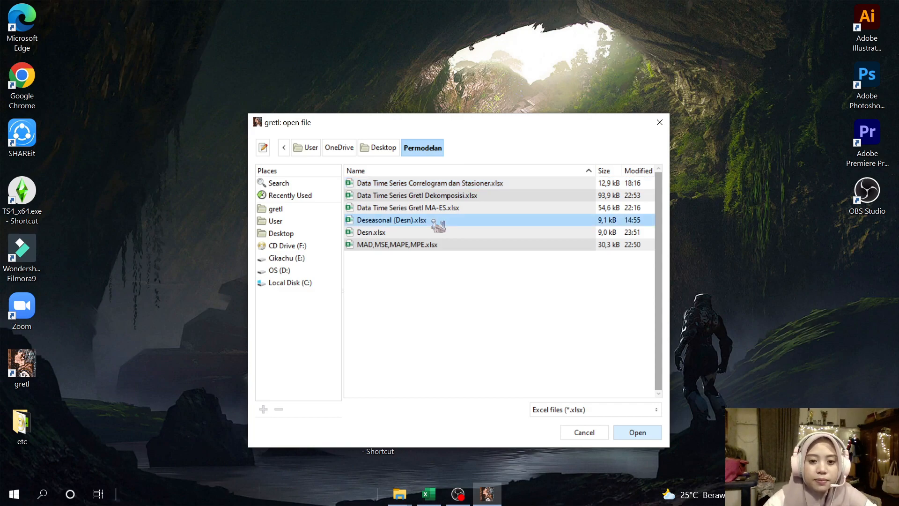
double_click(498, 224)
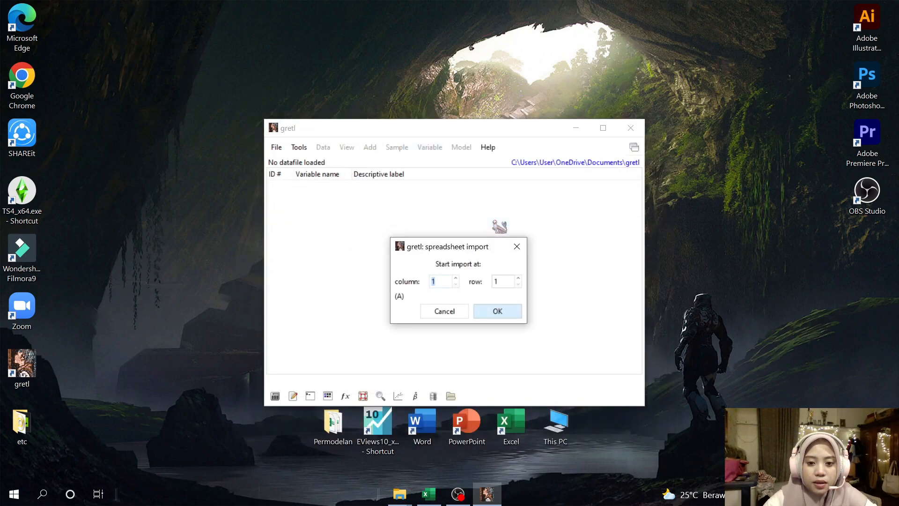
click(502, 312)
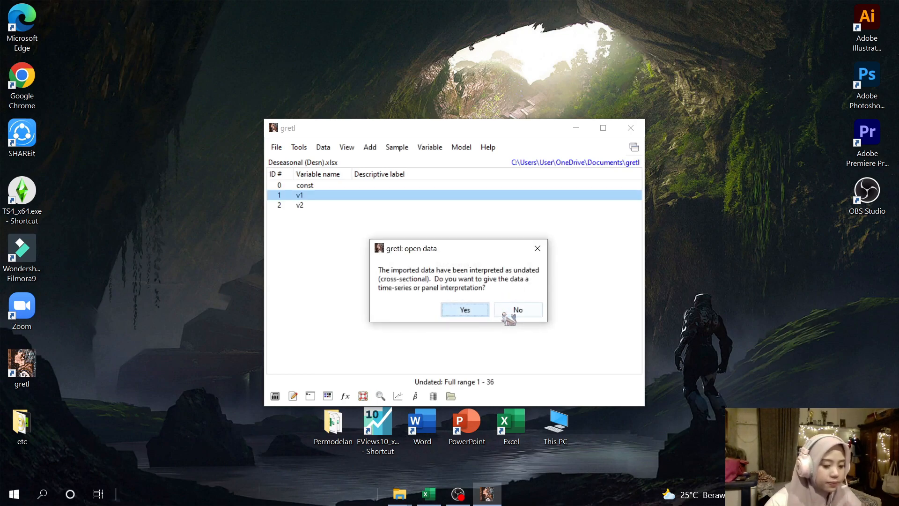
Step: Structure the imported data as a monthly time series with 2018:01 as the starting observation
click(458, 312)
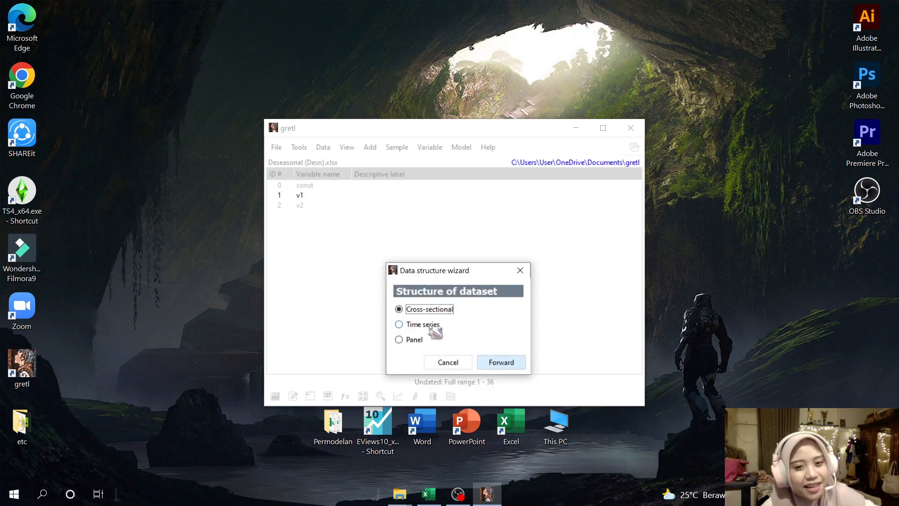
click(435, 328)
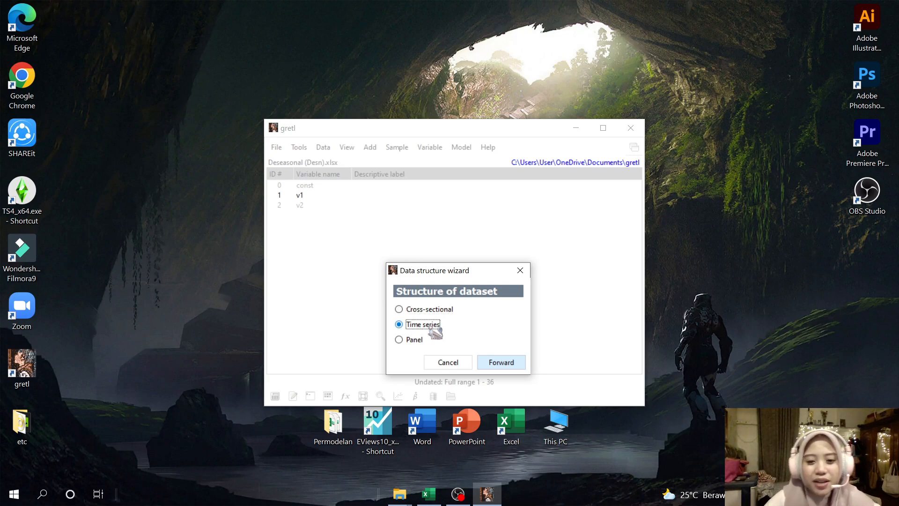
click(499, 364)
click(421, 341)
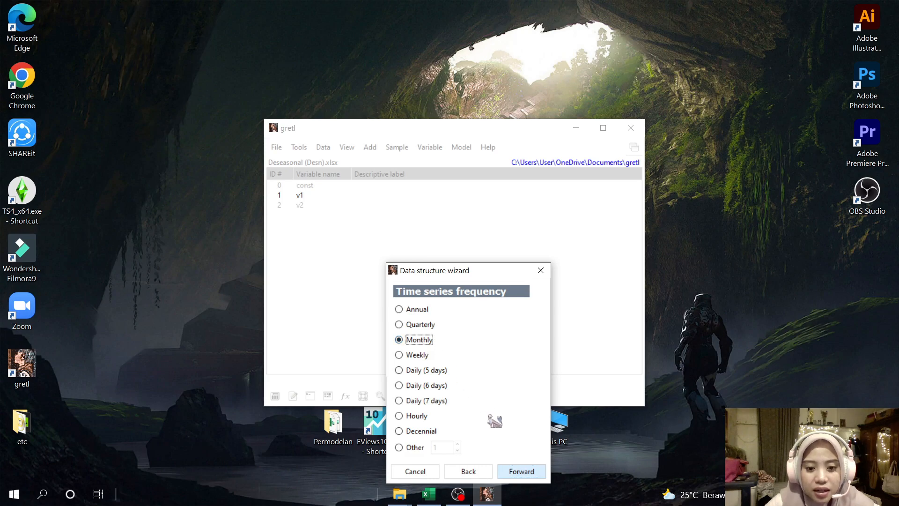
click(520, 472)
key(BackSpace)
key(BackSpace)
key(BackSpace)
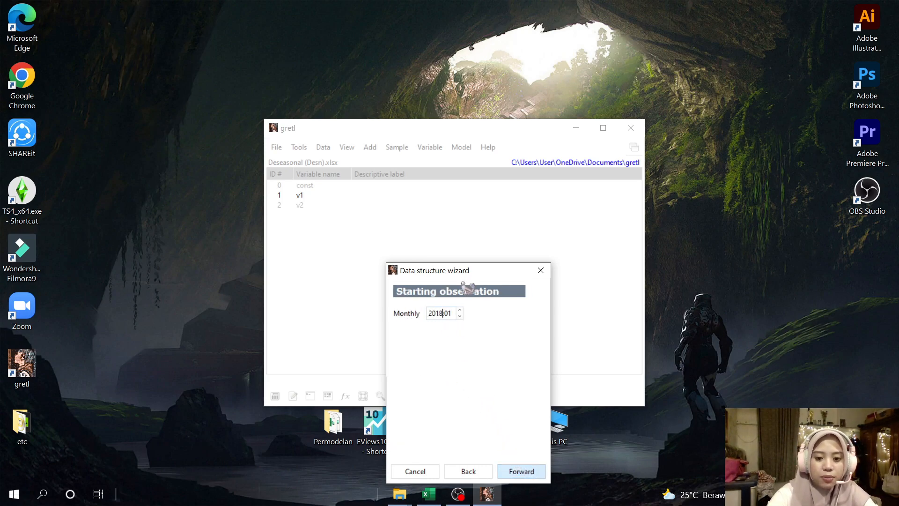
click(514, 473)
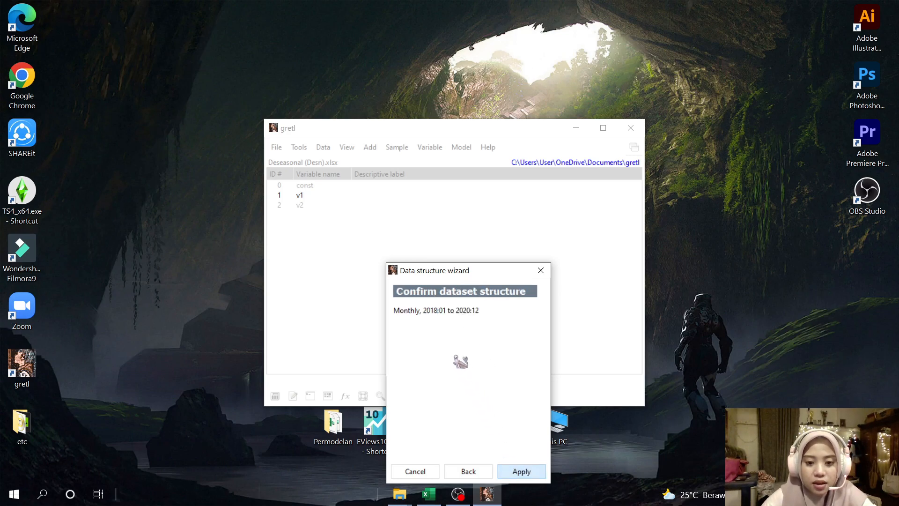
click(519, 471)
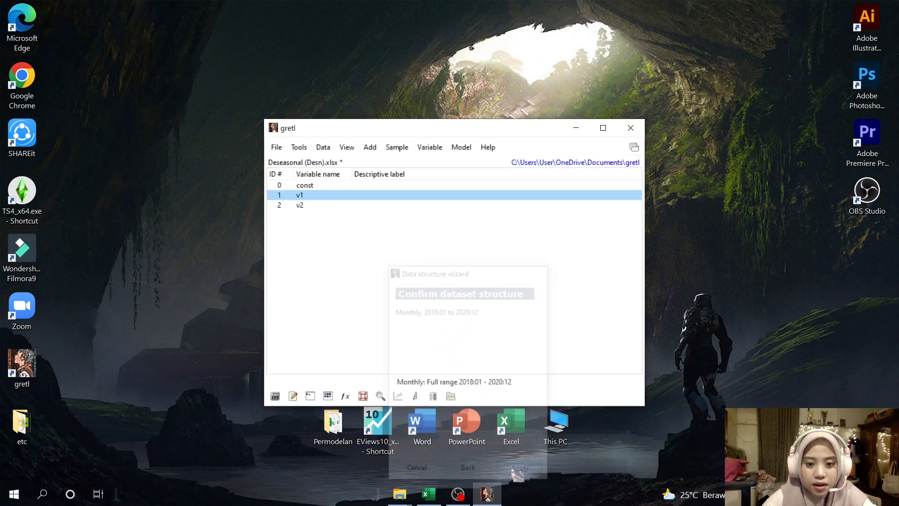
Step: Delete the variable v1 from the data set and dismiss the renumbering notice
click(311, 205)
key(Up)
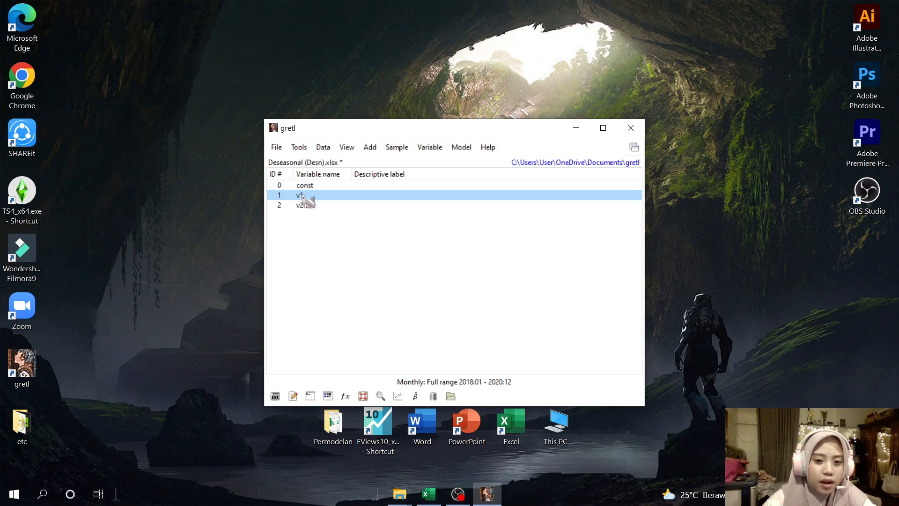
right_click(313, 193)
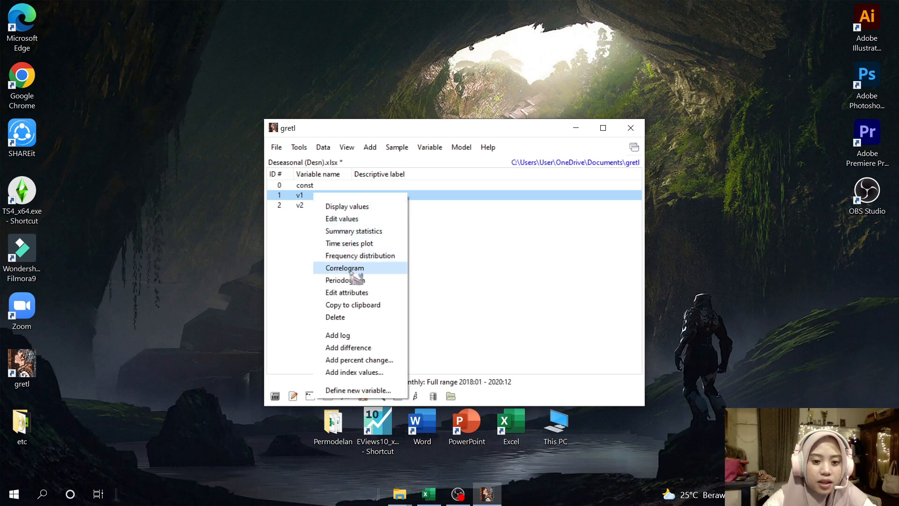
click(358, 317)
click(424, 304)
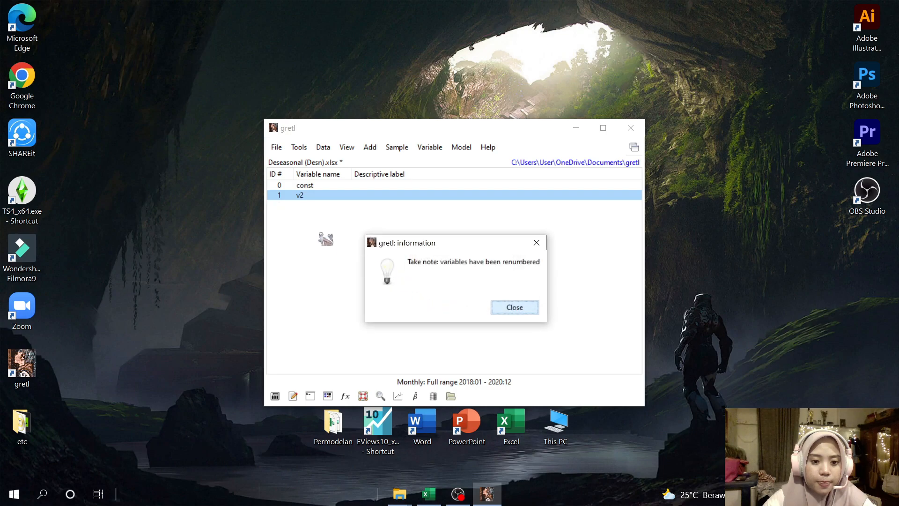
click(511, 309)
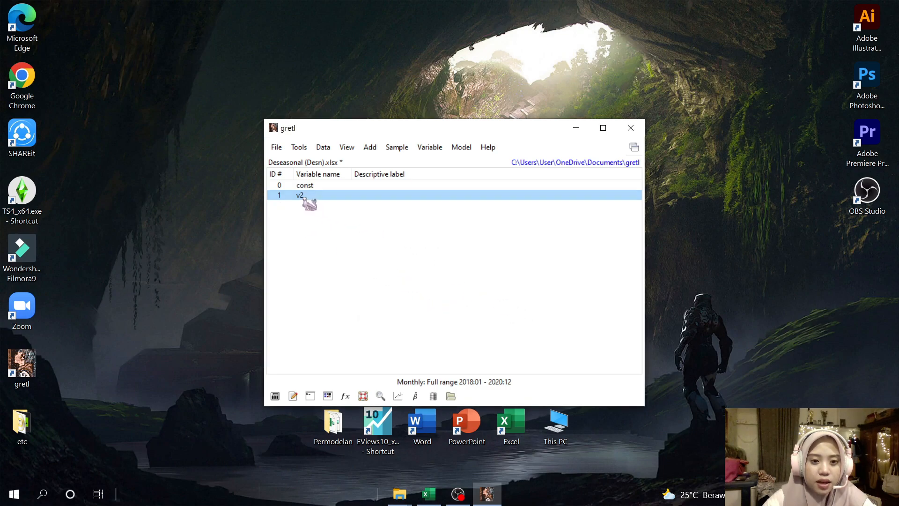
Step: Rename the variable v2 as Desn in its attributes
right_click(312, 197)
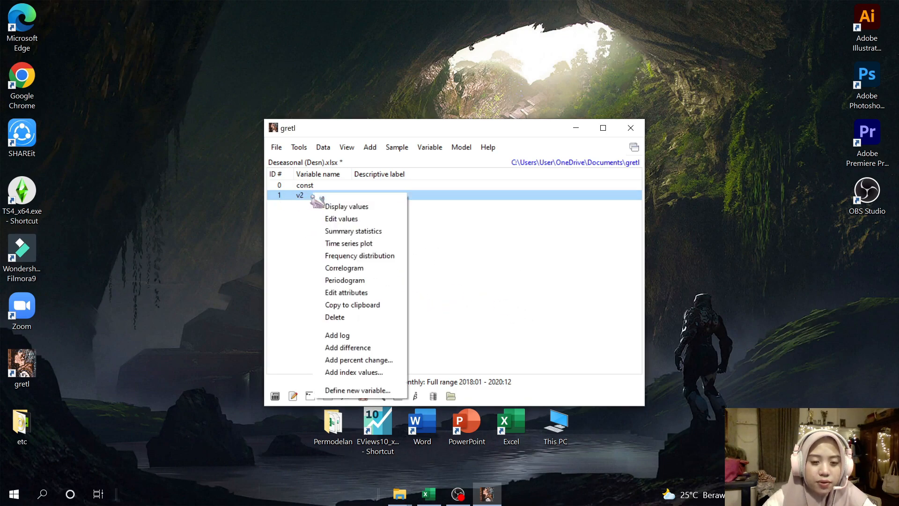
click(368, 293)
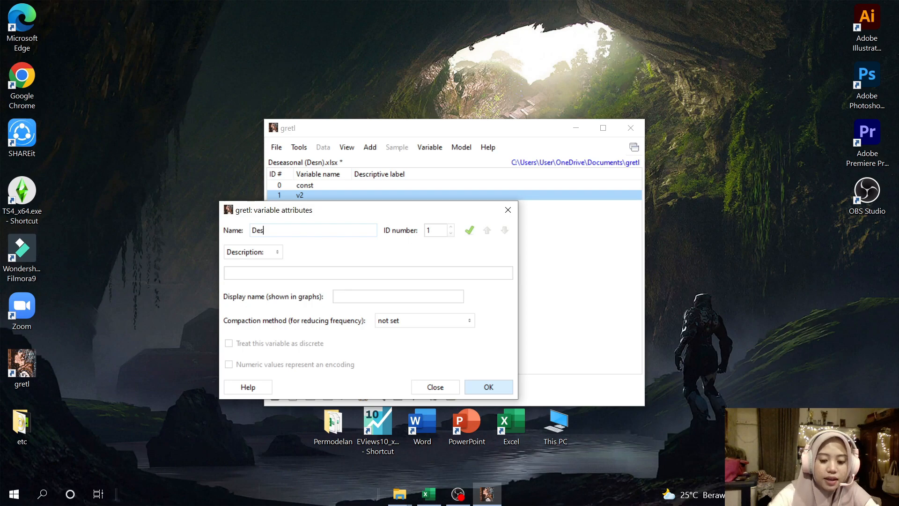
click(481, 387)
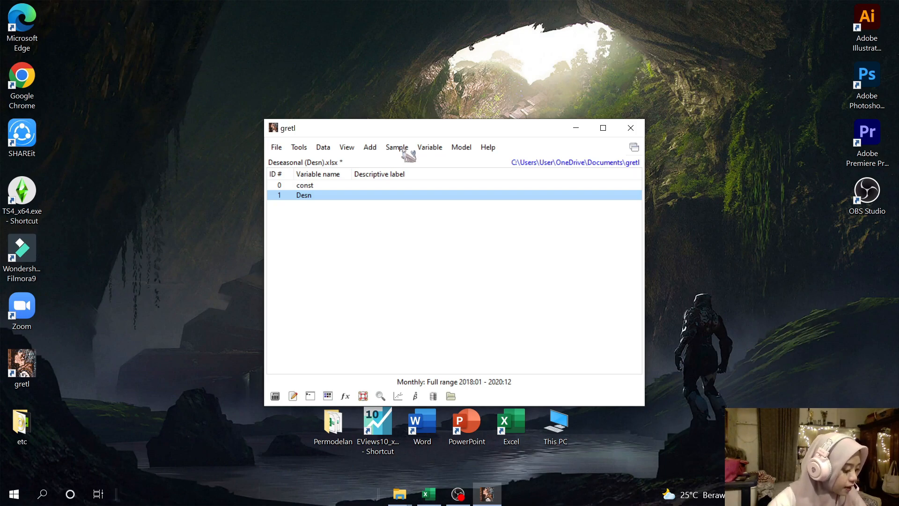
click(462, 148)
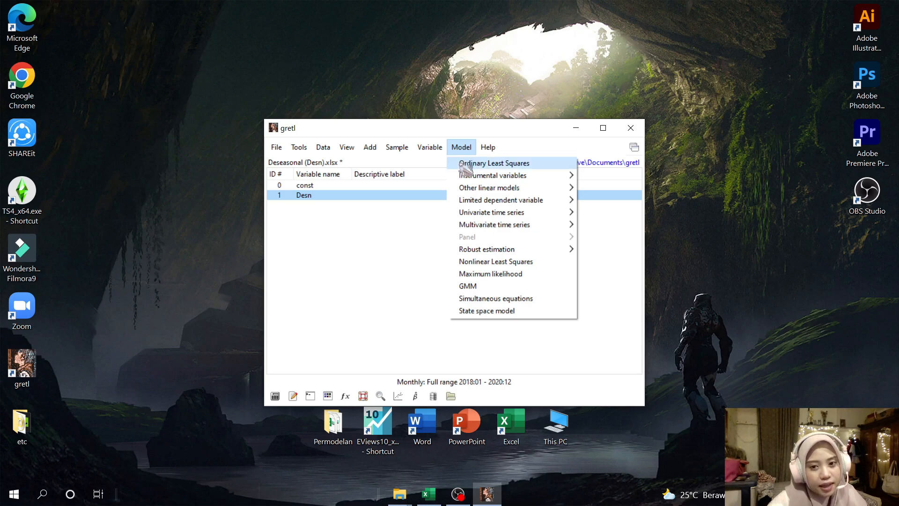
click(466, 164)
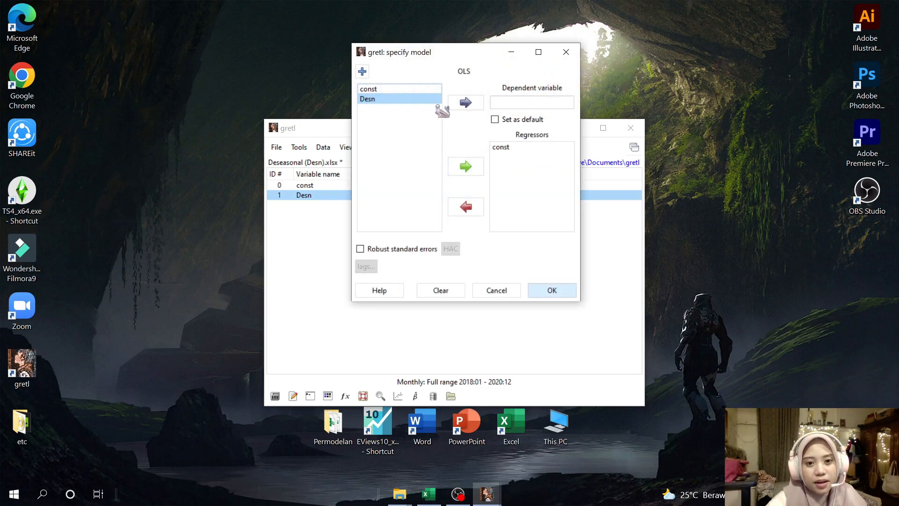
click(498, 290)
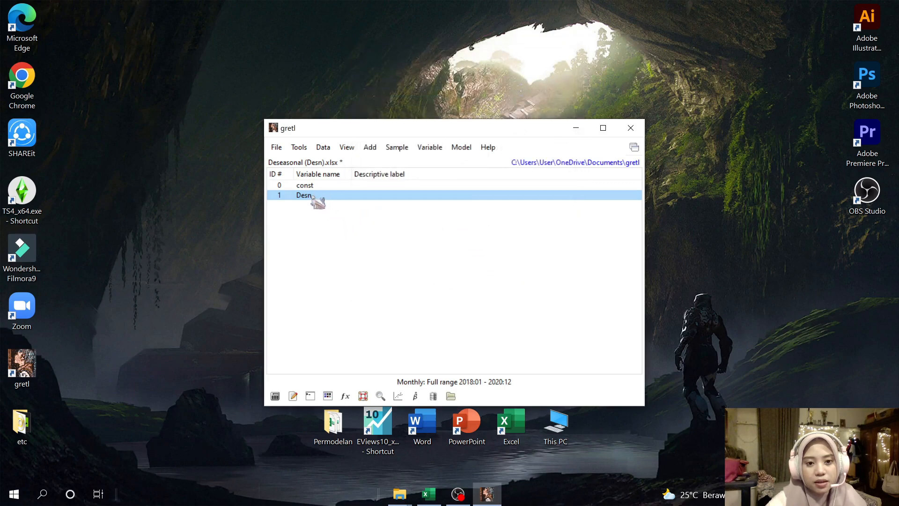
Step: Add a time trend variable to the data set, check its values through 2020:12, and close the listing
click(377, 149)
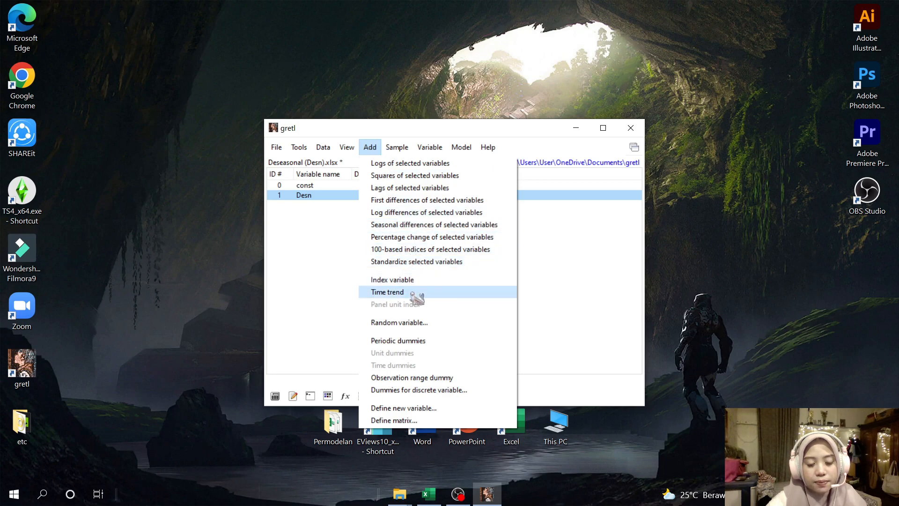
click(389, 293)
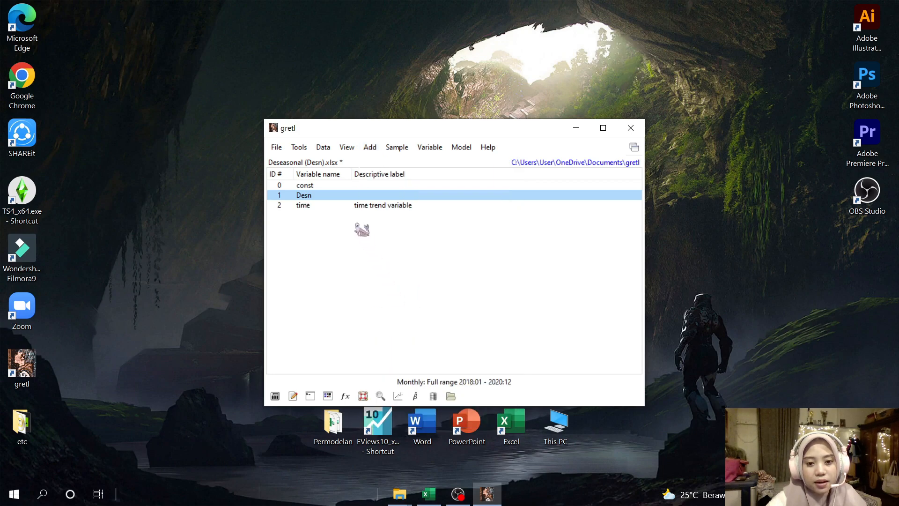
double_click(370, 206)
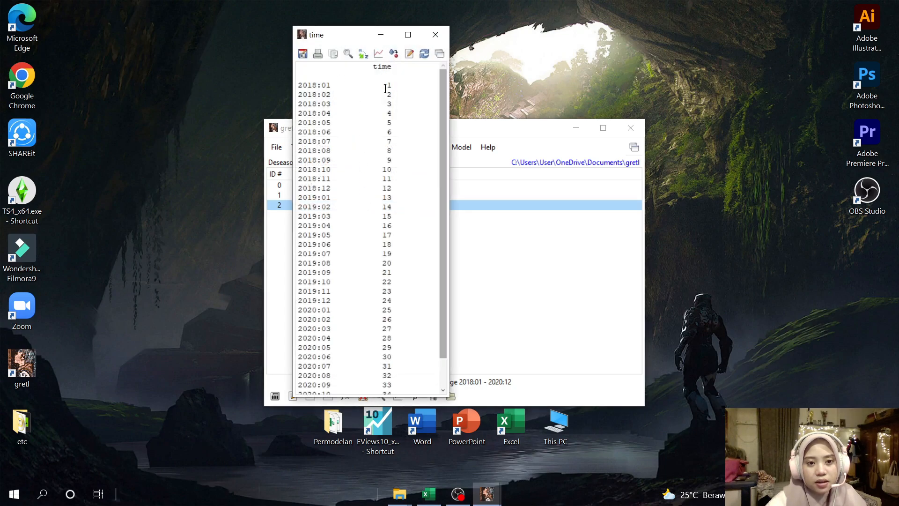
scroll(385, 89, down, 2)
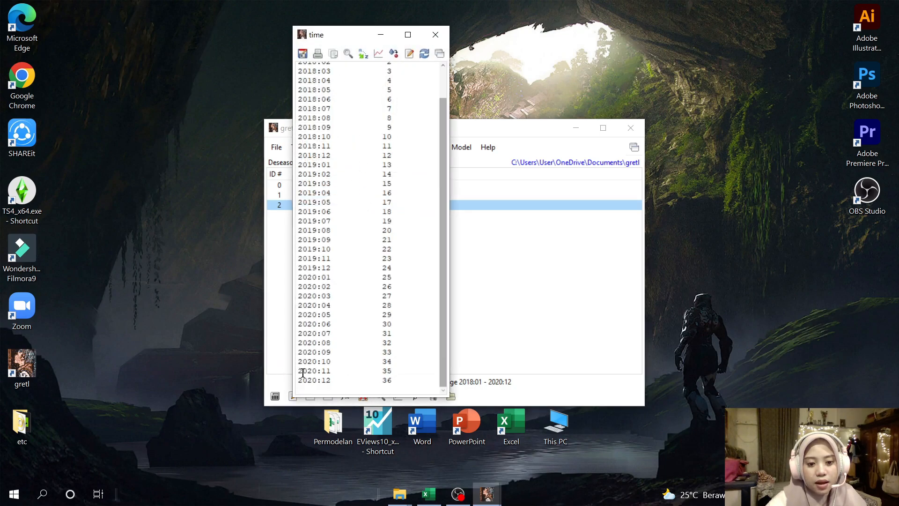
click(436, 35)
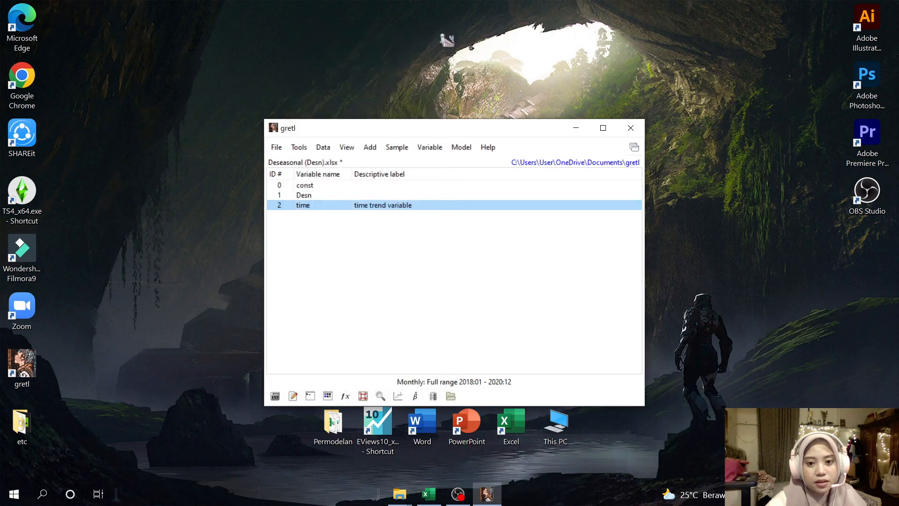
Step: Estimate an Ordinary Least Squares model with Desn as the dependent variable and const and time as regressors
click(463, 147)
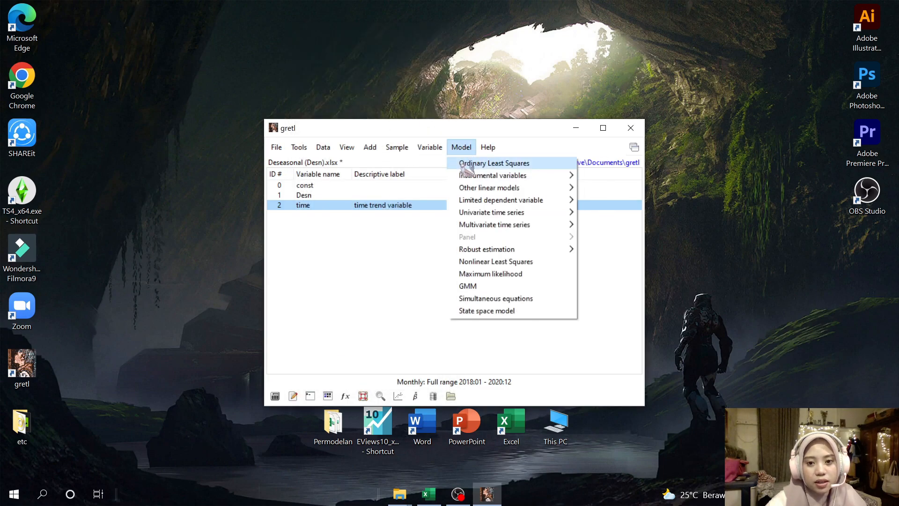
click(464, 166)
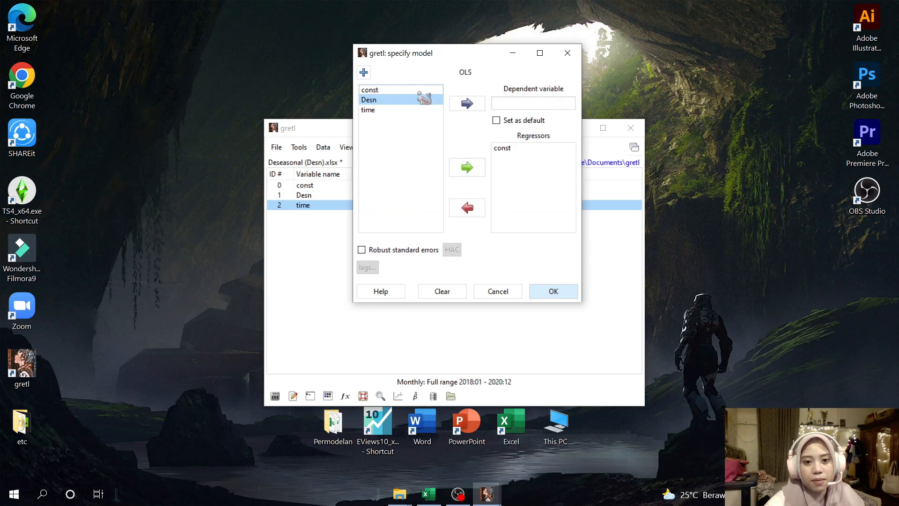
click(466, 104)
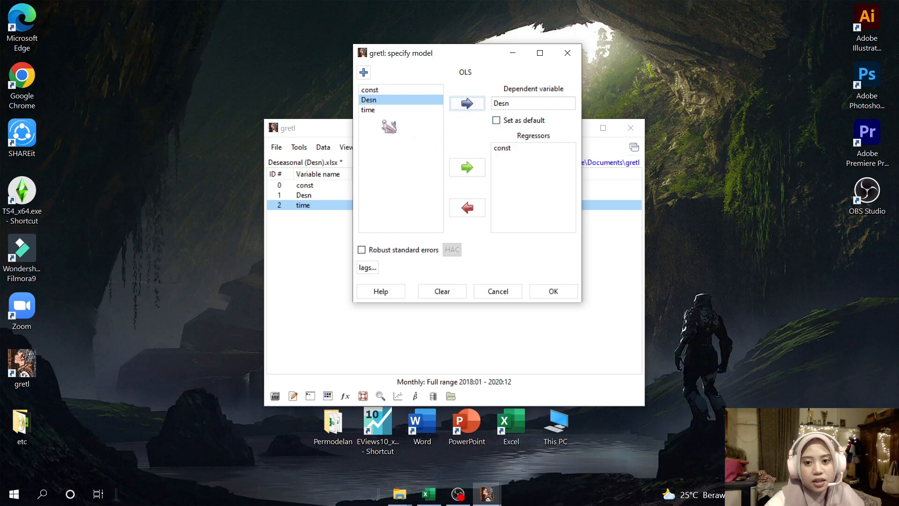
click(374, 111)
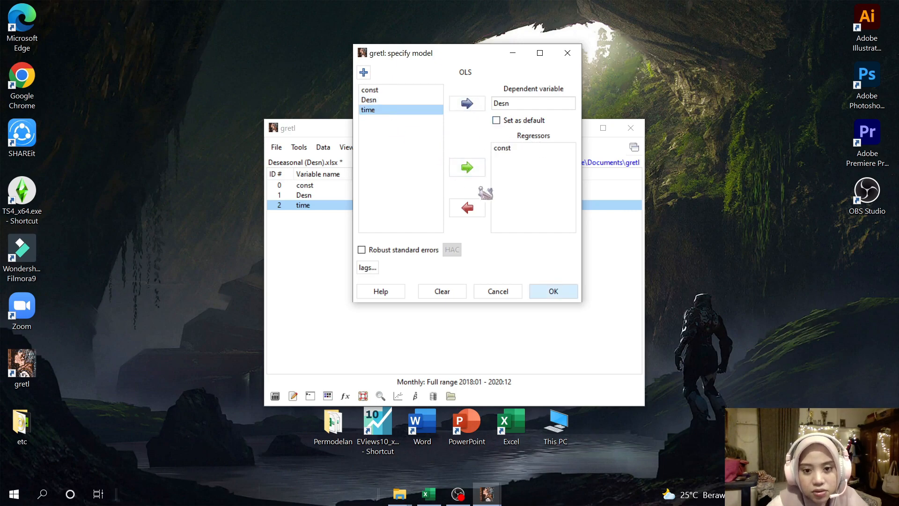
click(471, 171)
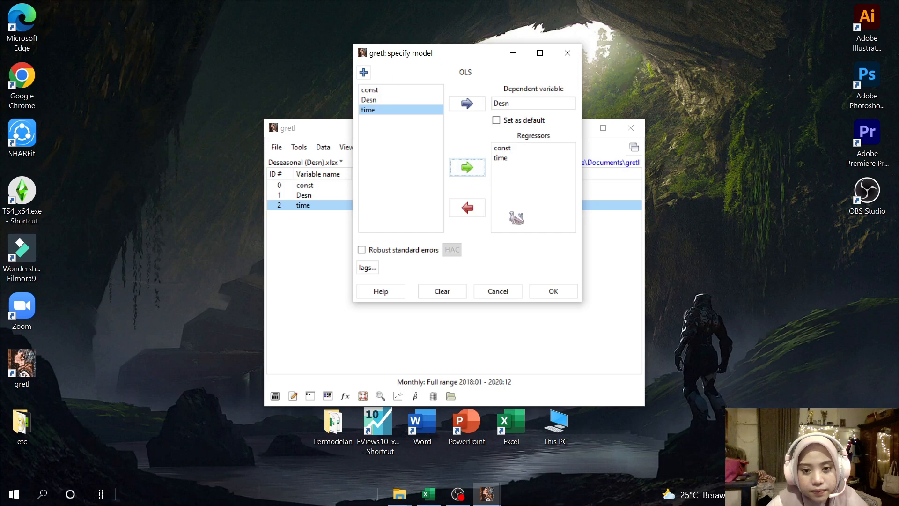
click(553, 293)
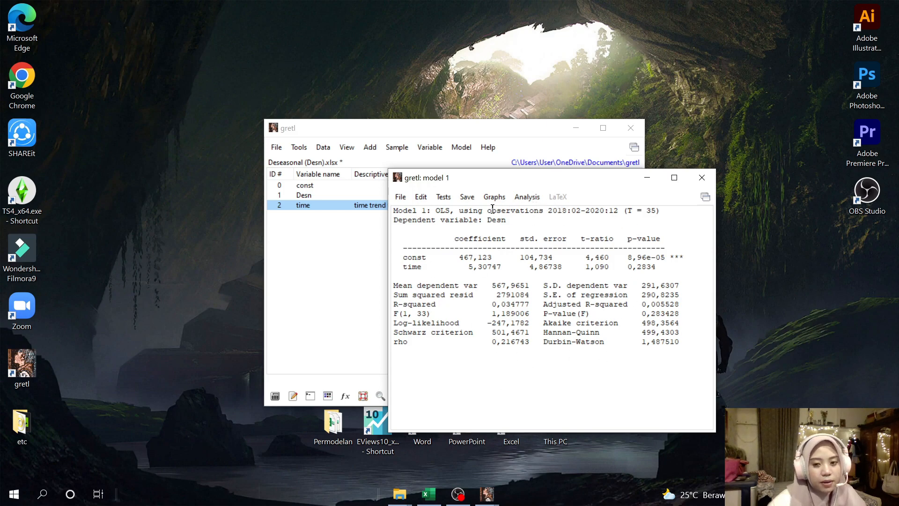
Step: Generate a static forecast from the OLS model for 2018:01 to 2020:12 with a 0,95 confidence level, adding no observations
click(525, 198)
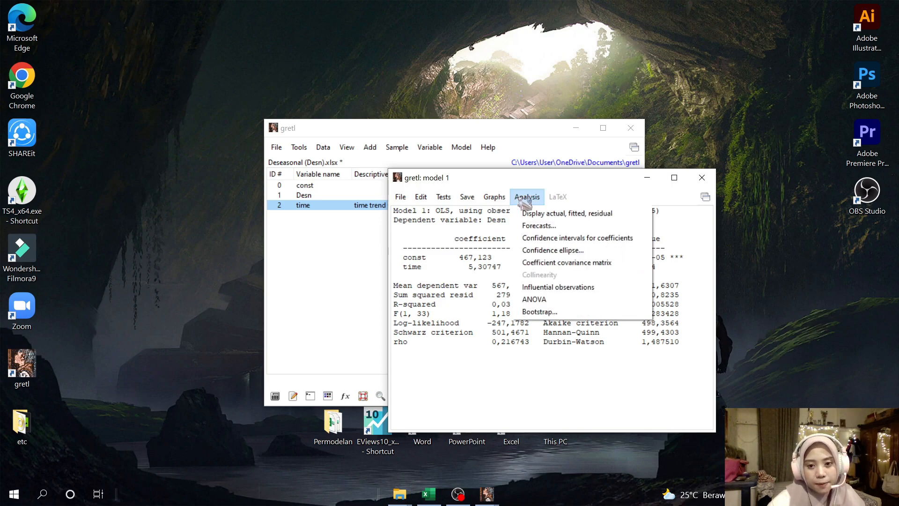
click(537, 226)
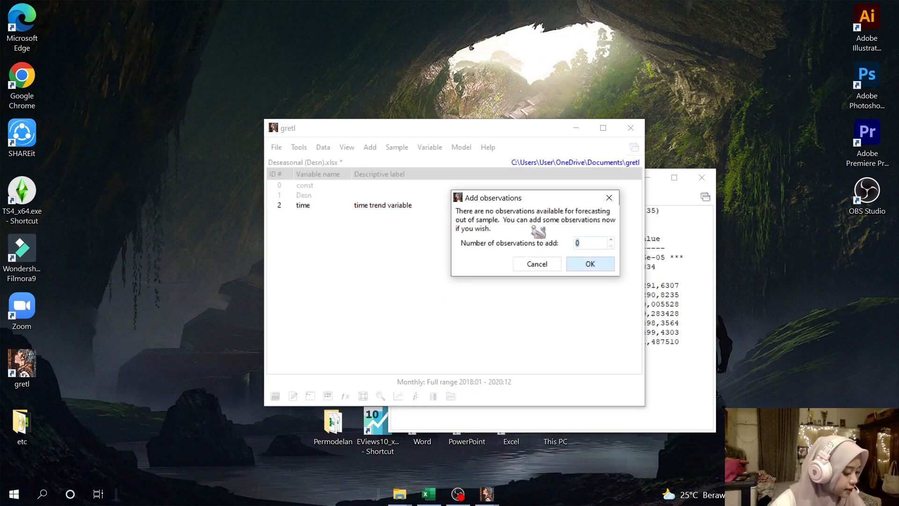
click(625, 264)
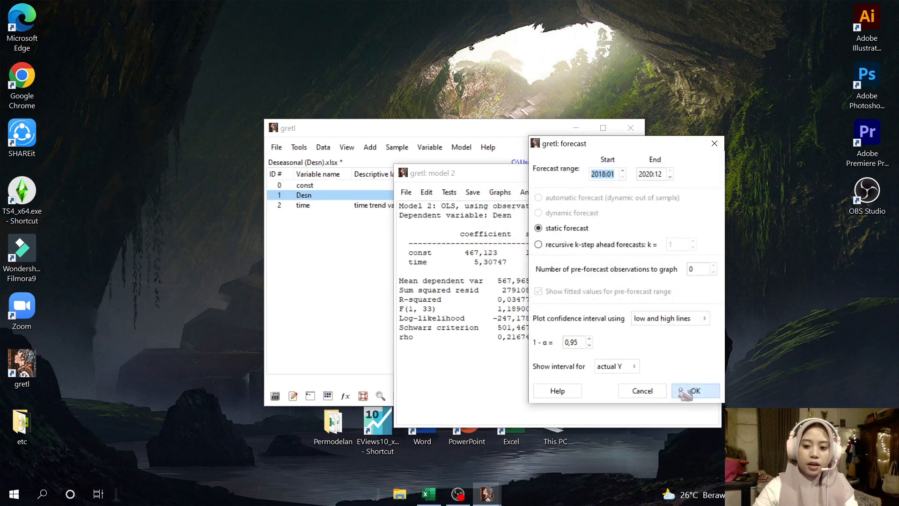
click(685, 394)
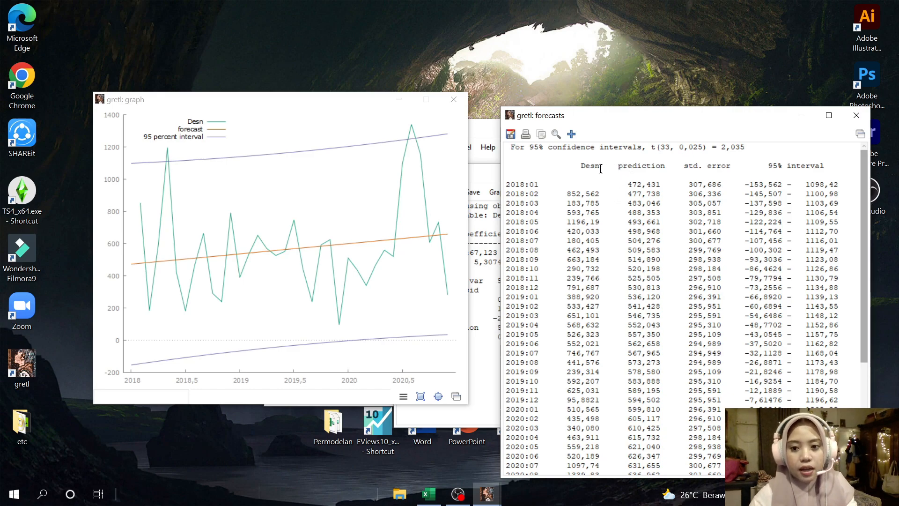
Step: Copy the complete forecast table in RTF (MS Word) format
drag(614, 164, 773, 456)
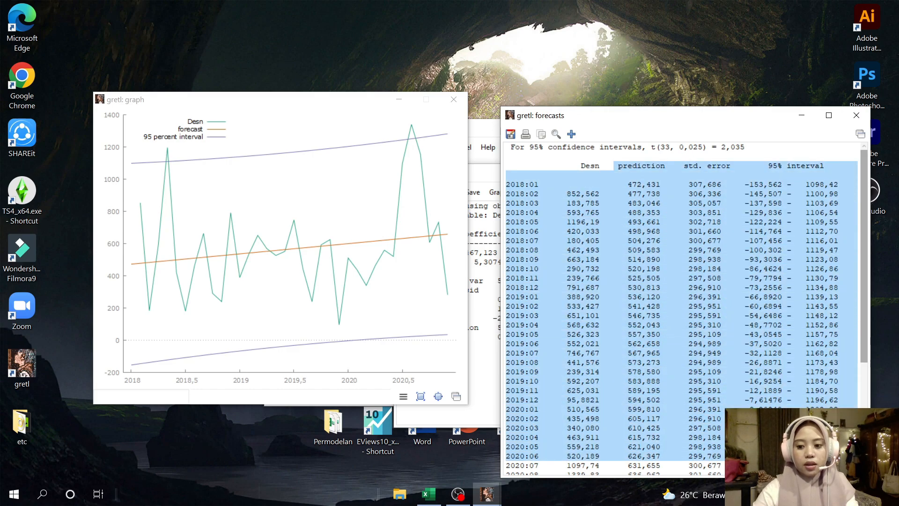
click(537, 163)
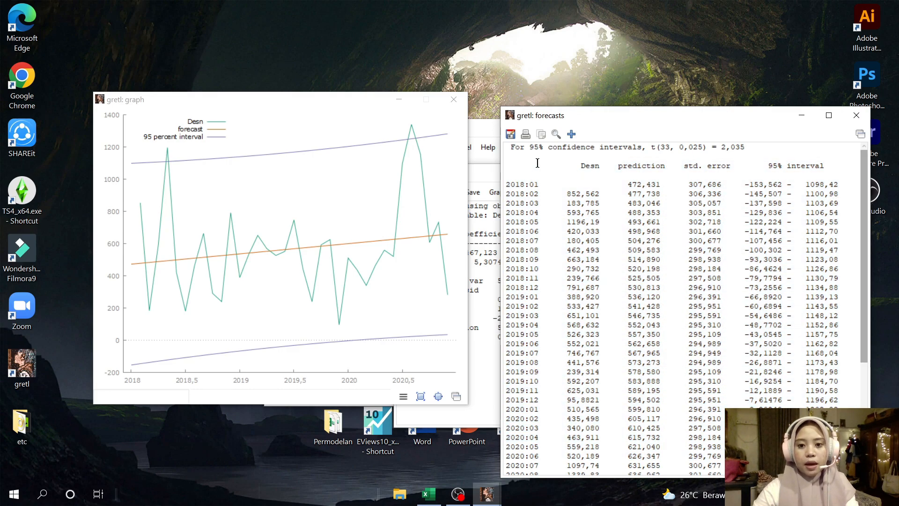
click(541, 134)
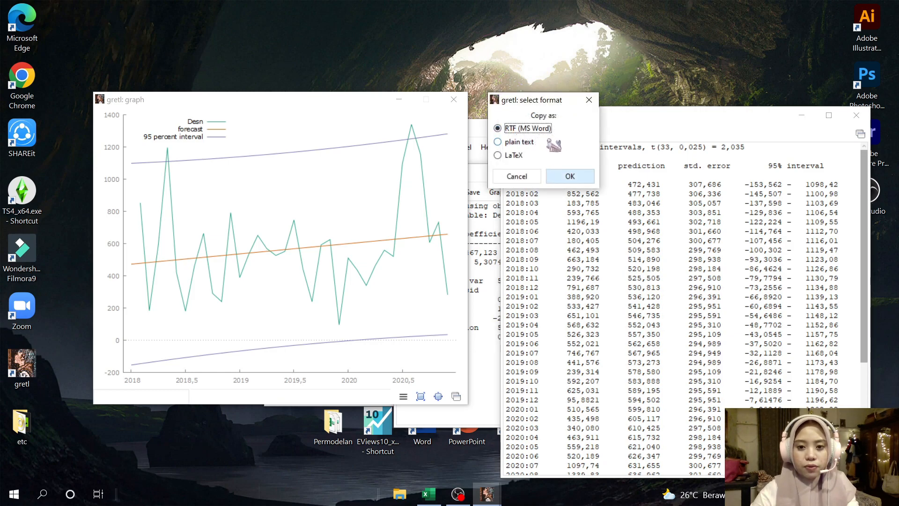
click(567, 176)
Step: Switch to Word, create a blank document, and paste the forecast table into it
key(super+d)
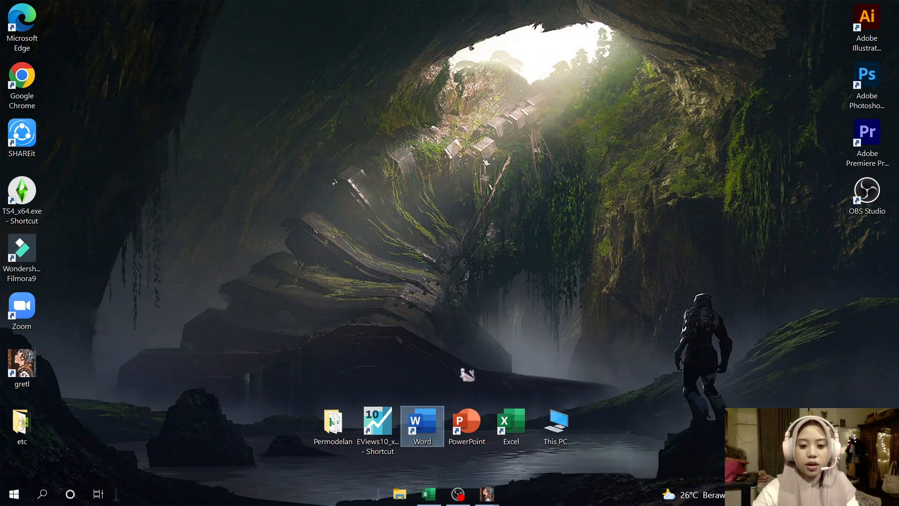
double_click(435, 417)
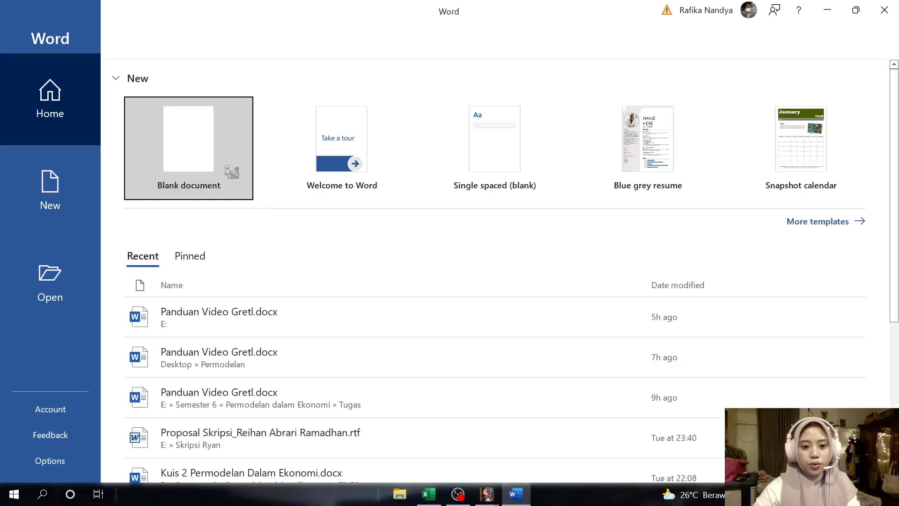
click(231, 171)
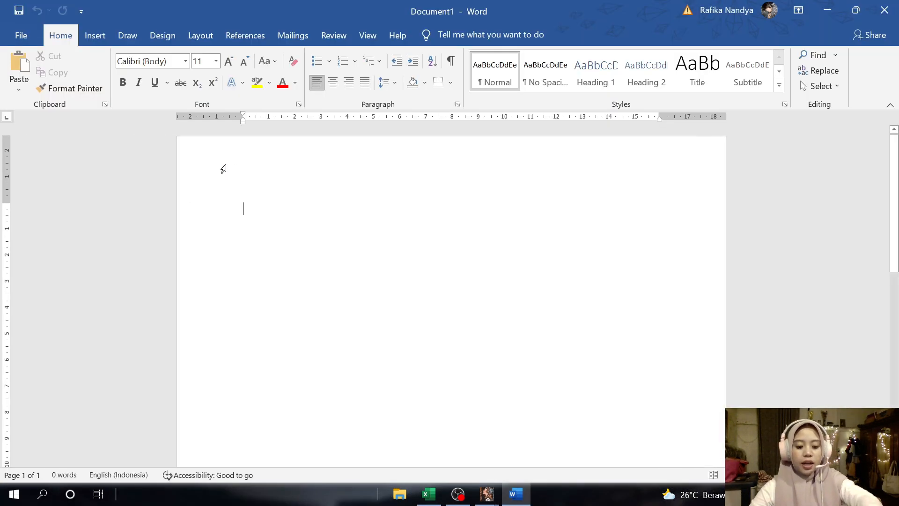
key(ctrl+v)
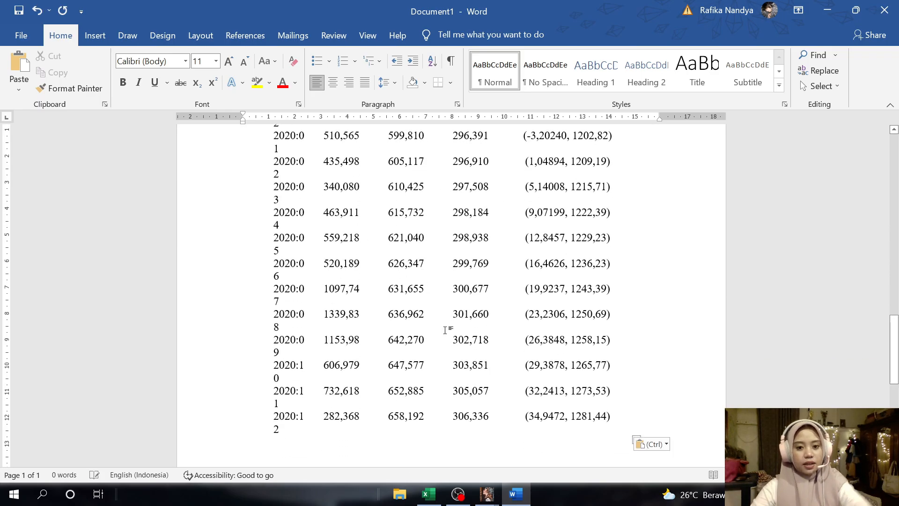
Step: Copy all values of the prediction column, from 2018:01 through 2020:12, in the pasted table
scroll(445, 332, up, 10)
scroll(445, 332, up, 5)
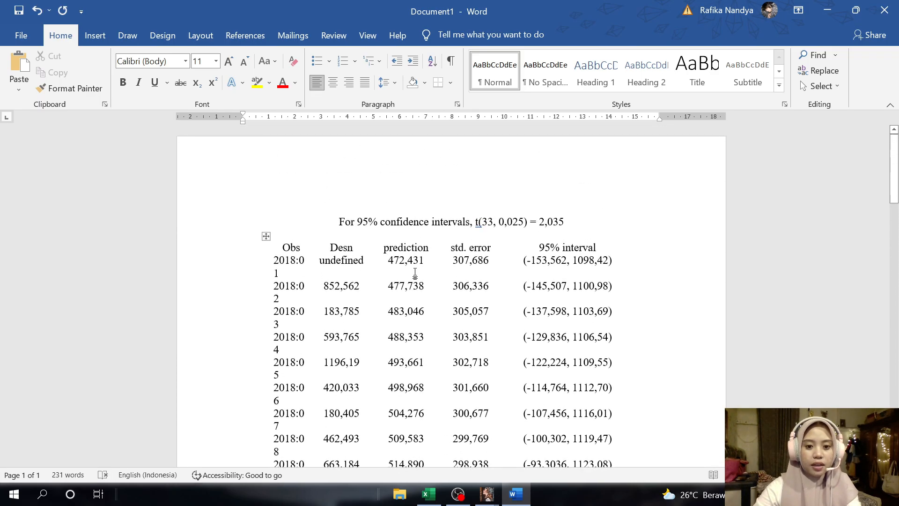
drag(388, 260, 428, 415)
text(599,810 605,117 610,425 615,732 621,040 626,347 631,655 636,962 642,270 647,577 652,885 658,192)
click(427, 415)
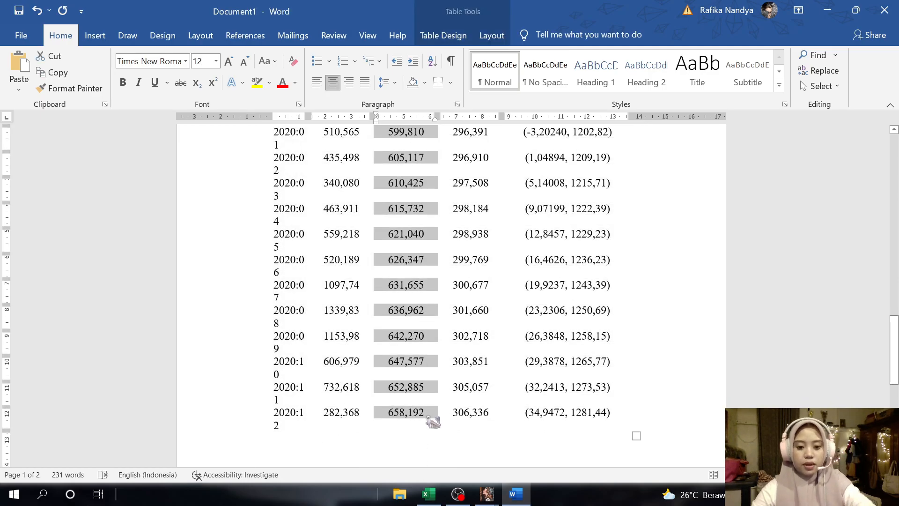
Step: Switch to the Excel decomposition workbook, enter the headings Preediction in M1 and Tr in M2, and widen column M to fit
click(429, 494)
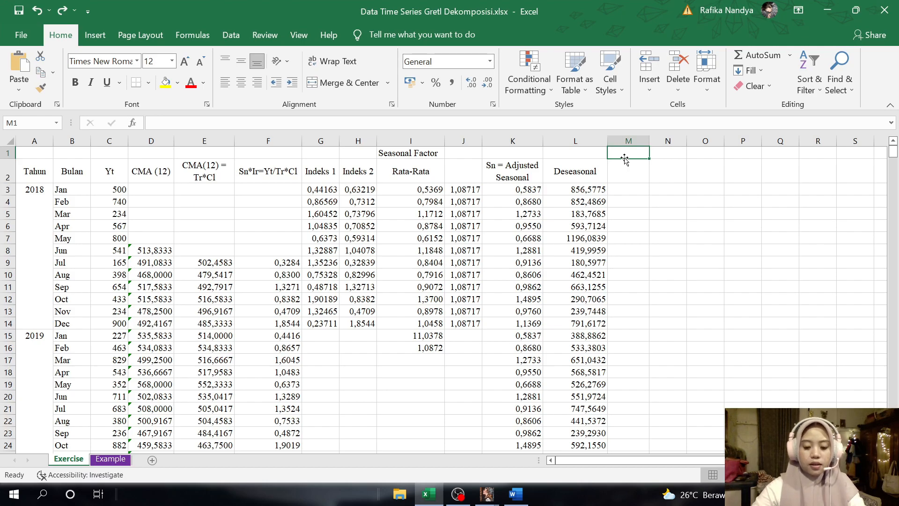
text(Preediction)
key(Return)
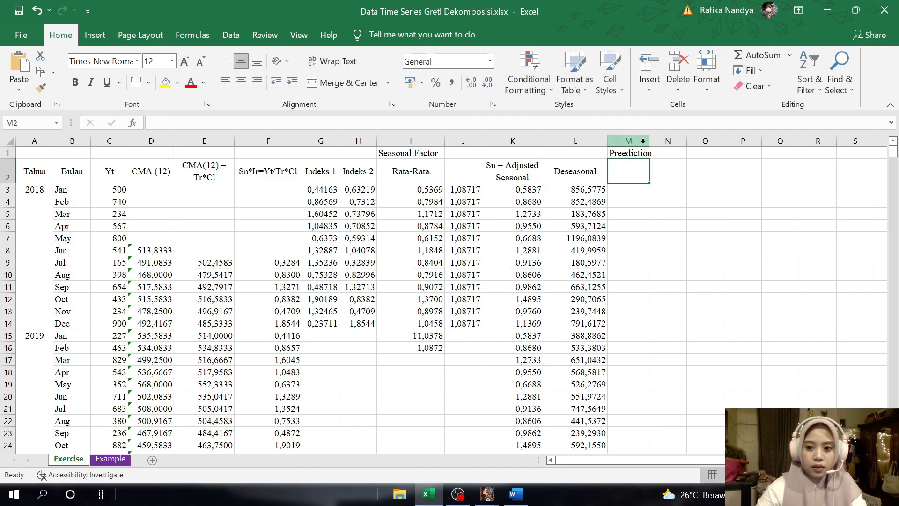
drag(651, 146, 656, 146)
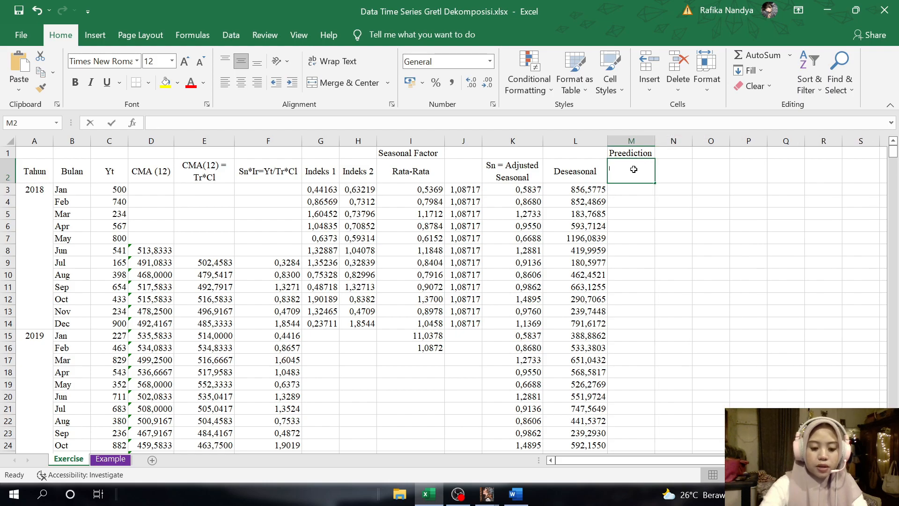
text(Tr)
key(Return)
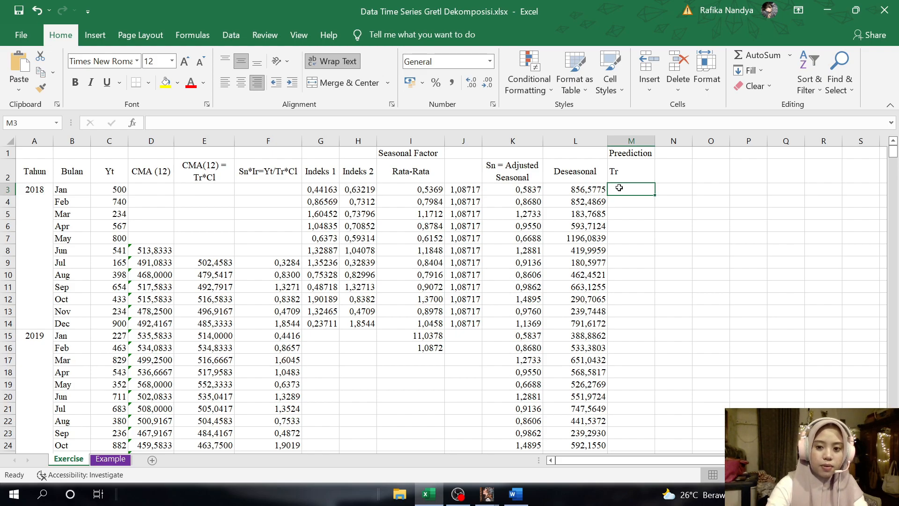
Step: Paste the copied prediction values into column M starting at M3 and center the Tr heading
key(ctrl+v)
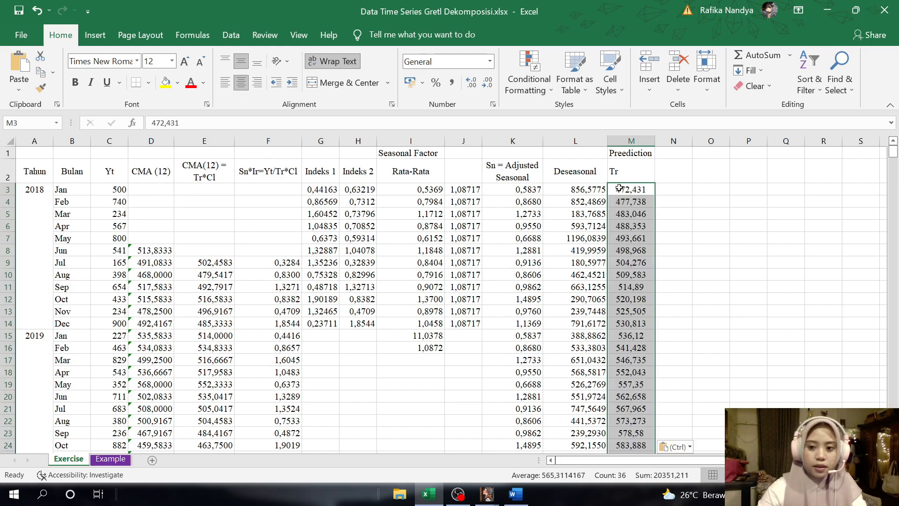
click(652, 166)
click(242, 82)
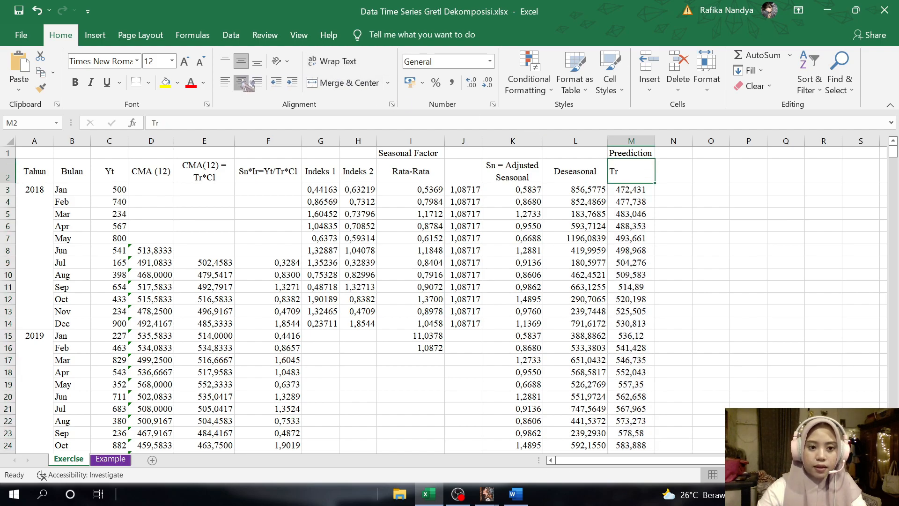
Step: Enter the heading Tr*Sn in N2 and center it horizontally and vertically
click(681, 173)
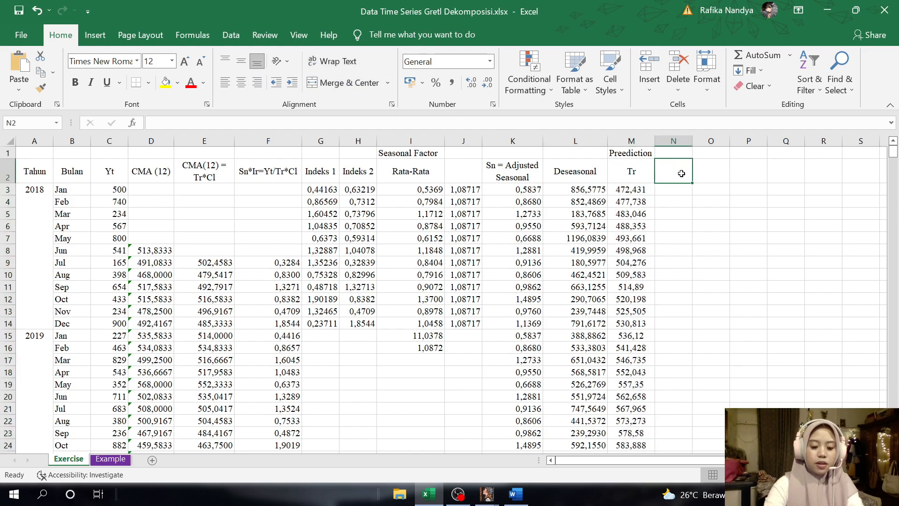
text(T)
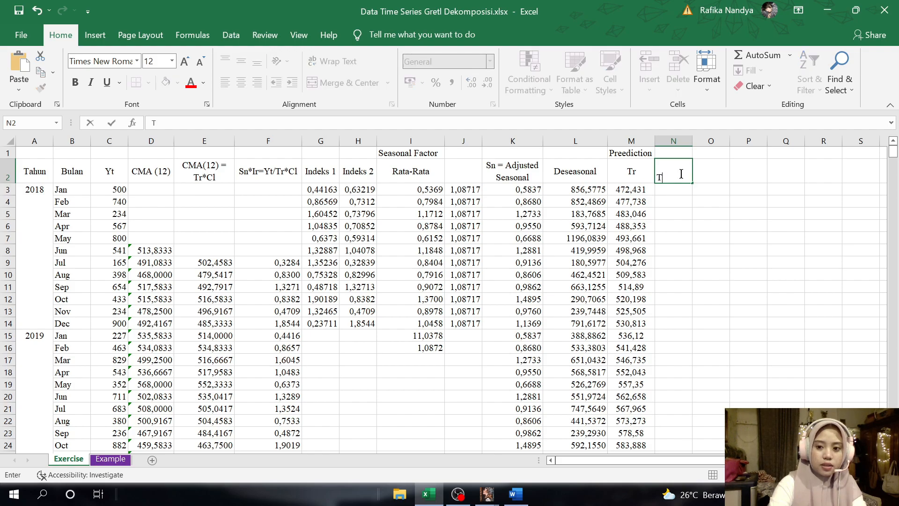
text(r*S)
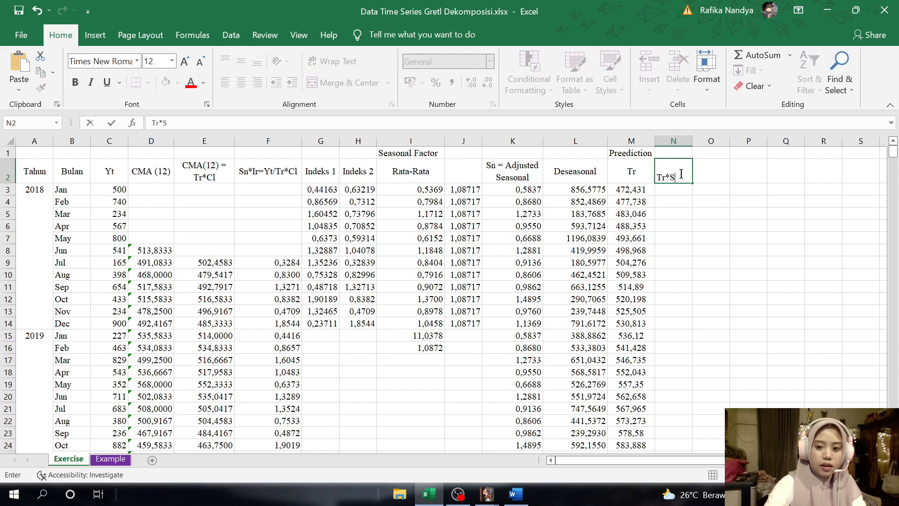
text(n)
key(Return)
click(681, 174)
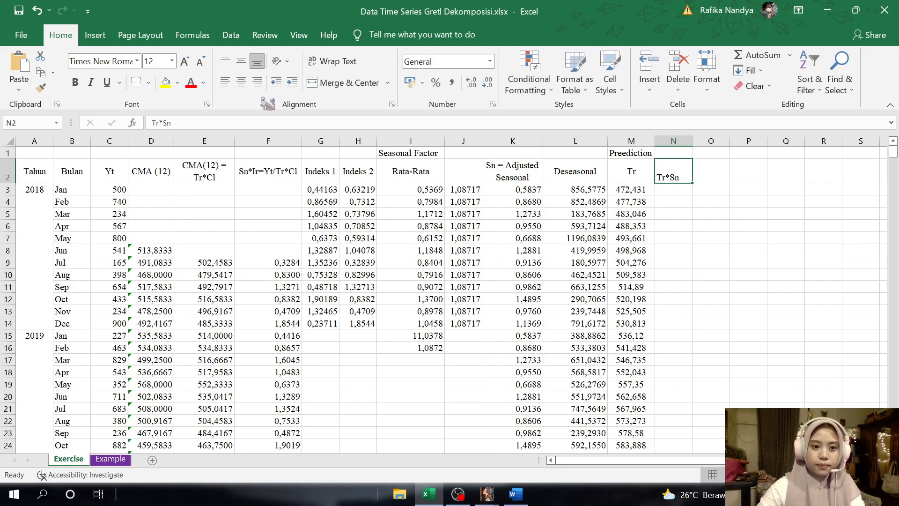
click(241, 83)
click(241, 60)
Step: Calculate Tr*Sn in N3 with the formula =M3*K3 and fill it down to N38
click(673, 191)
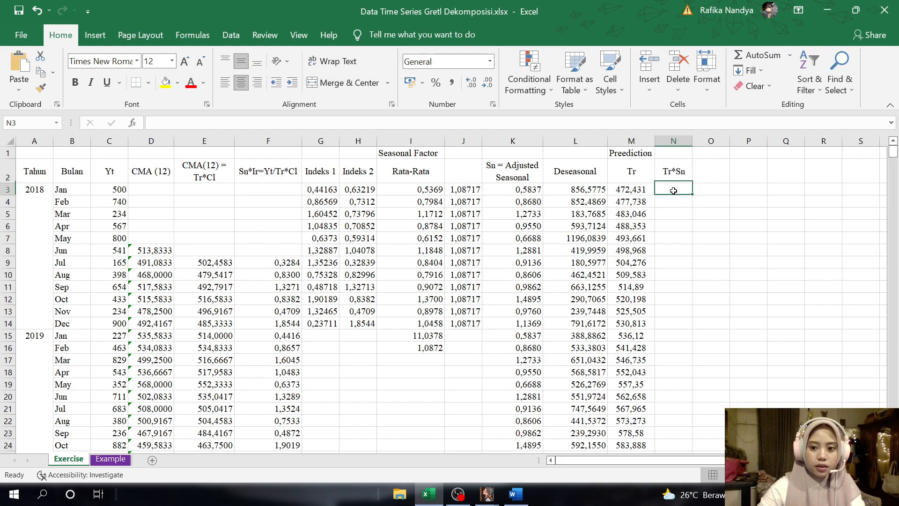
text(=)
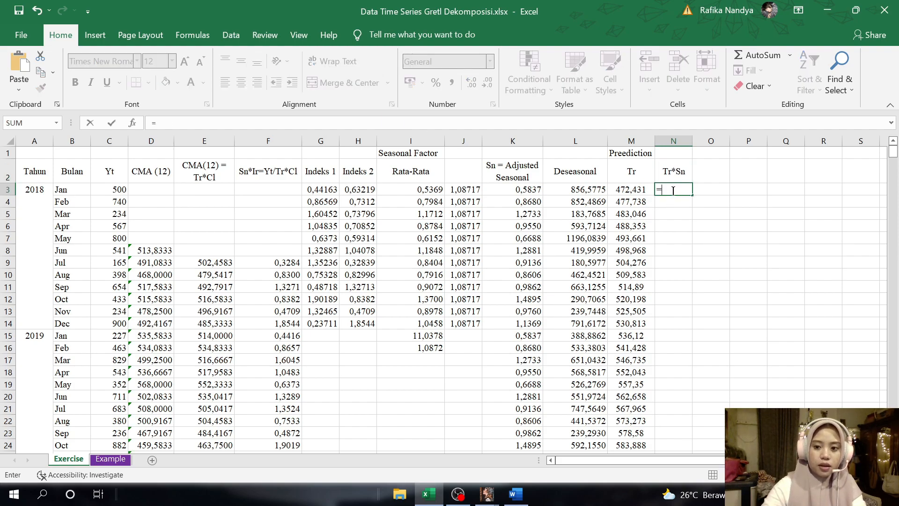
click(620, 191)
text(*)
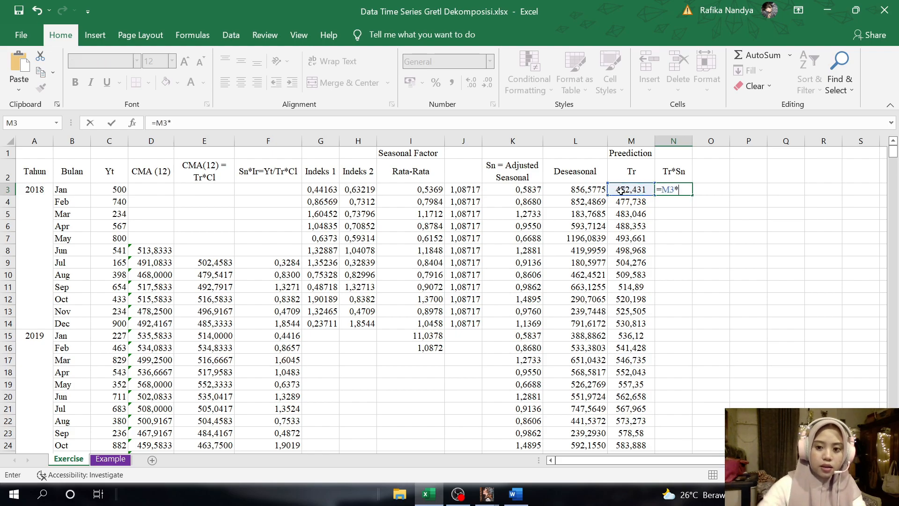
click(529, 187)
key(Return)
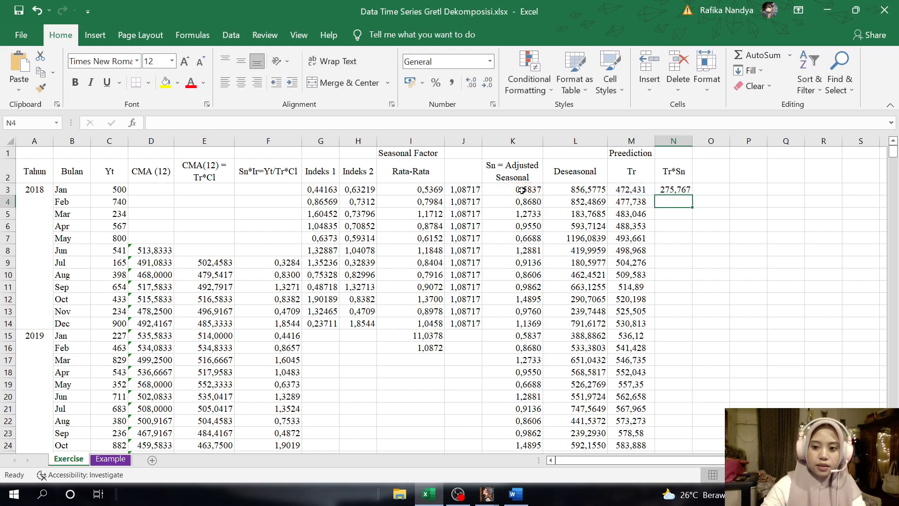
double_click(670, 187)
key(Return)
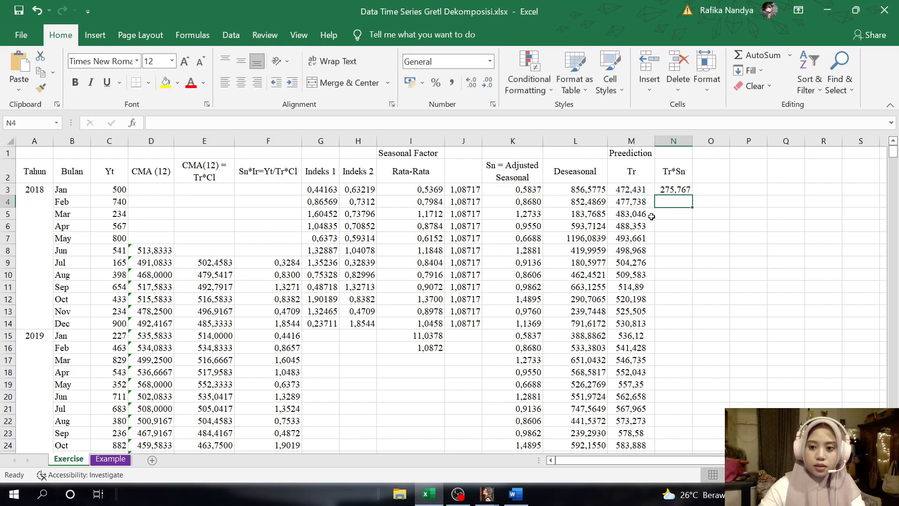
click(668, 190)
drag(694, 196, 682, 410)
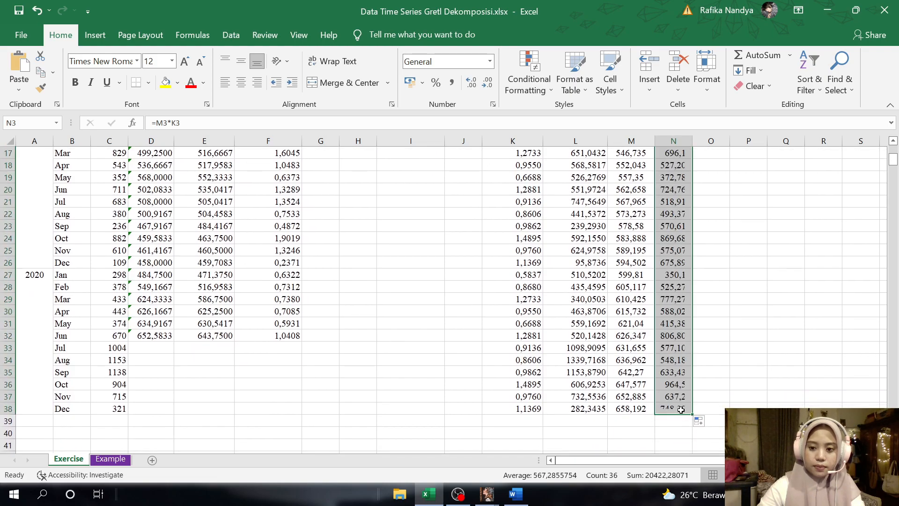
Step: Enter the heading Cl*Ir = Yt/(Tr*Sb) in O2, wrapped and centered, and widen column O so it fits on two lines
scroll(681, 410, up, 5)
click(711, 170)
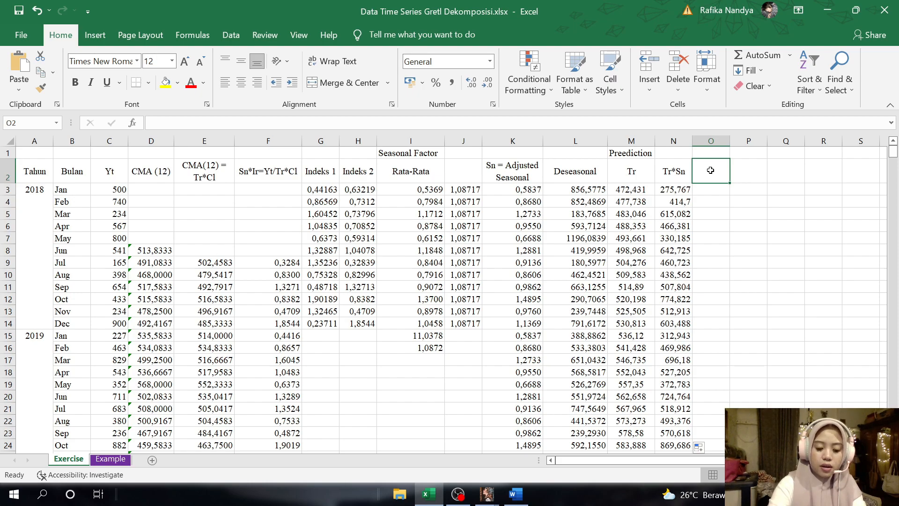
text(Cl*Ir =)
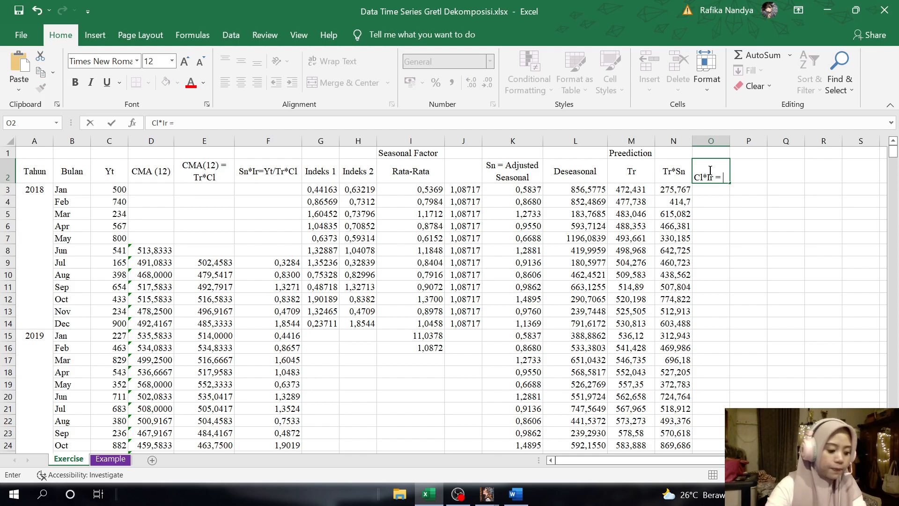
text(Yt/(T)
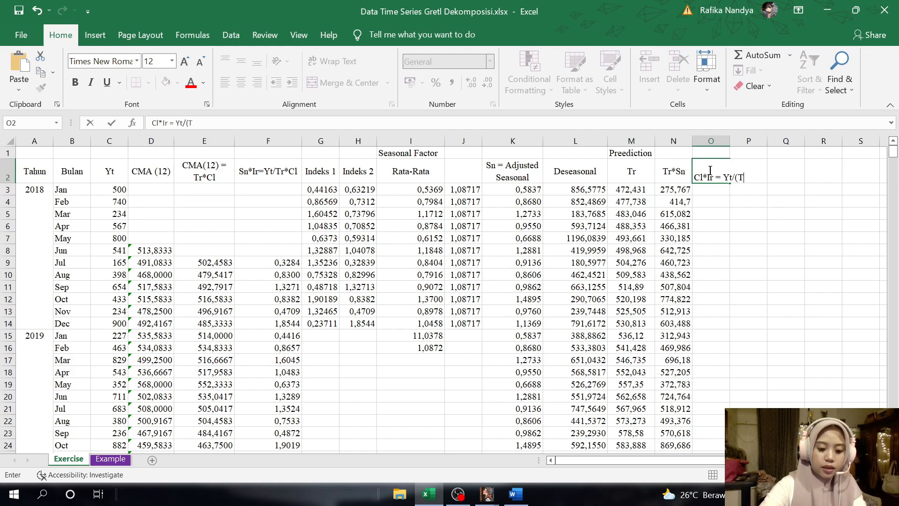
text(Sb)
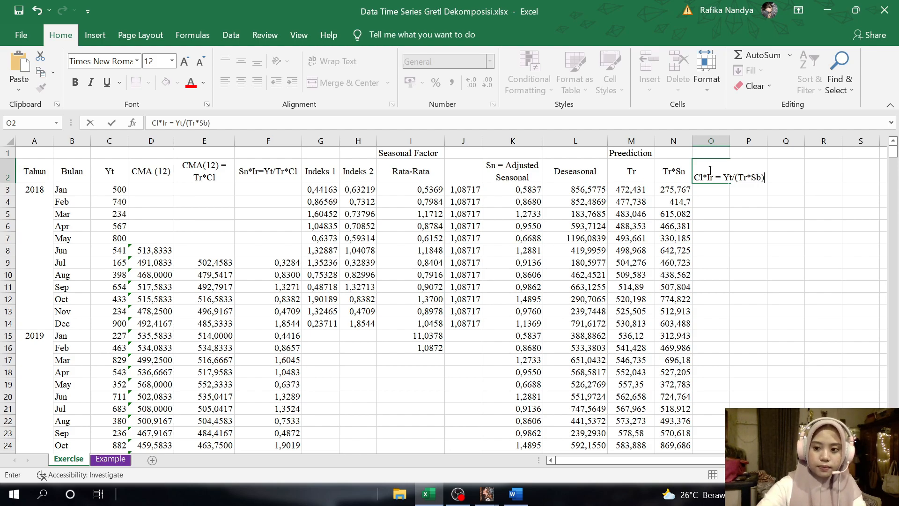
key(ctrl+Return)
click(333, 61)
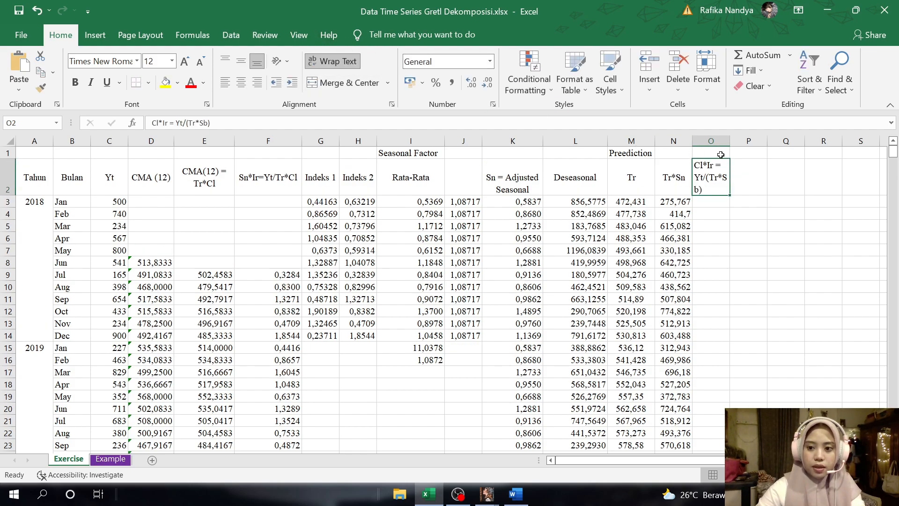
double_click(729, 141)
drag(740, 142, 738, 144)
click(241, 83)
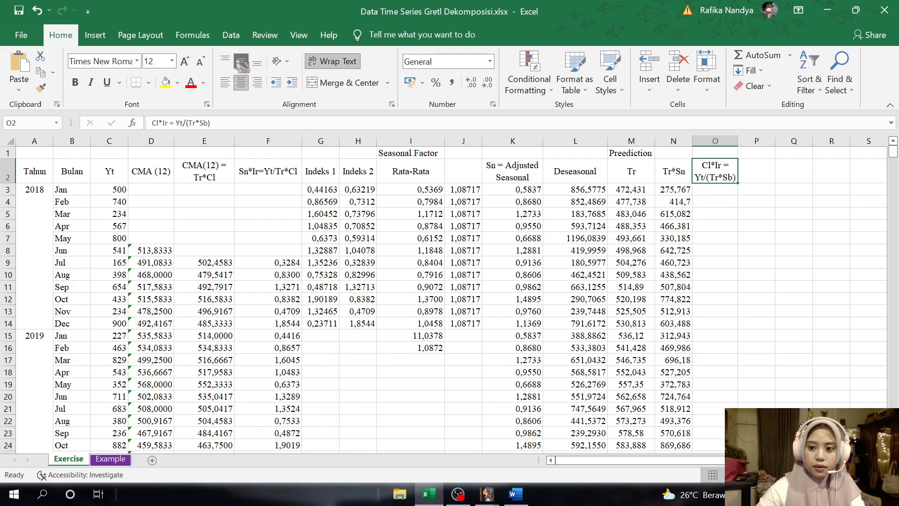
Step: Calculate Cl*Ir in O3 with the formula =C3/N3 and fill it down to O38
click(721, 192)
text(=)
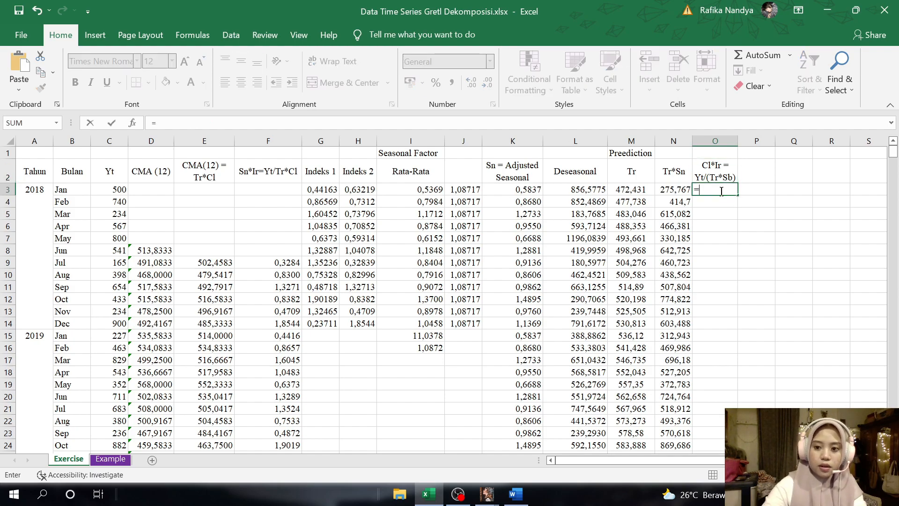
click(119, 190)
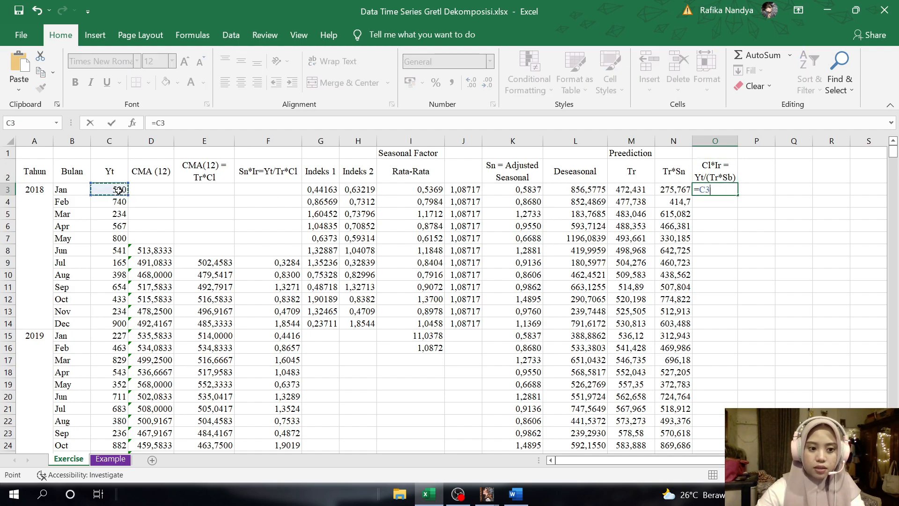
text(/)
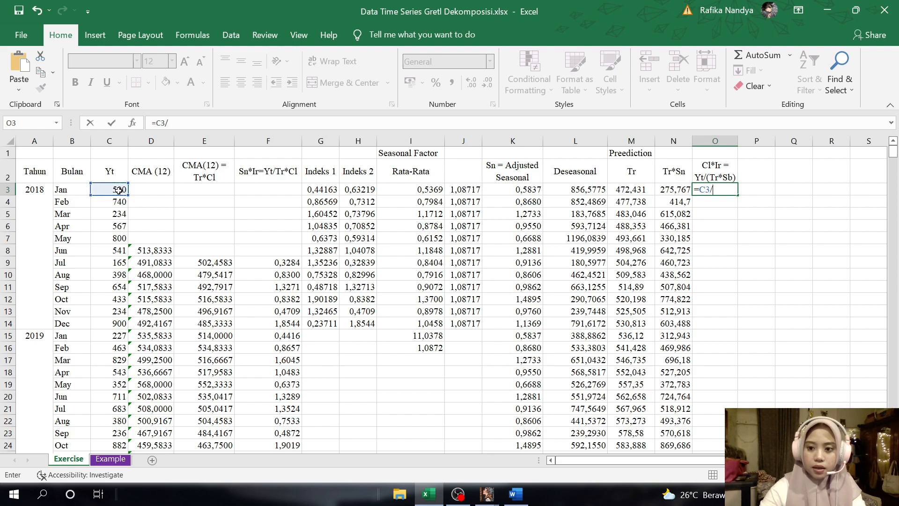
click(665, 190)
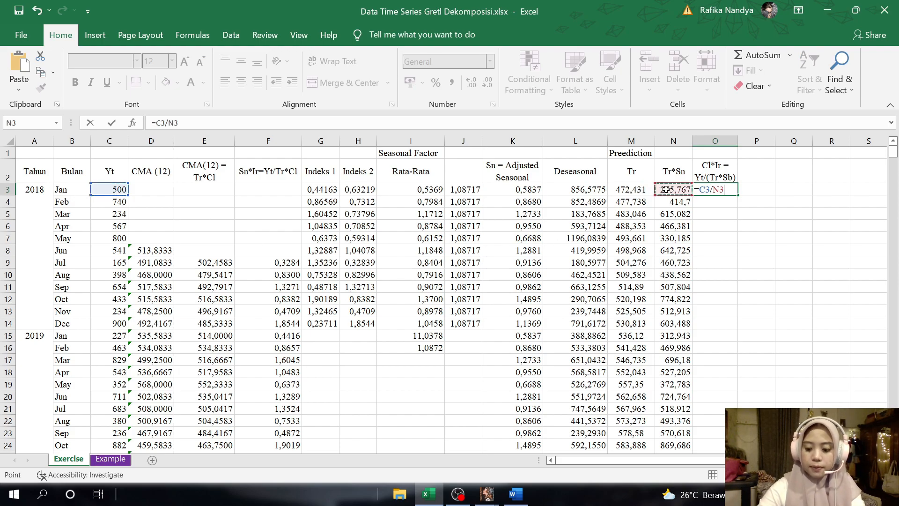
key(Return)
click(712, 191)
drag(737, 194, 737, 415)
Step: Enter the heading CMA (3) in P2
scroll(760, 194, up, 5)
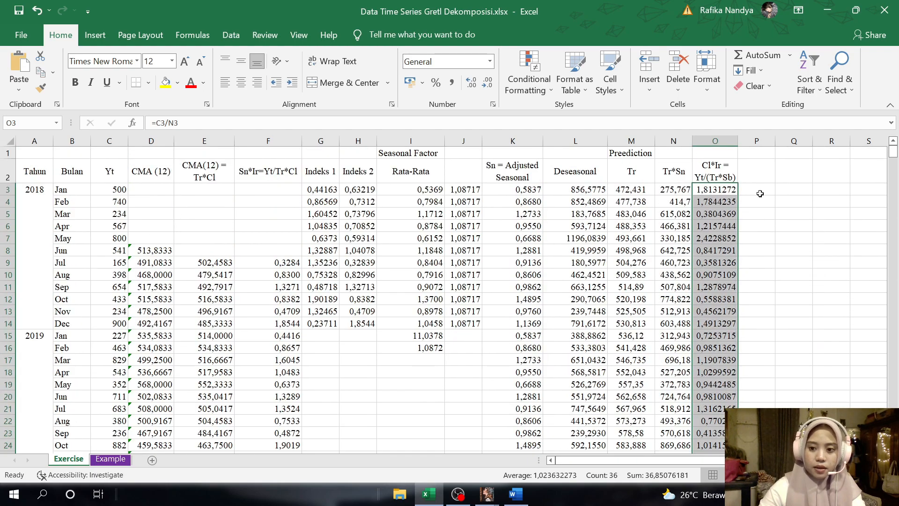
click(755, 173)
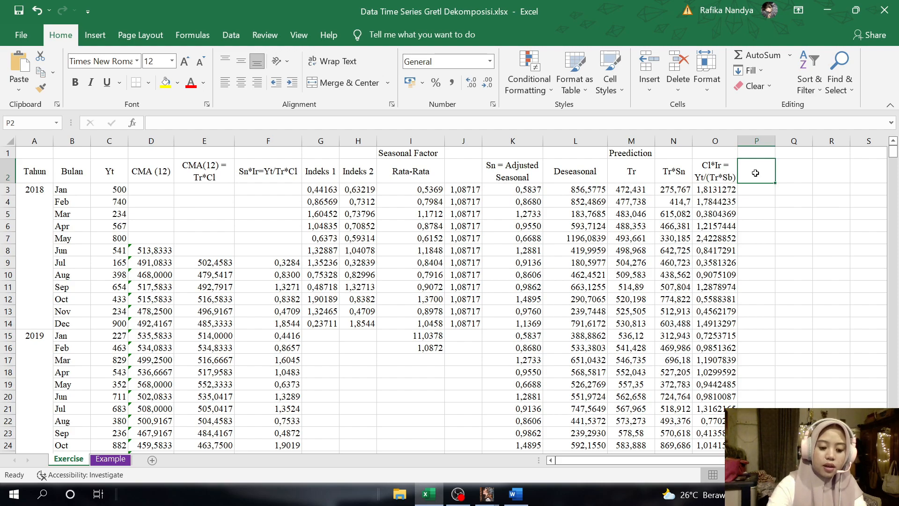
text(CMA)
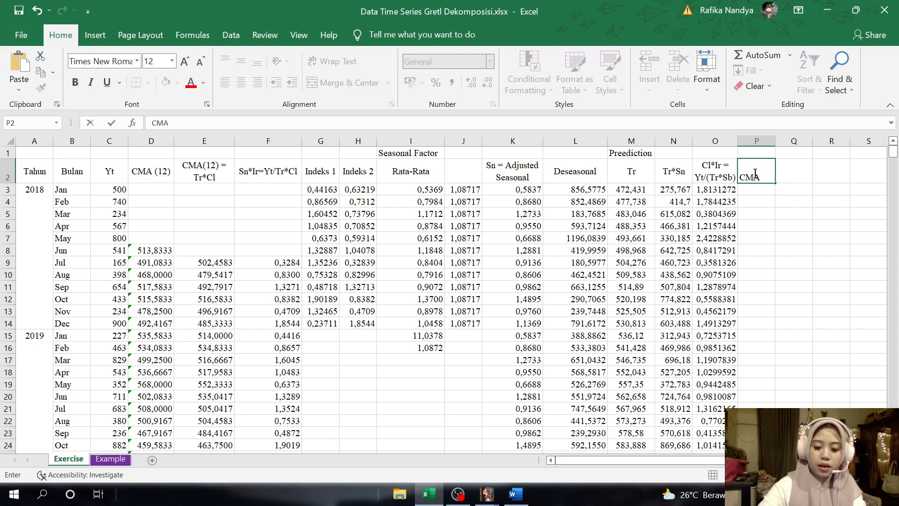
text( (3))
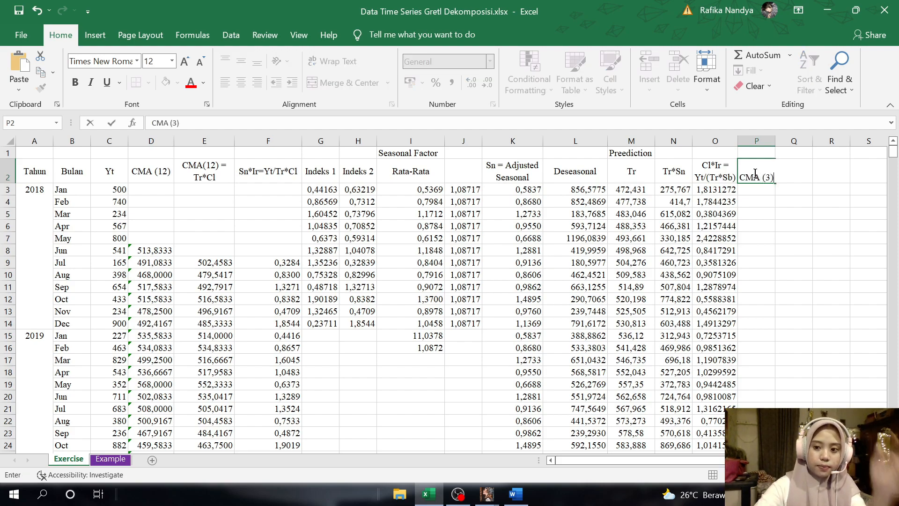
key(ctrl+Return)
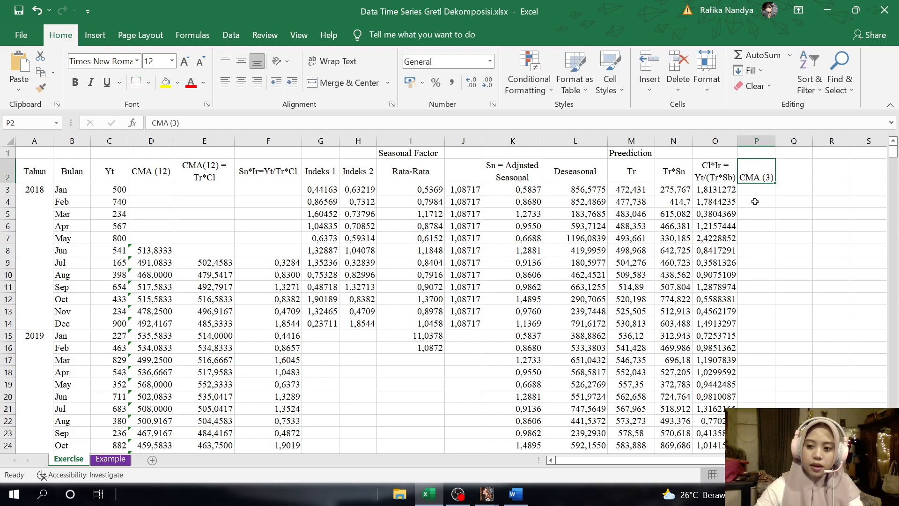
Step: Calculate the three-month centered moving average in P4 with =AVERAGE(O3:O5) and fill it down to P37
click(755, 202)
text(=)
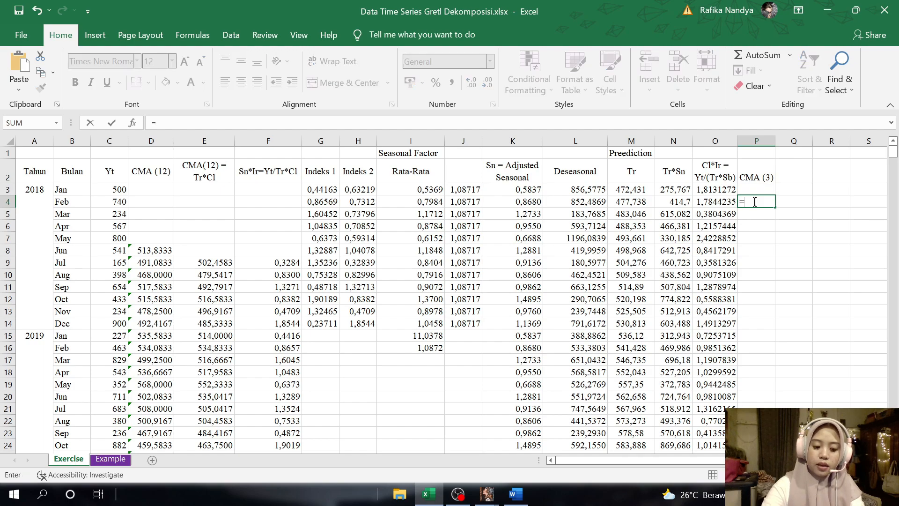
text(AVERAGE()
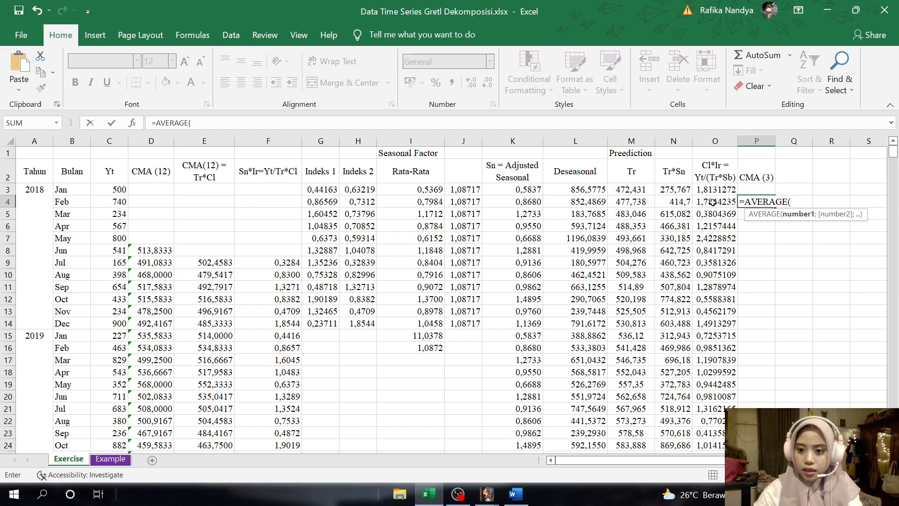
drag(714, 190, 714, 211)
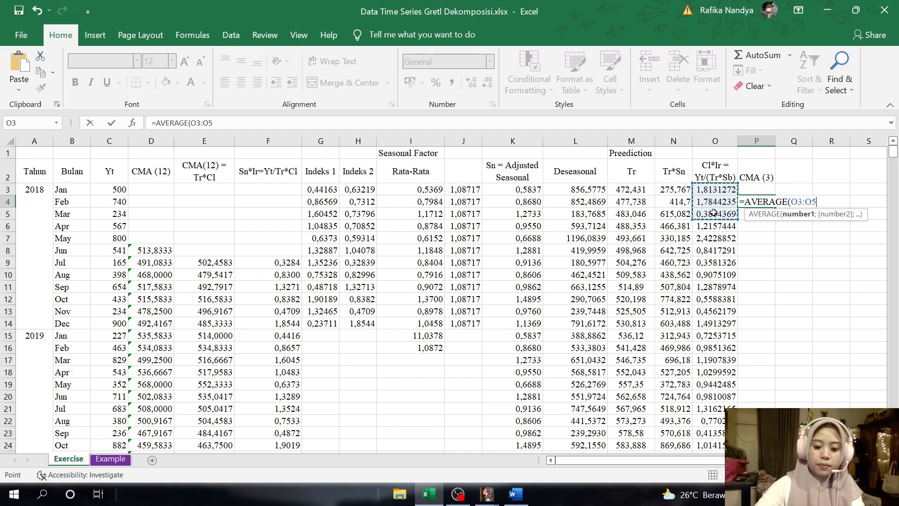
text())
key(ctrl+Return)
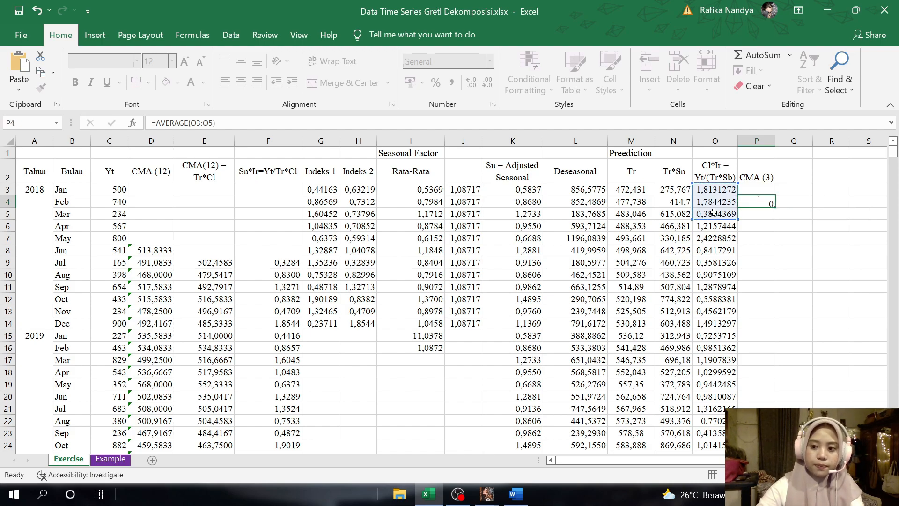
drag(775, 207, 758, 454)
Step: Enter the heading Ir = Cl*Ir/Cl in Q2 and widen column Q so the text fits
scroll(802, 147, up, 5)
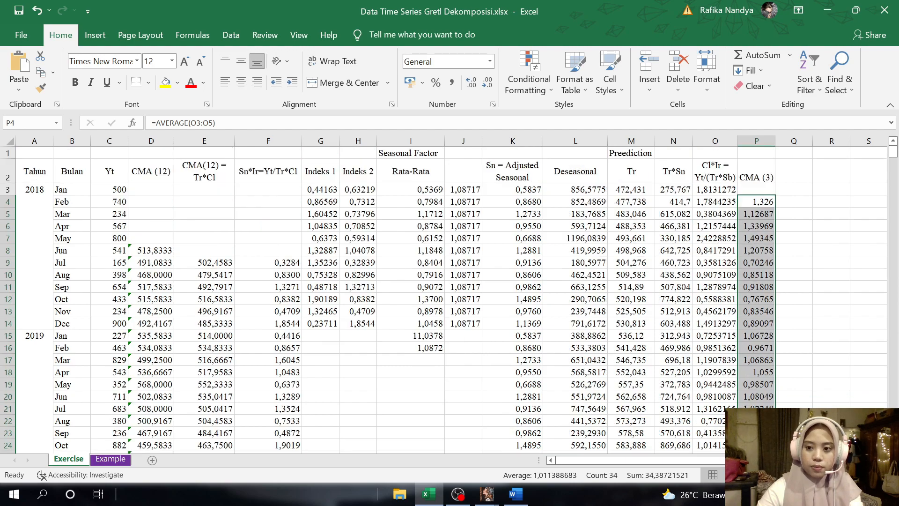
click(795, 170)
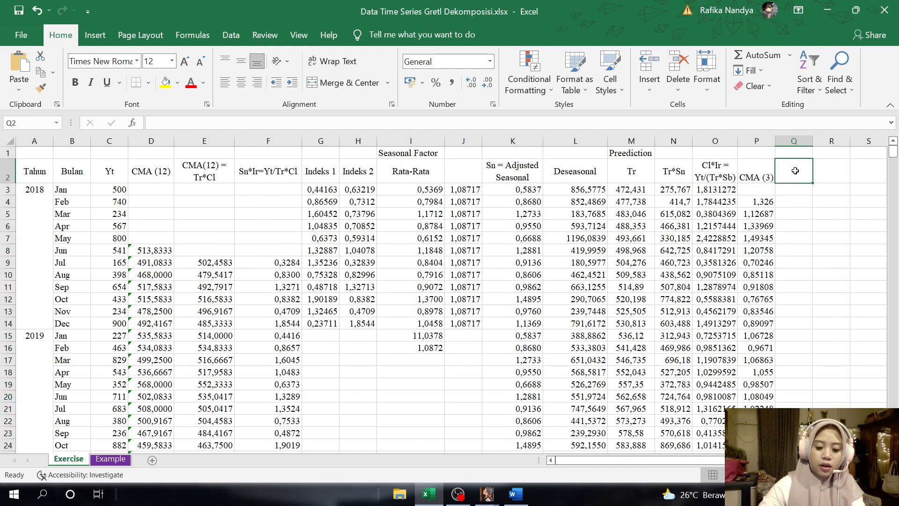
text(Ir)
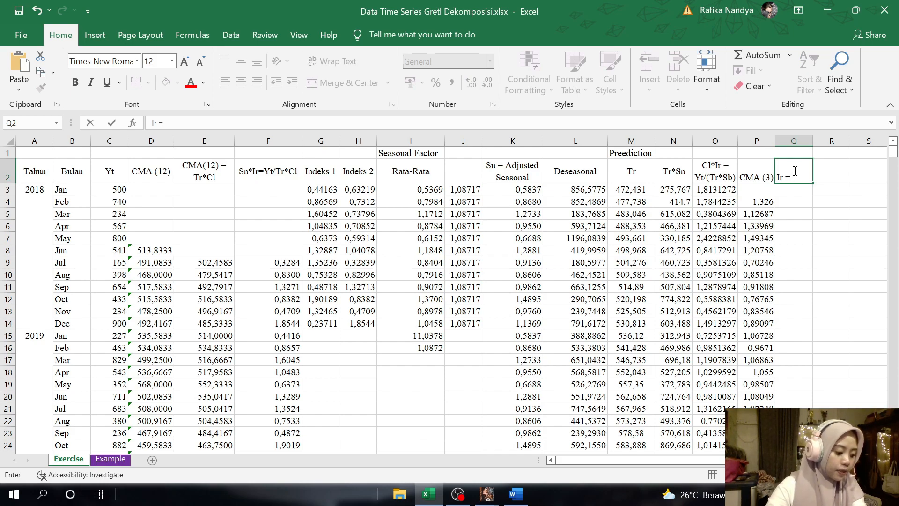
text( = C)
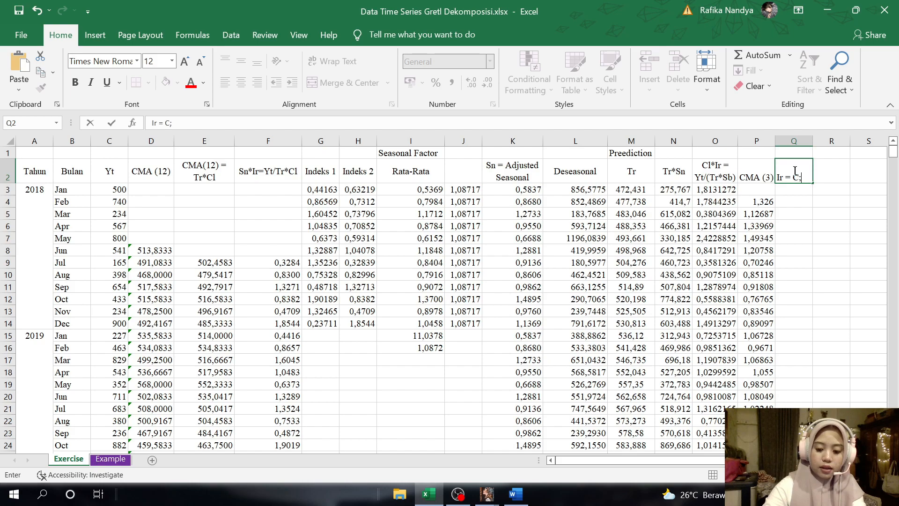
text(;*Ir)
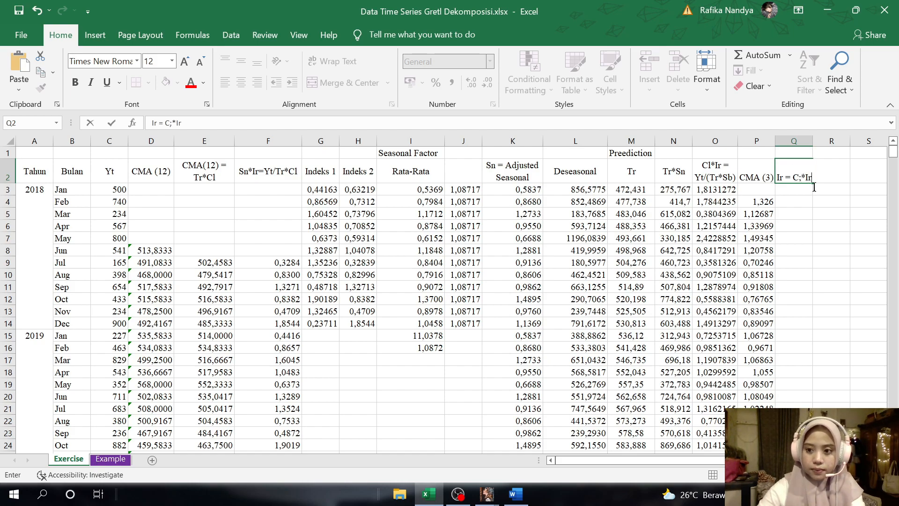
key(BackSpace)
key(BackSpace)
key(BackSpace)
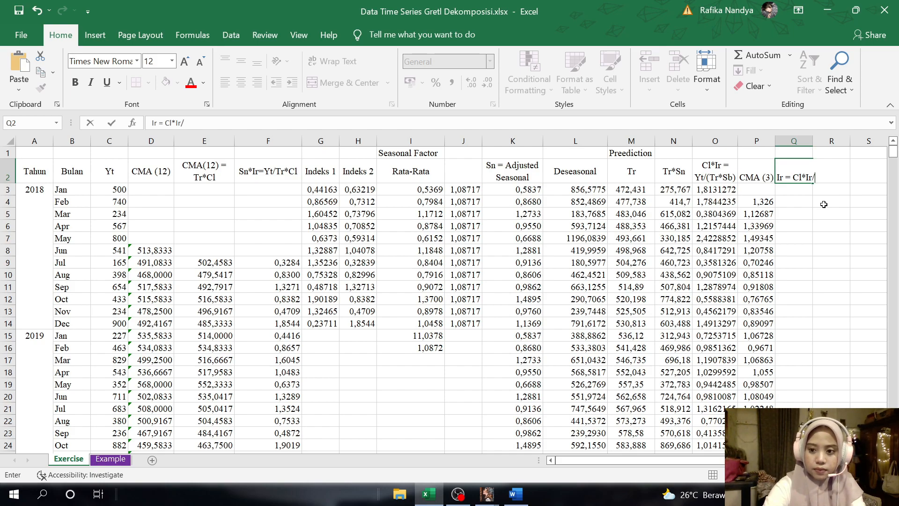
text(l)
key(Return)
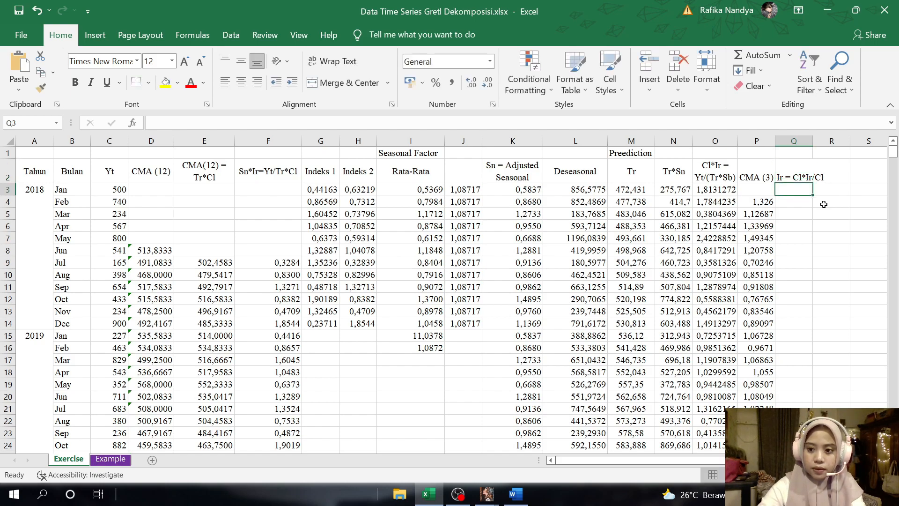
drag(814, 142, 834, 142)
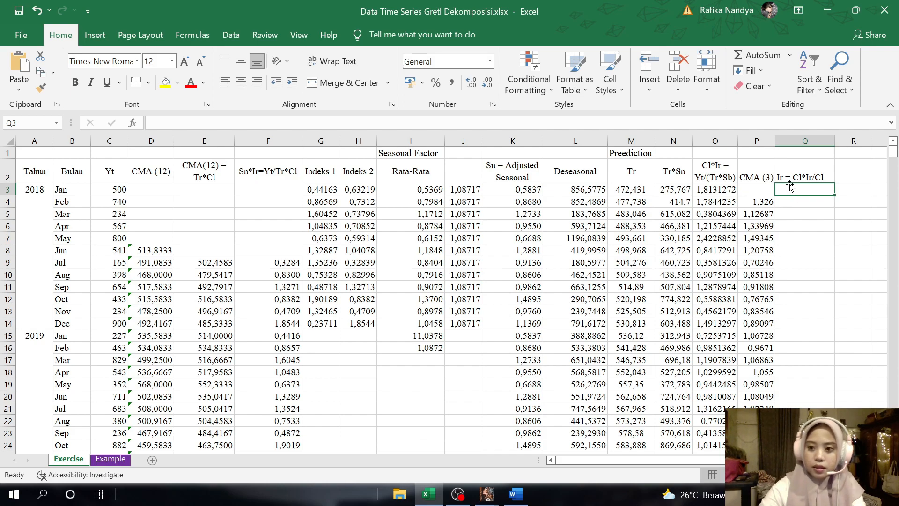
Step: Calculate the irregular component in Q4 with the formula =O4/P4 and fill it down to Q37
click(789, 203)
text(=)
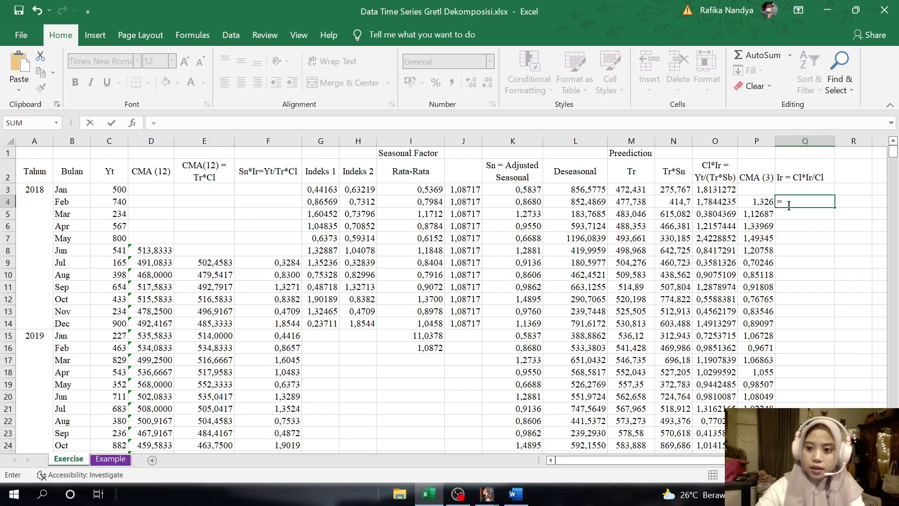
click(715, 201)
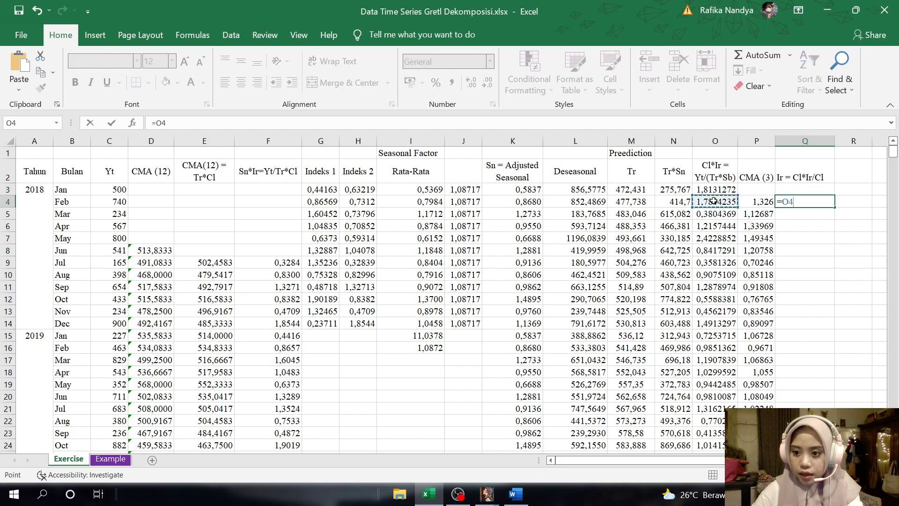
text(/)
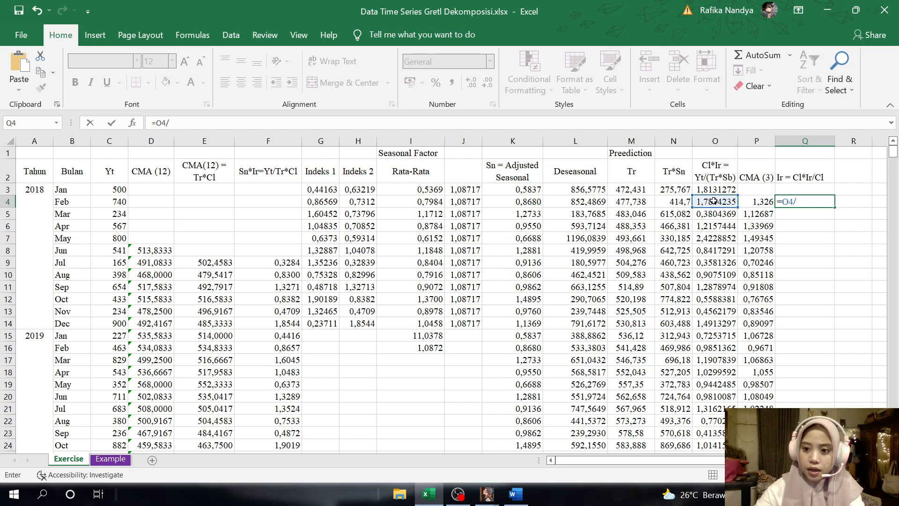
click(753, 204)
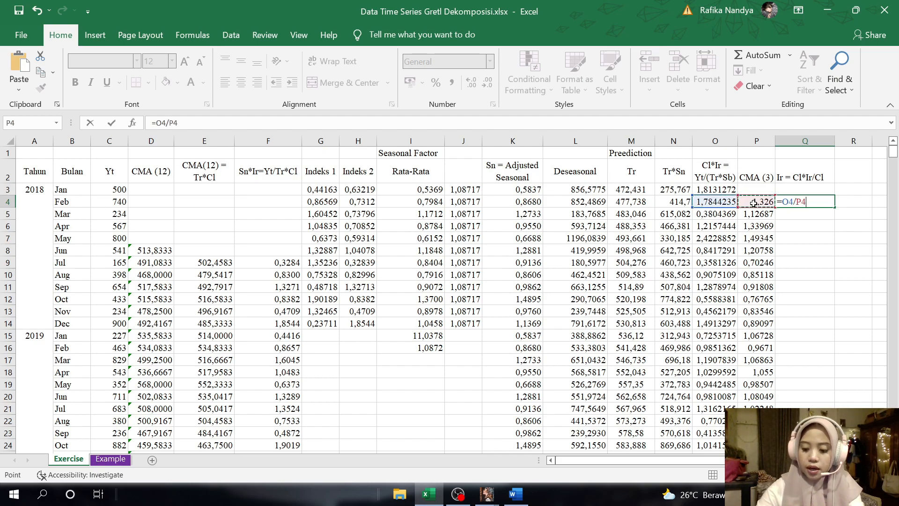
key(Return)
click(796, 202)
drag(833, 207, 822, 457)
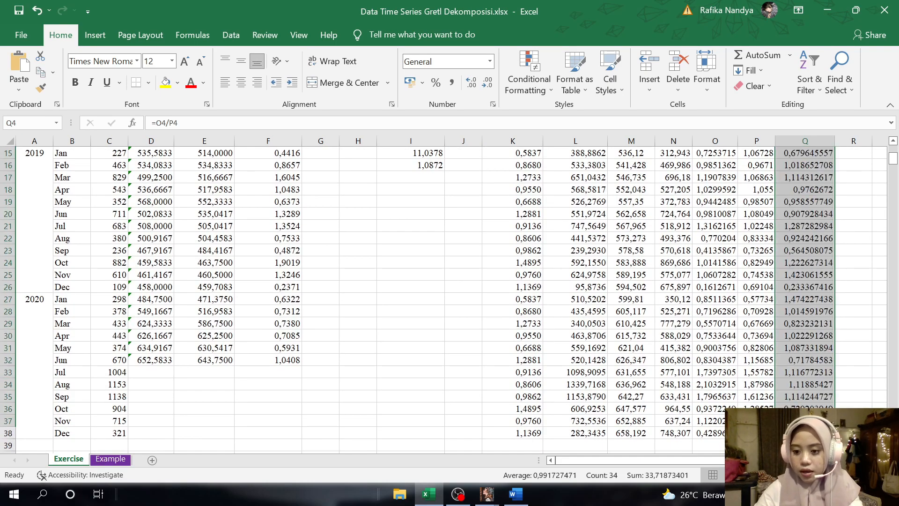
Step: Reduce the irregular values in Q4:Q37 to four decimal places
scroll(449, 300, up, 5)
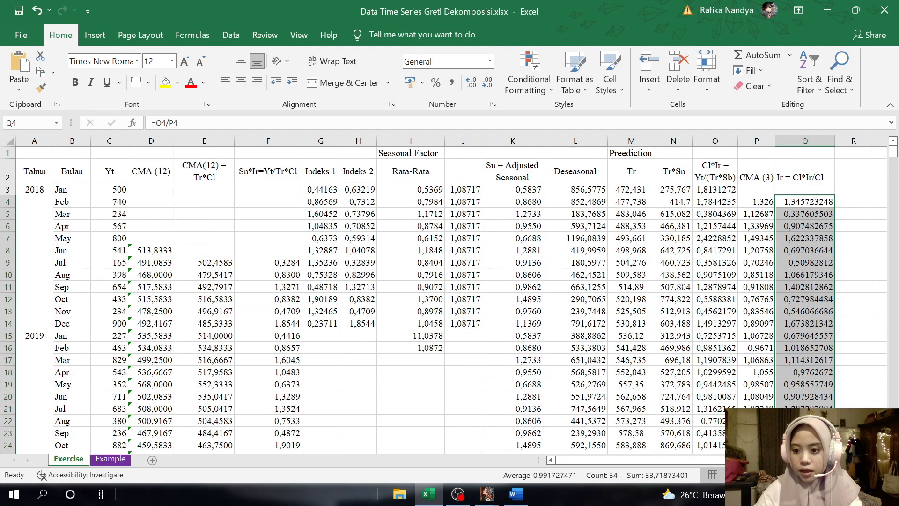
click(488, 84)
click(488, 85)
click(487, 85)
click(488, 85)
click(488, 84)
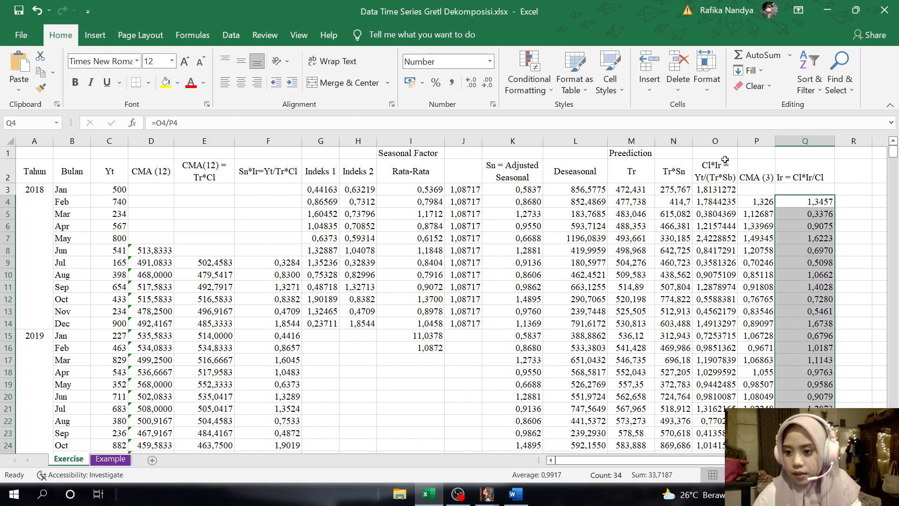
Step: Enter the heading Yt in R2 and center the Ir = Cl*Ir/Cl and CMA (3) headings in Q2 and P2
drag(835, 202, 848, 177)
click(847, 177)
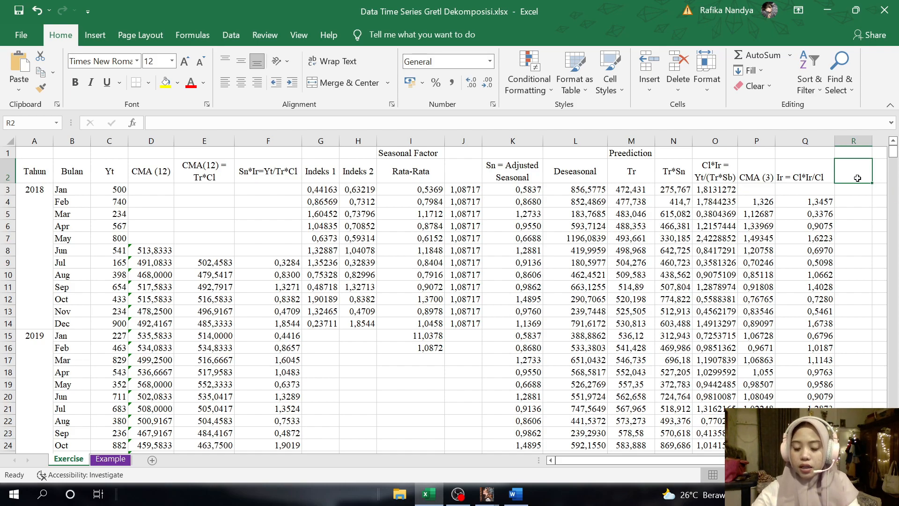
text(Y)
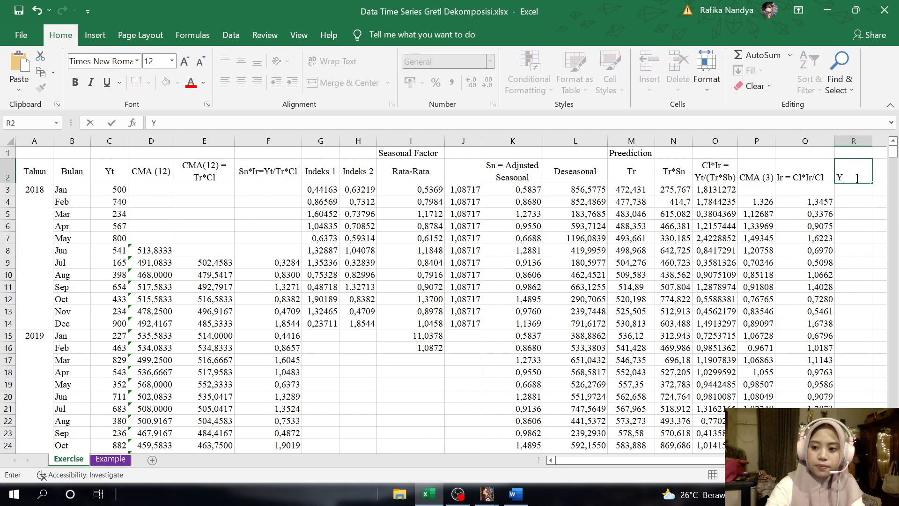
text(t)
key(Return)
key(Return)
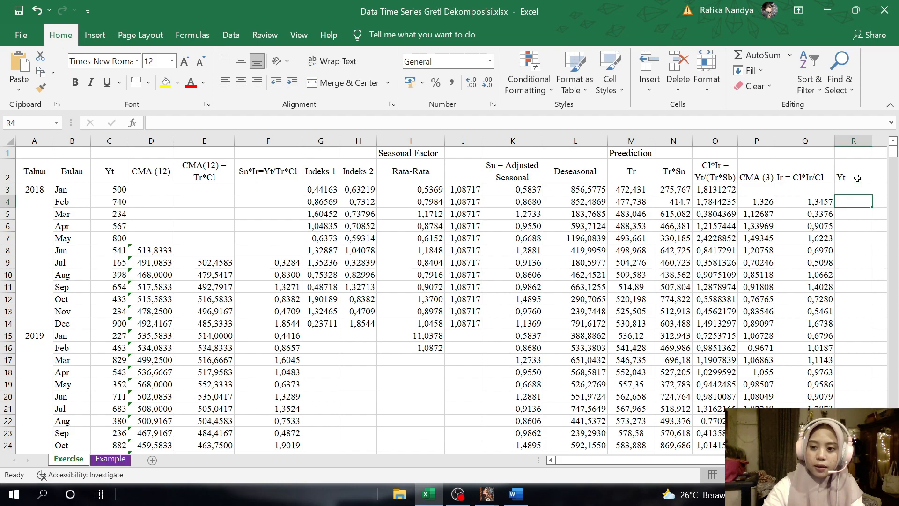
click(815, 178)
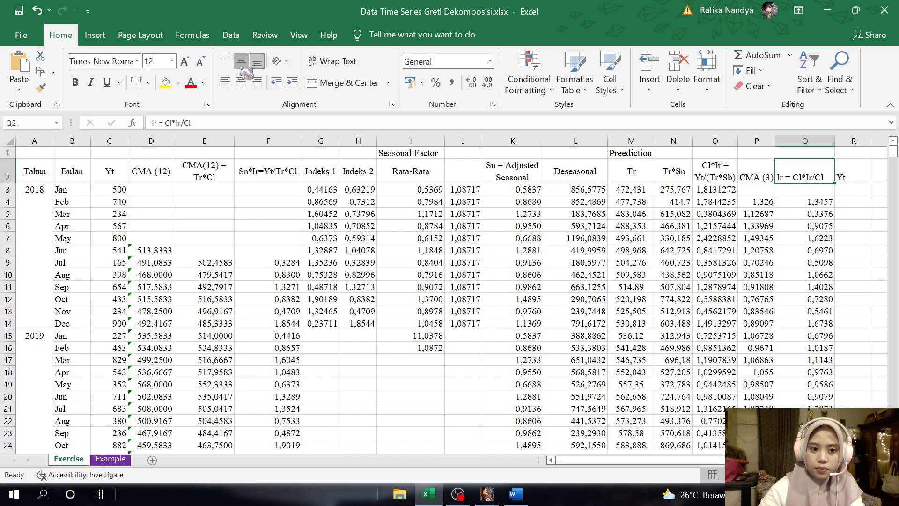
click(759, 173)
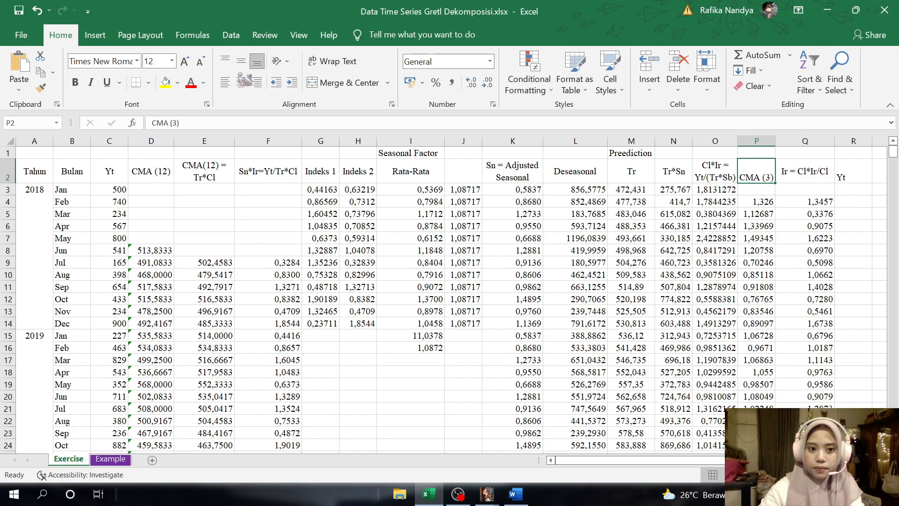
Step: Recompute Yt in R4 as the product of trend, seasonal, cyclical and irregular components with the formula =M4*K4*P4*Q4
click(849, 201)
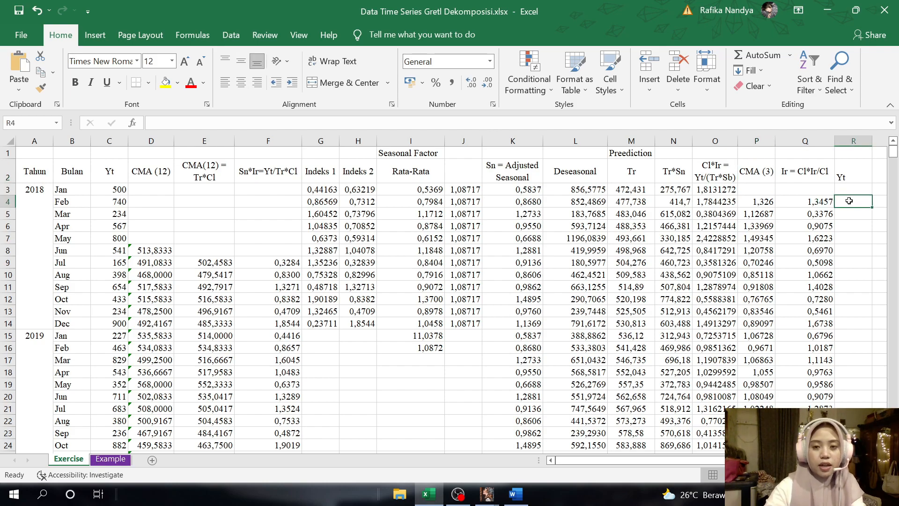
text(=)
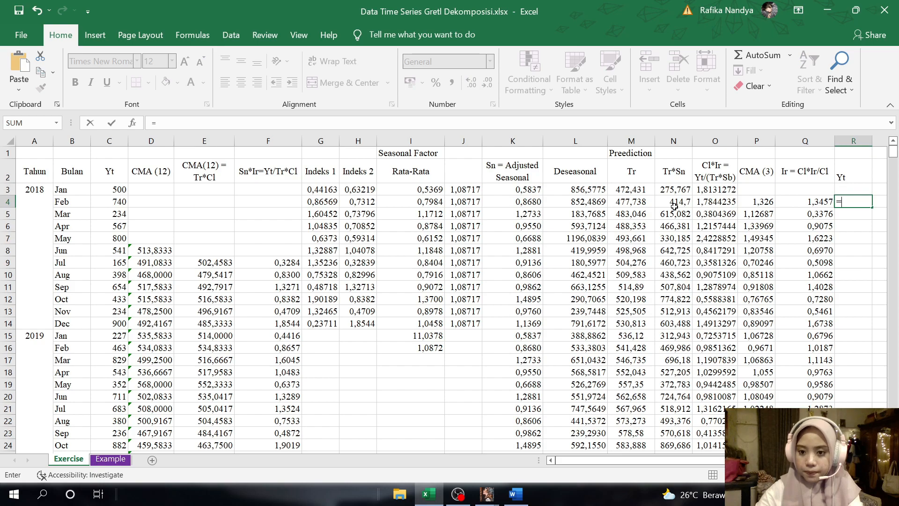
click(630, 204)
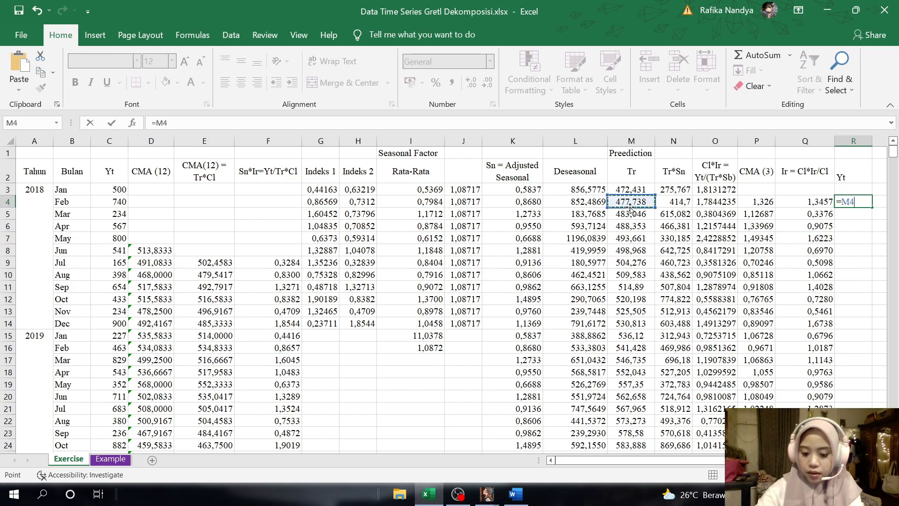
text(*)
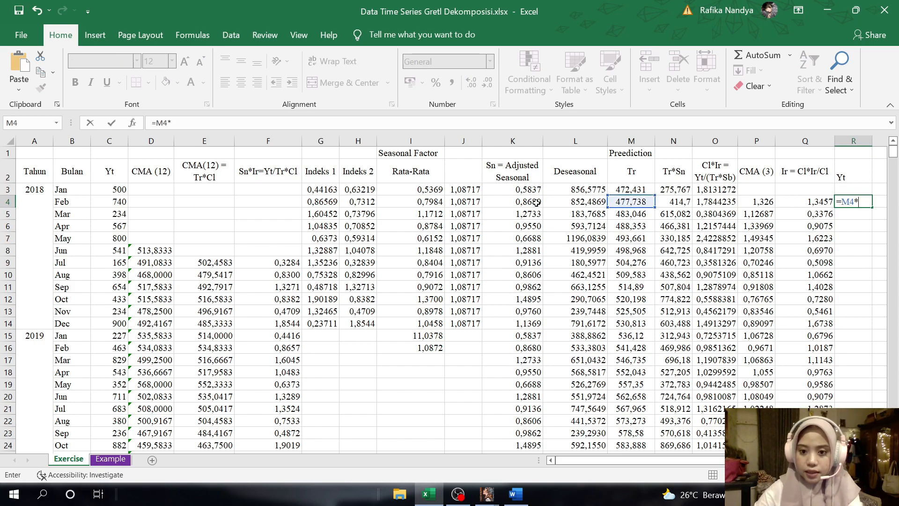
click(523, 203)
text(*)
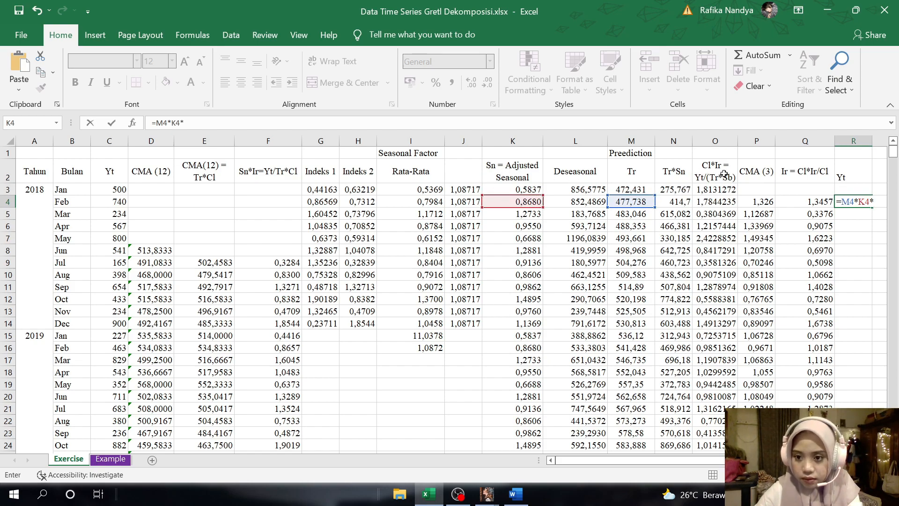
click(762, 202)
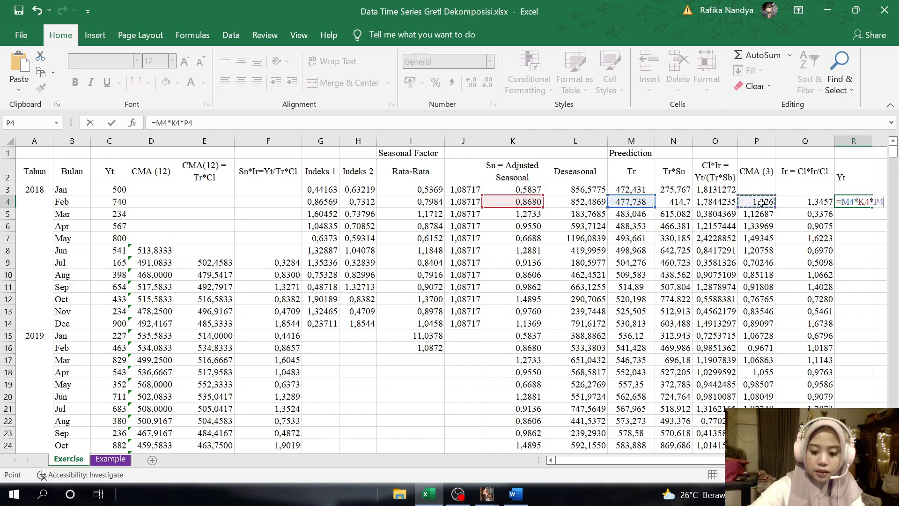
text(*)
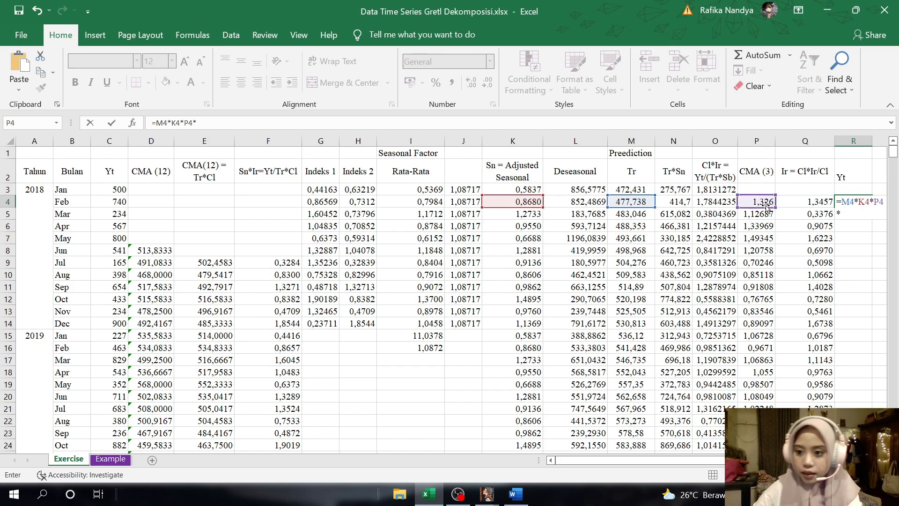
click(790, 202)
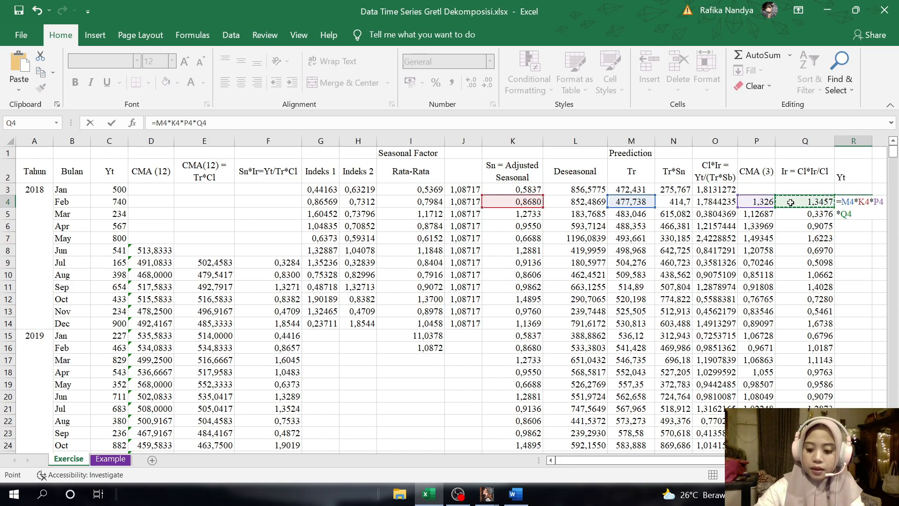
key(Return)
click(861, 205)
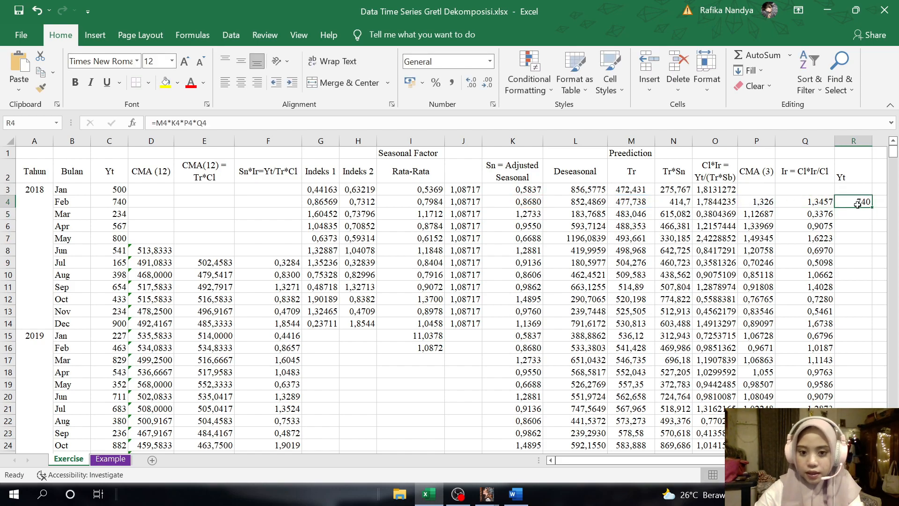
Step: Compare R4 with the original February Yt, fill its formula down to R37, and highlight the column's values in yellow
click(2, 202)
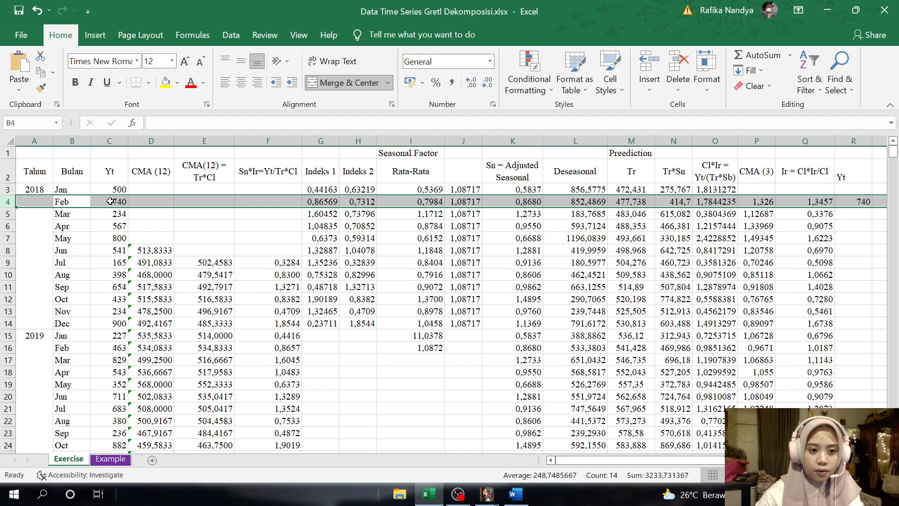
click(857, 201)
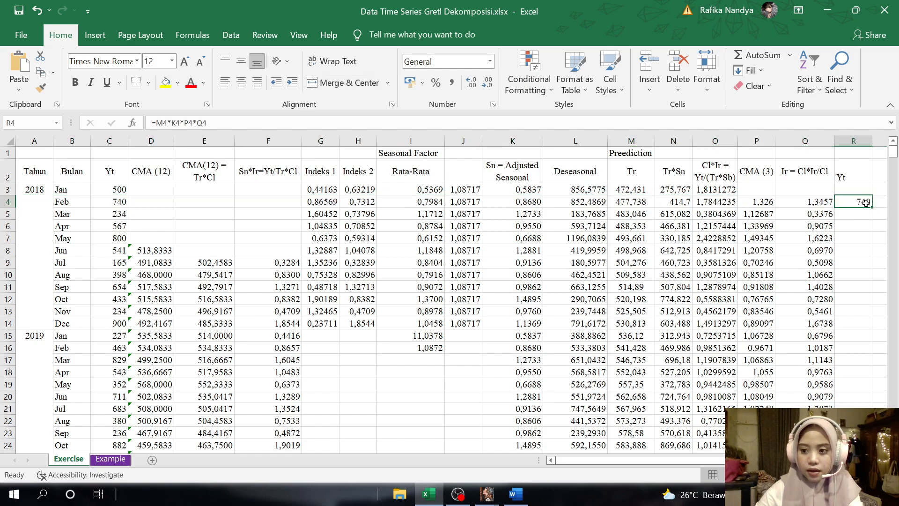
drag(872, 207, 870, 449)
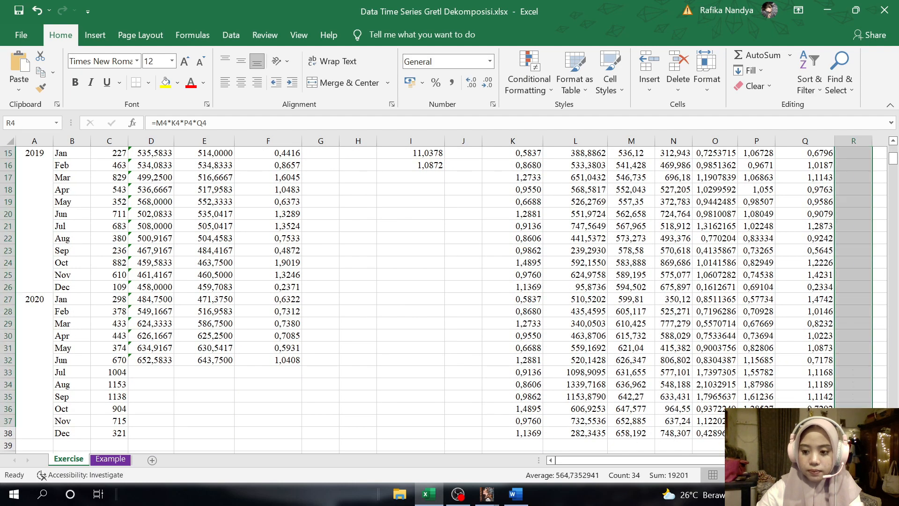
scroll(870, 436, up, 5)
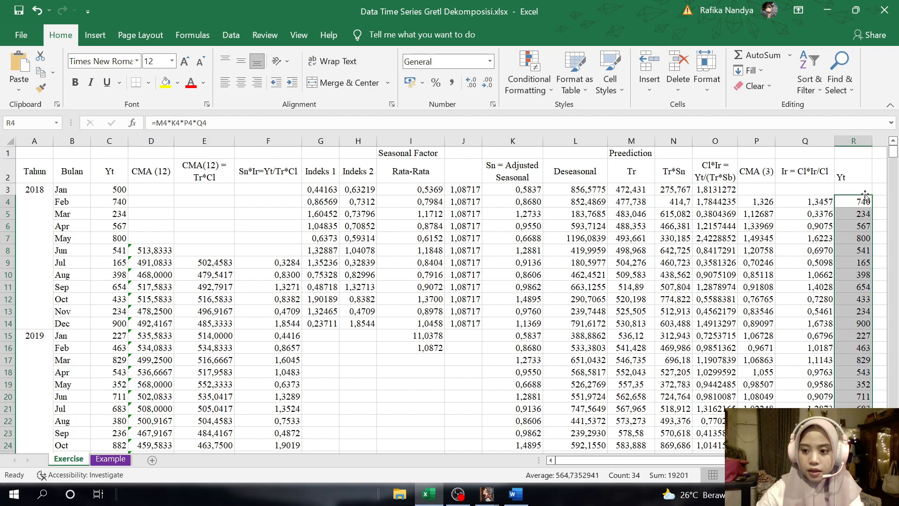
click(164, 82)
scroll(863, 244, down, 5)
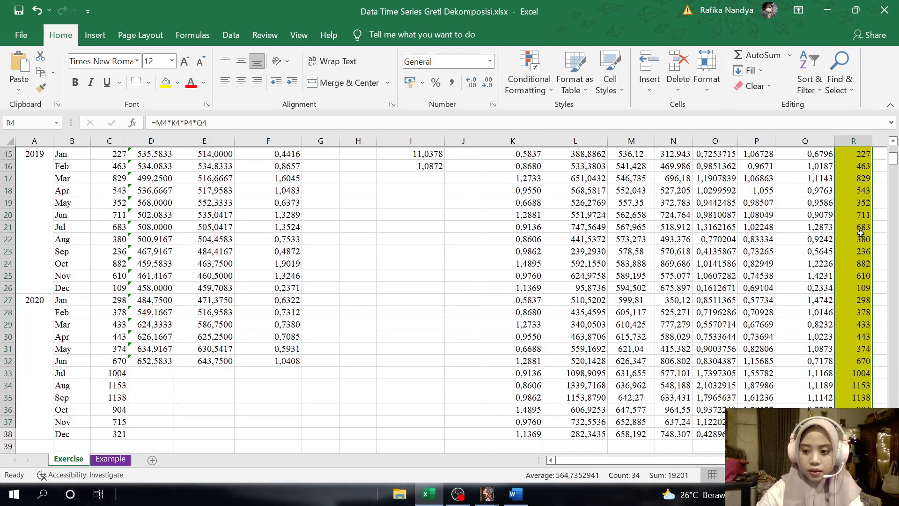
scroll(863, 245, up, 5)
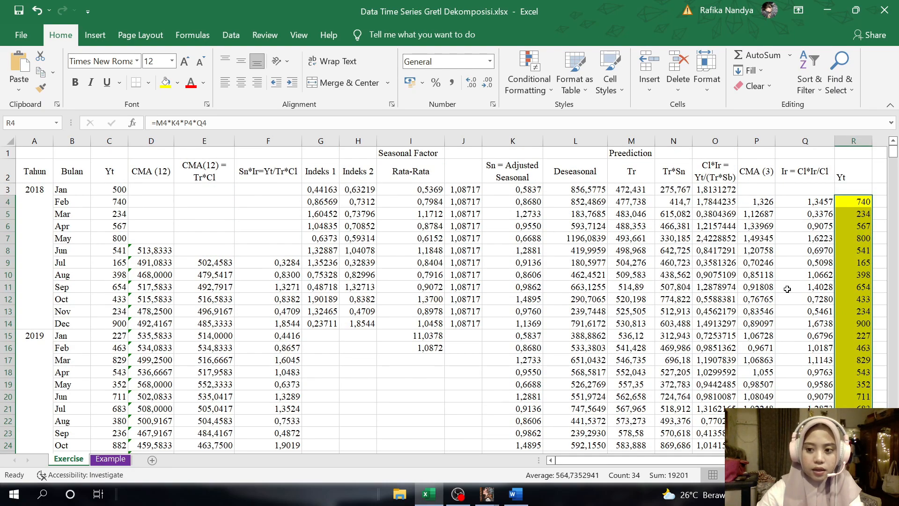
Step: Highlight the original Yt values in C4:C37 in yellow to match the recomputed Yt column
drag(98, 191, 121, 421)
scroll(121, 416, up, 1)
scroll(121, 416, up, 4)
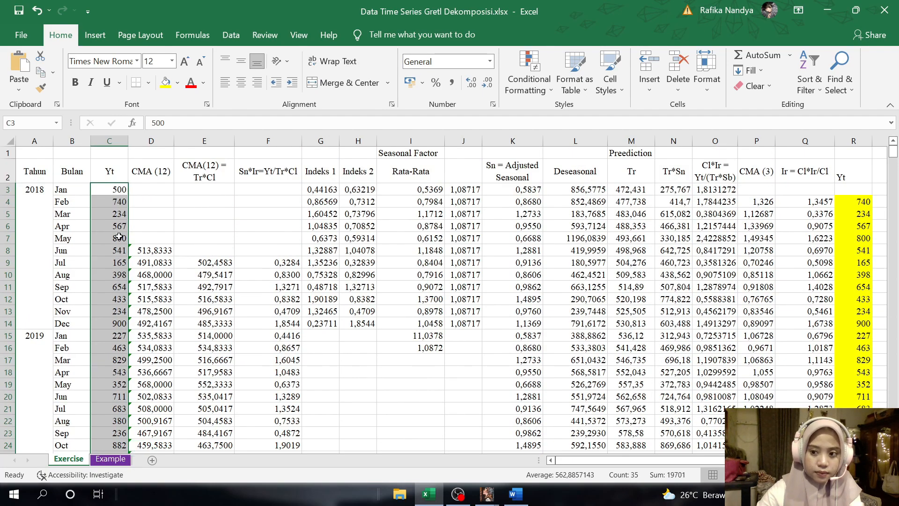
click(116, 201)
drag(116, 202, 119, 423)
click(169, 84)
scroll(166, 280, up, 5)
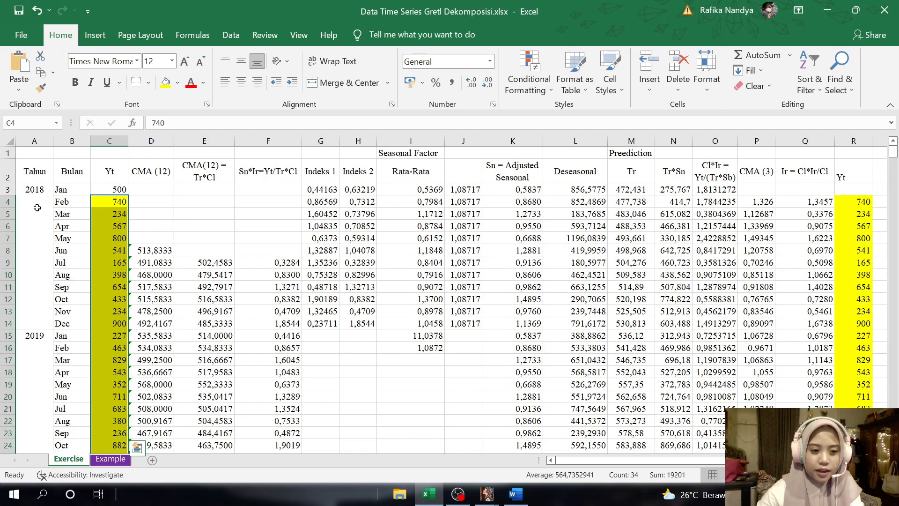
Step: Compare the original Yt values with the recomputed ones in the February and March 2018 rows
click(5, 201)
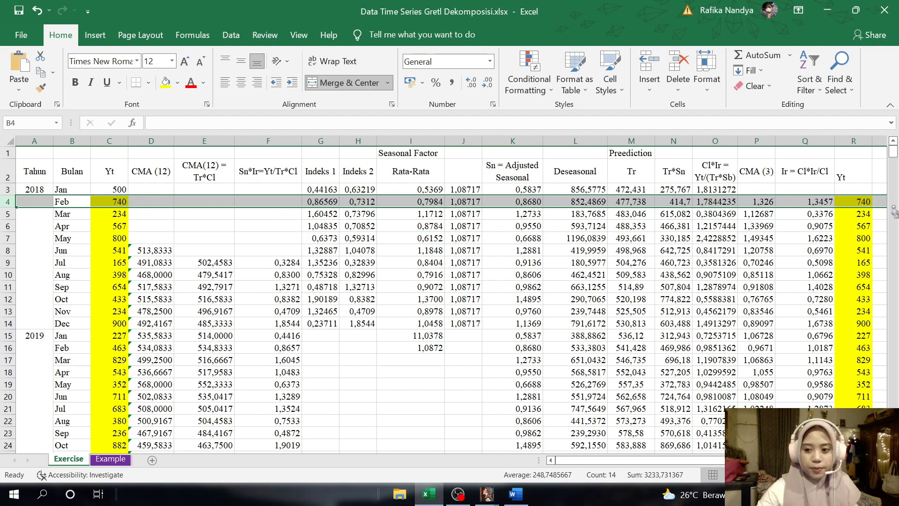
click(97, 213)
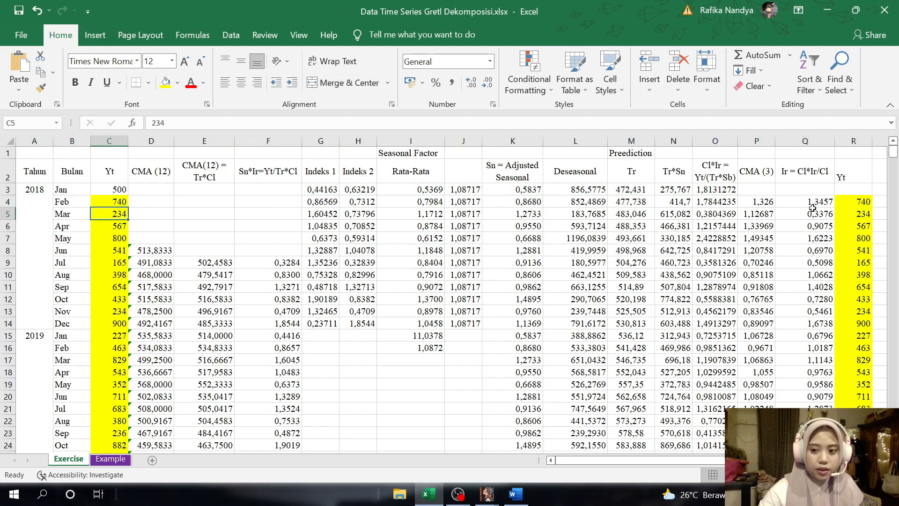
click(855, 216)
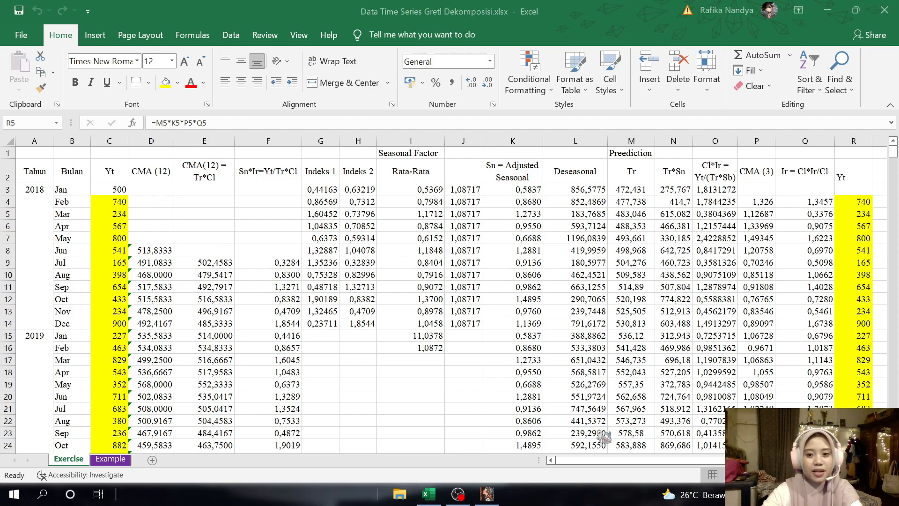
Step: Close the decomposition workbook and open Data Time Series Correlogram dan Stasioner.xlsx from the Permodelan folder
click(894, 19)
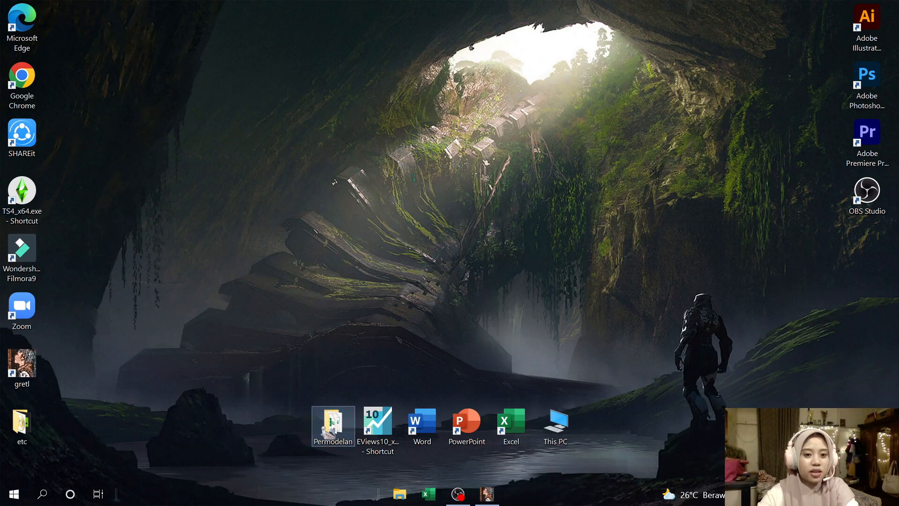
double_click(330, 428)
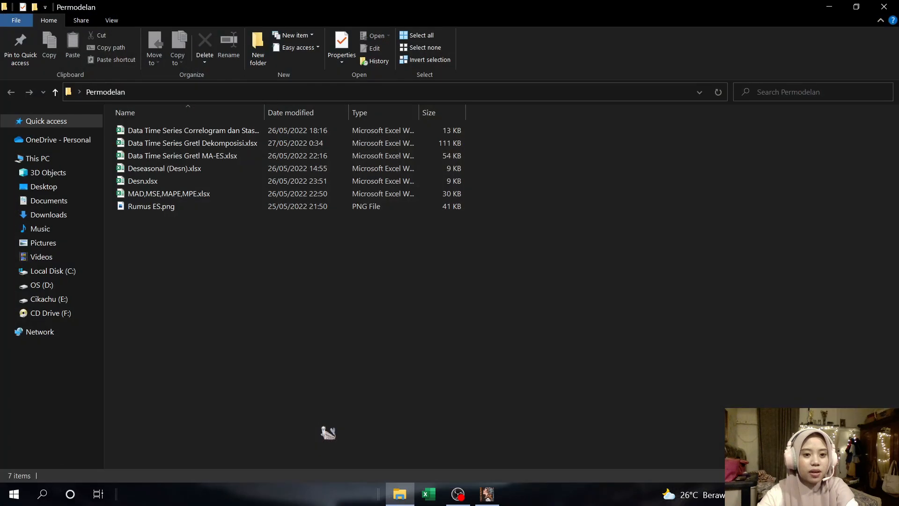
click(213, 132)
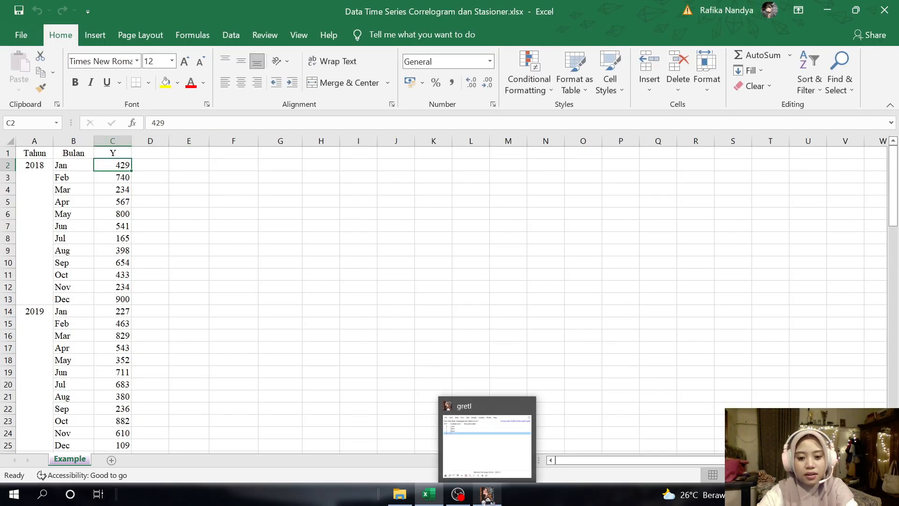
Step: Switch to gretl and clear the currently loaded data set, ending its session
click(489, 495)
click(276, 147)
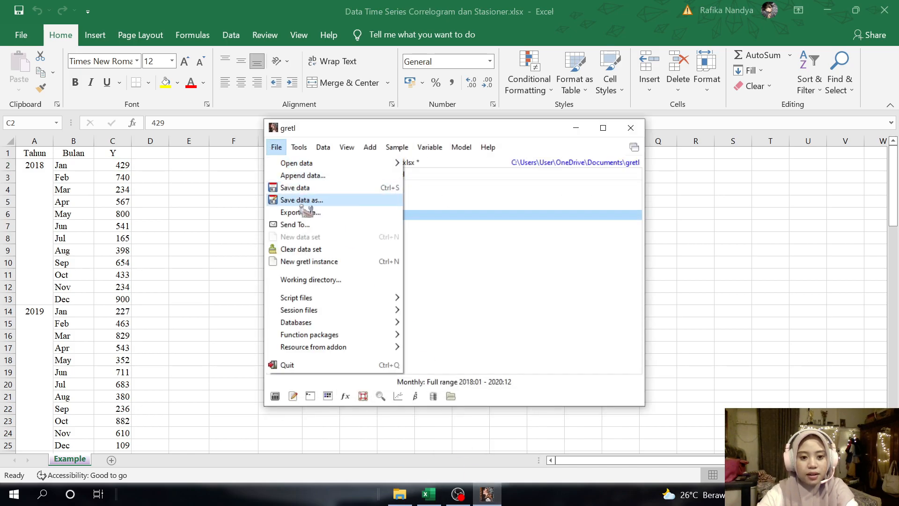
click(311, 253)
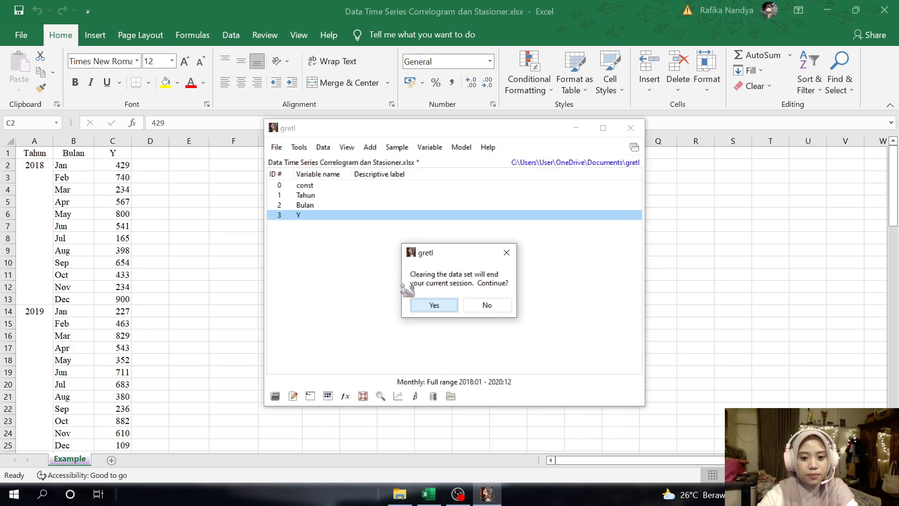
click(436, 307)
Step: Import Data Time Series Correlogram dan Stasioner.xlsx into gretl, starting at column 1, row 1
click(280, 148)
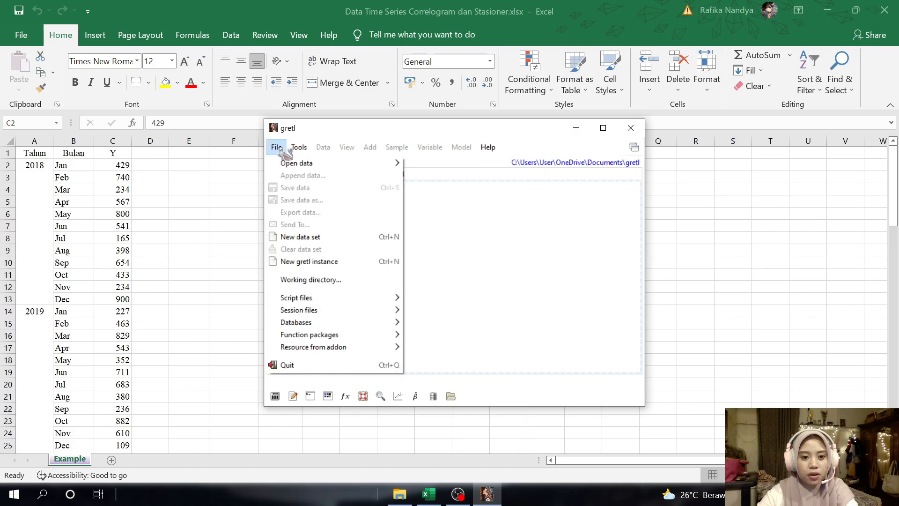
mouse_move(291, 162)
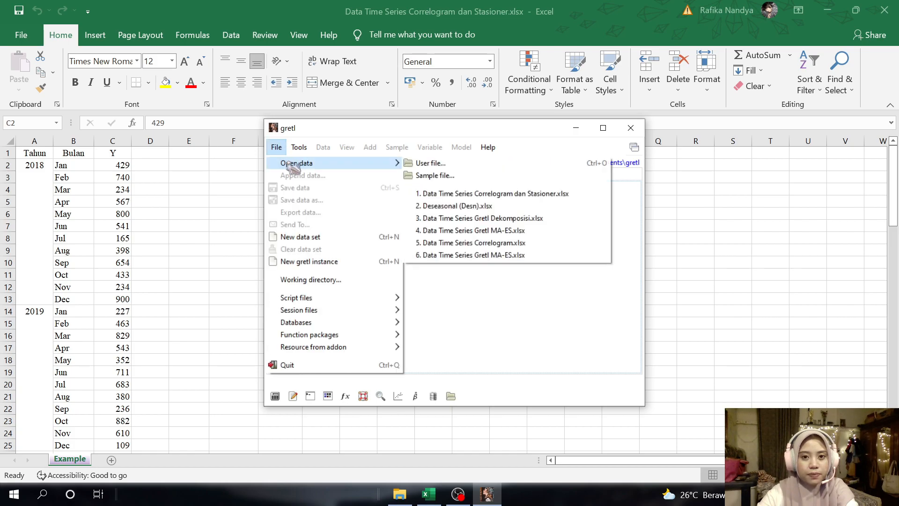
click(422, 164)
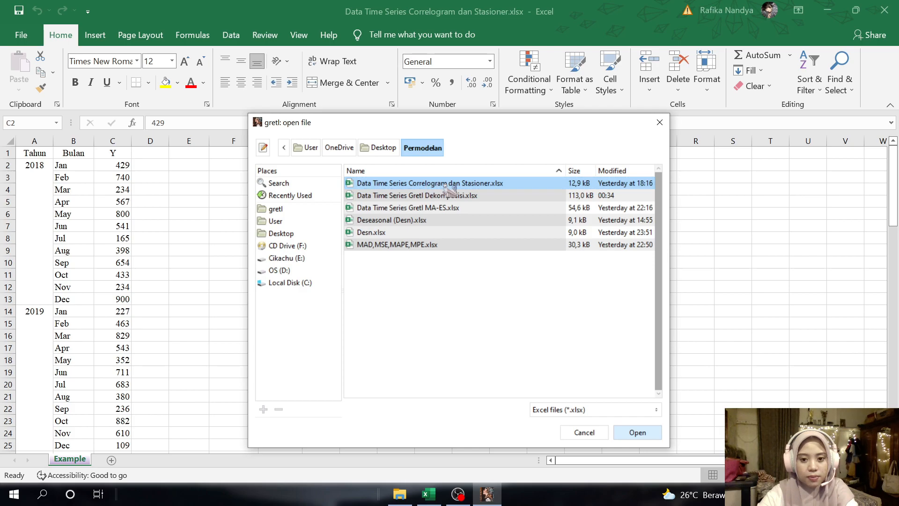
click(632, 431)
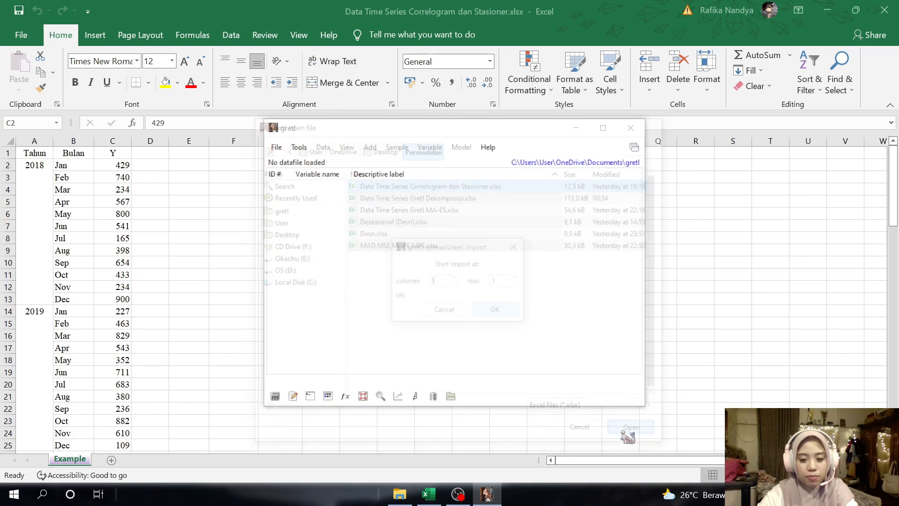
click(497, 311)
drag(471, 249, 471, 207)
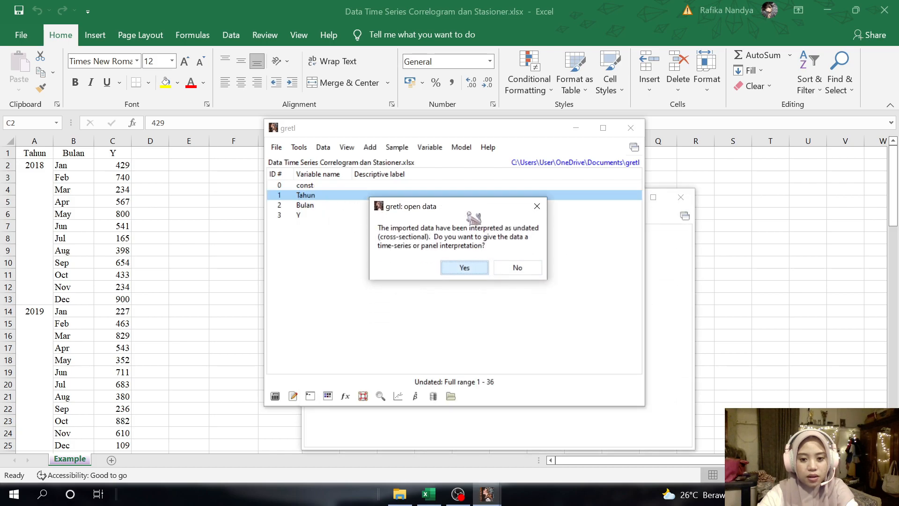
Step: Give the imported data a time-series interpretation with a monthly frequency
click(465, 268)
click(447, 278)
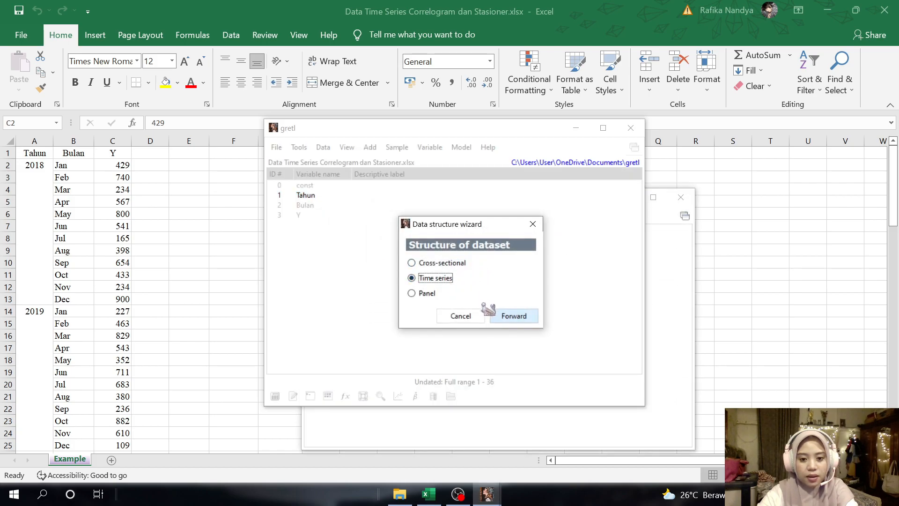
click(512, 316)
click(433, 294)
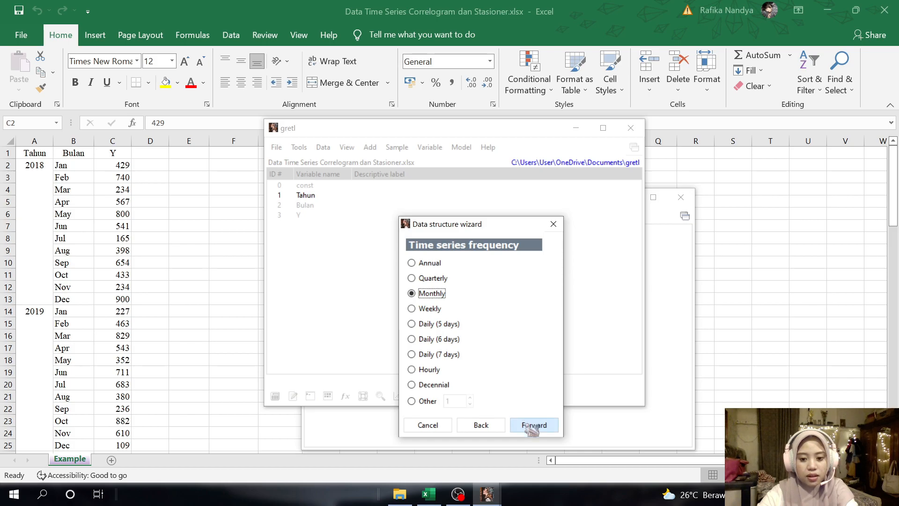
Step: Set the starting observation to 2018:01 and apply the dataset structure
click(533, 424)
key(BackSpace)
key(BackSpace)
key(BackSpace)
key(BackSpace)
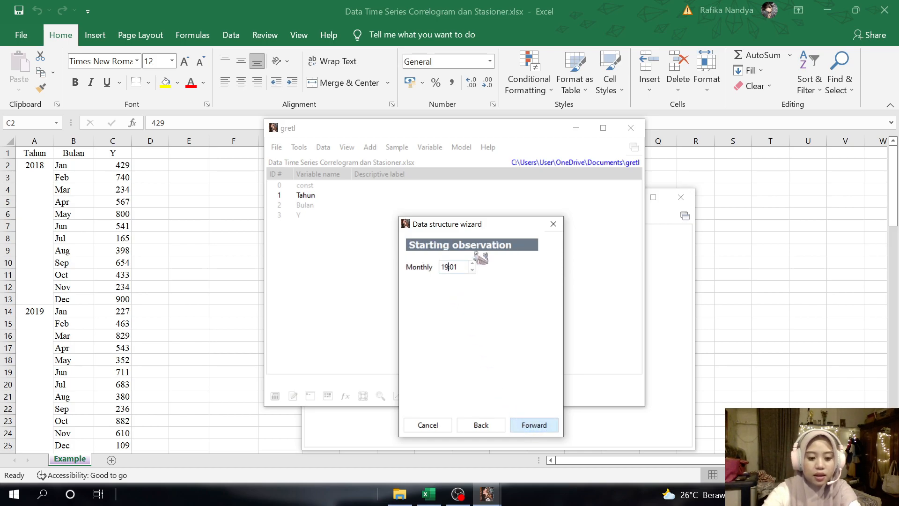
text(2018)
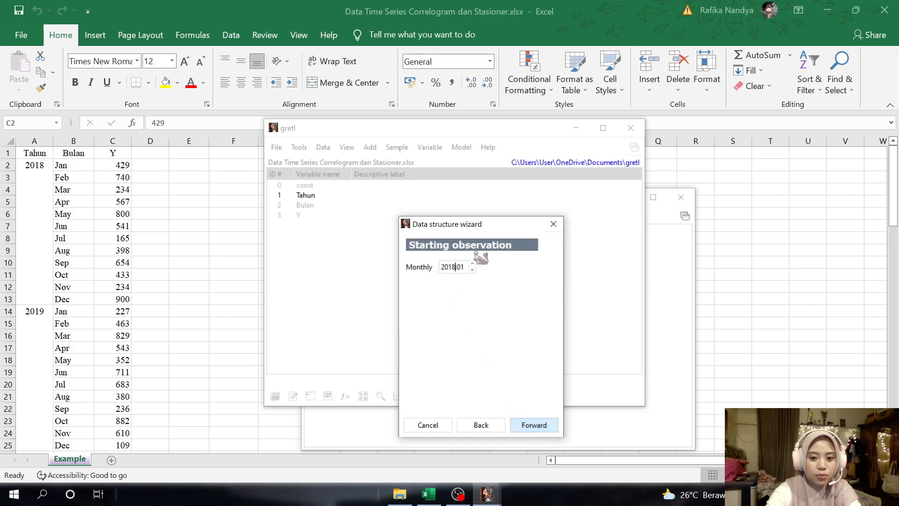
click(534, 425)
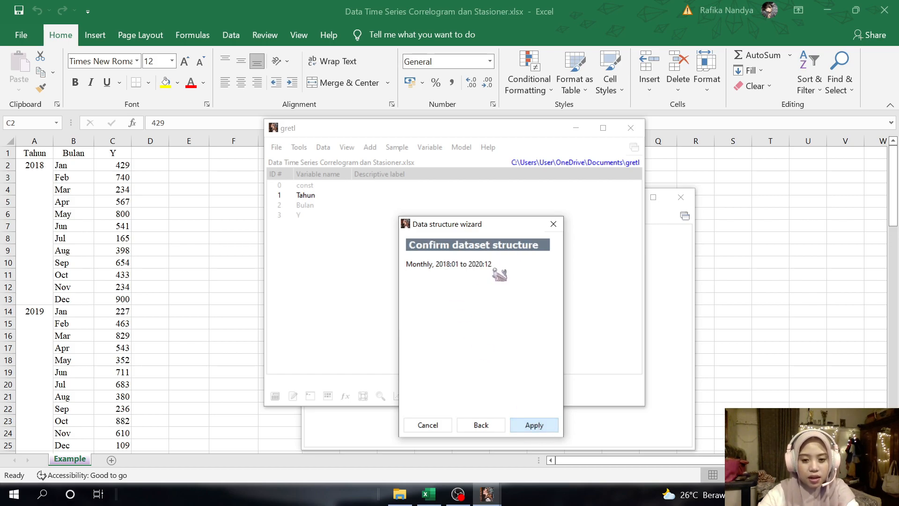
click(534, 424)
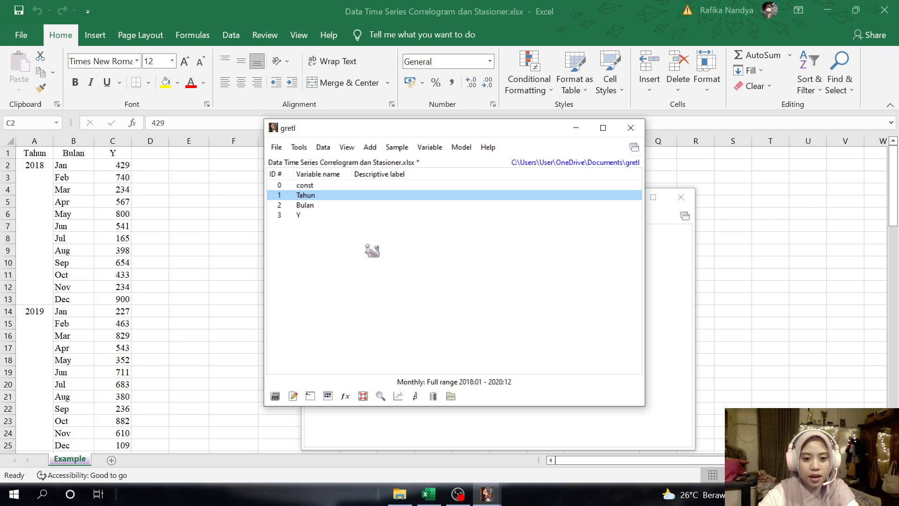
Step: Generate the correlogram of variable Y with a maximum lag of 7
click(304, 216)
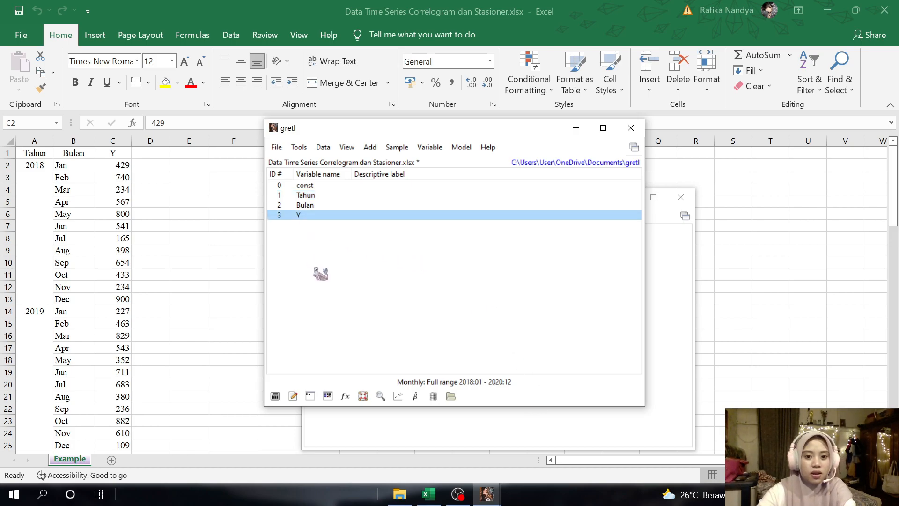
click(428, 149)
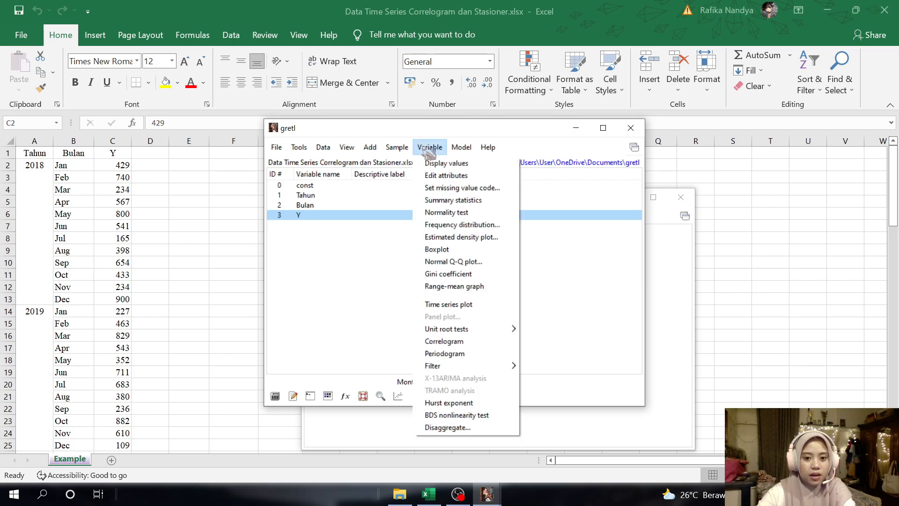
click(466, 341)
drag(469, 323, 451, 190)
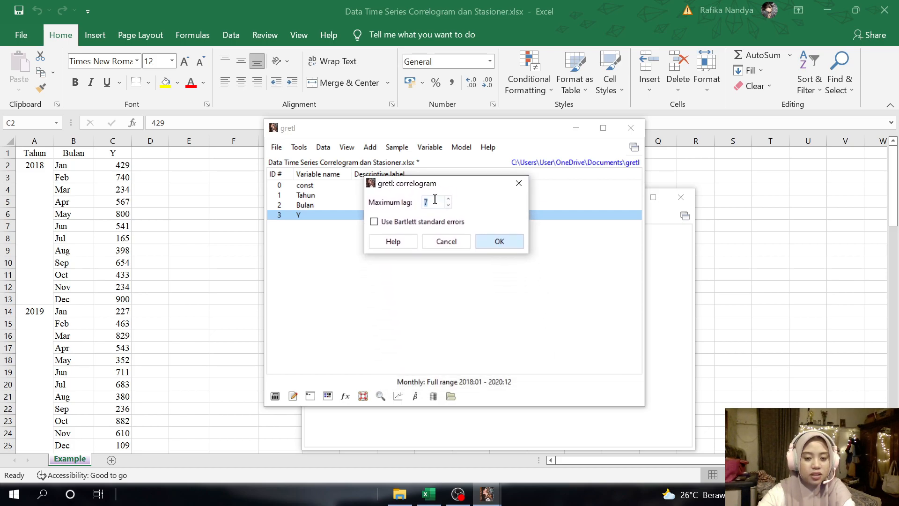
click(497, 242)
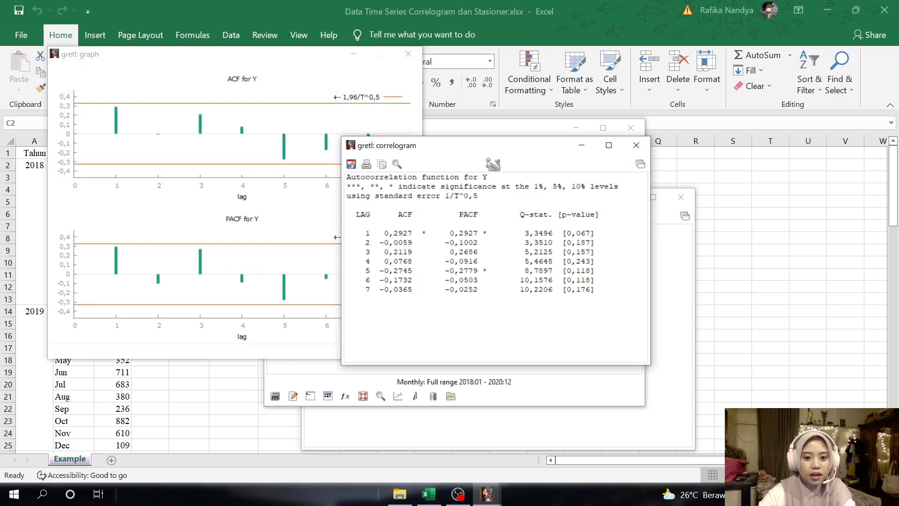
Step: Examine the ACF and PACF values beside their graphs, then close the graph and correlogram windows
drag(486, 148, 585, 140)
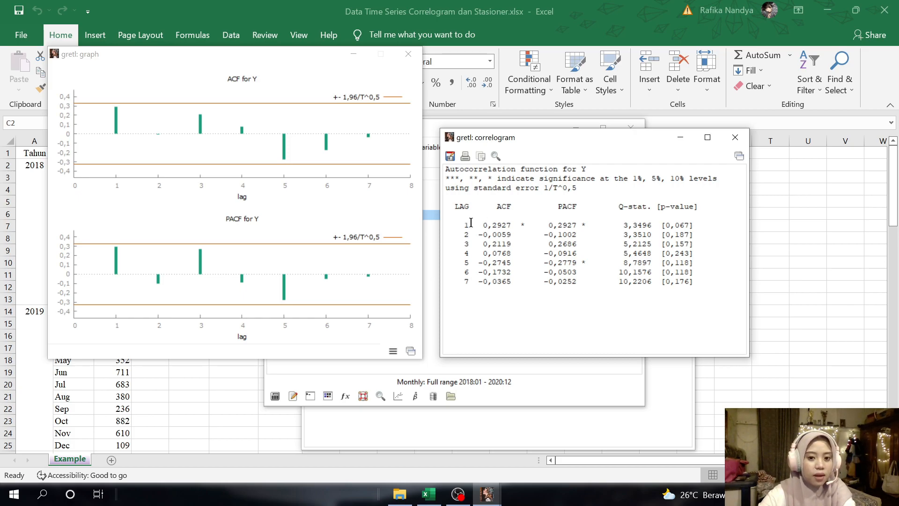
drag(476, 226, 507, 235)
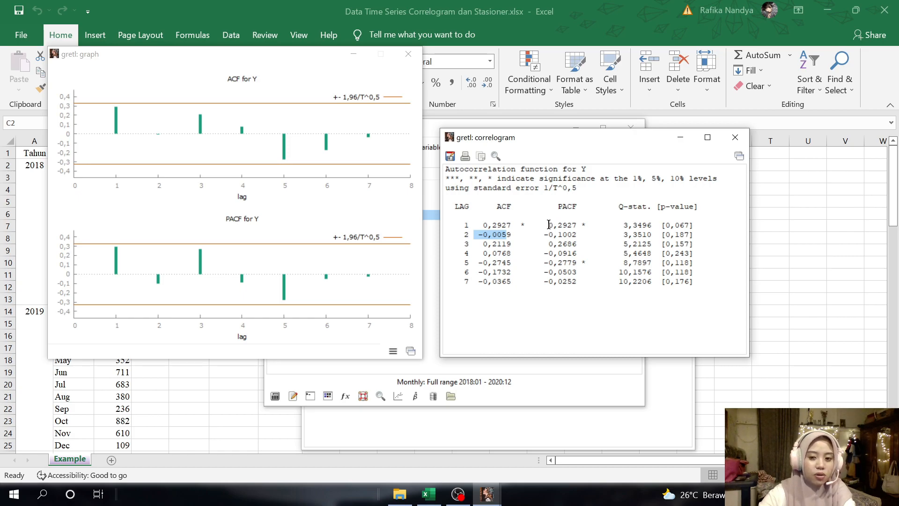
drag(548, 225, 577, 244)
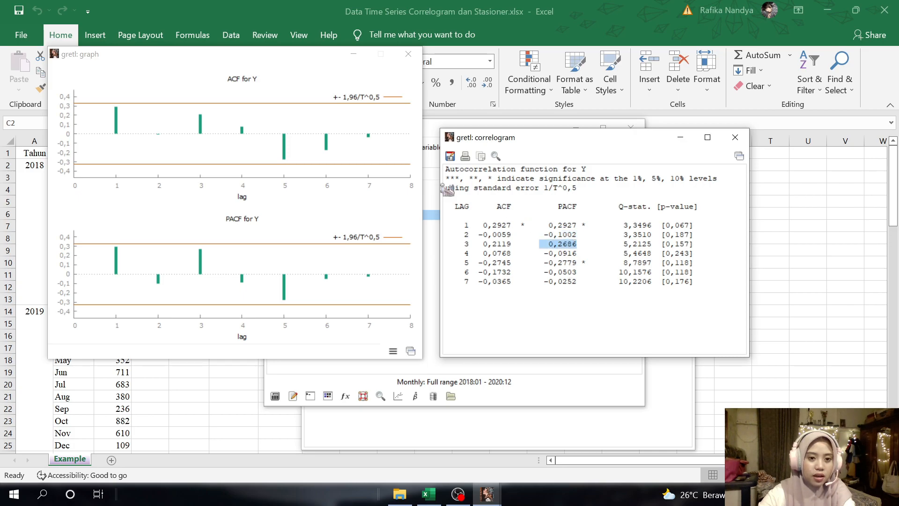
click(266, 150)
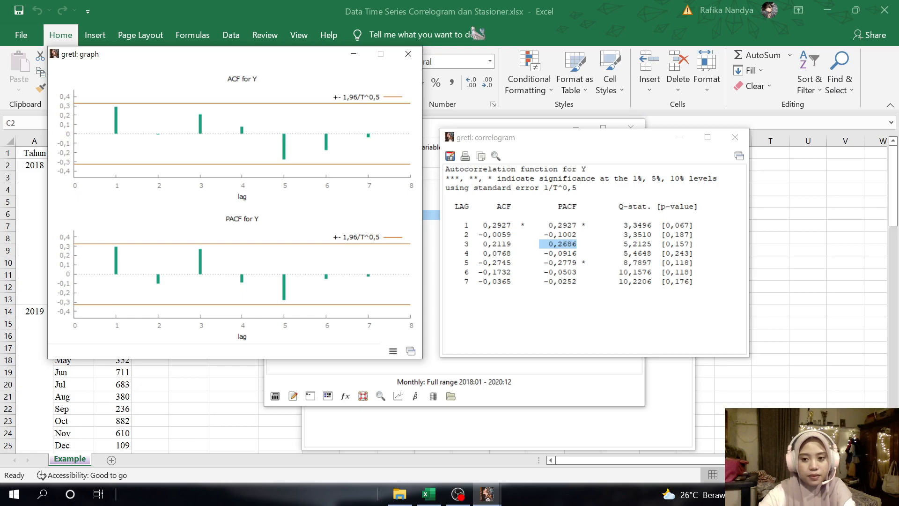
click(408, 56)
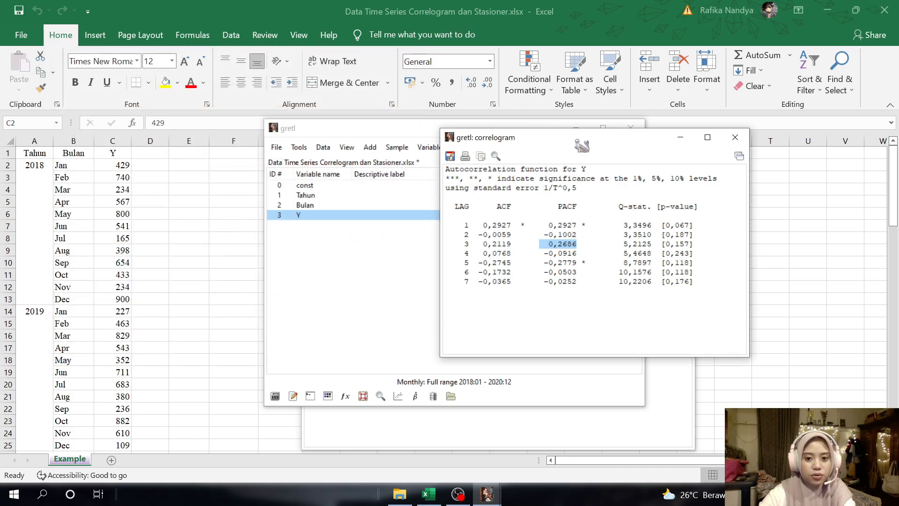
click(734, 137)
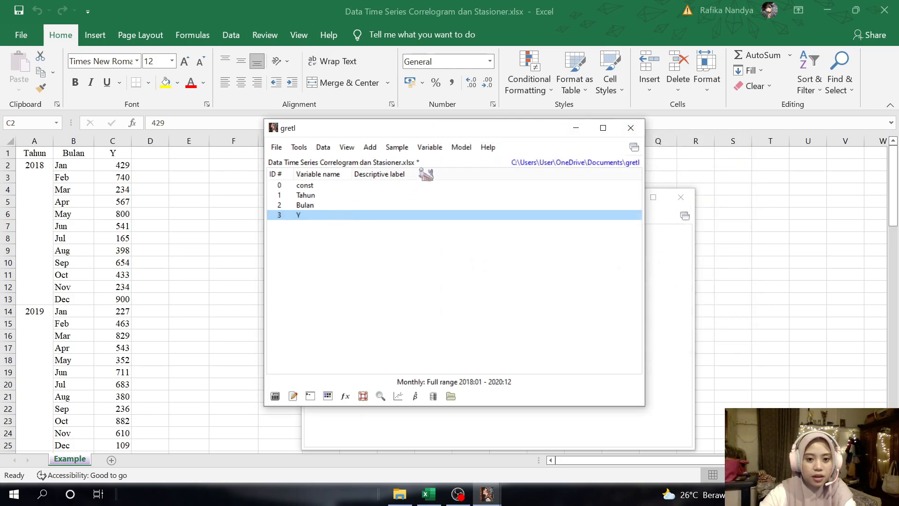
Step: Run an Augmented Dickey-Fuller test on the level of Y with constant and trend, lag order 9 and the AIC criterion
click(429, 148)
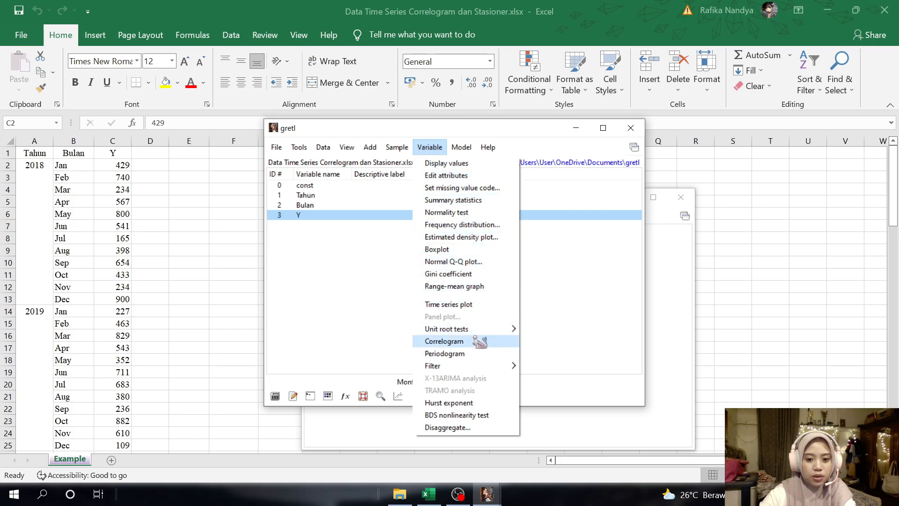
mouse_move(476, 332)
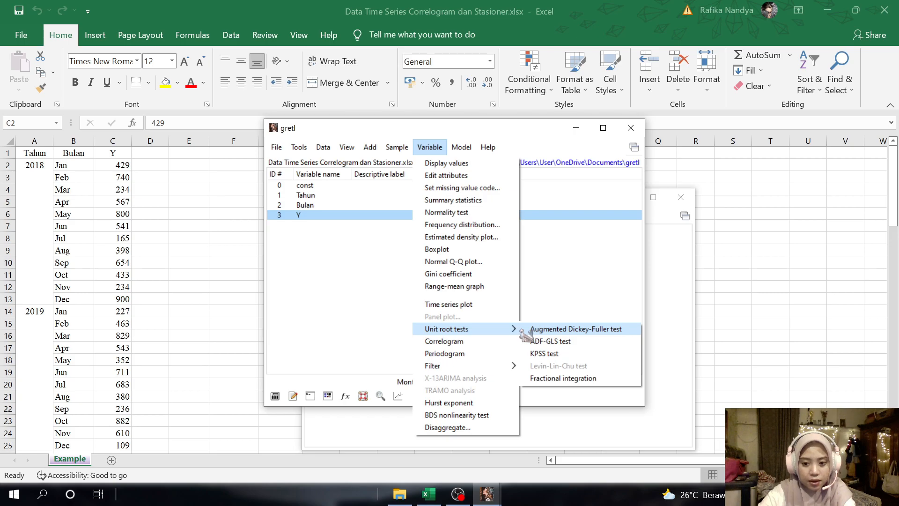
click(522, 330)
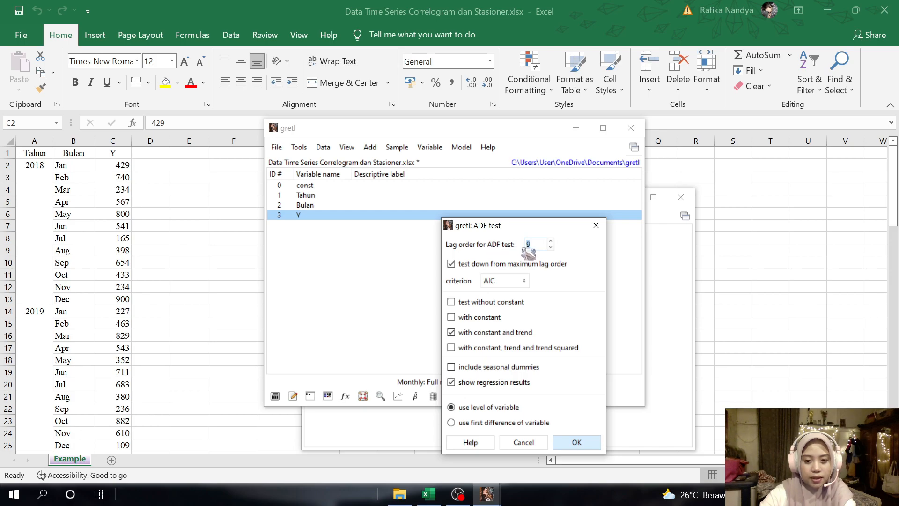
click(473, 333)
click(473, 334)
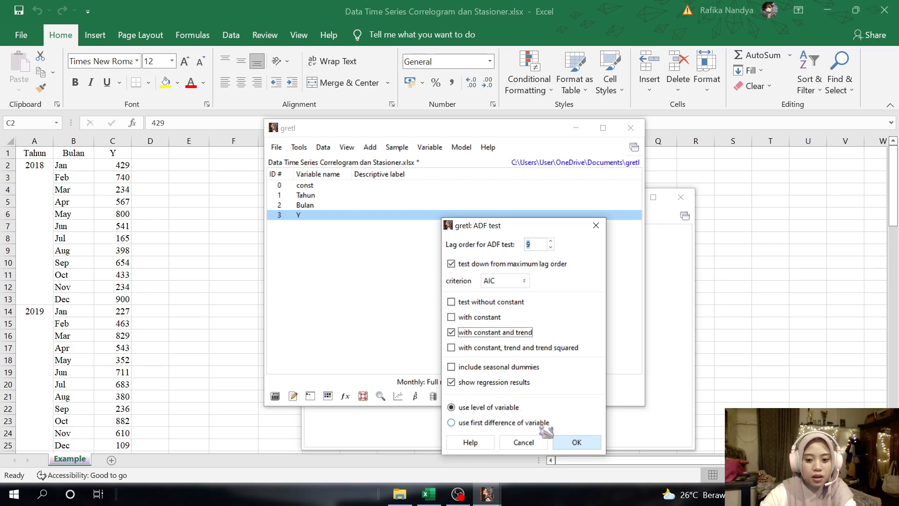
click(568, 443)
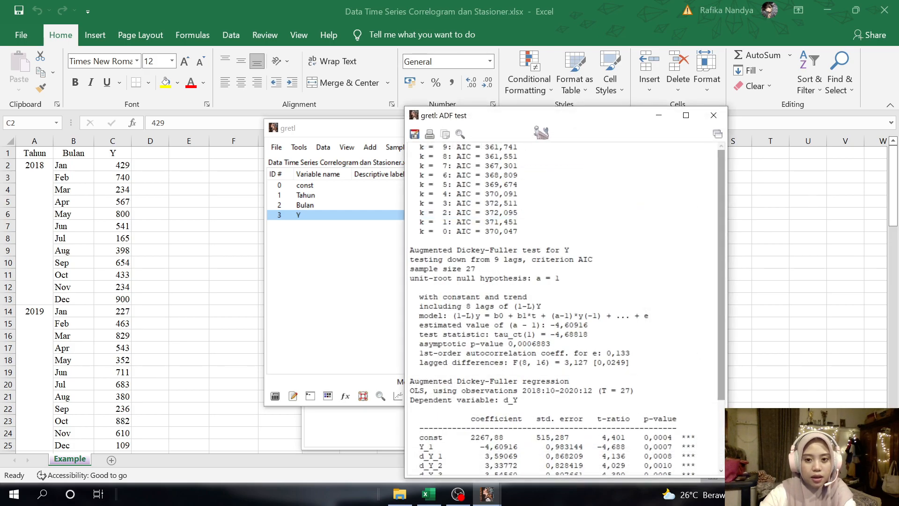
Step: Examine the ADF test output, highlighting the t-ratio of Y_1 in the regression table and the test statistic line
drag(541, 121, 522, 29)
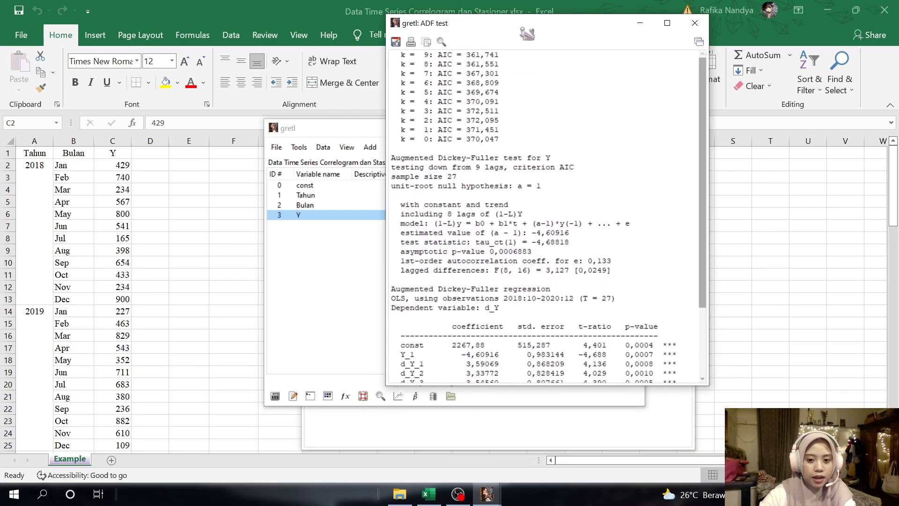
scroll(534, 199, down, 3)
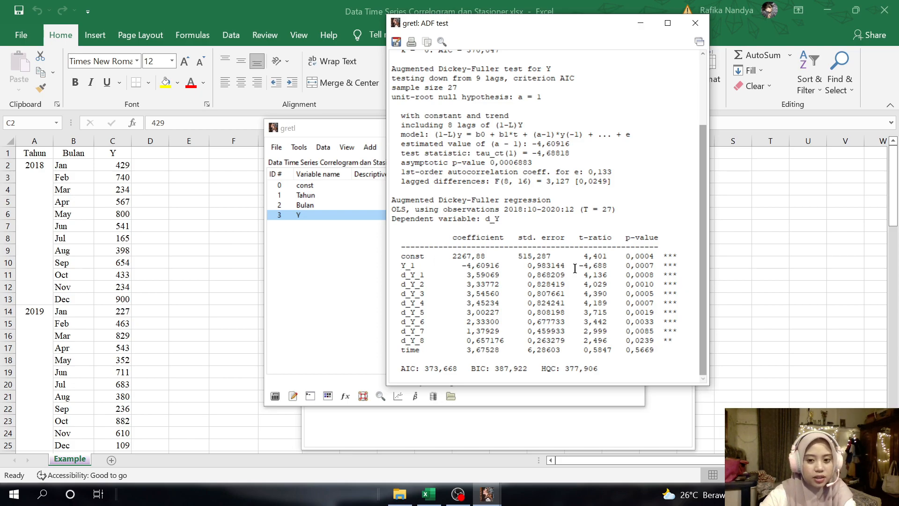
drag(579, 266, 607, 265)
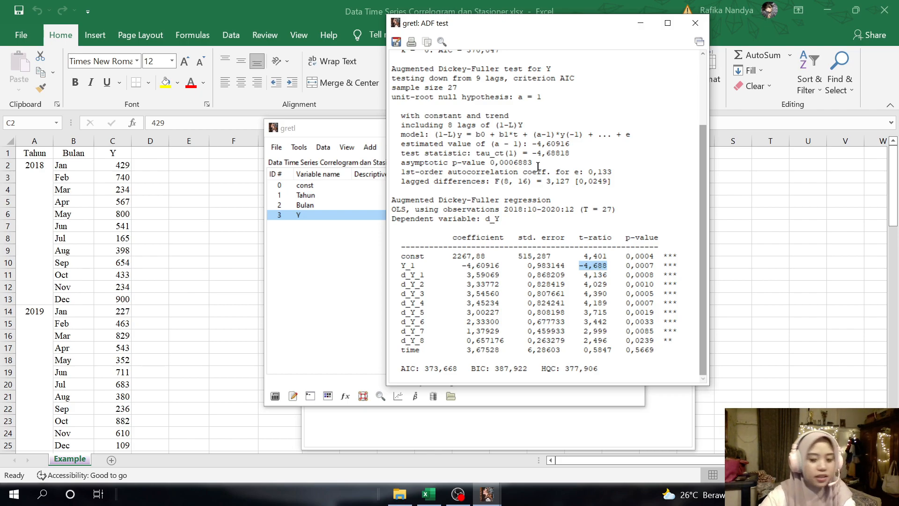
drag(403, 159, 522, 155)
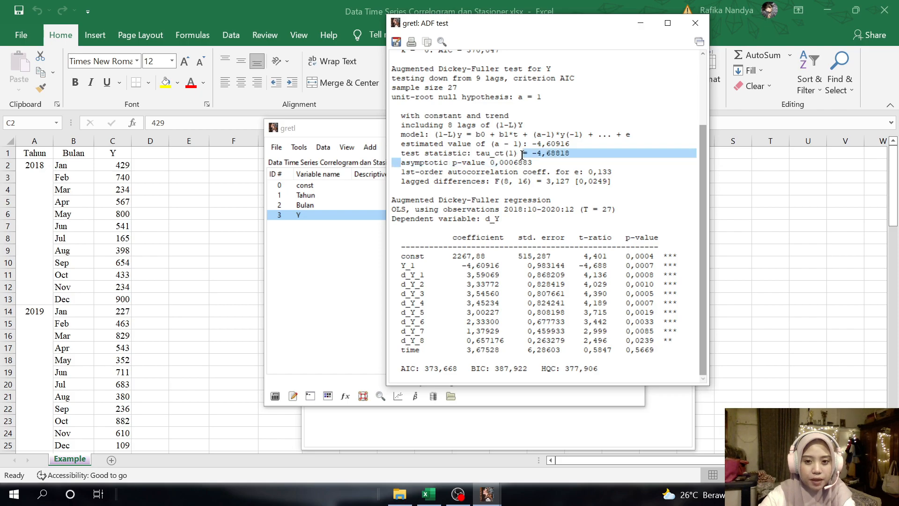
drag(402, 153, 569, 153)
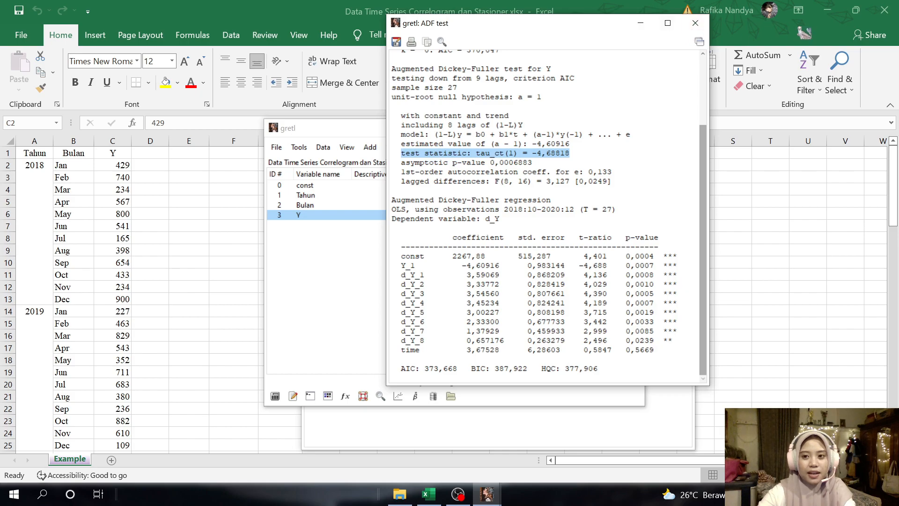
Step: Close the ADF test output and minimize the gretl and Excel windows to show the desktop
click(693, 27)
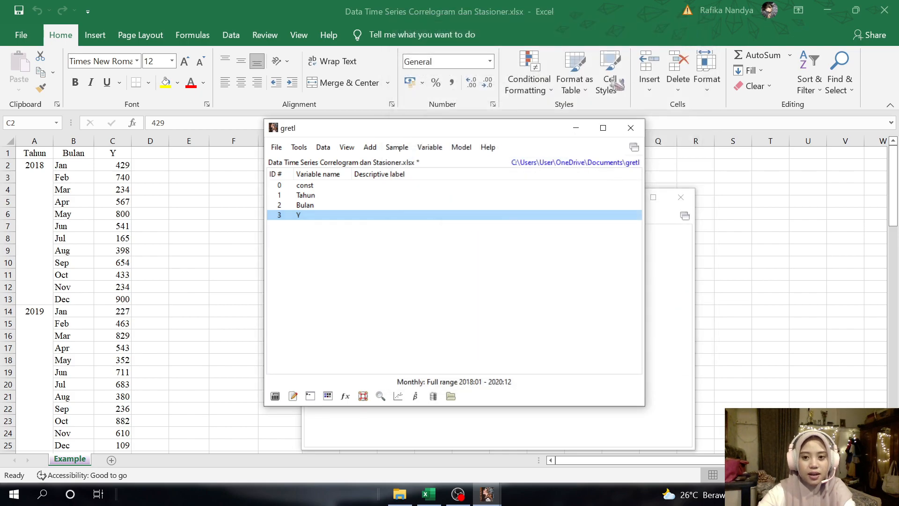
click(578, 122)
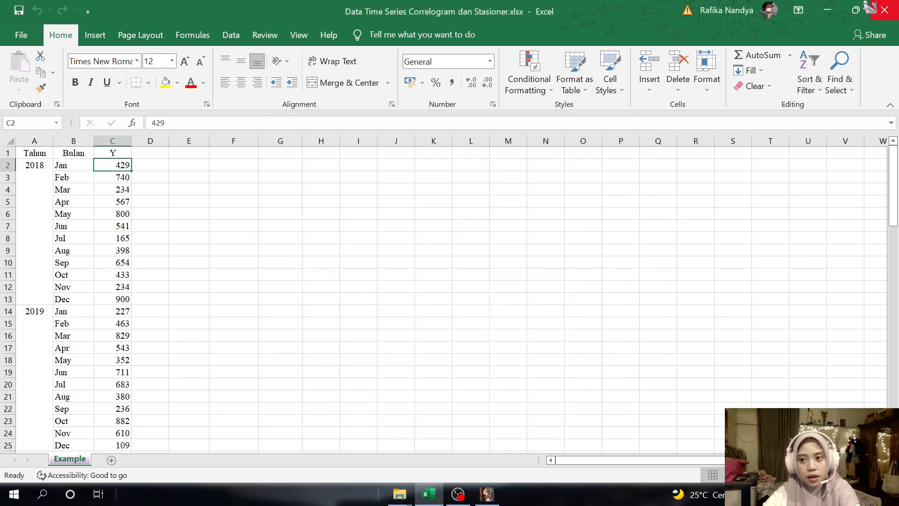
click(828, 10)
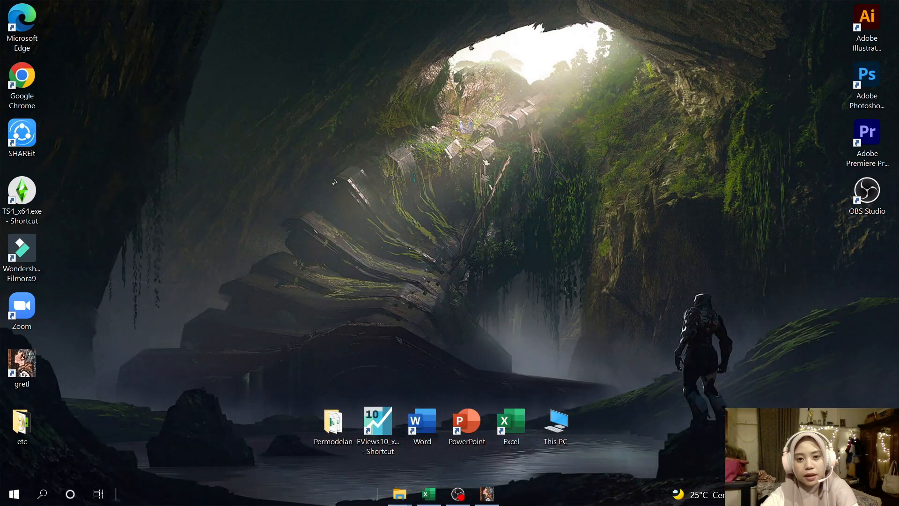